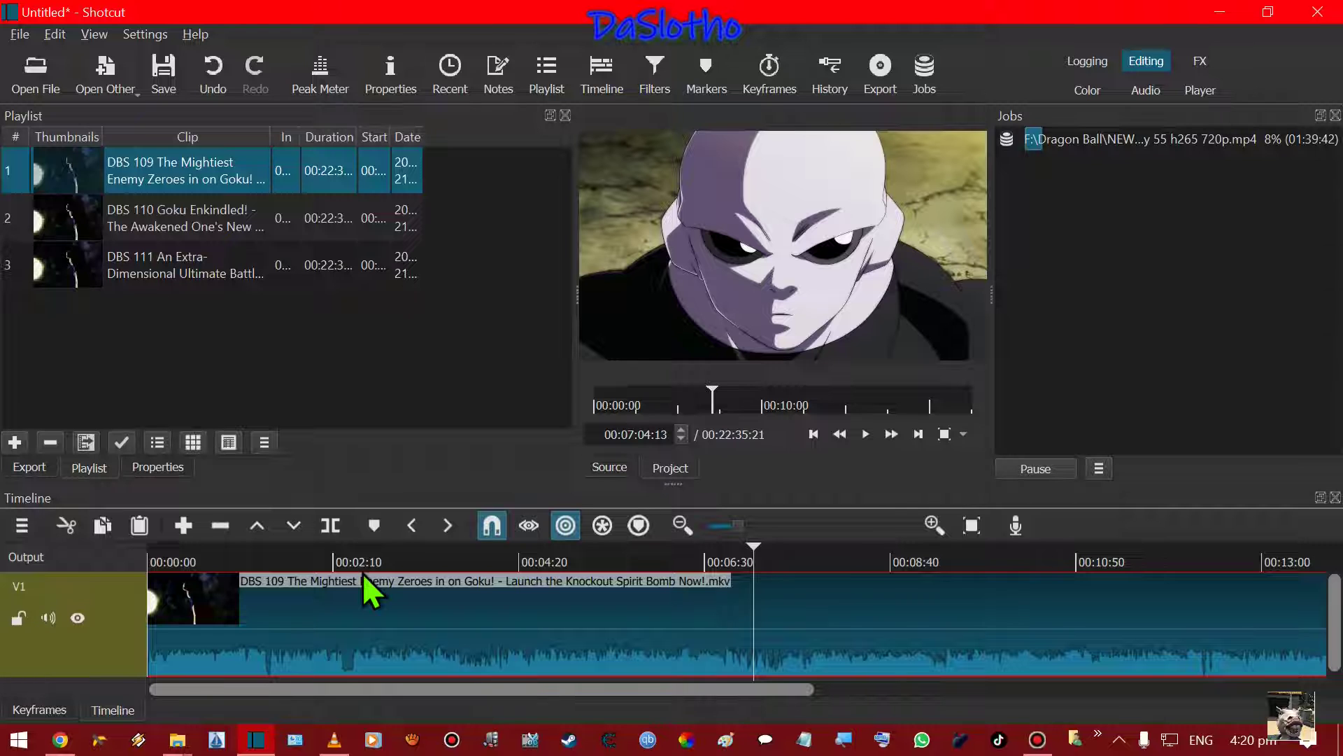
Scrub through the first three minutes of the episode 109 clip to examine where the opening credits and title card end.
left_click(350, 559)
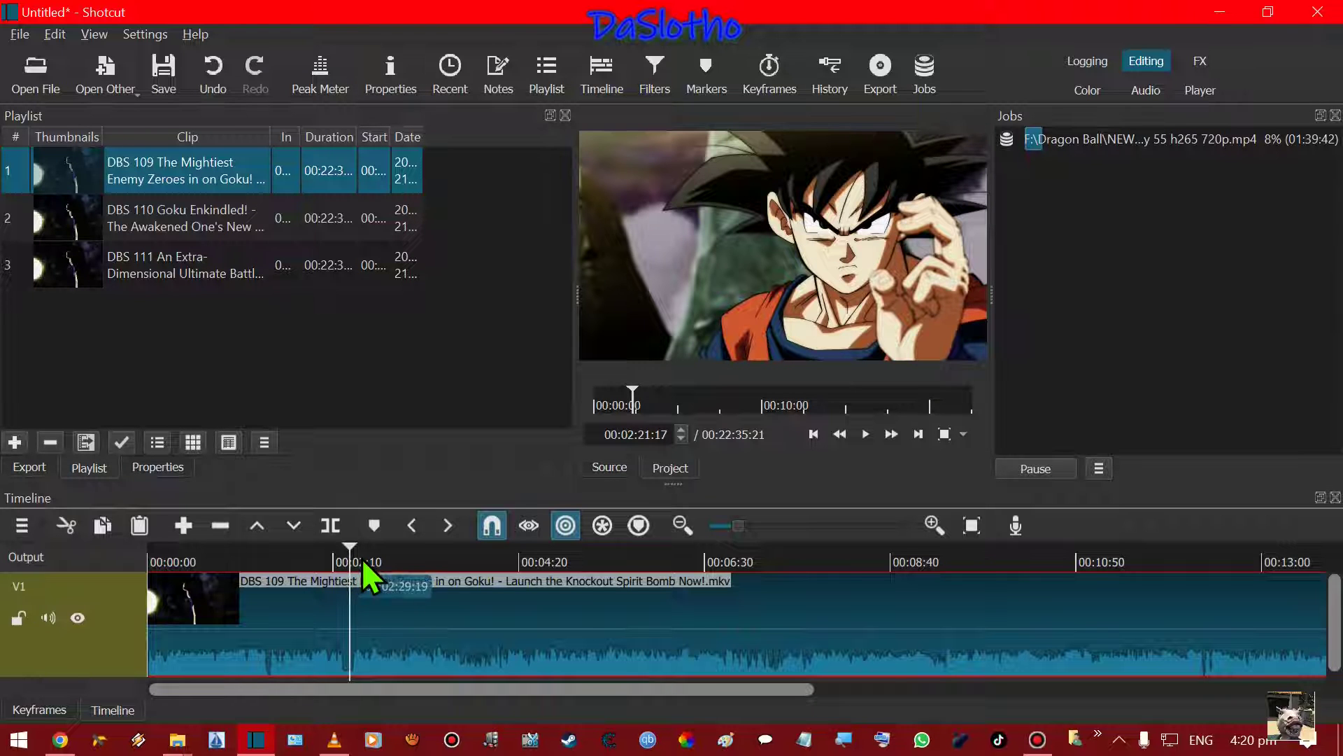
left_click(405, 555)
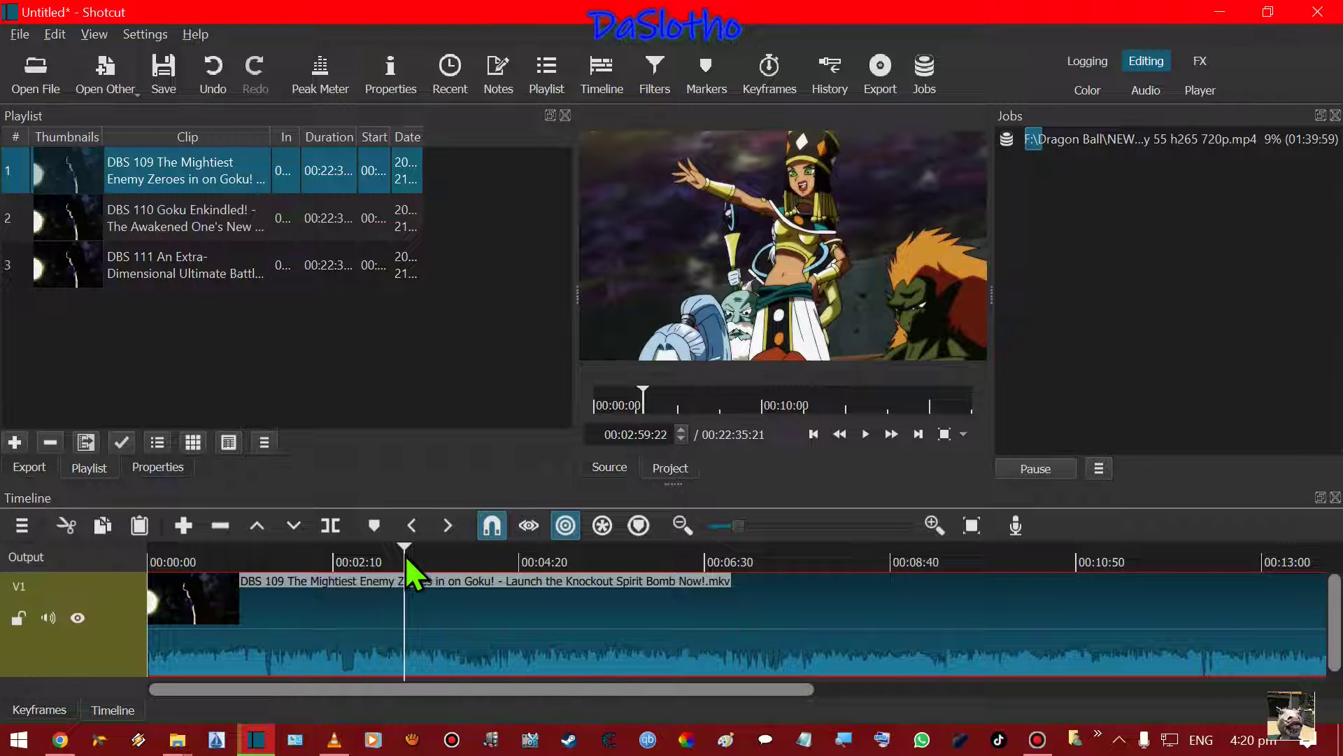
left_click_drag(738, 526, 757, 526)
left_click(369, 556)
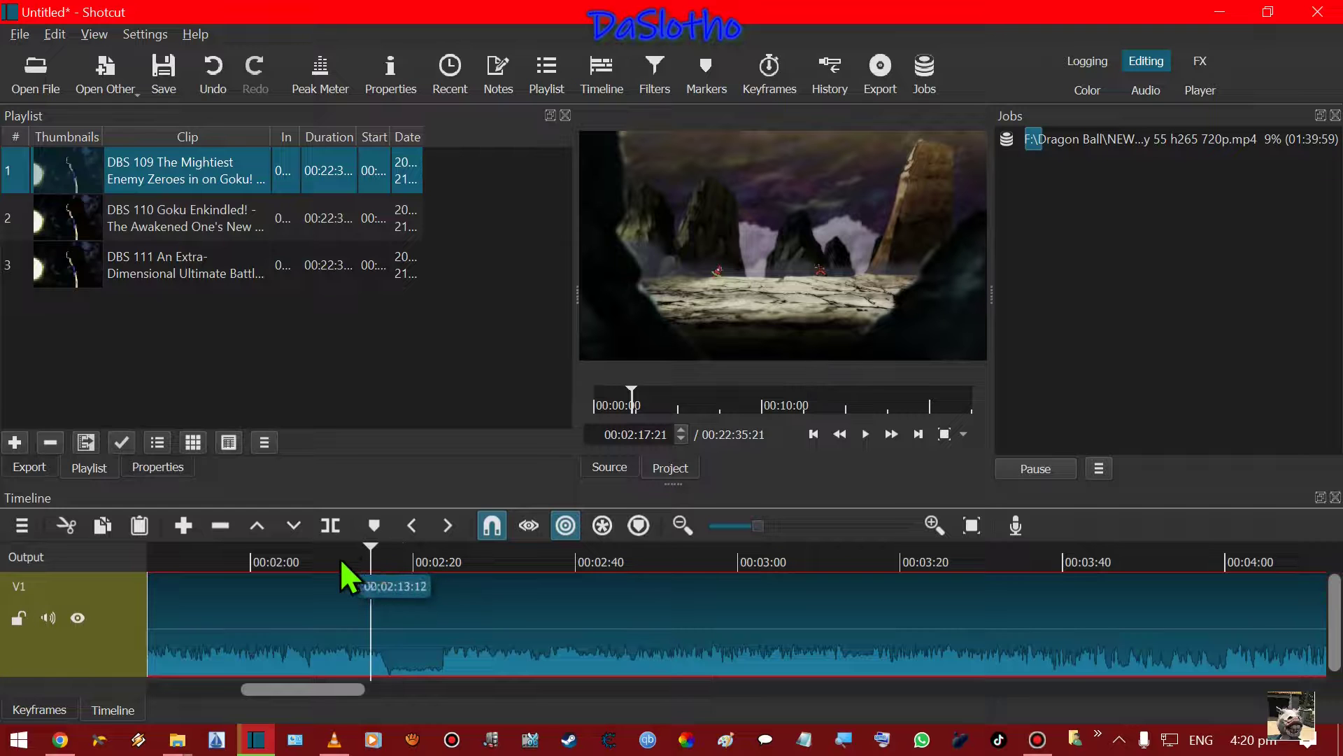
left_click_drag(358, 557, 292, 558)
left_click(291, 559)
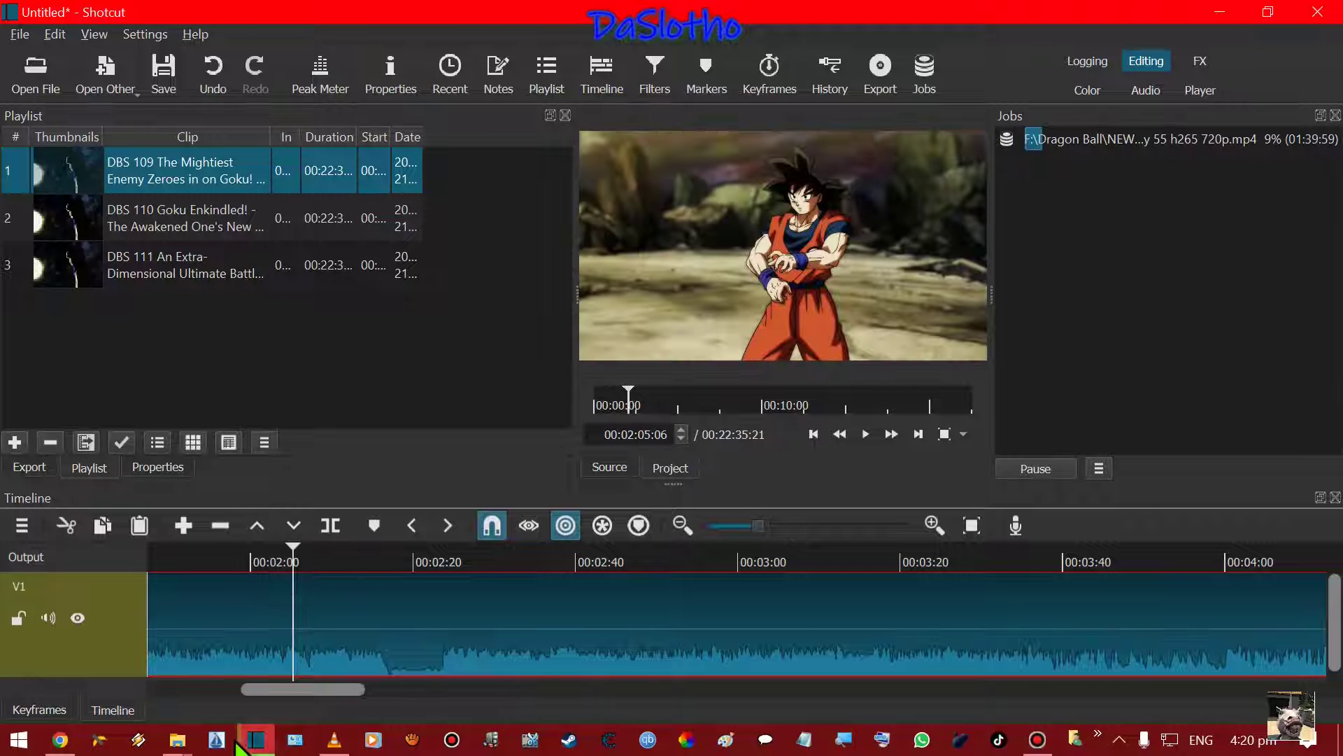
left_click_drag(275, 692, 166, 707)
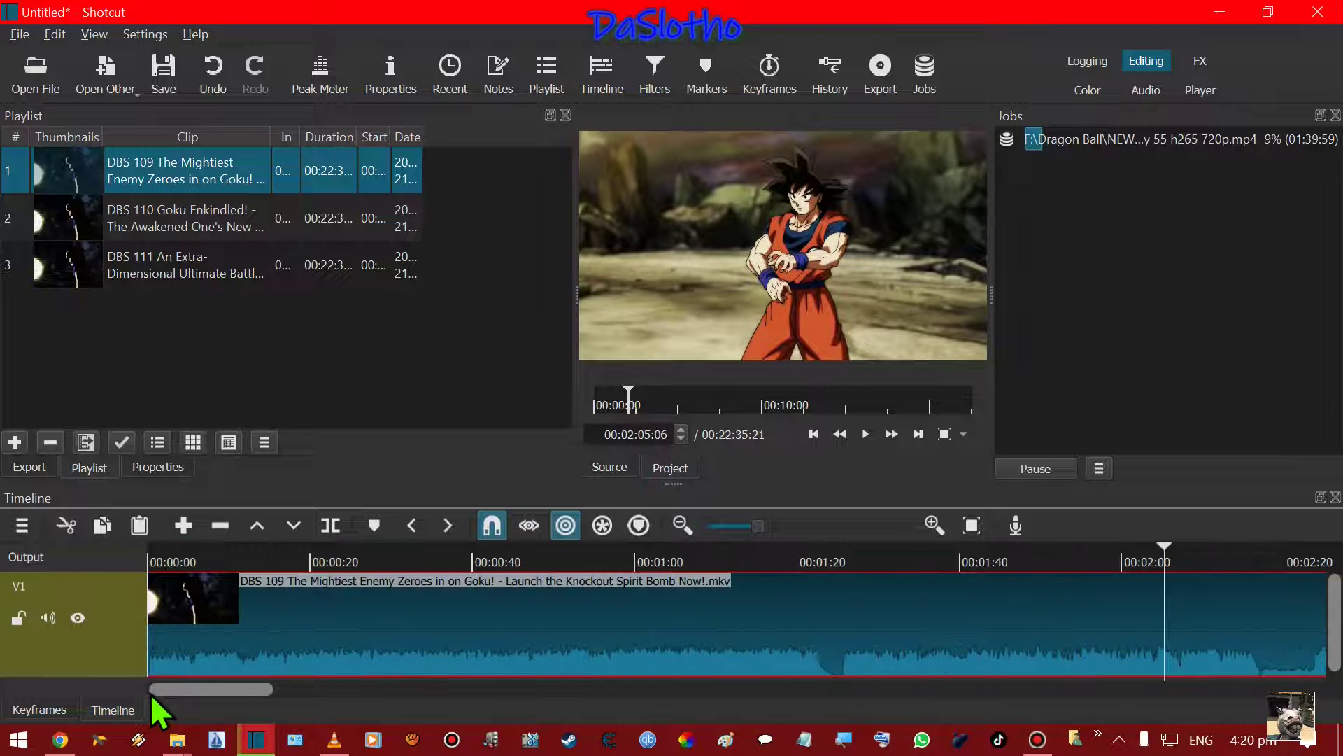
left_click(815, 556)
left_click(832, 558)
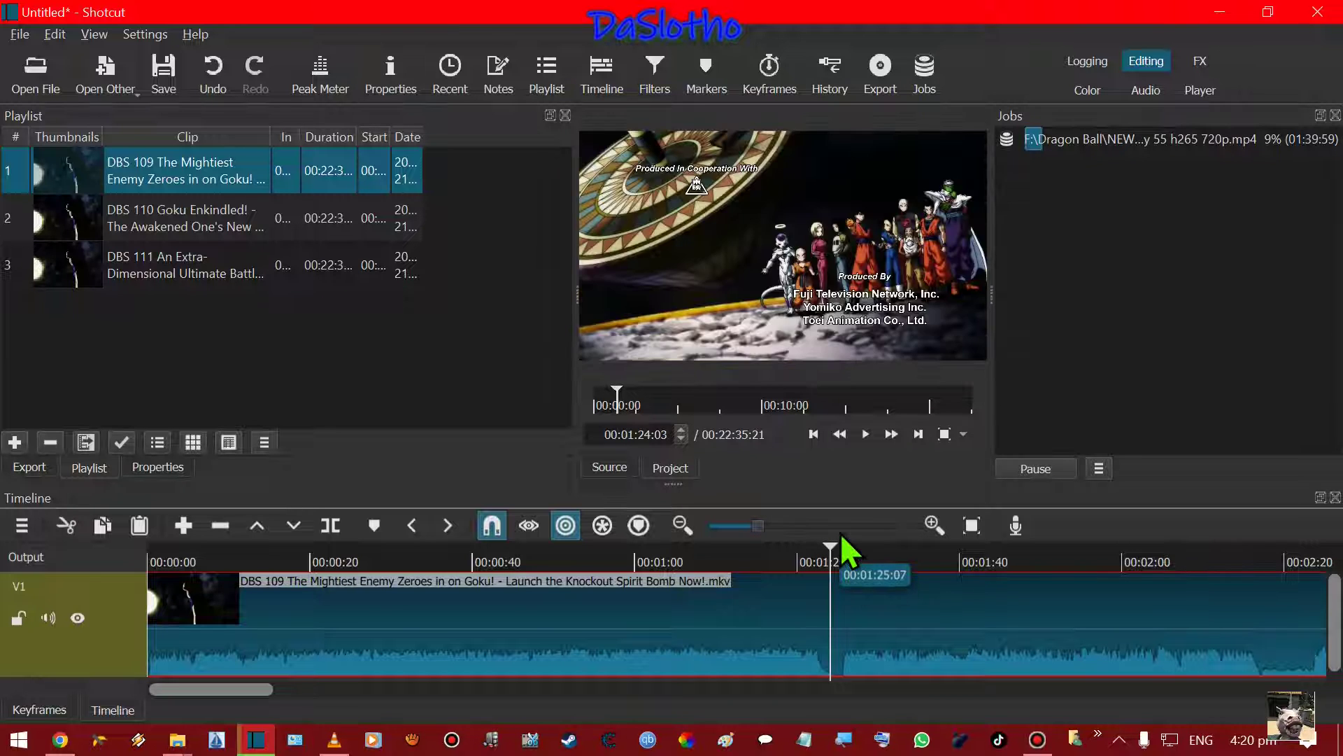
left_click(1047, 558)
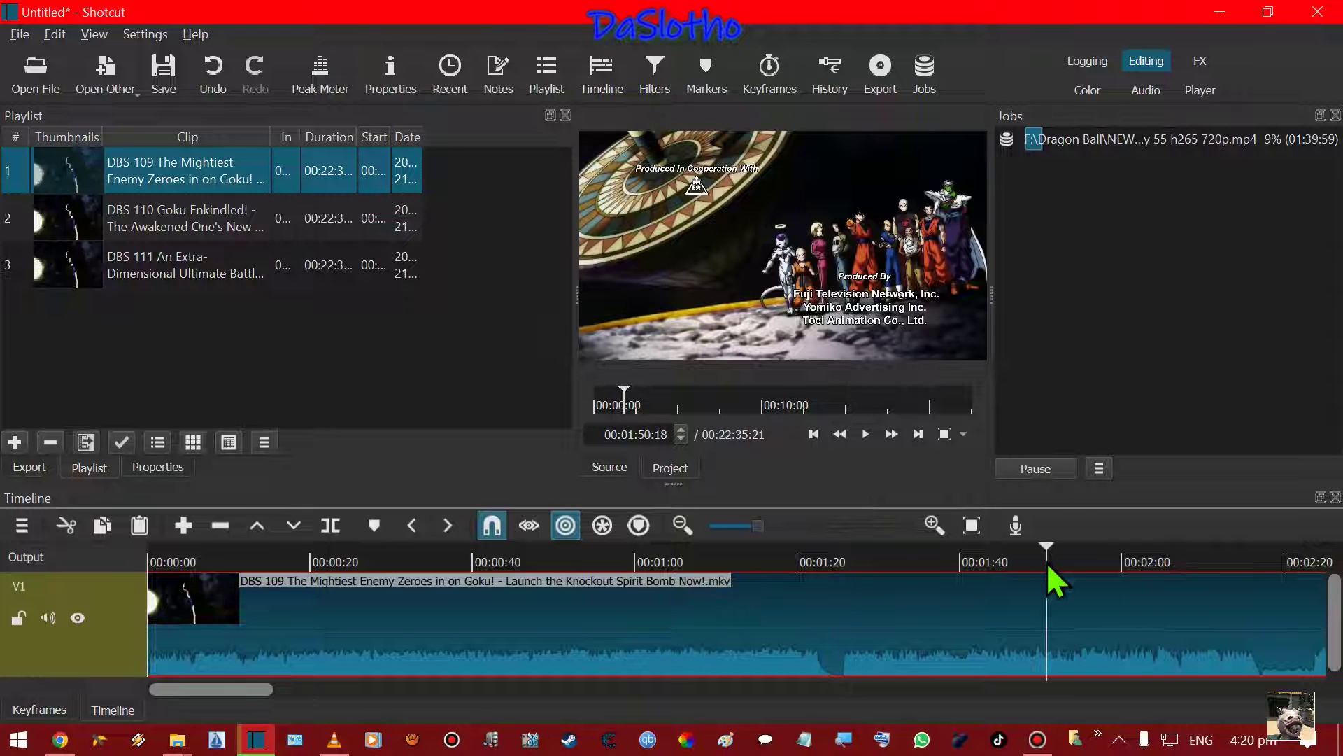
left_click(866, 434)
left_click(1138, 570)
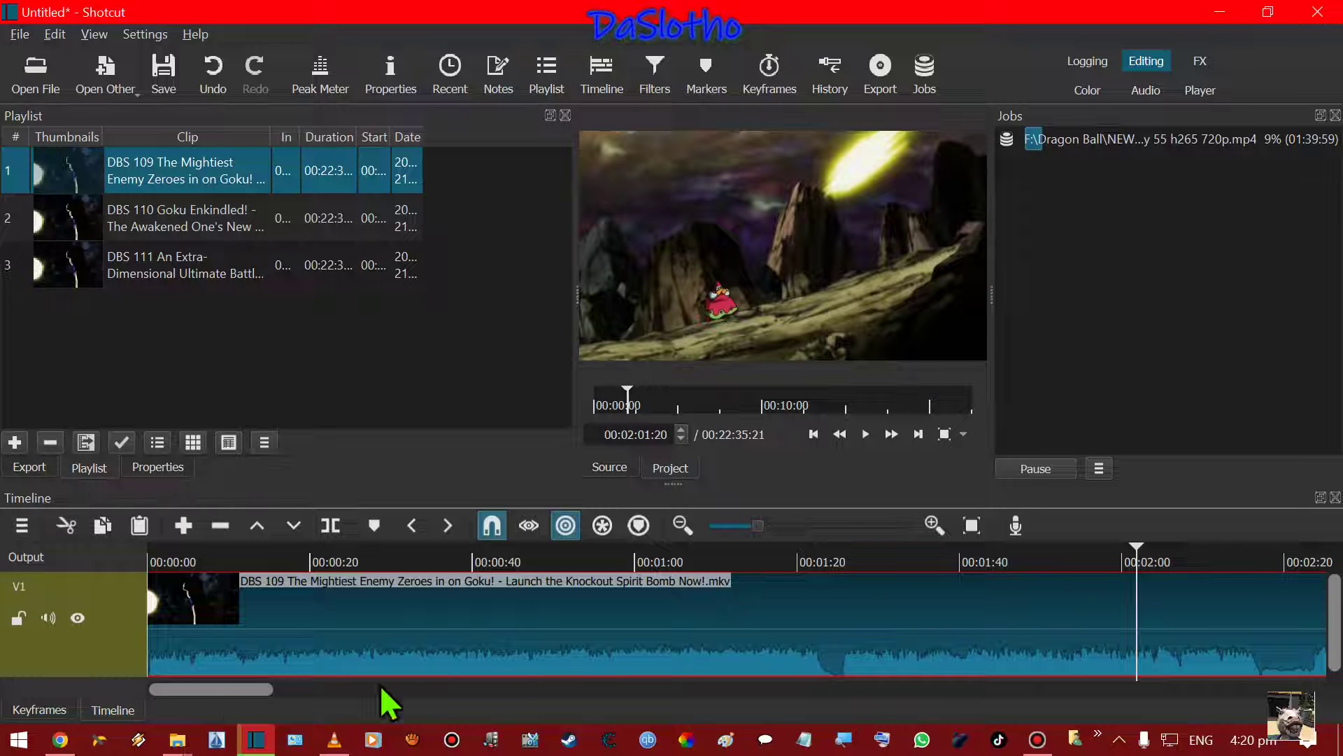
left_click_drag(225, 689, 286, 690)
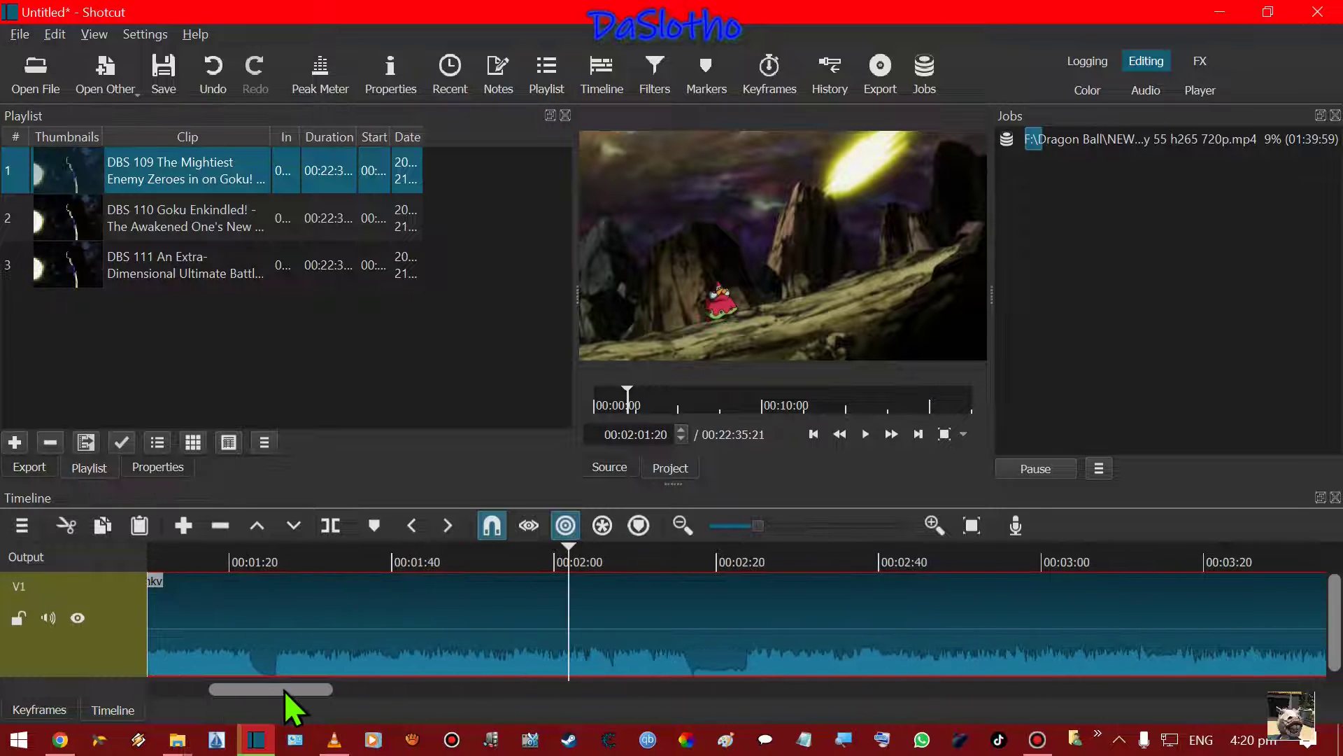
Split the episode clip at 00:02:17:09, right after the title card, and cut the opening part before it.
left_click(617, 566)
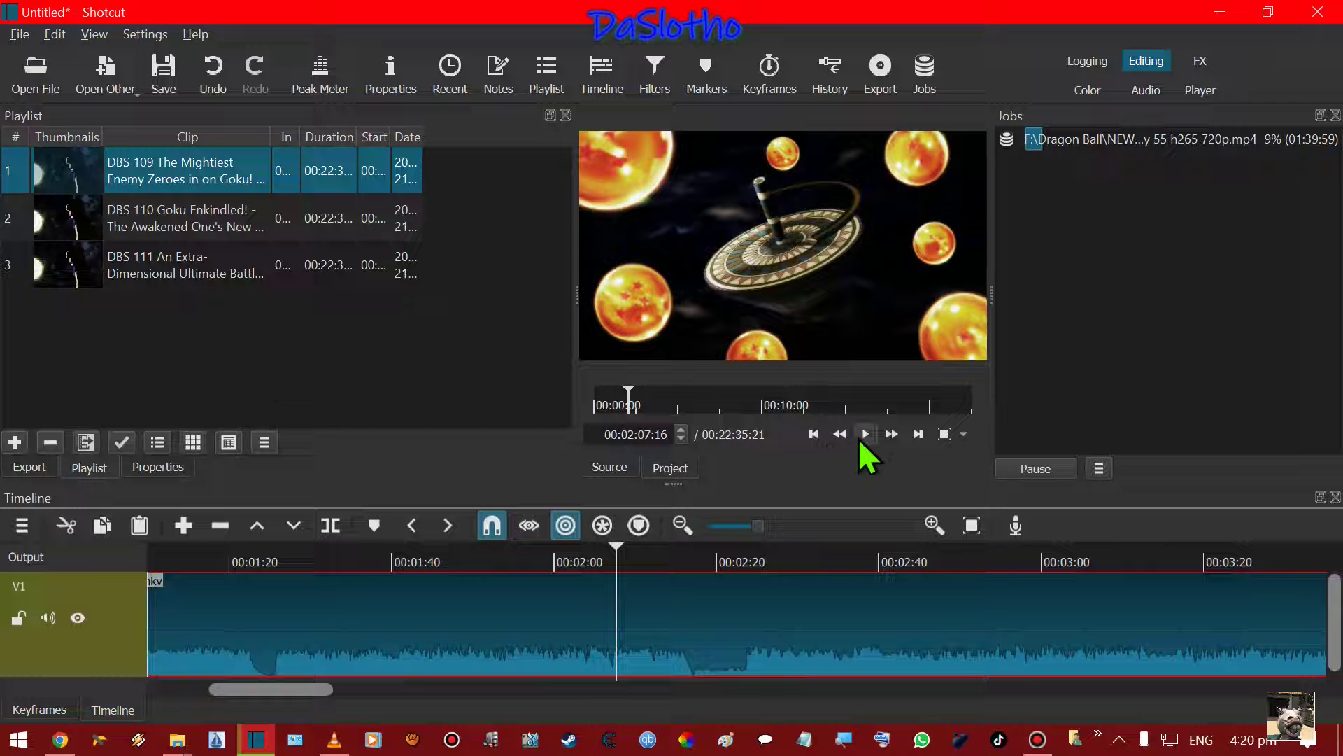
left_click_drag(620, 560, 647, 563)
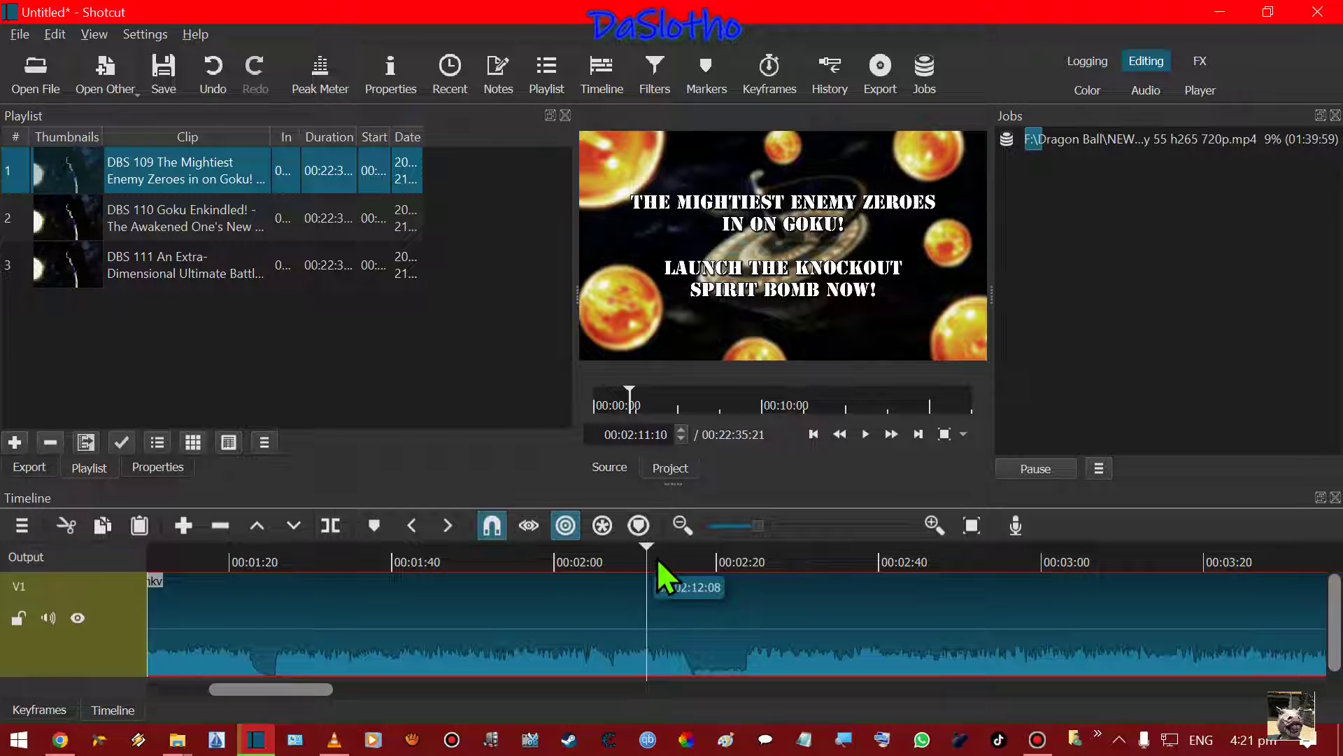
left_click_drag(650, 553, 655, 552)
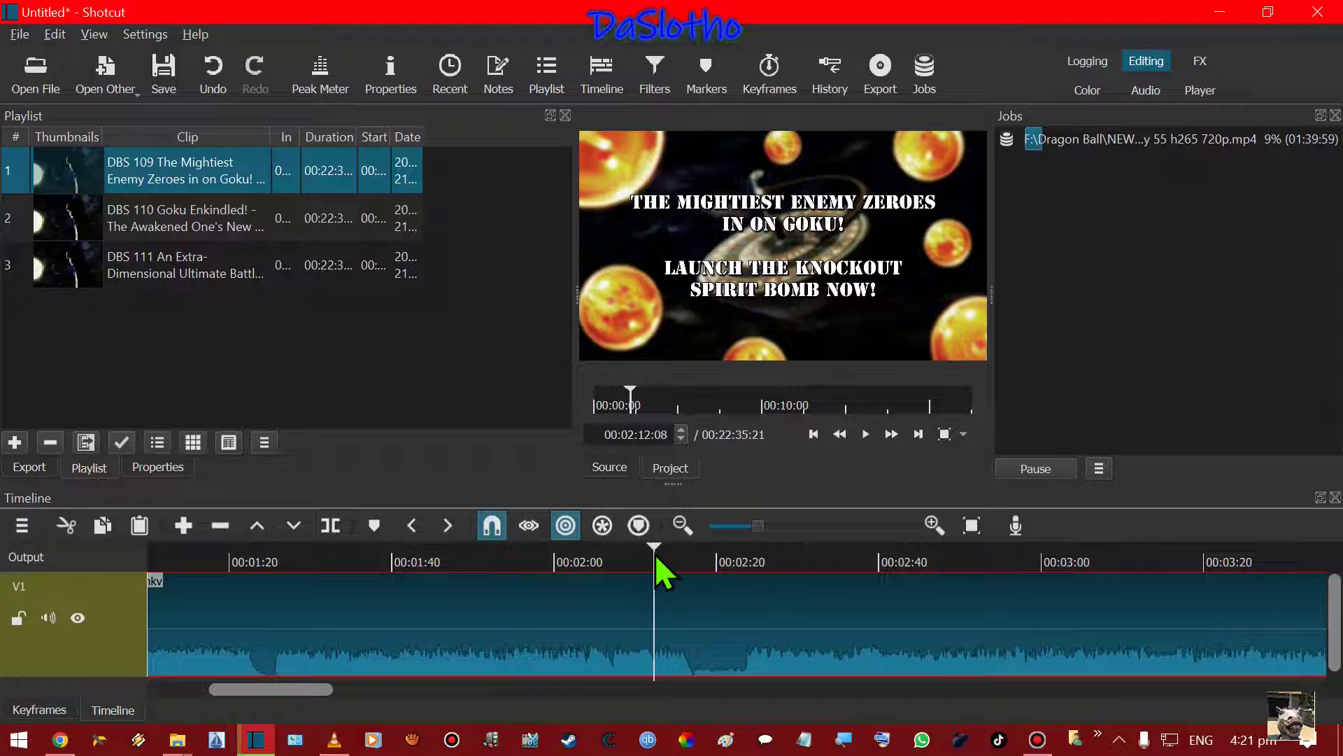
left_click(657, 554)
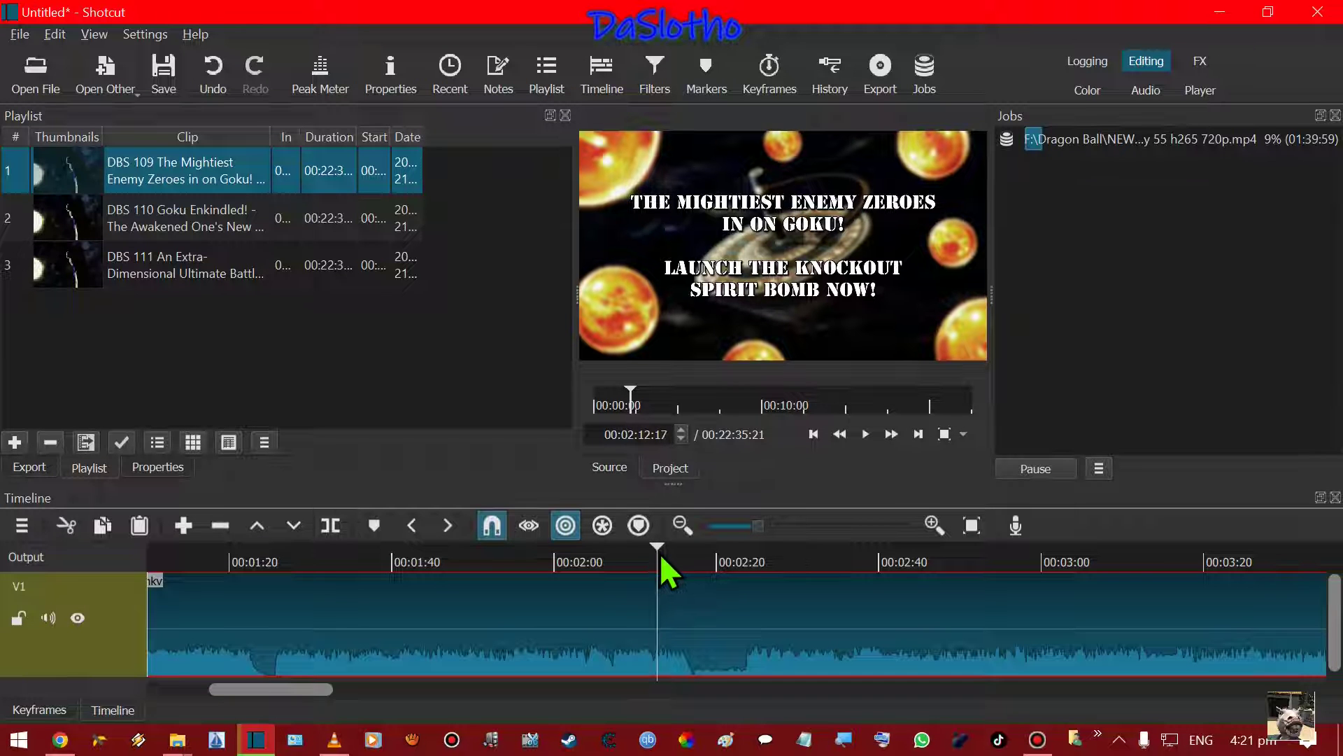
left_click(668, 559)
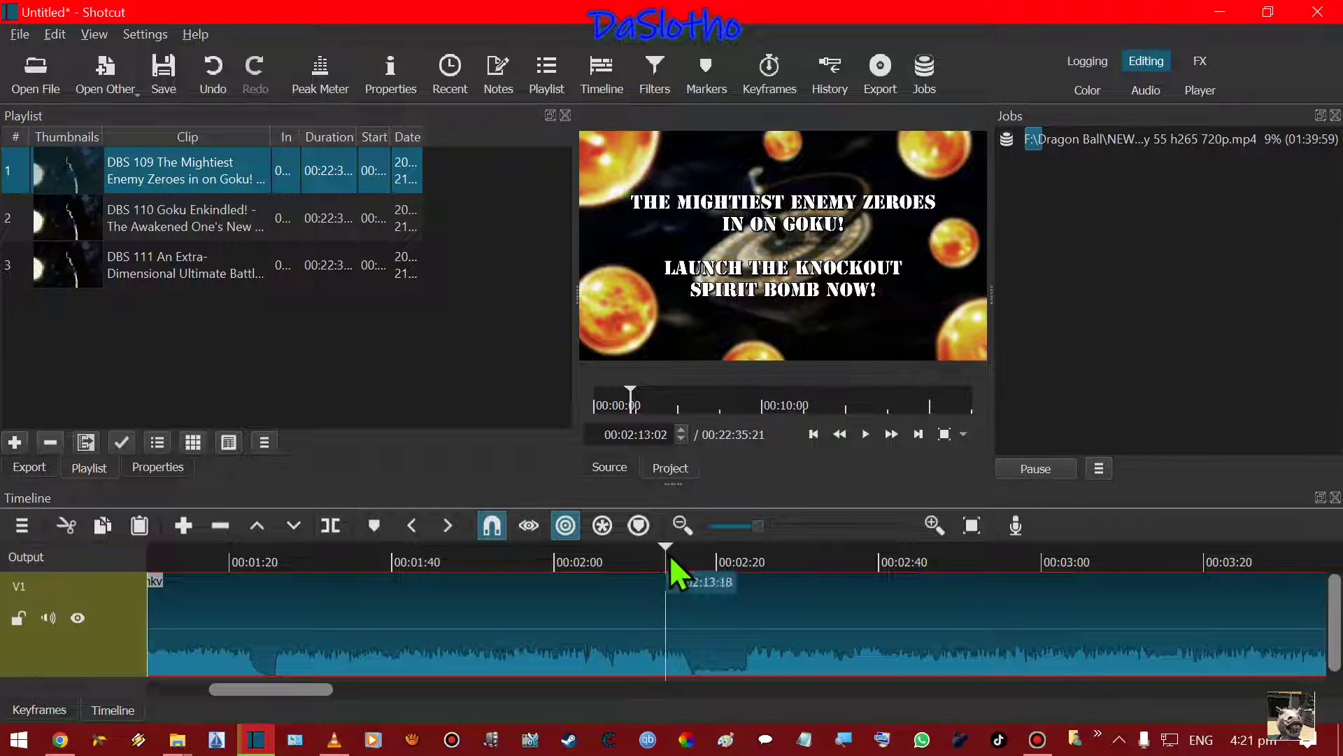
left_click(682, 557)
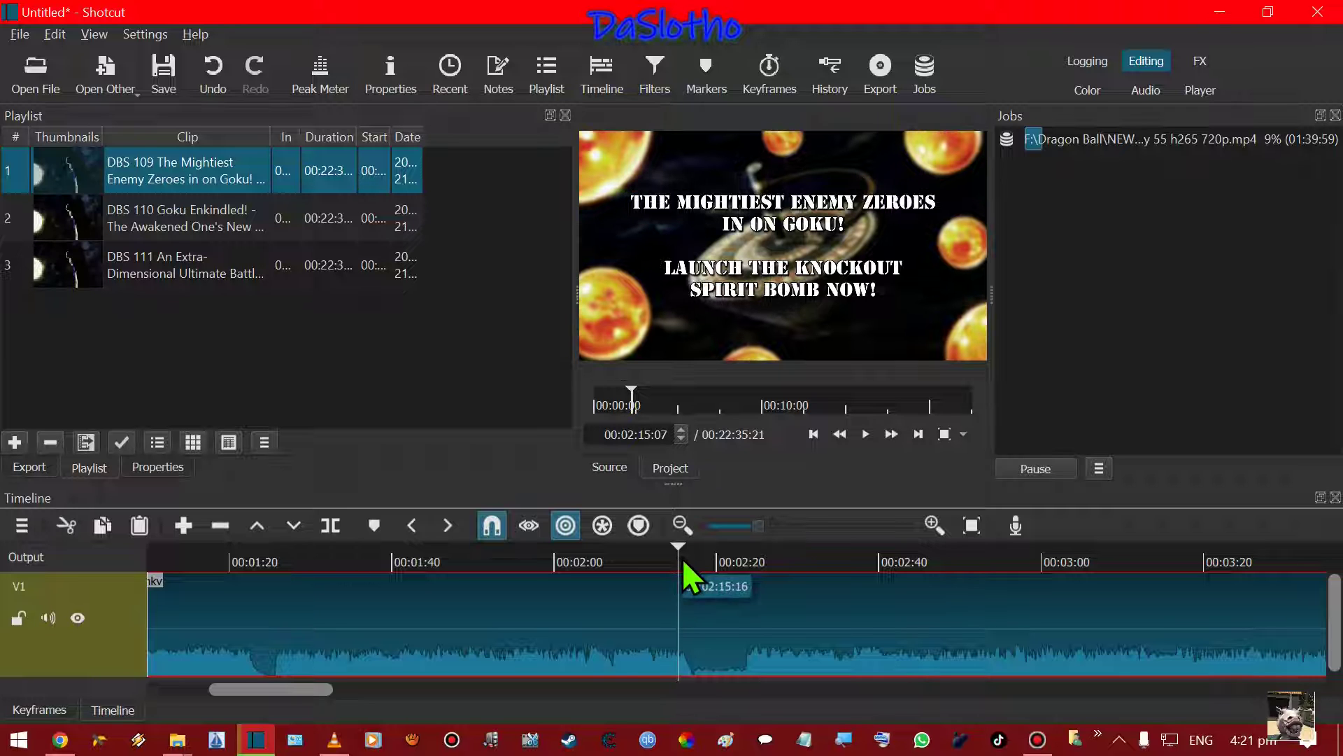
left_click(689, 559)
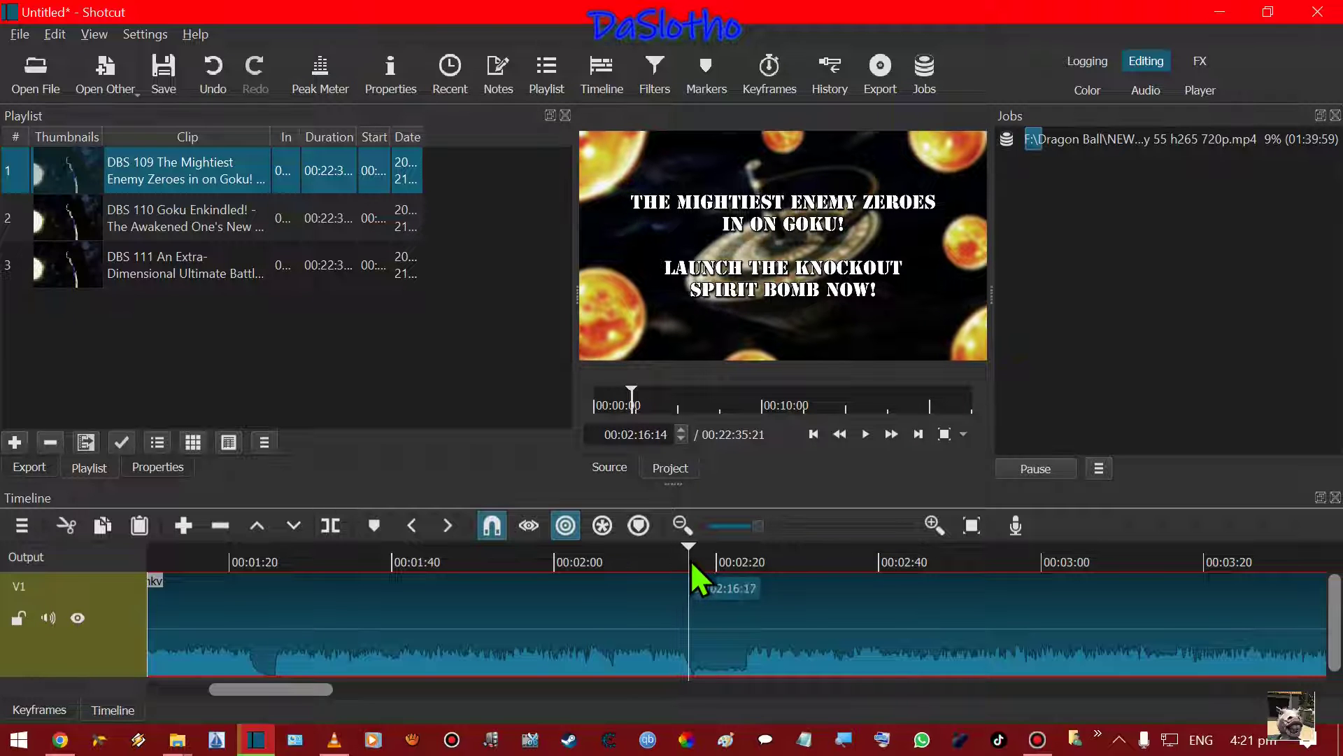
left_click(695, 560)
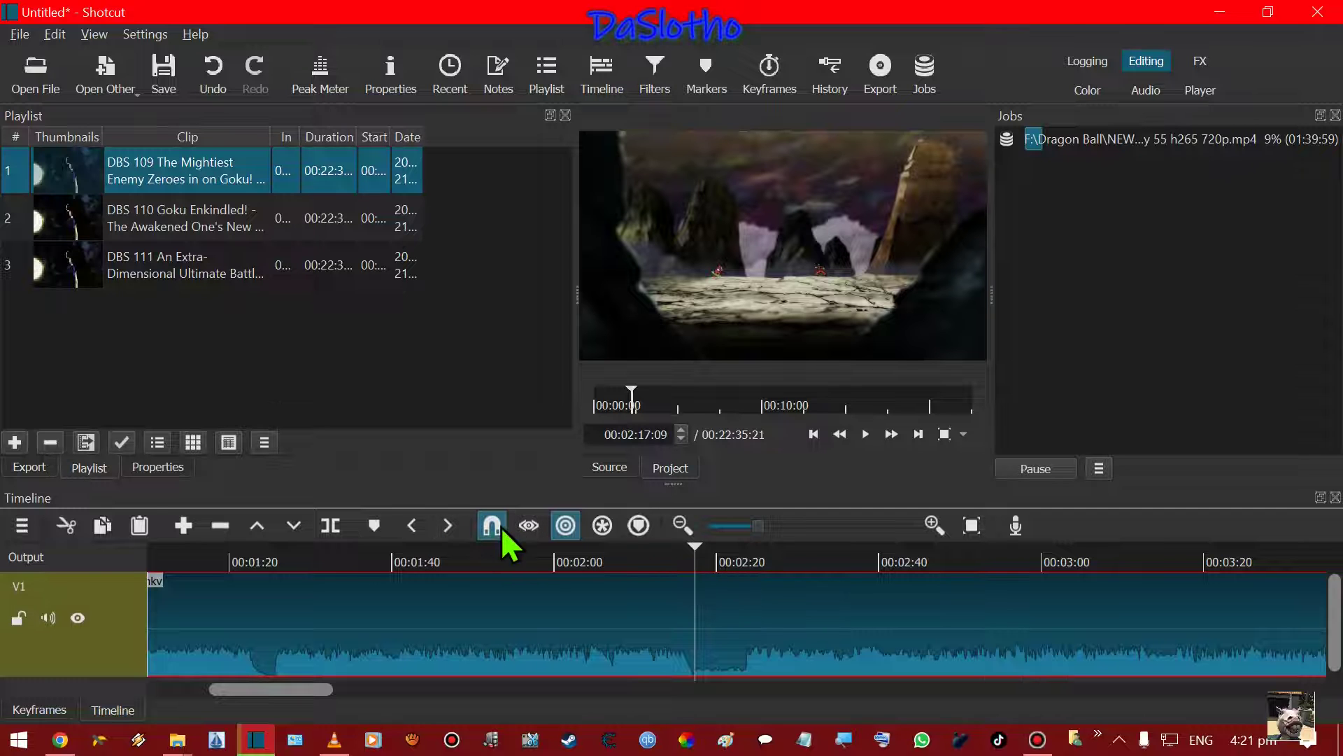
left_click(329, 528)
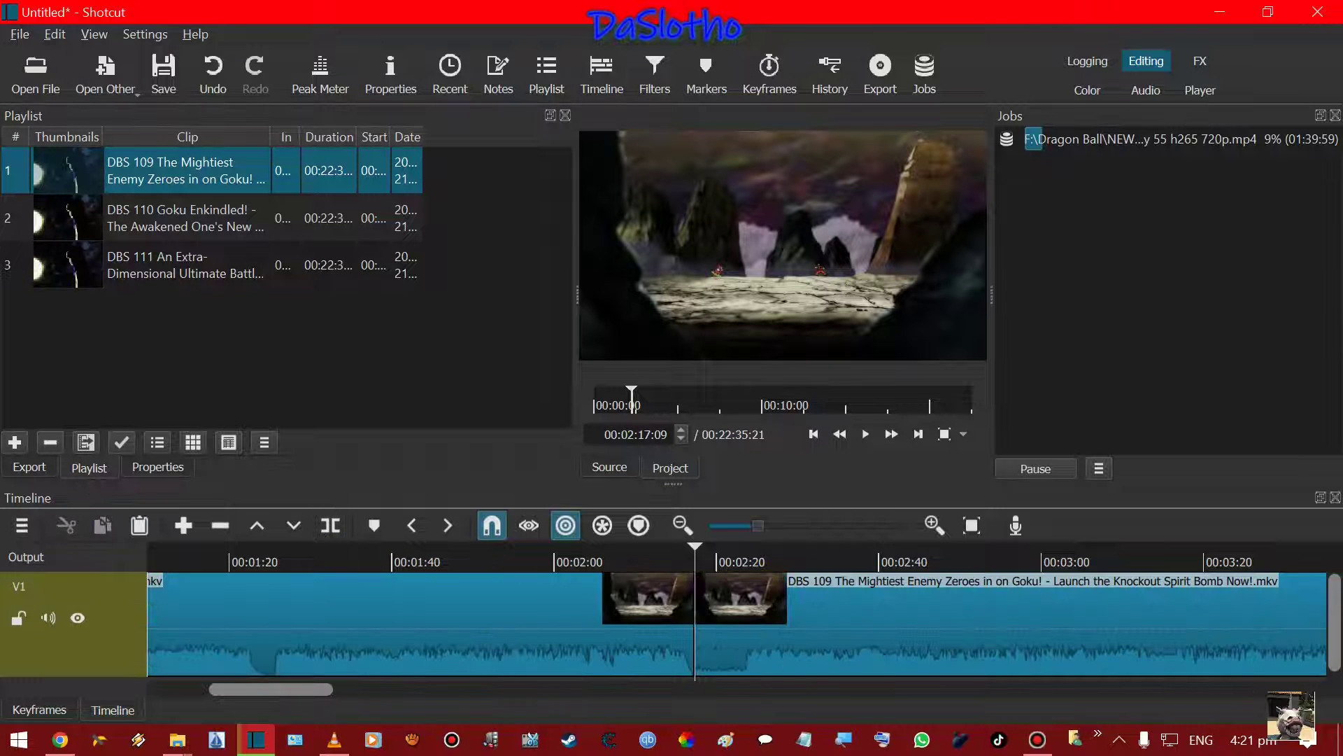
right_click(502, 618)
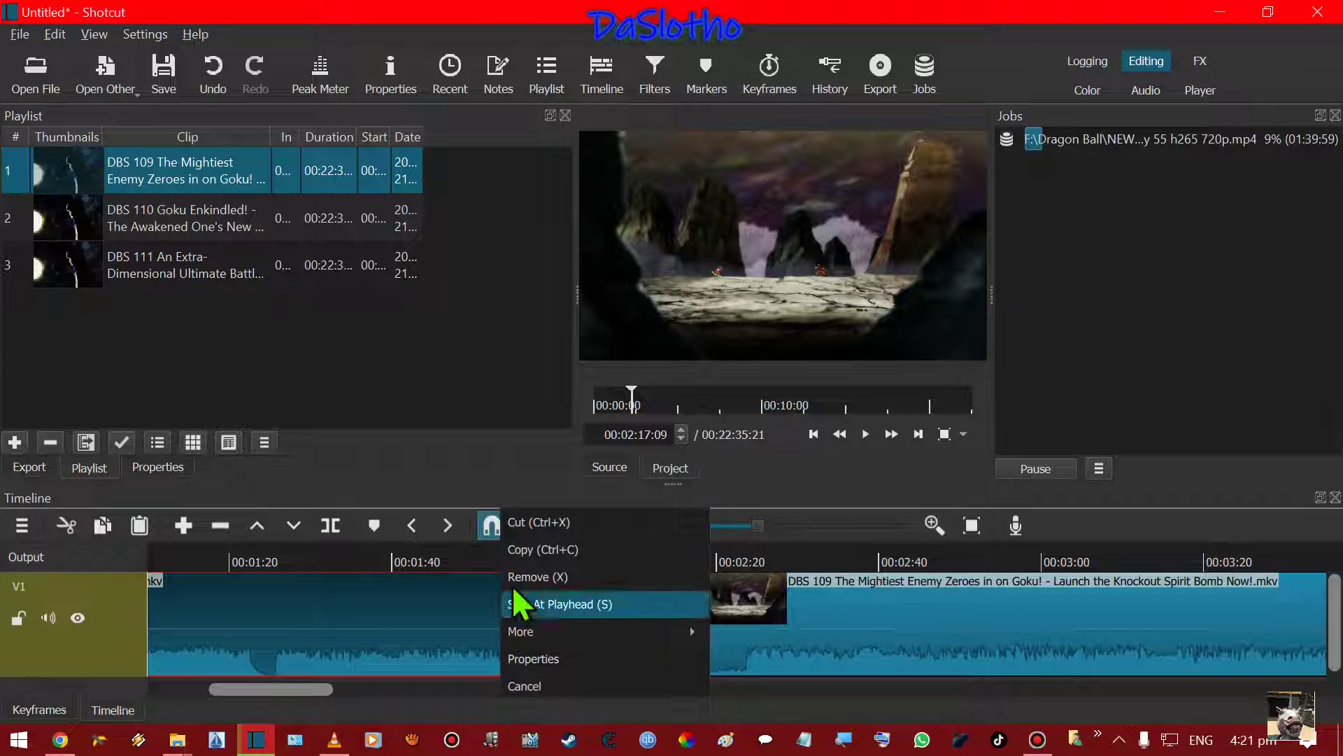
left_click(535, 519)
Split the clip at 00:09:56:18, on the last frame before the mid-episode Dragon Ball Super eyecatch.
left_click_drag(423, 695, 703, 731)
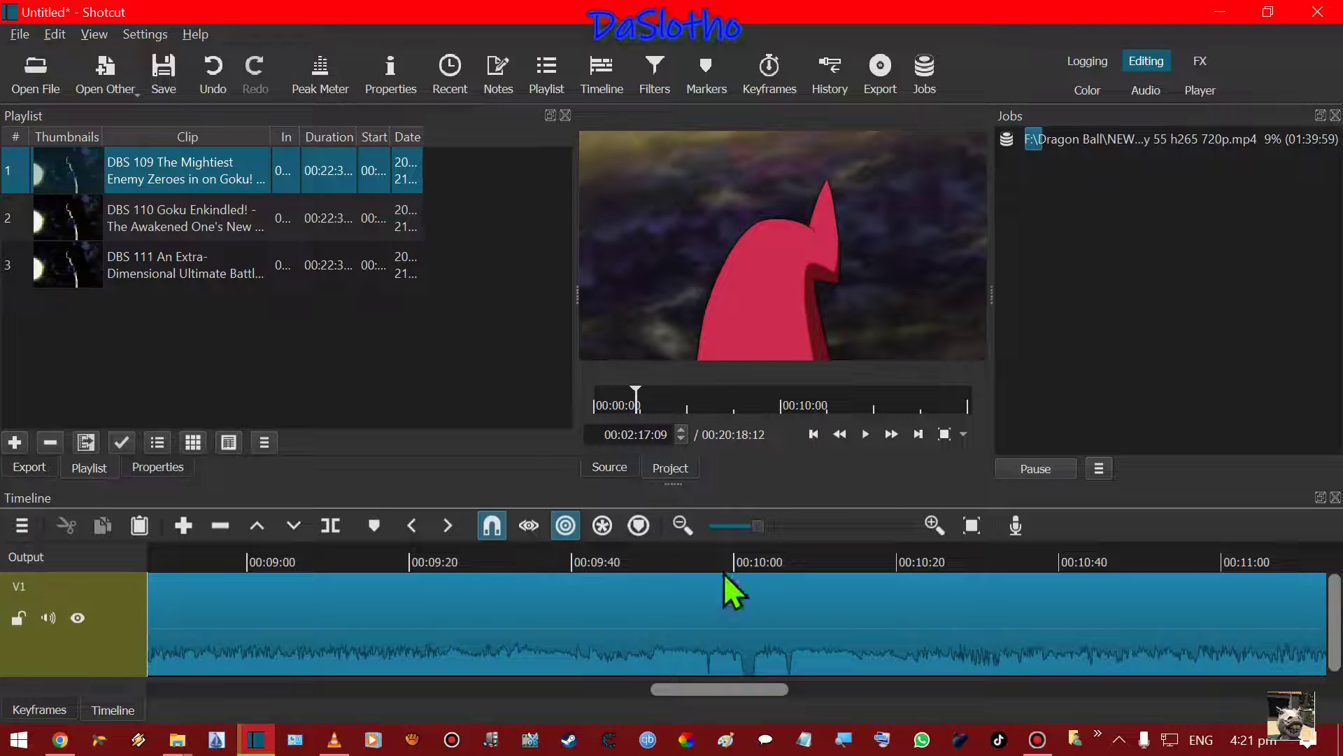
left_click(703, 552)
mouse_move(708, 556)
left_mouse_down()
mouse_move(728, 557)
mouse_move(707, 558)
left_mouse_up()
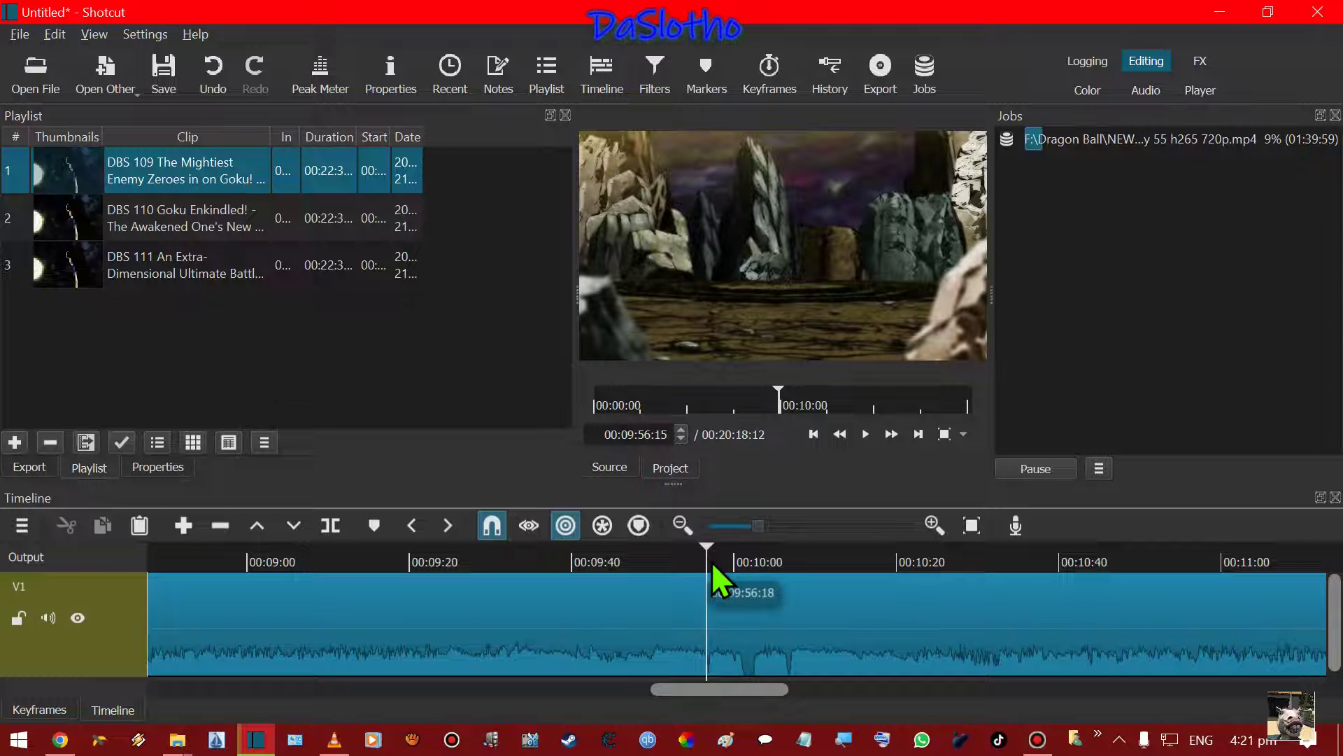
left_click(934, 525)
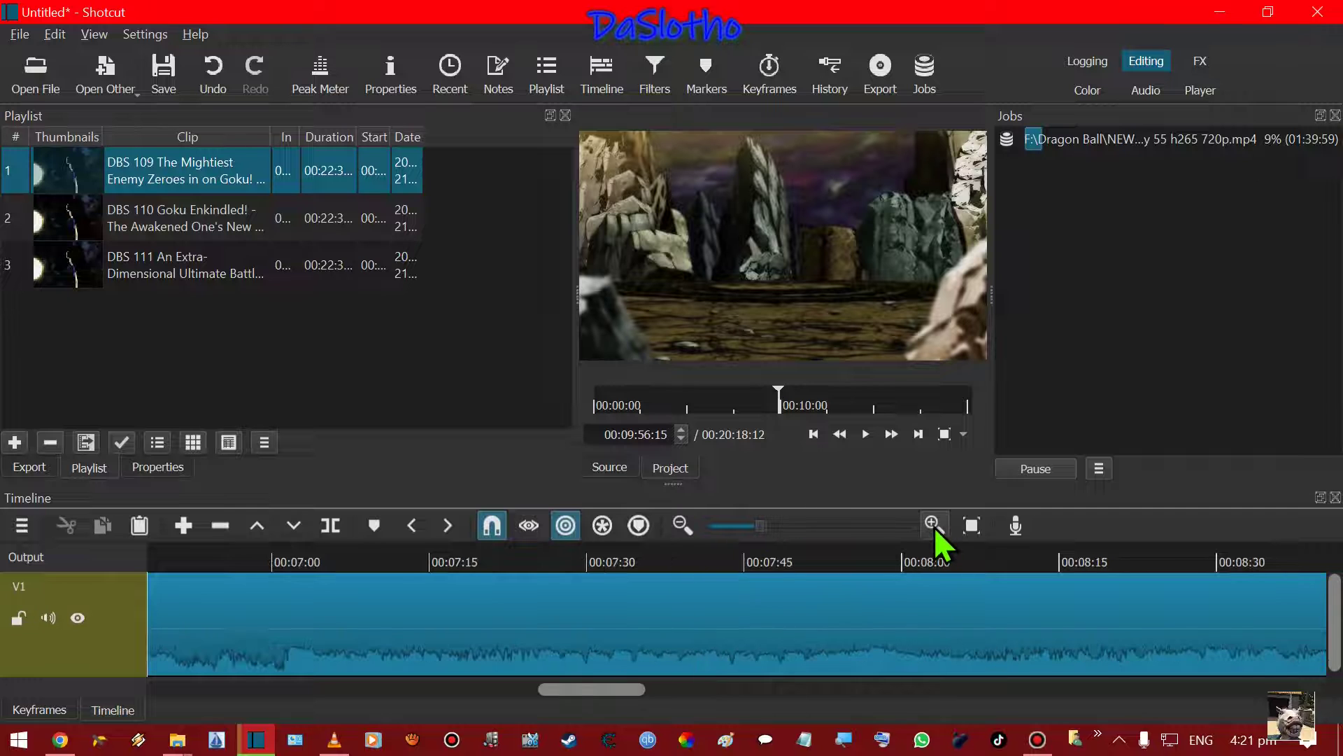
left_click(933, 525)
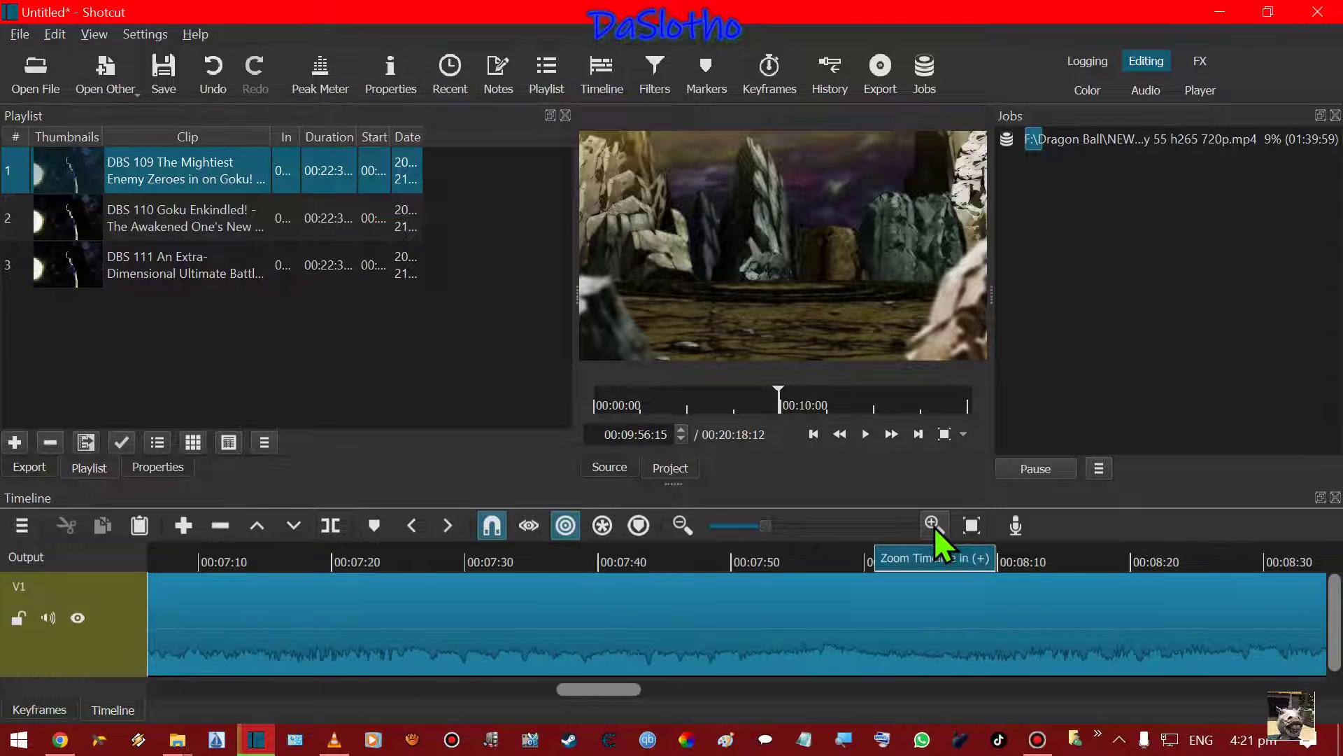
left_click(934, 525)
left_click(789, 528)
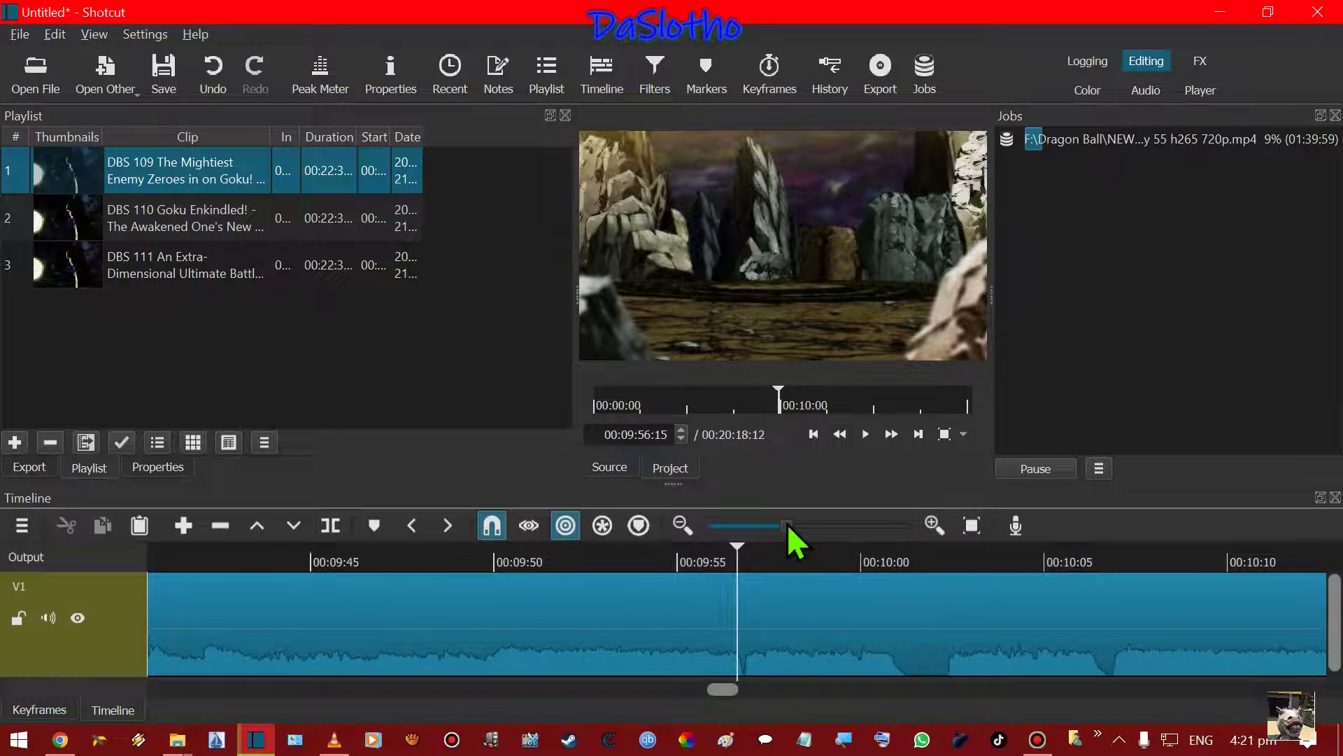
left_click(742, 560)
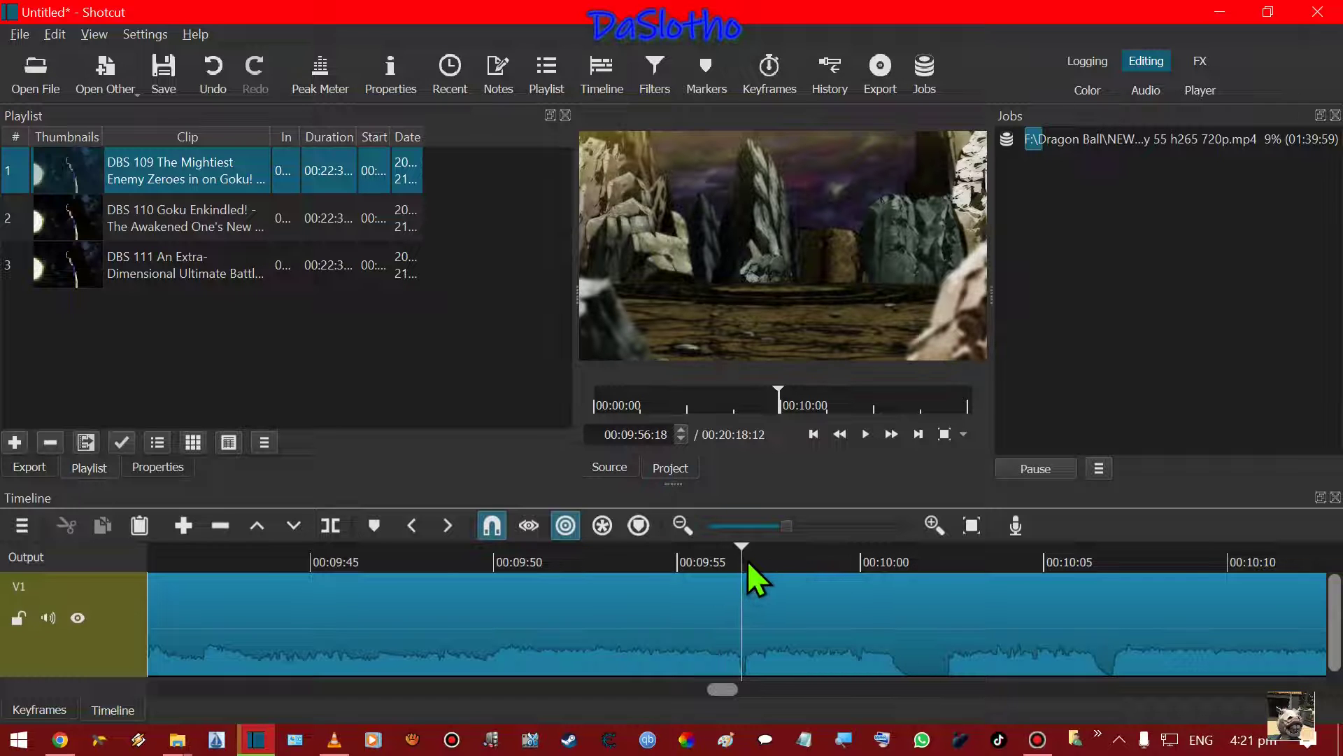
left_click(747, 559)
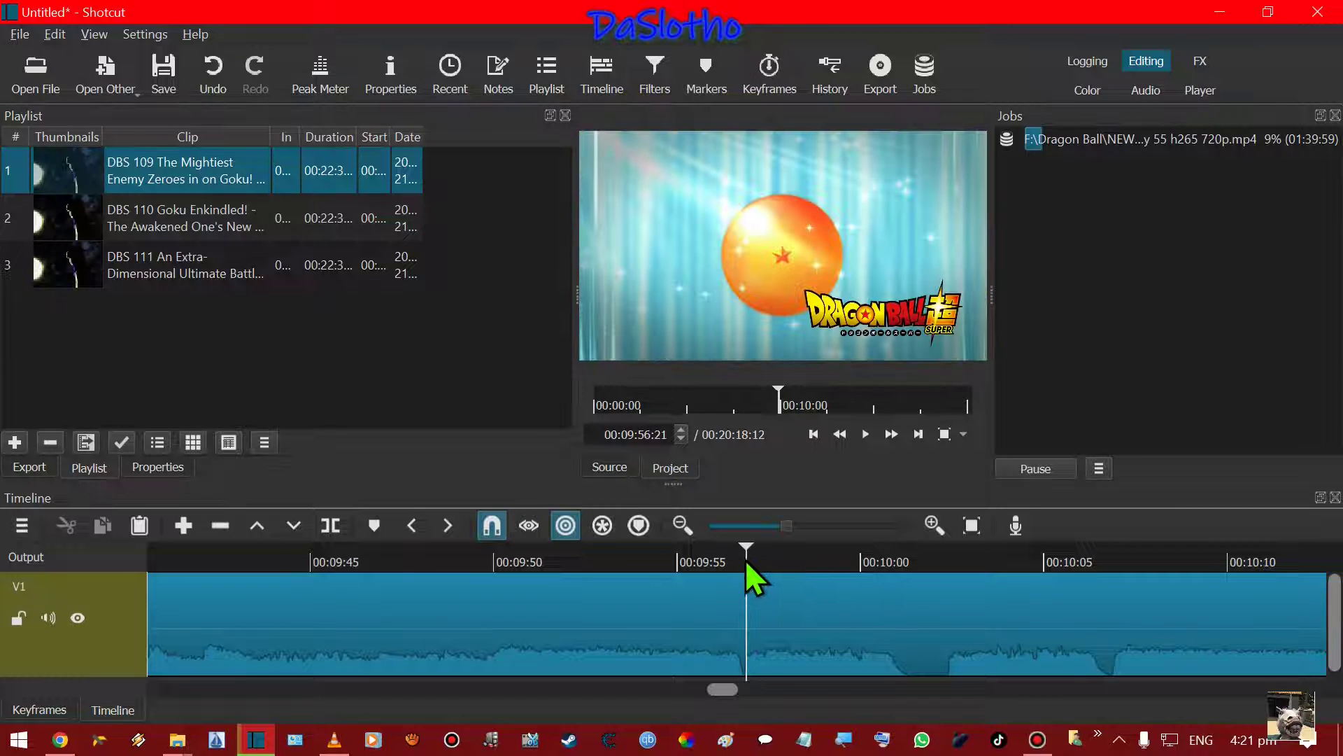
left_click(744, 560)
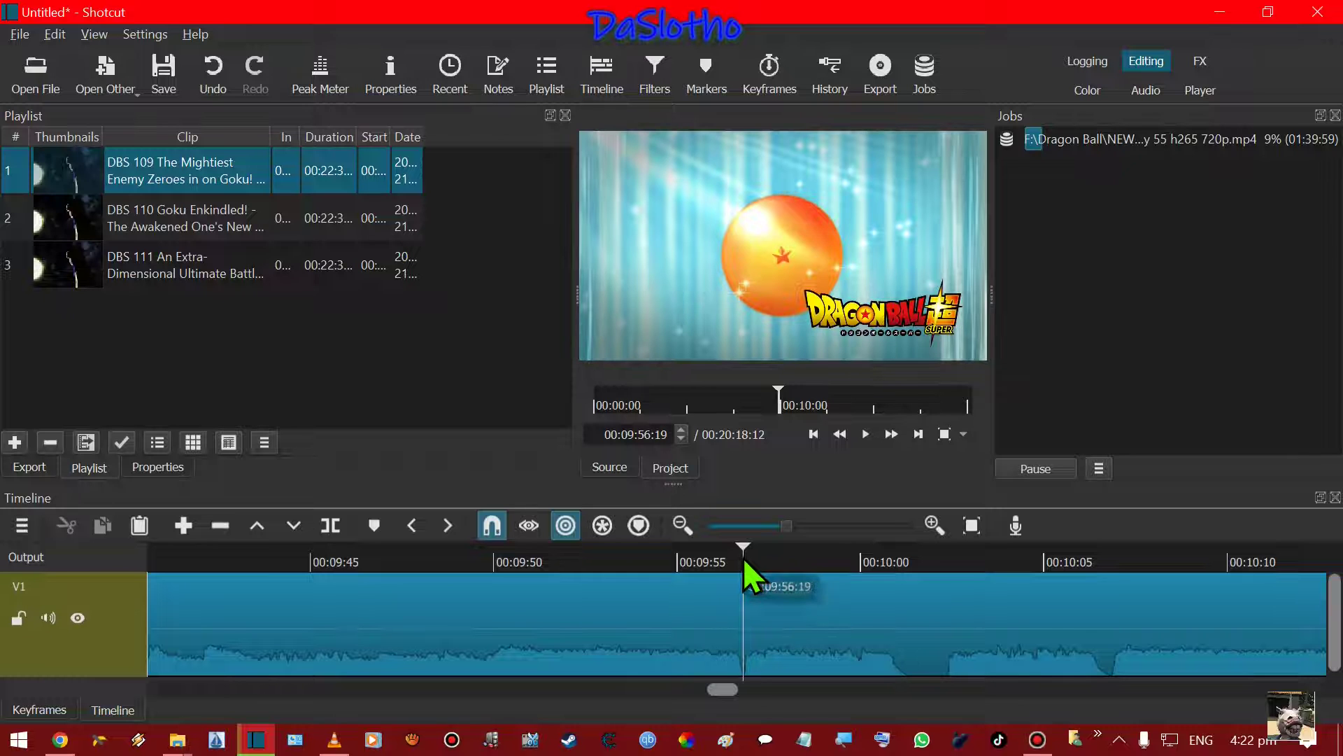
left_click(742, 560)
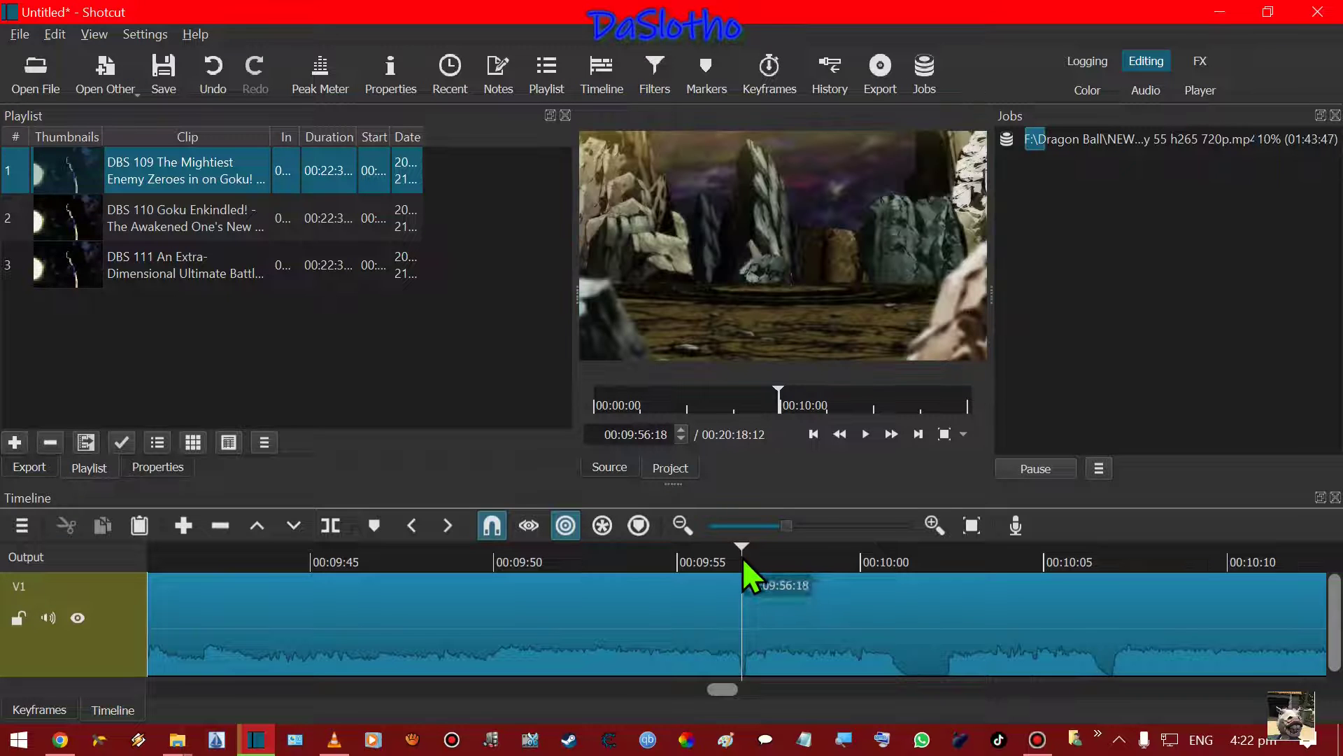
left_click(335, 525)
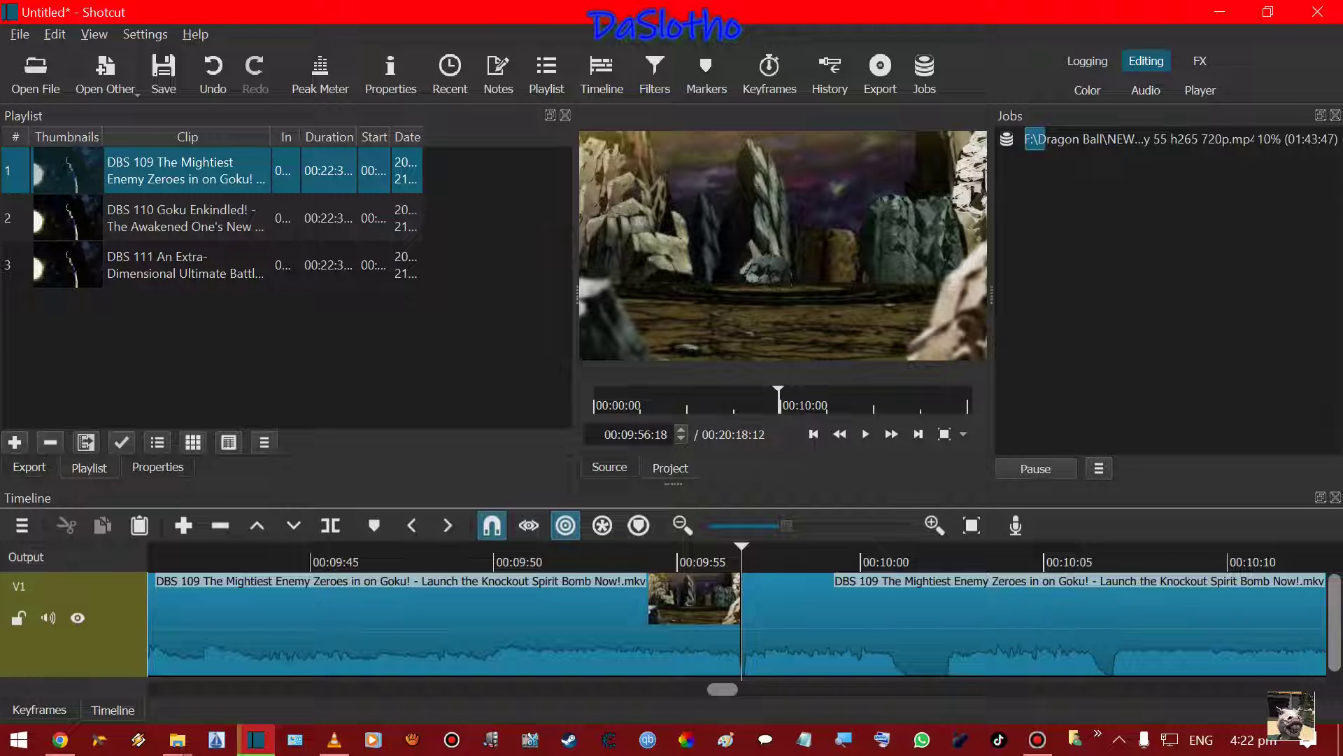
Split the clip at 00:10:06:22, where the eyecatch ends, and cut the eyecatch segment between the two splits.
left_click(1114, 559)
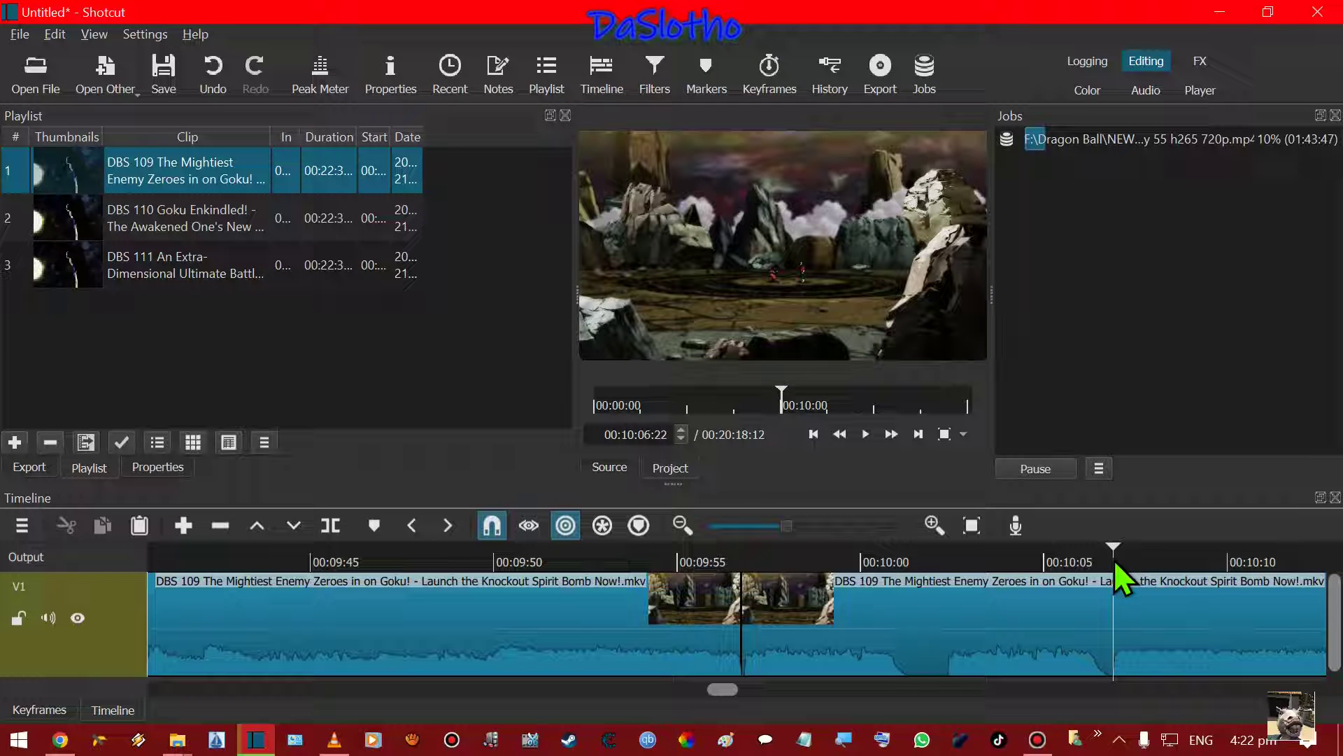
left_click(331, 525)
right_click(913, 609)
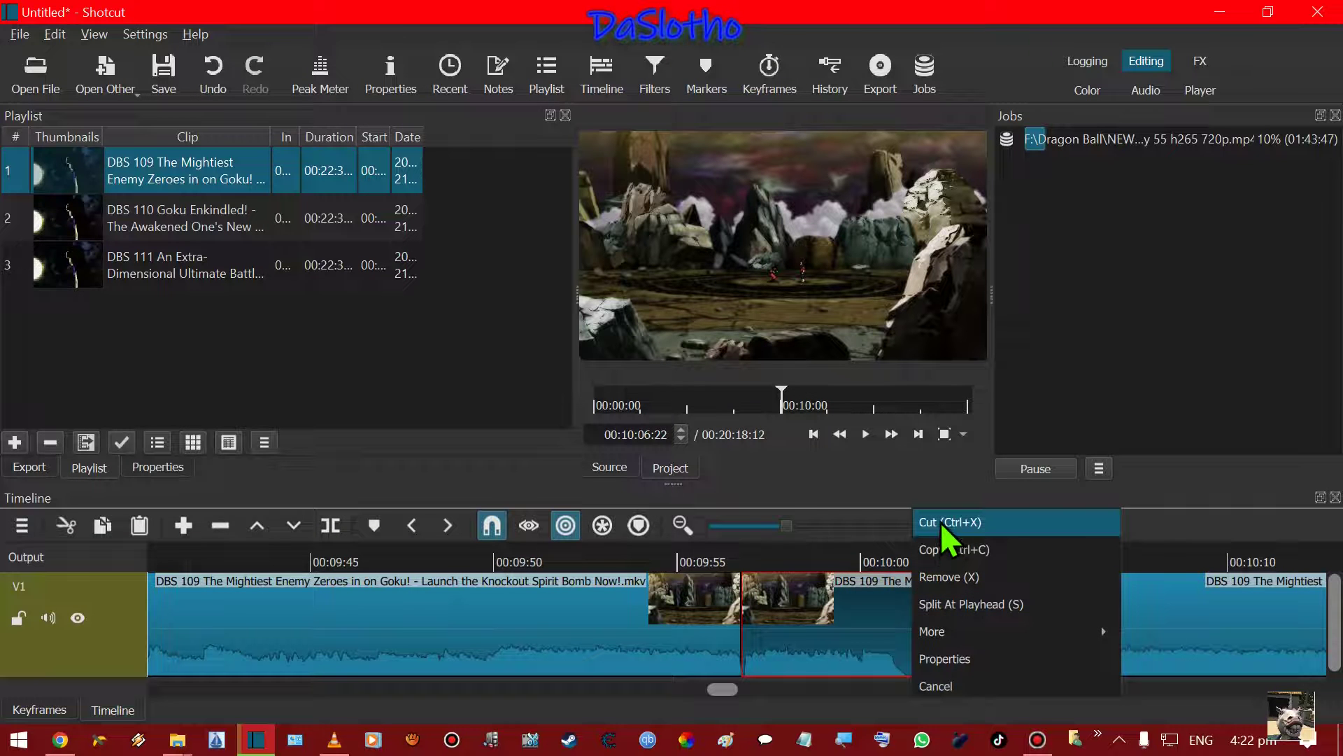
left_click(940, 522)
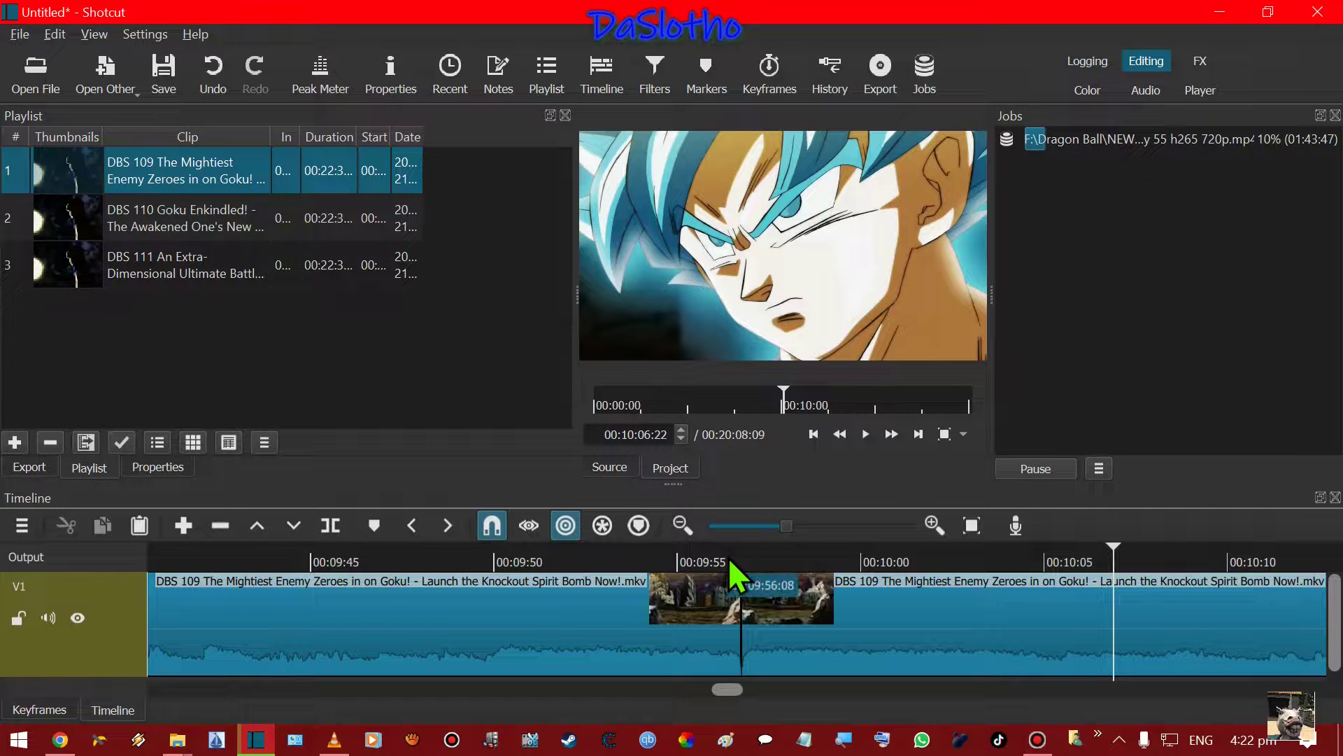
Play back the join from 00:09:56:12 to check the transition where the eyecatch was cut.
left_click(732, 558)
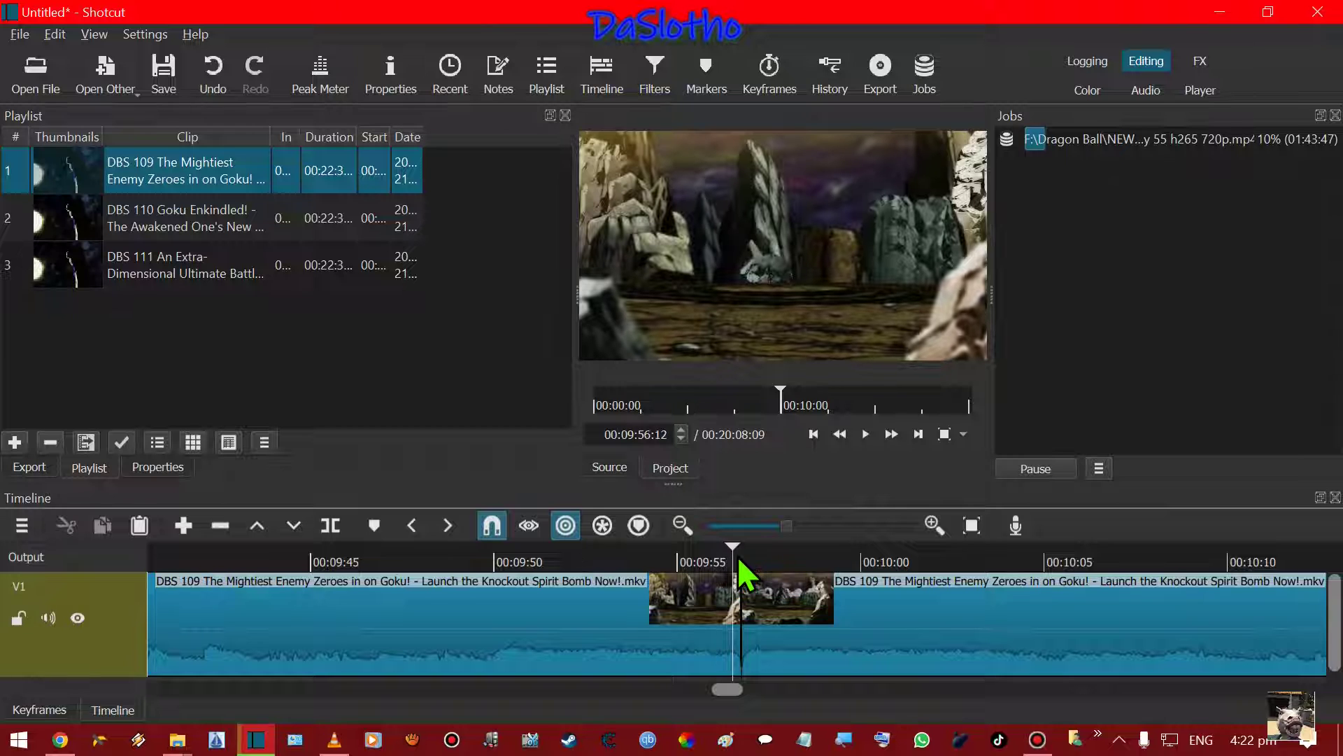
left_click(865, 434)
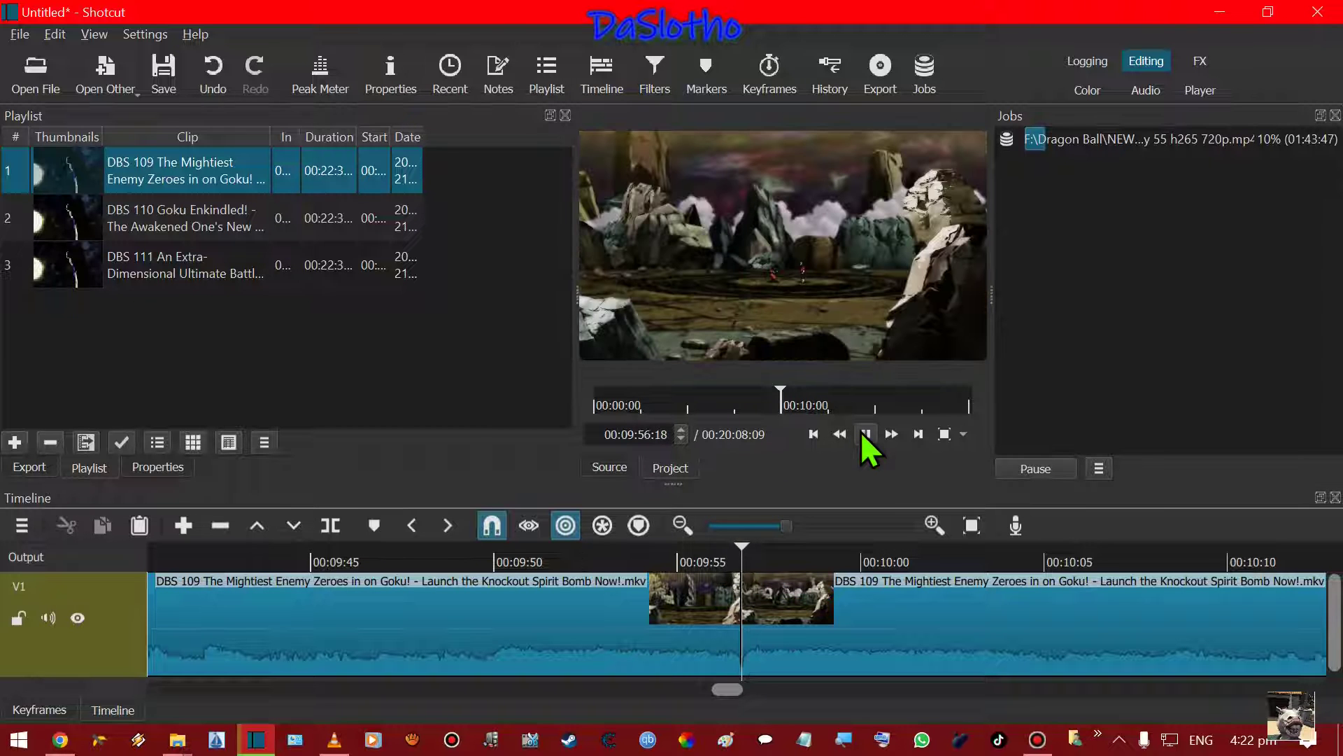
left_click(866, 434)
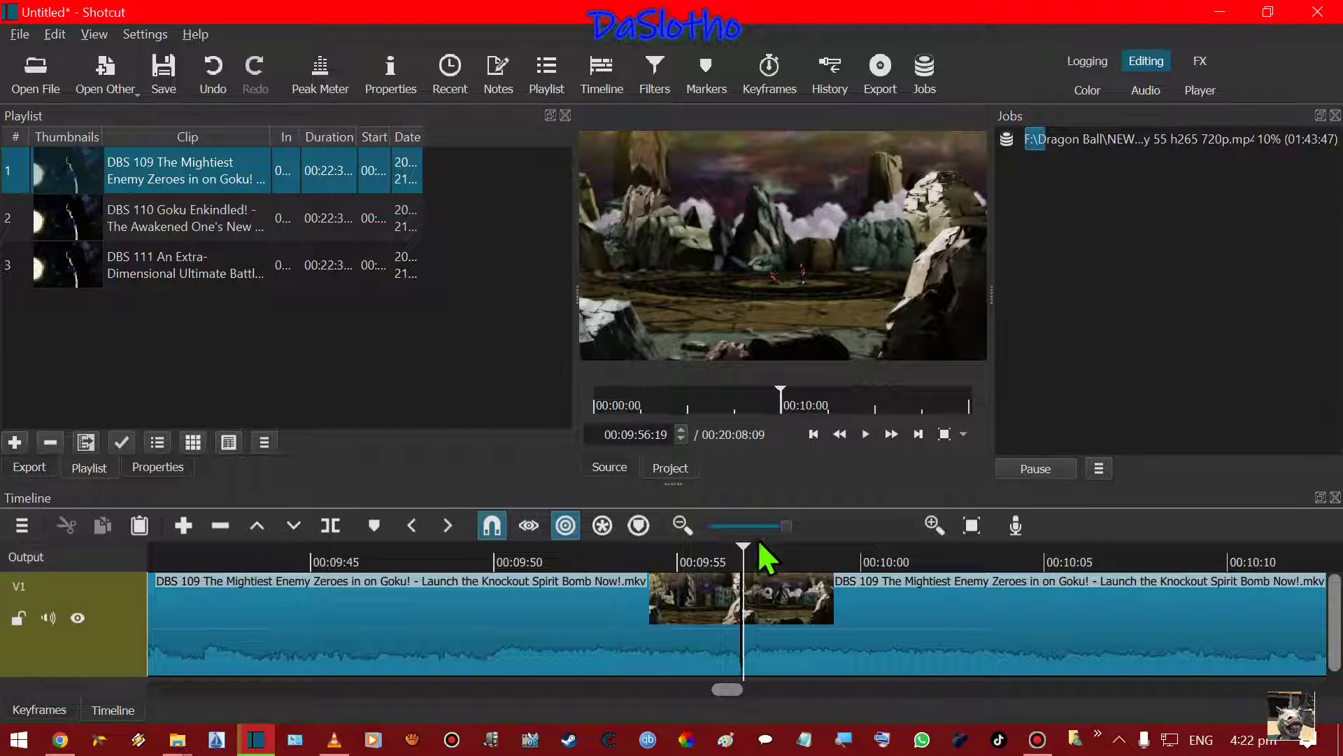
Replay the eyecatch join from slightly earlier, starting at 00:09:56:07.
left_click(726, 557)
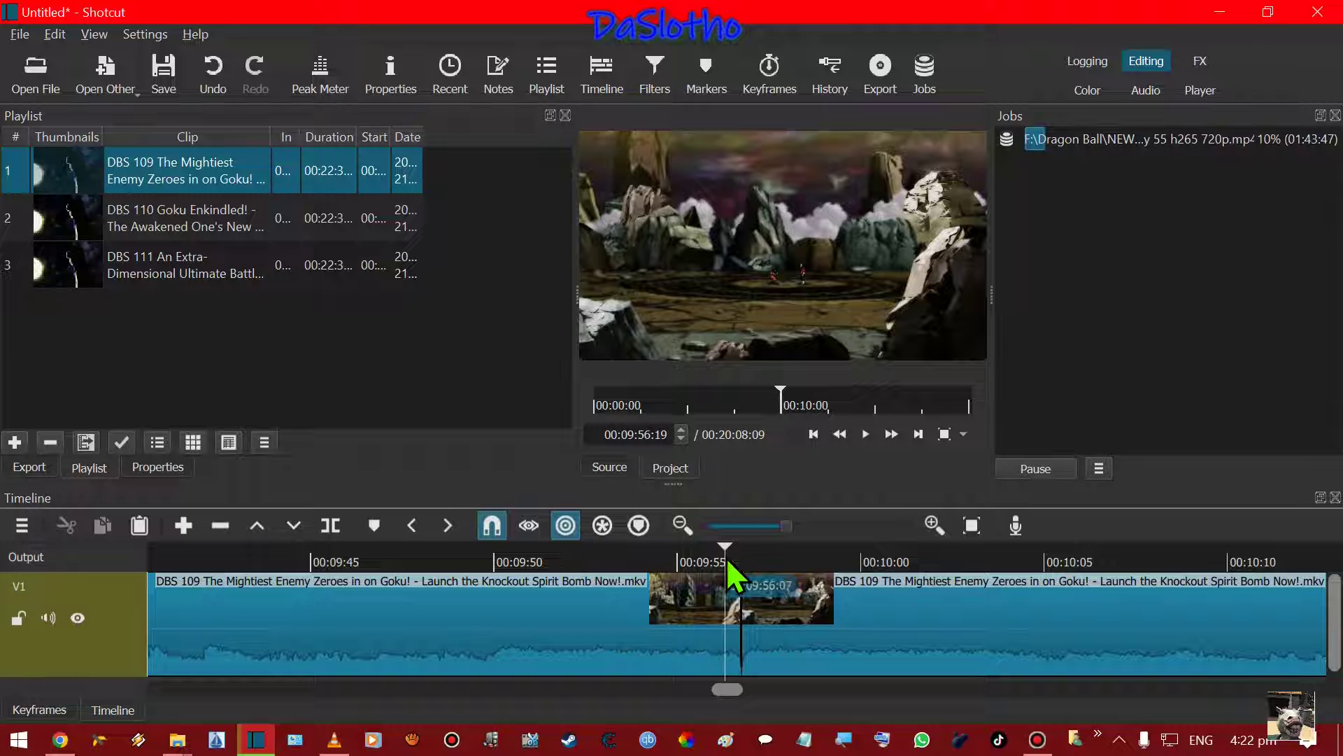
left_click(866, 434)
left_click(866, 435)
Examine the end of episode 109 between 00:18:45 and 00:18:53 to find where the ending credits begin.
left_click_drag(730, 693, 1251, 716)
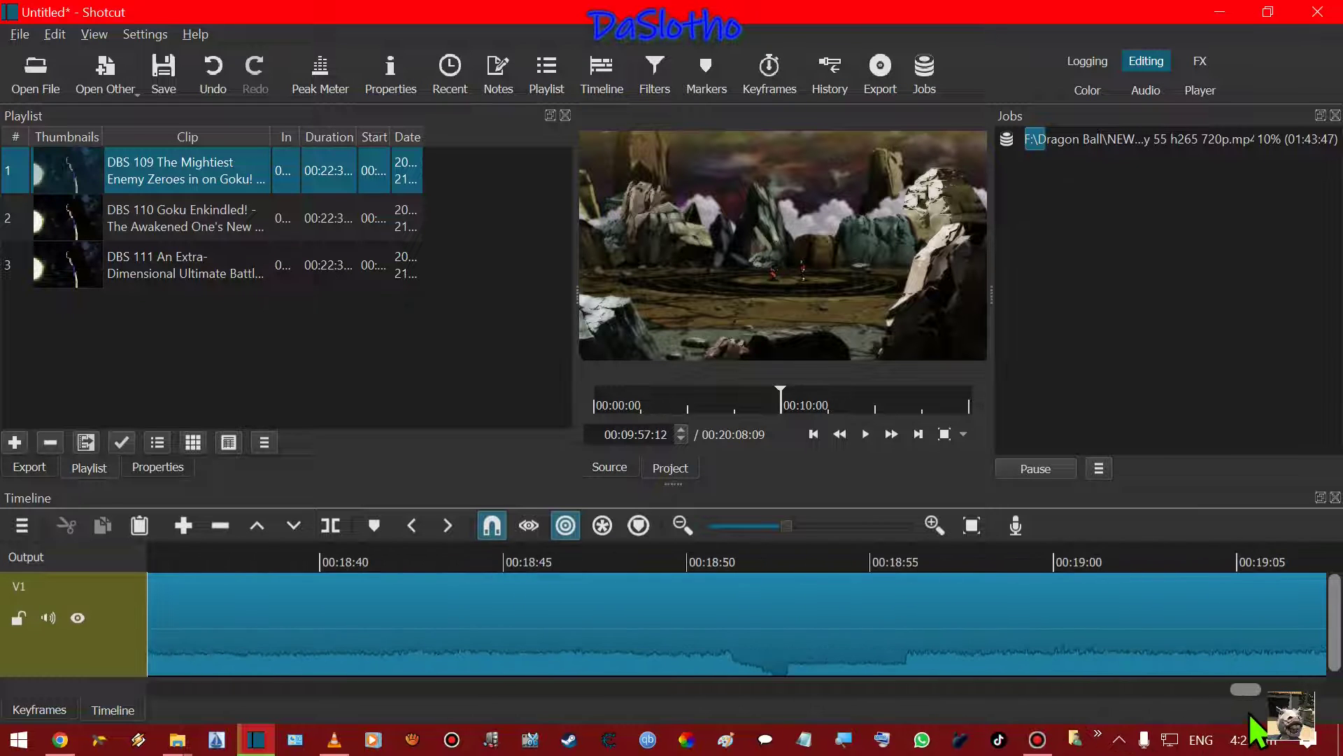
left_click(778, 559)
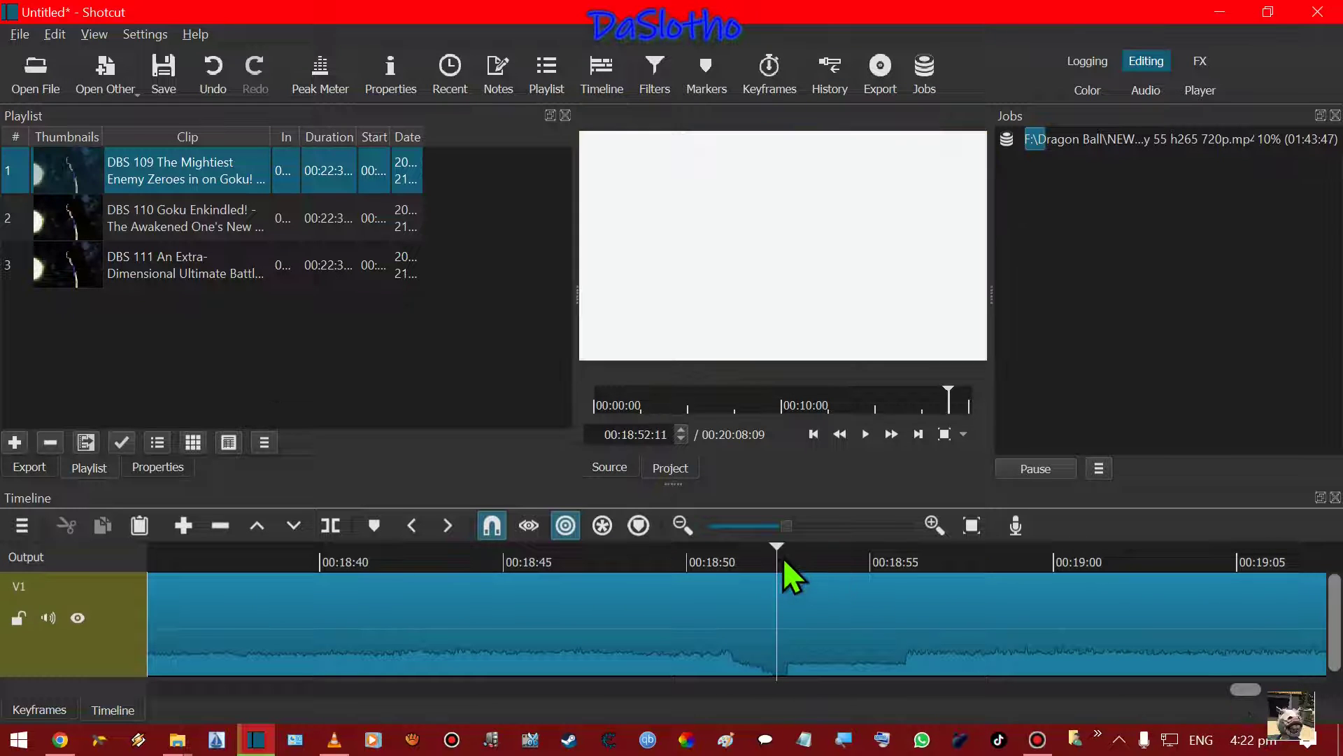
left_click(796, 554)
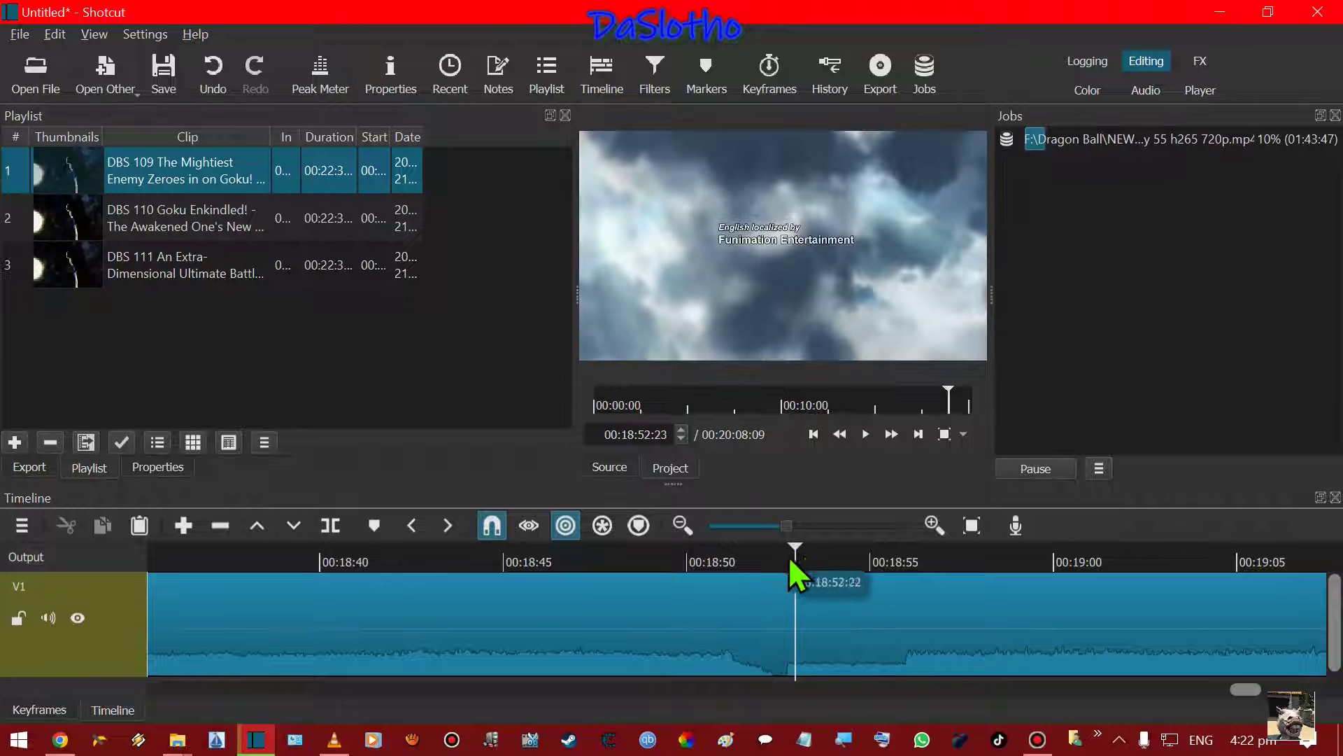
left_click(745, 558)
left_click(652, 557)
left_click(518, 557)
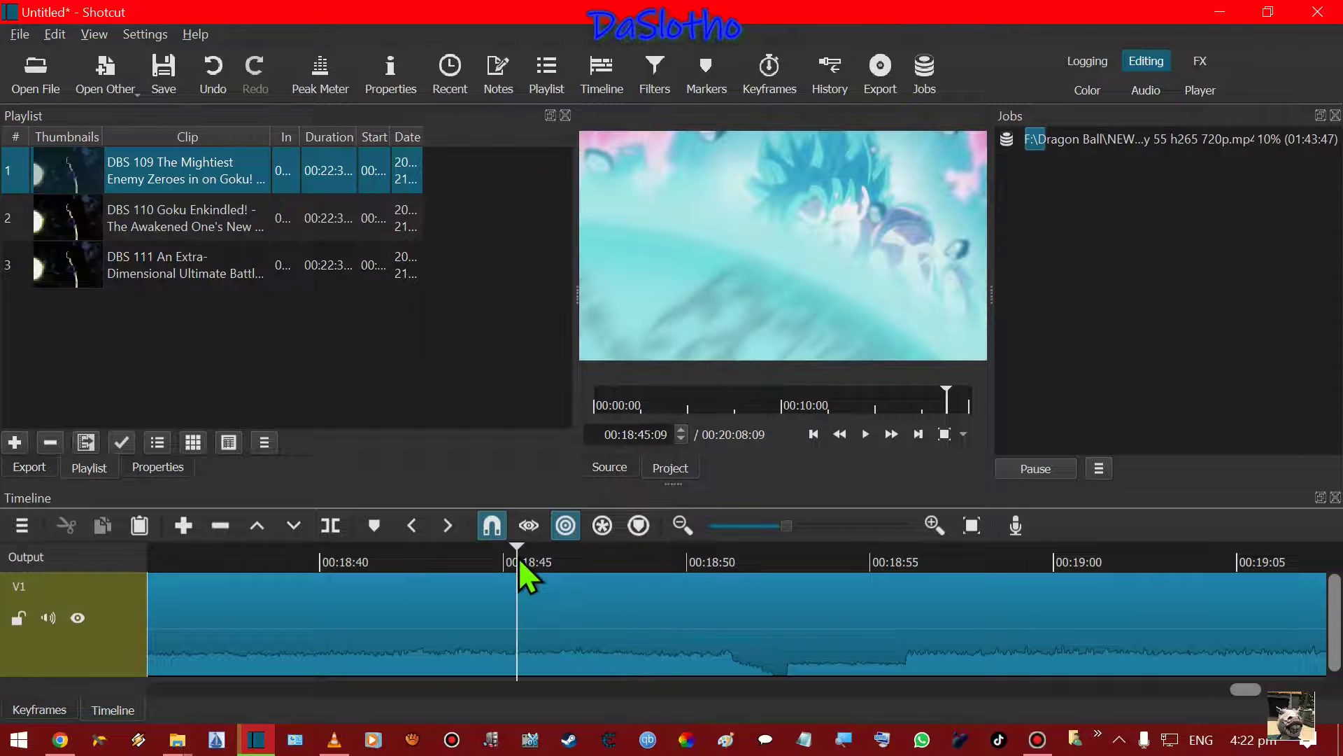
left_click(866, 433)
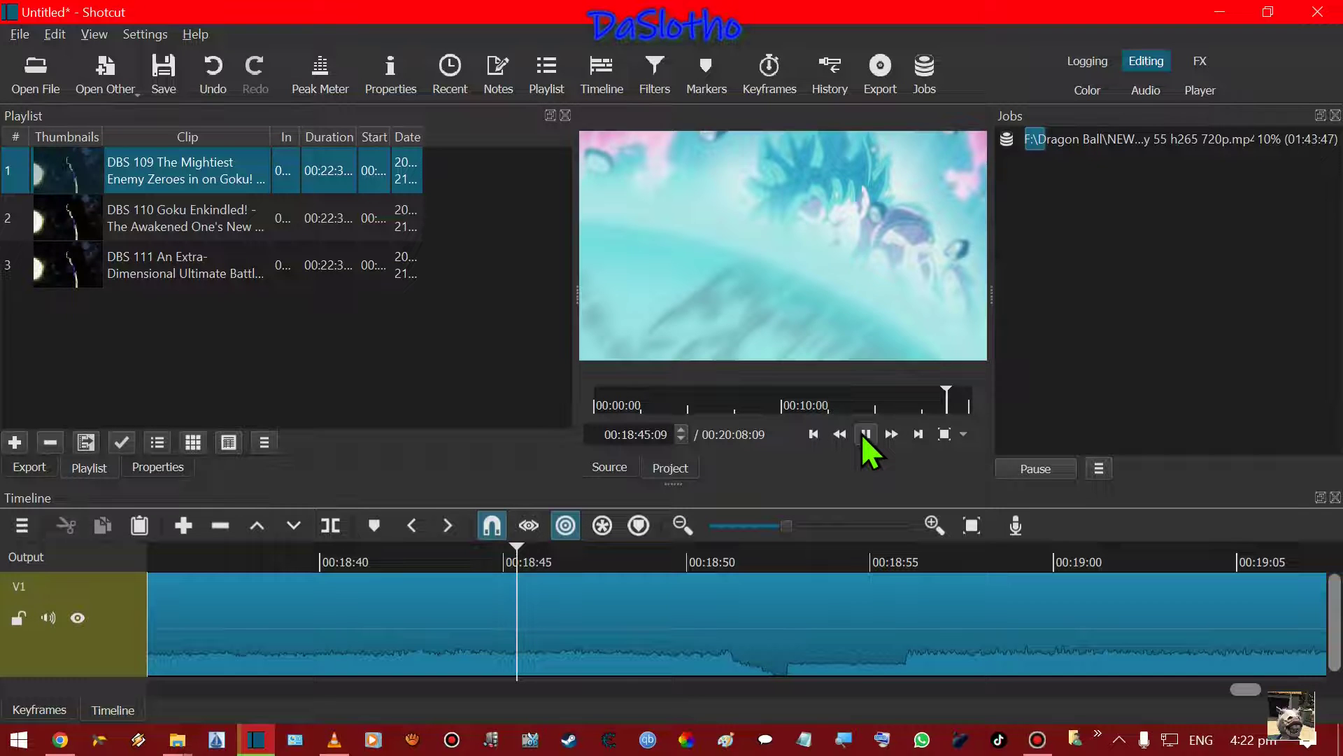
left_click(866, 433)
left_click(606, 565)
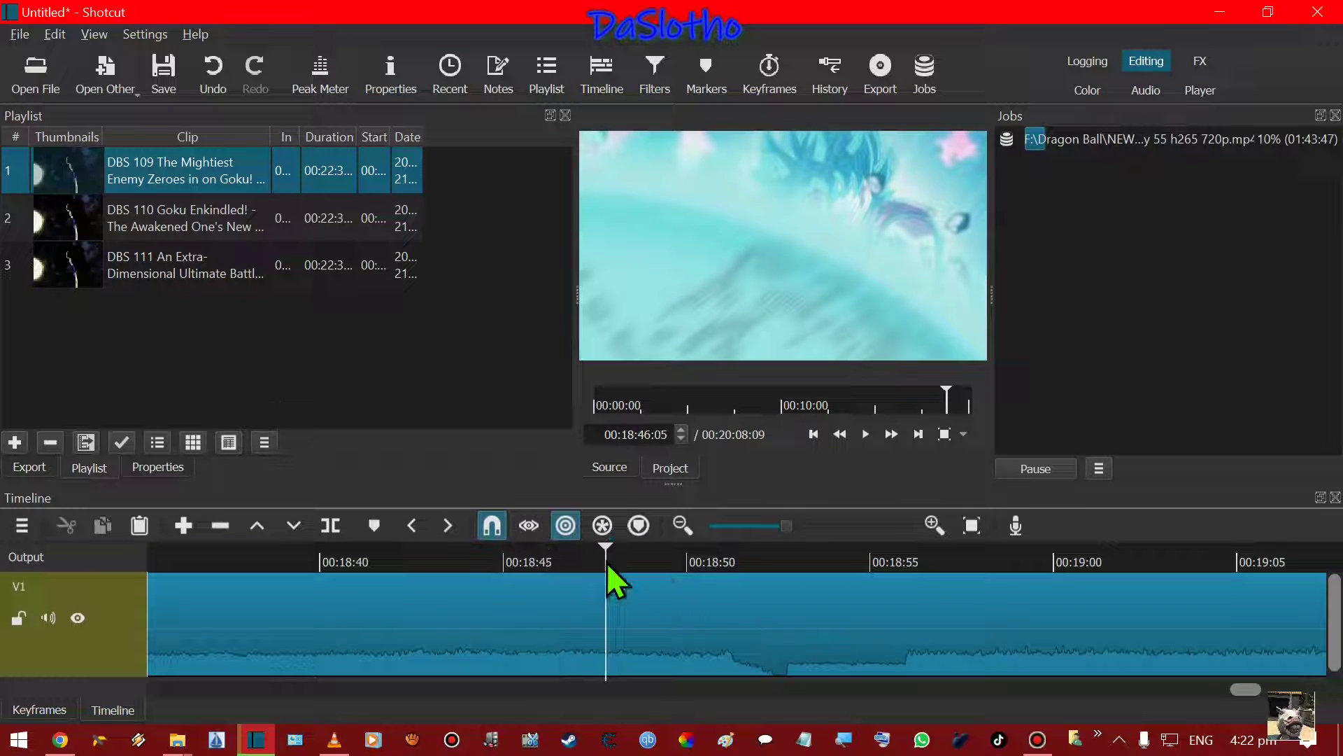
left_click(865, 434)
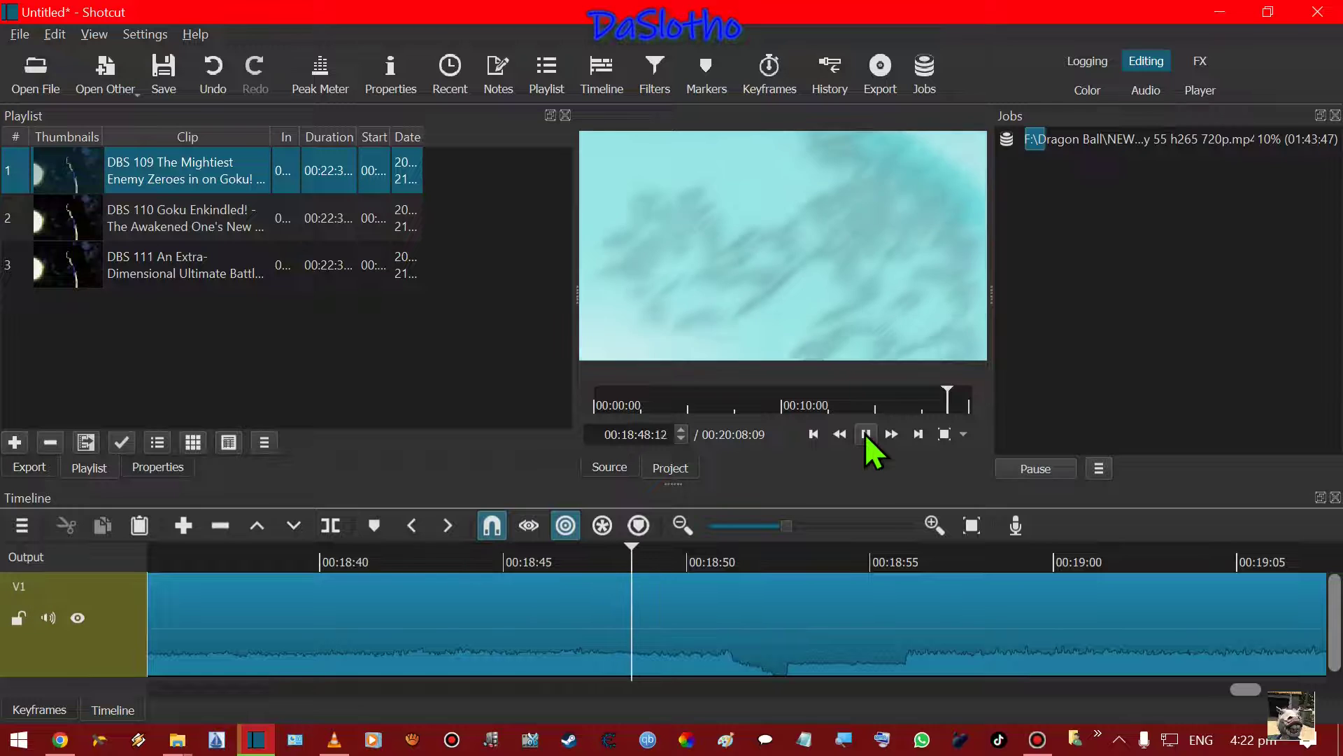
left_click(865, 434)
left_click(705, 558)
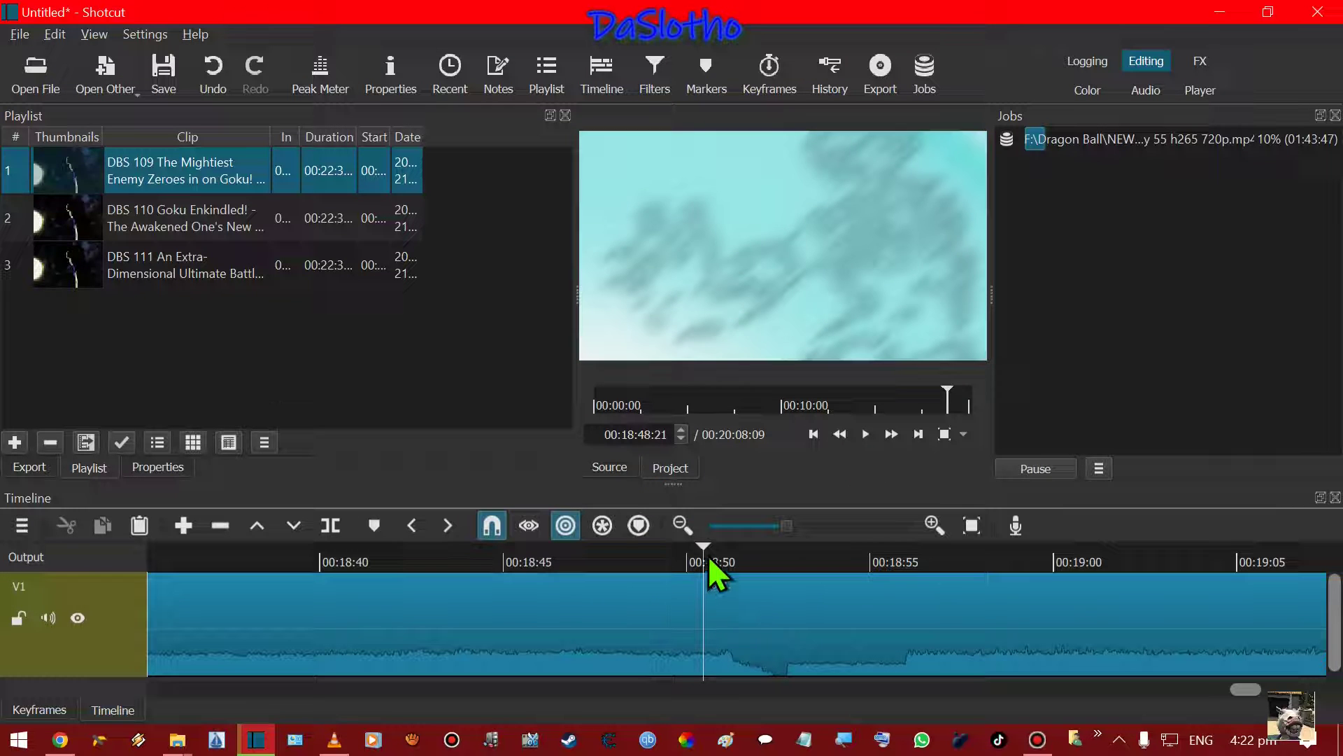
left_click(865, 434)
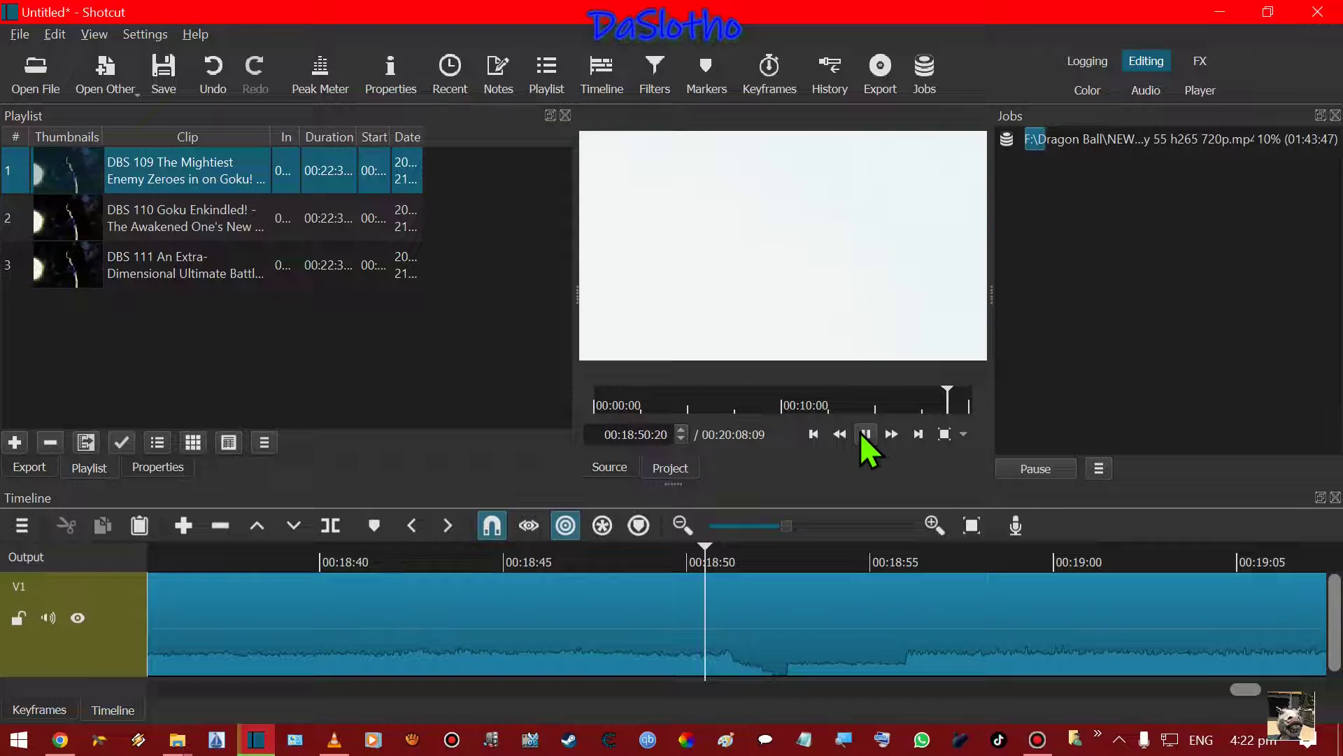
left_click(865, 434)
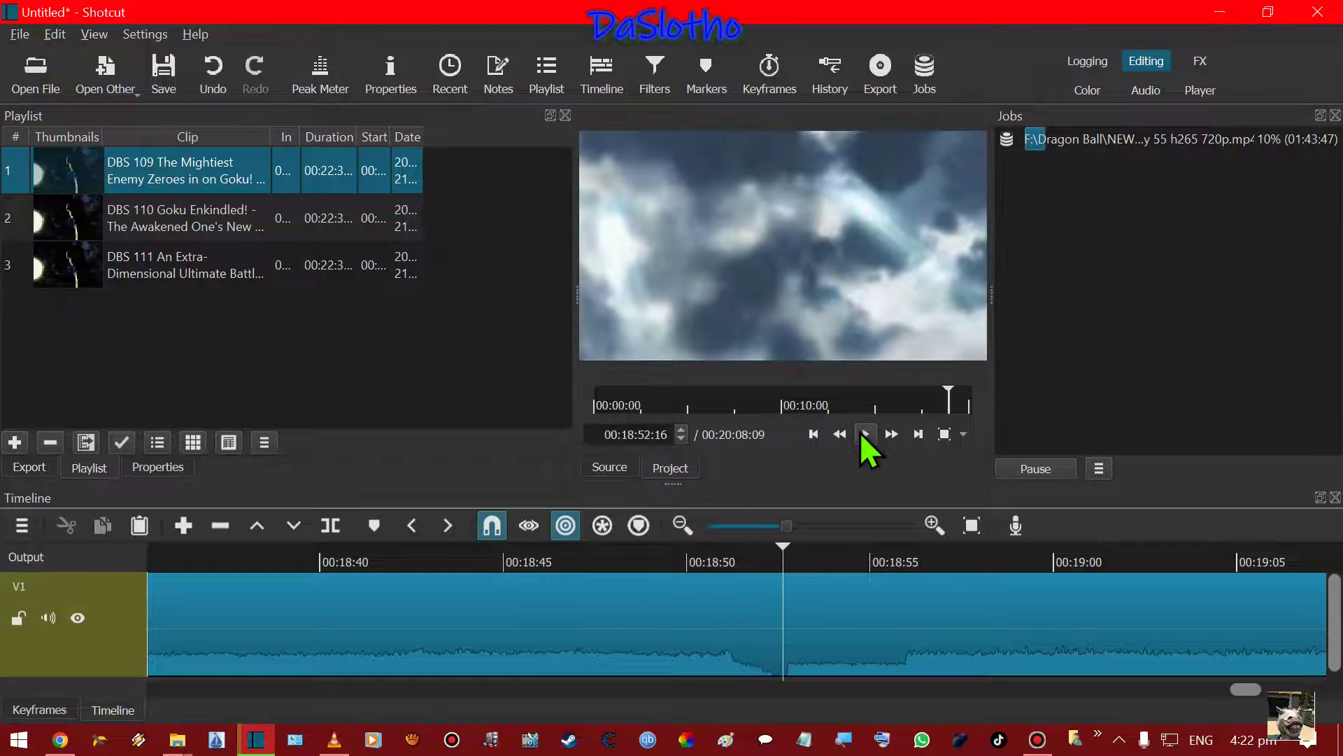
Split the episode 109 clip at 00:18:52:14, on the white frame before the credits, and cut everything after it.
left_click(781, 557)
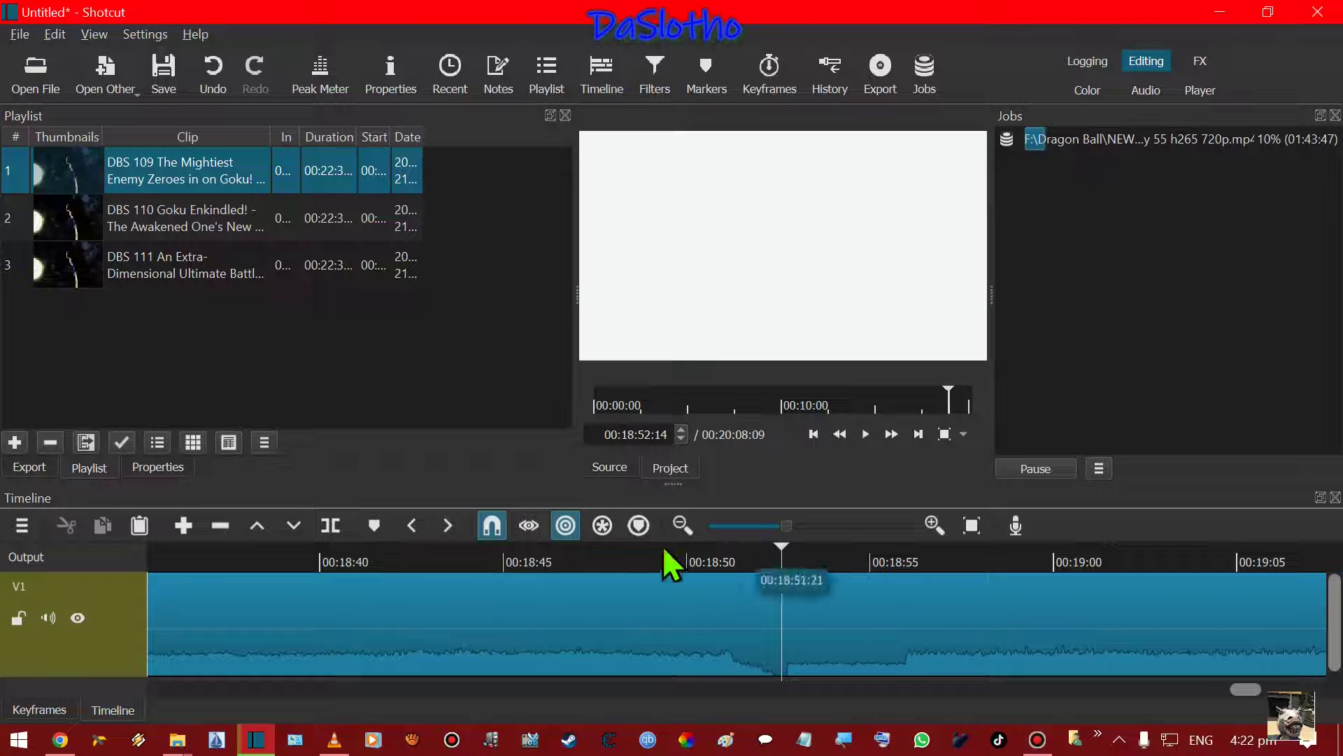
left_click(350, 532)
left_click(993, 628)
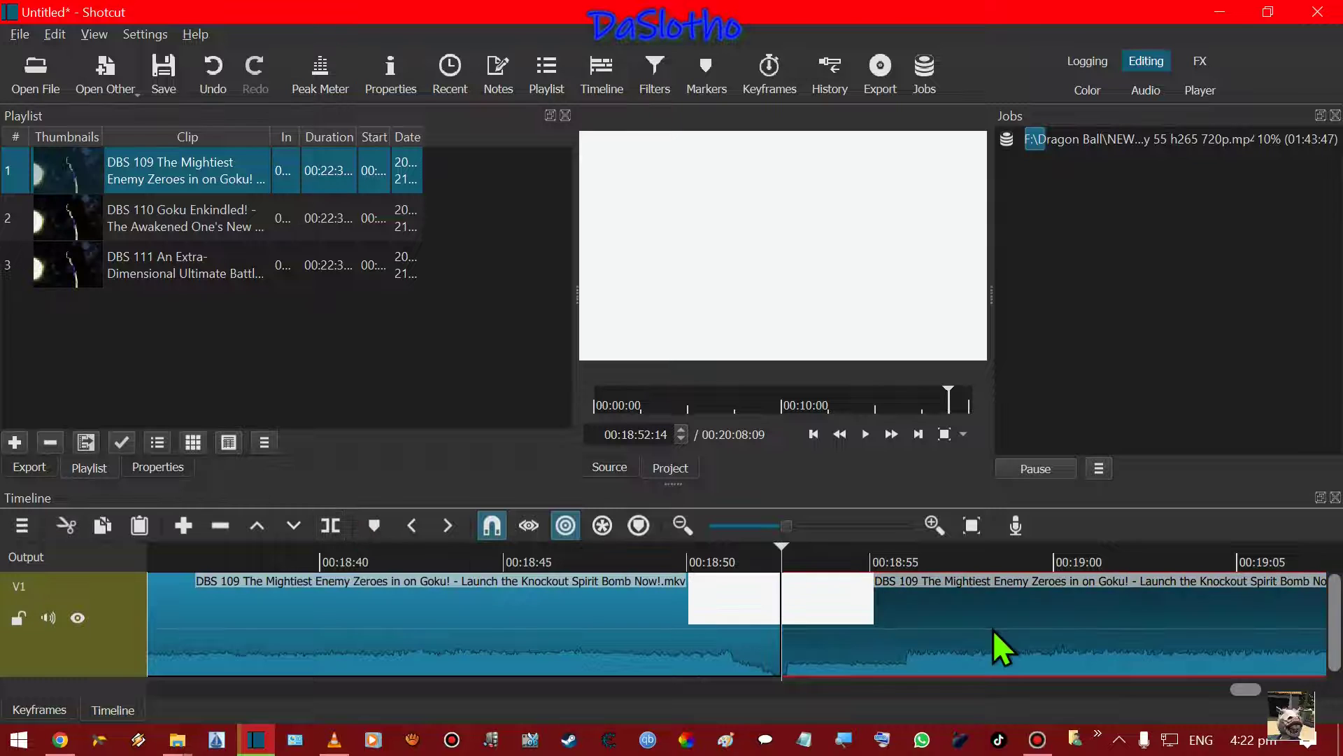
right_click(993, 628)
left_click(1018, 524)
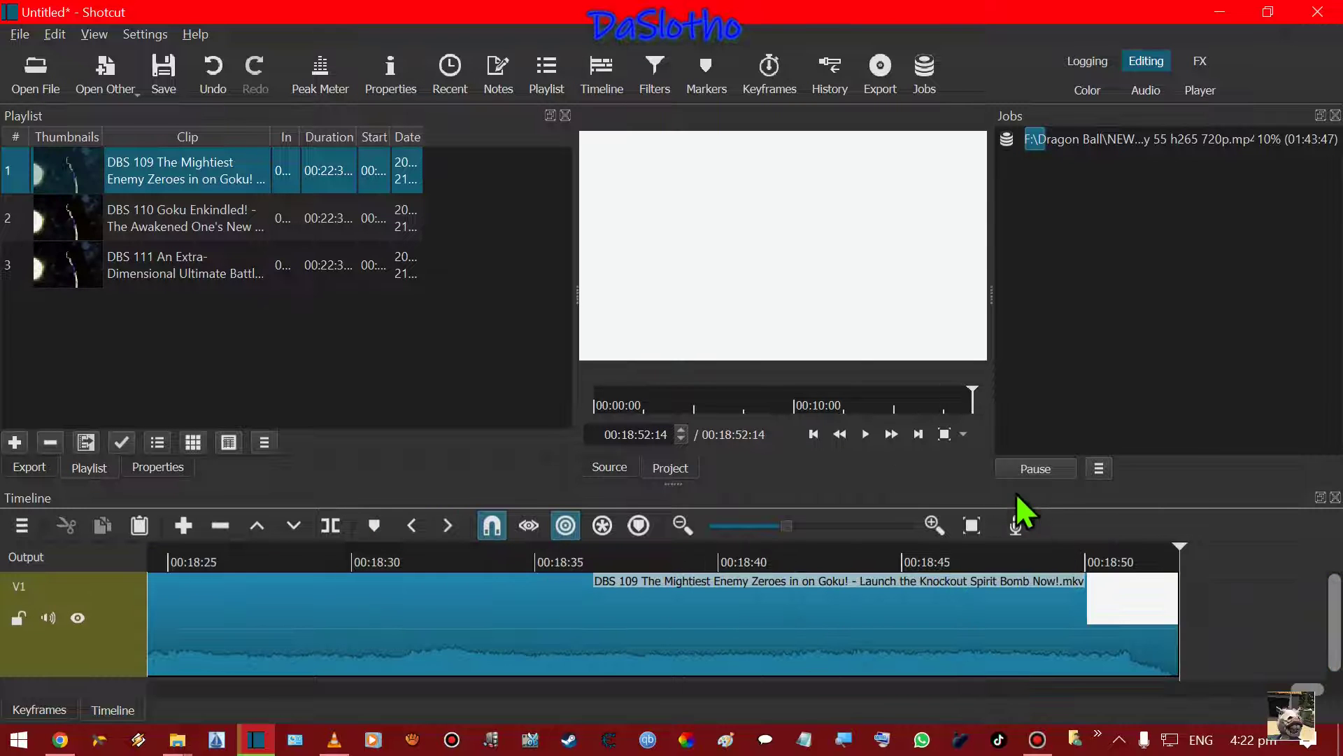
Add the DBS 110 Goku Enkindled! episode from the playlist to track V1, directly after the trimmed episode 109.
left_click(130, 225)
left_click_drag(128, 217, 1182, 577)
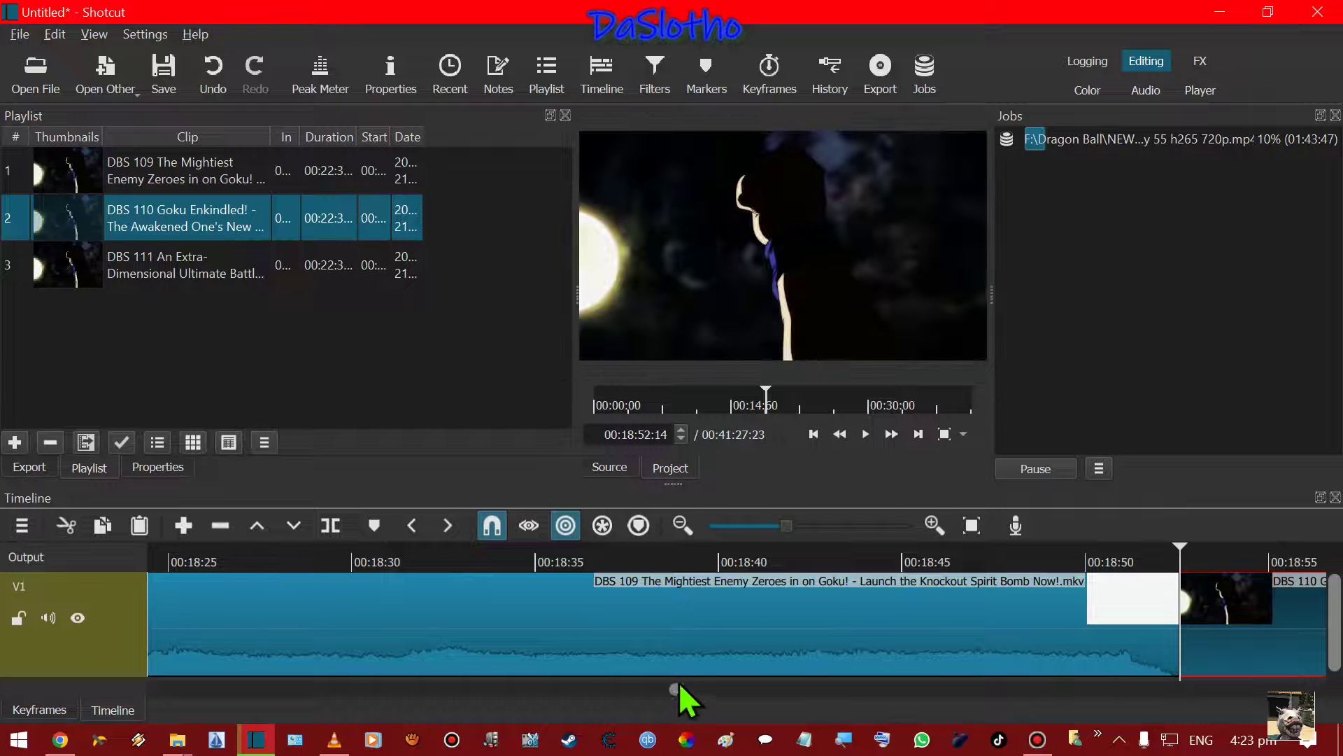
Split the episode 110 clip at 00:20:27:18, right after its title card, and cut the opening part before it.
left_click(767, 526)
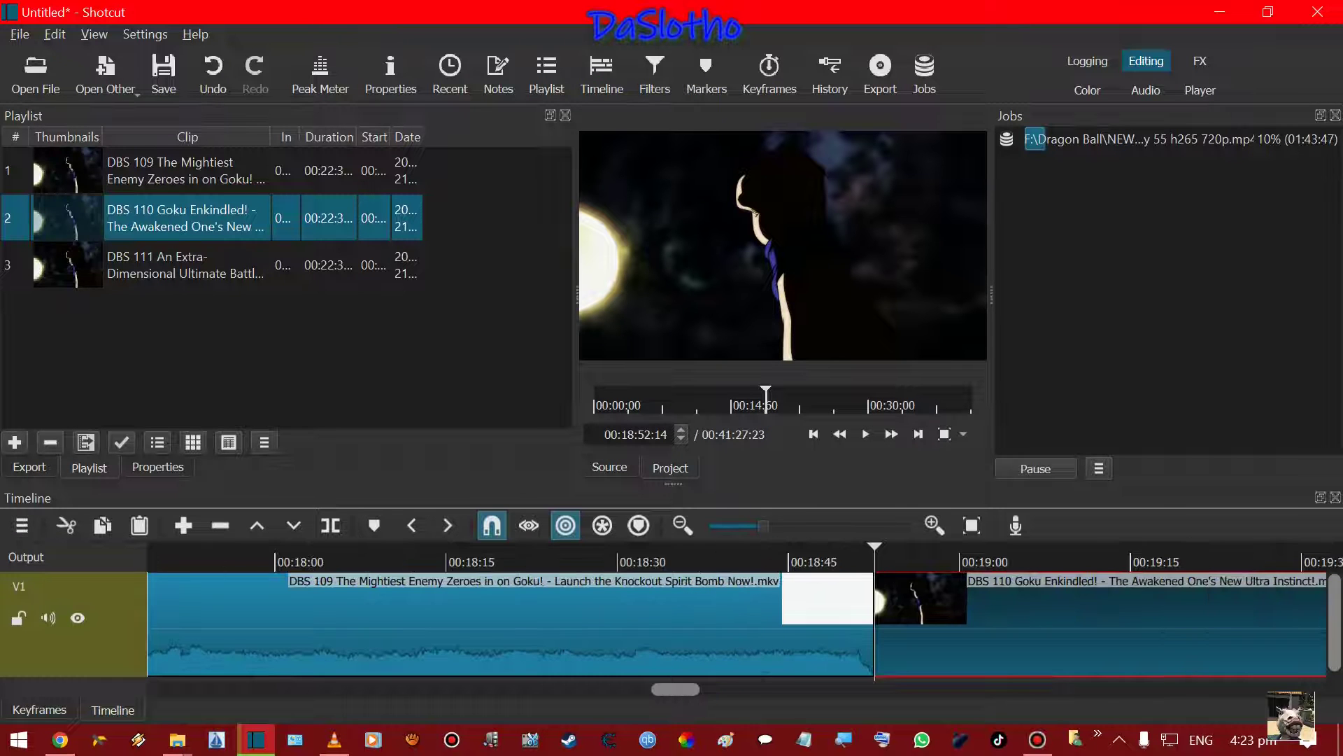
left_click_drag(676, 689, 724, 693)
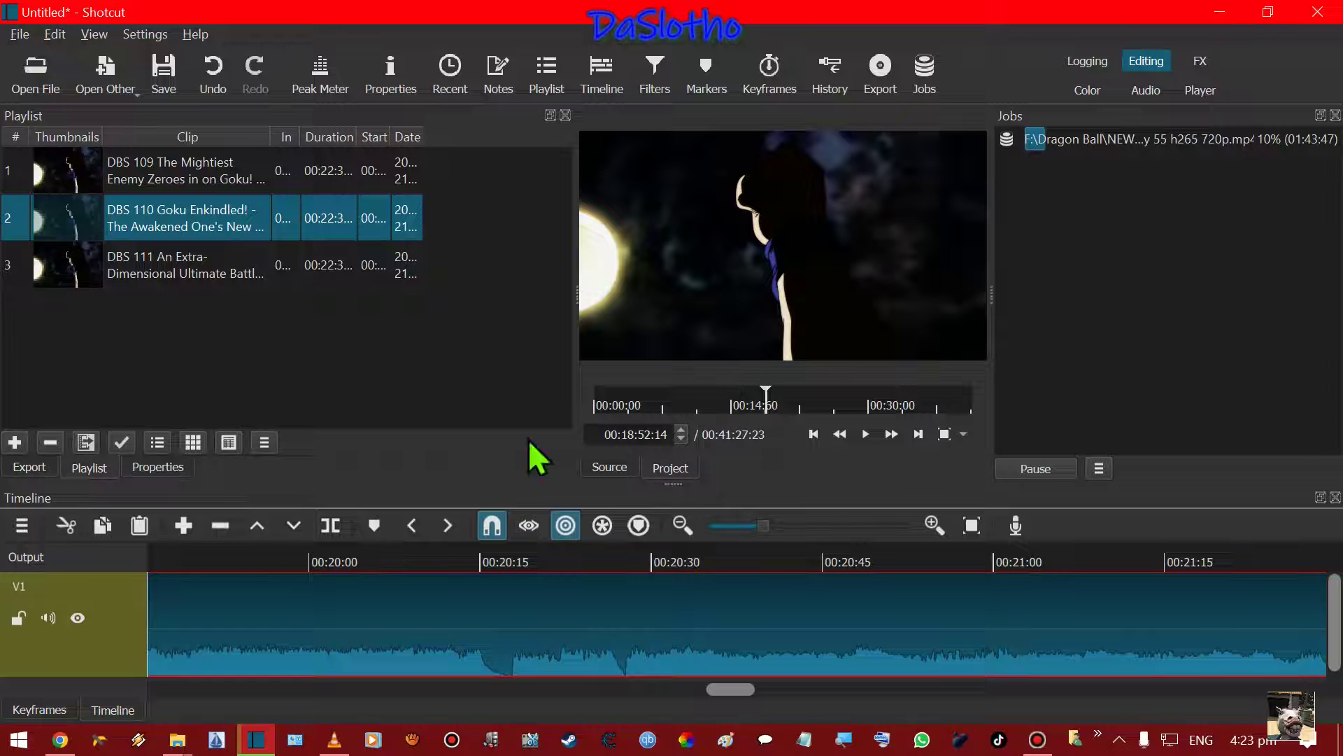
left_click(625, 560)
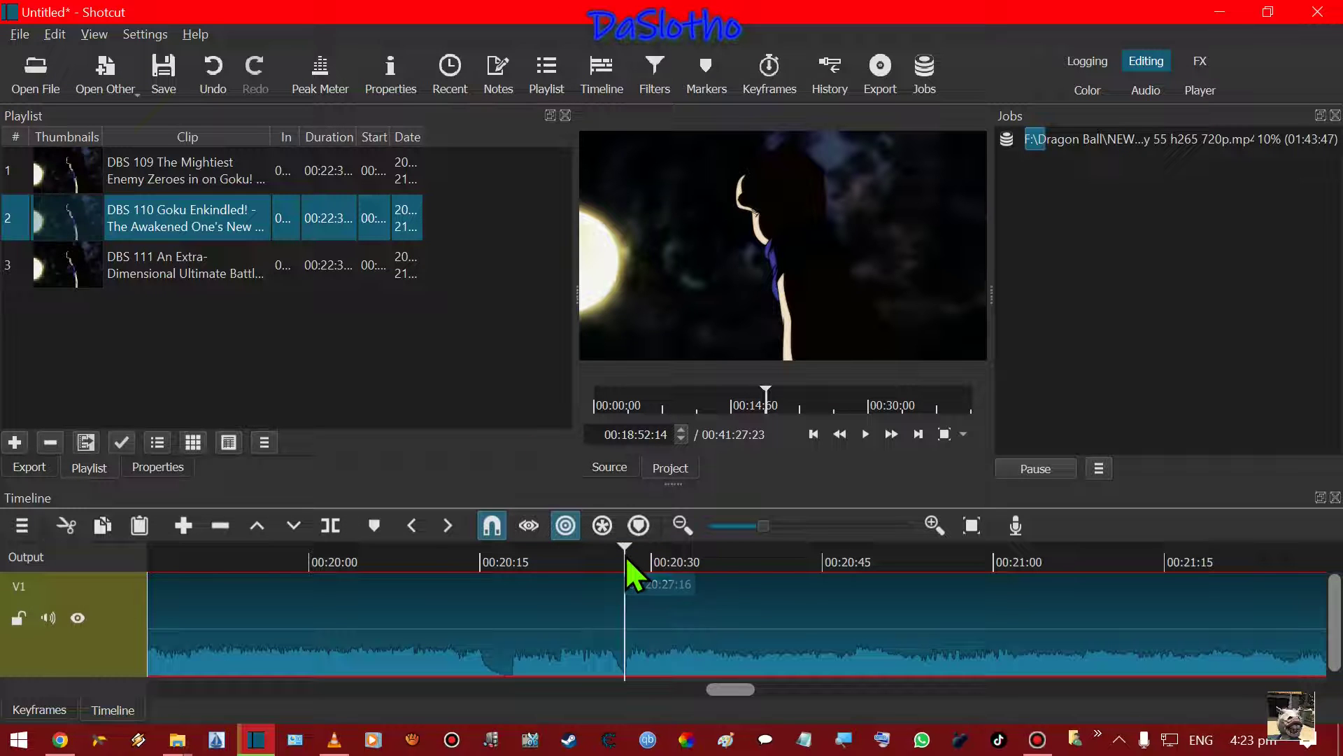
left_click(632, 551)
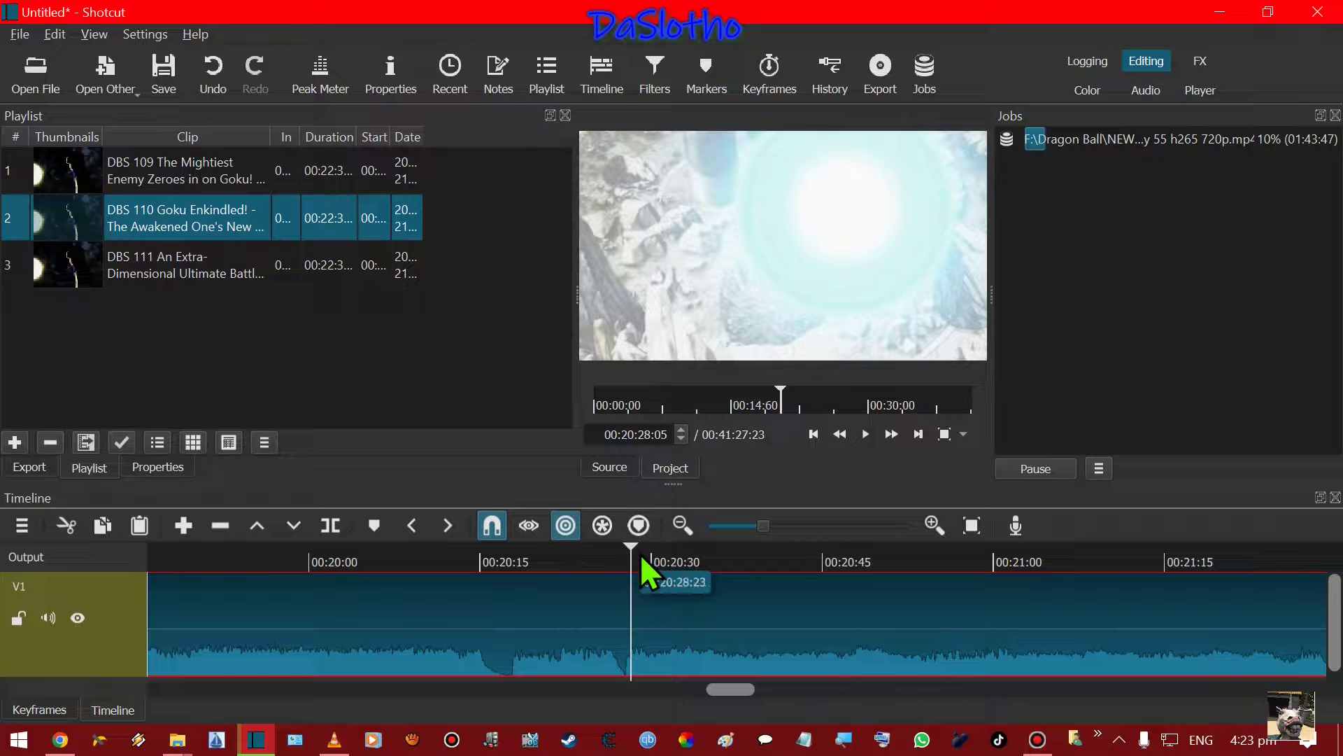
left_click(627, 553)
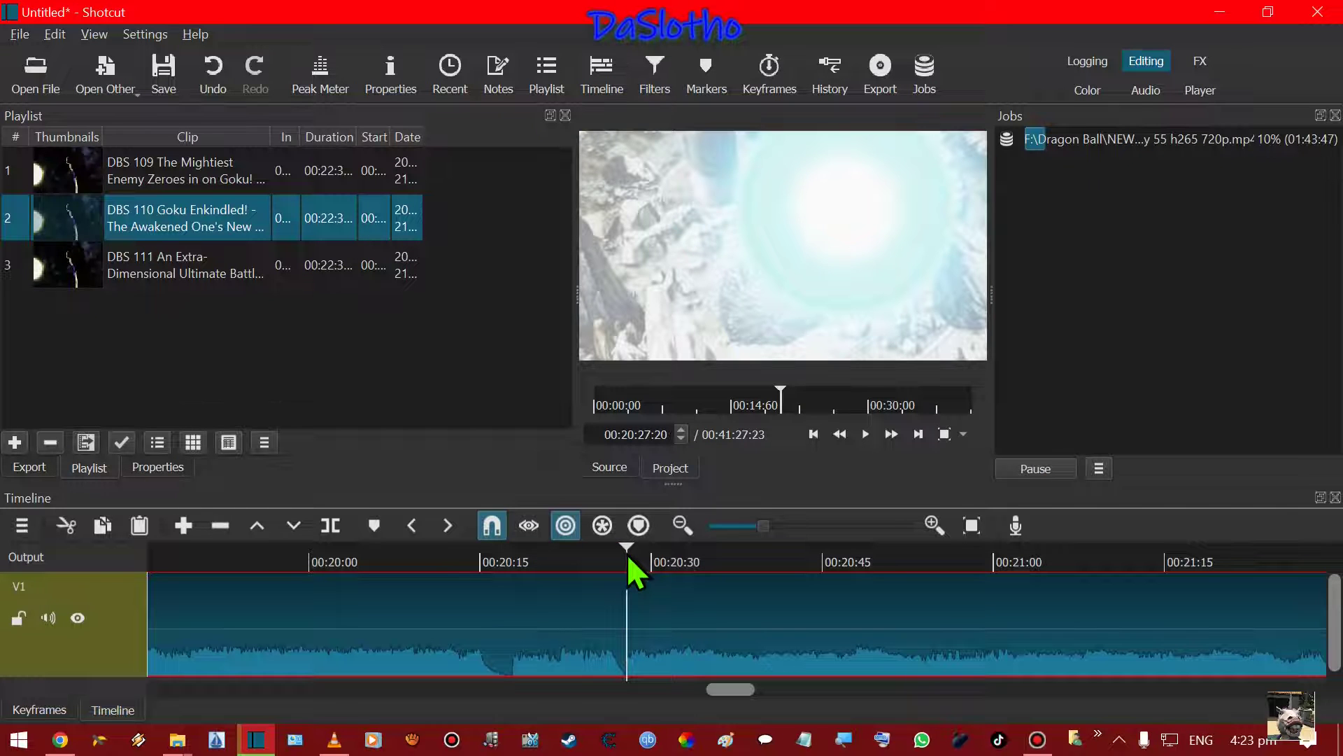
left_click(621, 553)
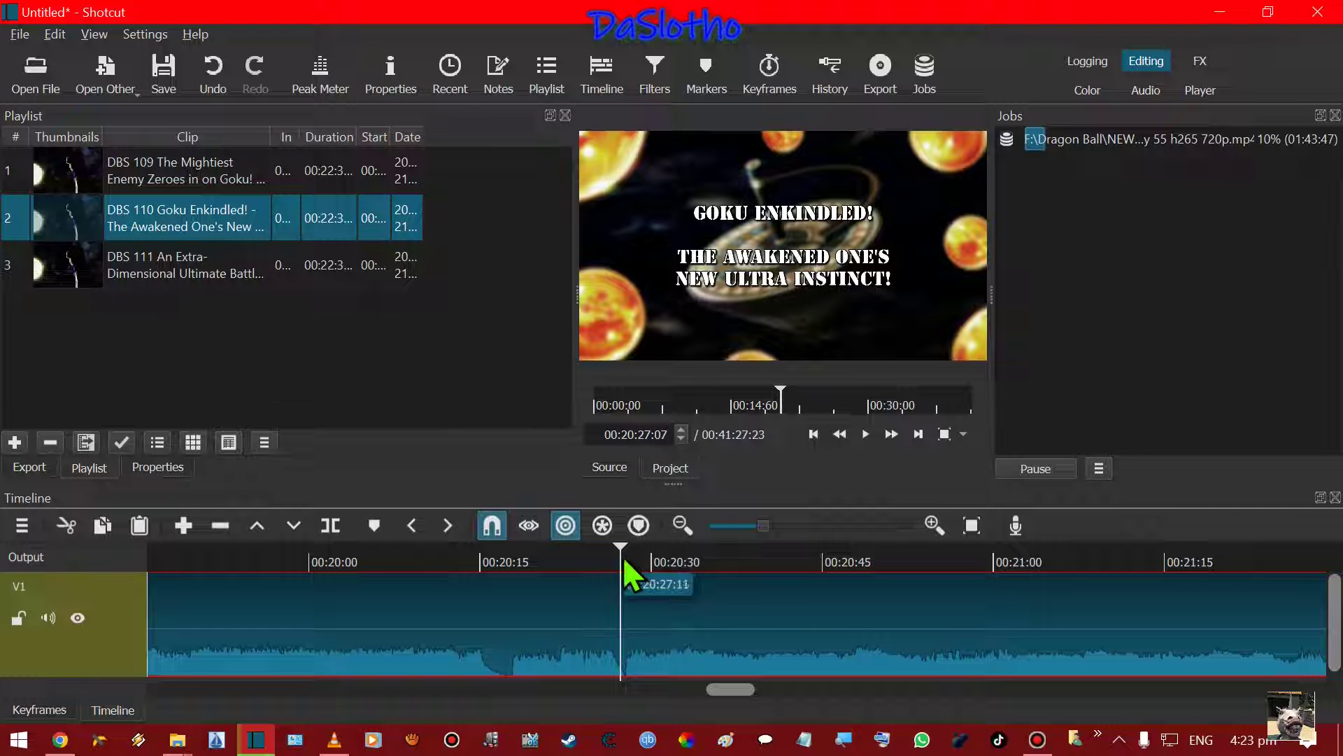
left_click(623, 555)
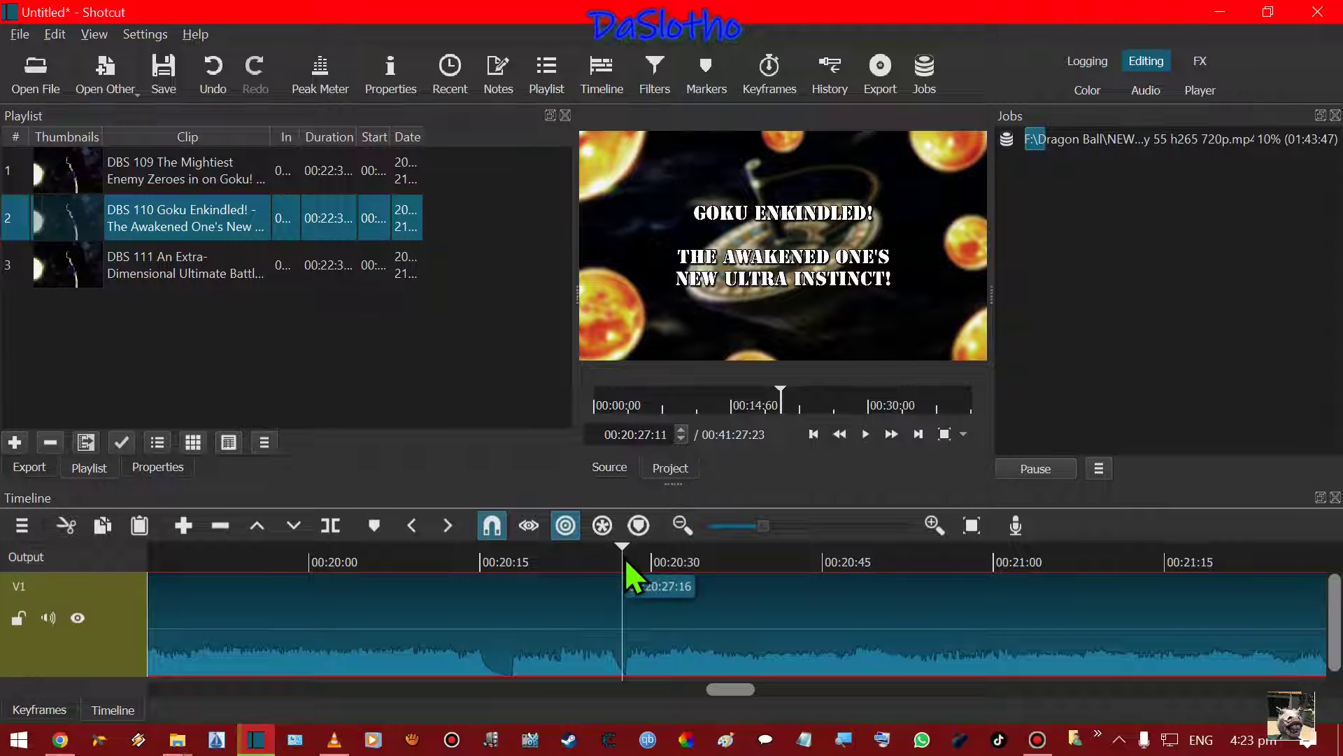
left_click(624, 557)
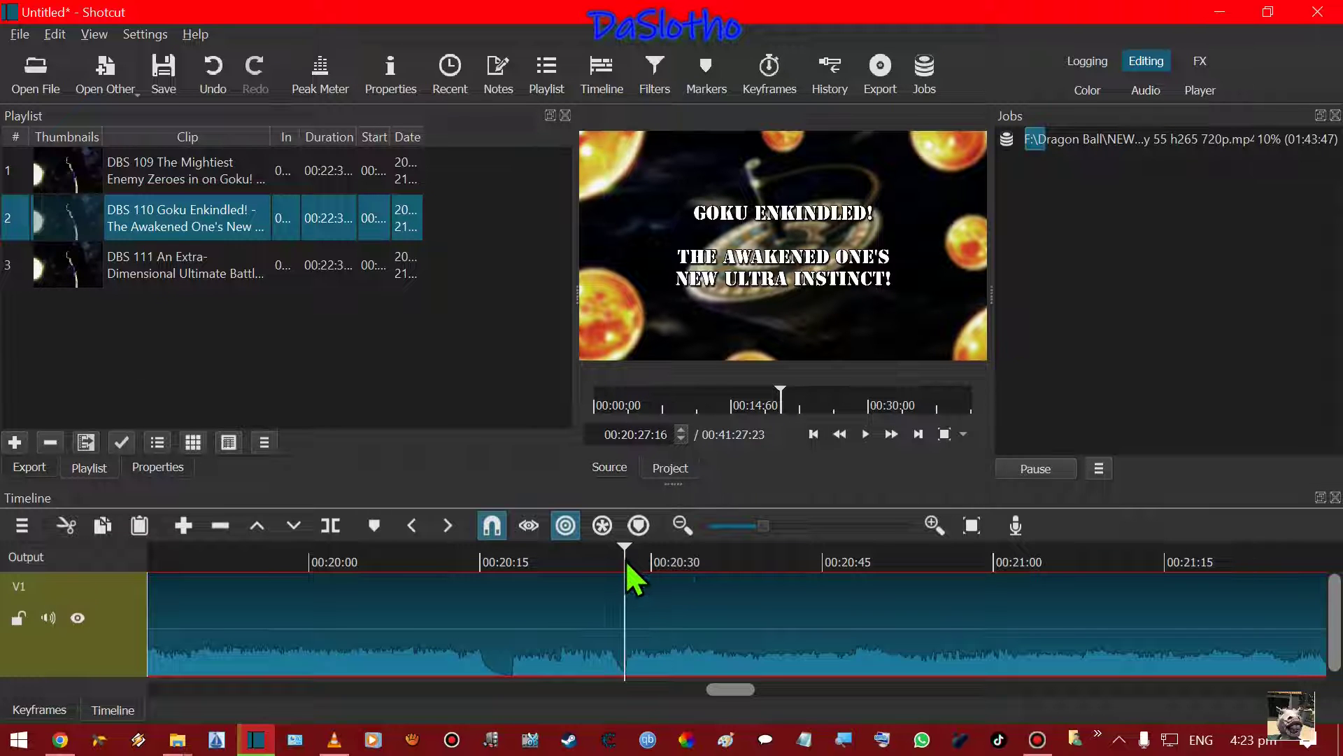
left_click(627, 563)
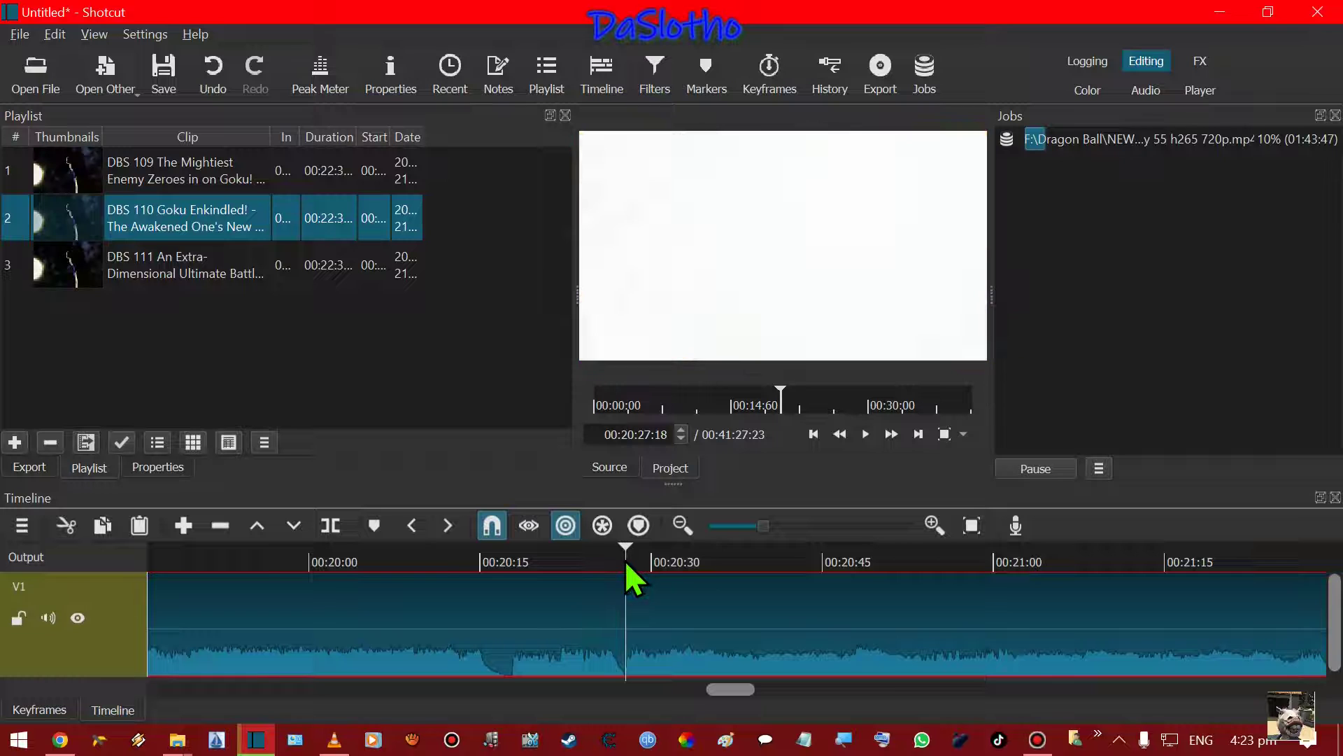
left_click(330, 525)
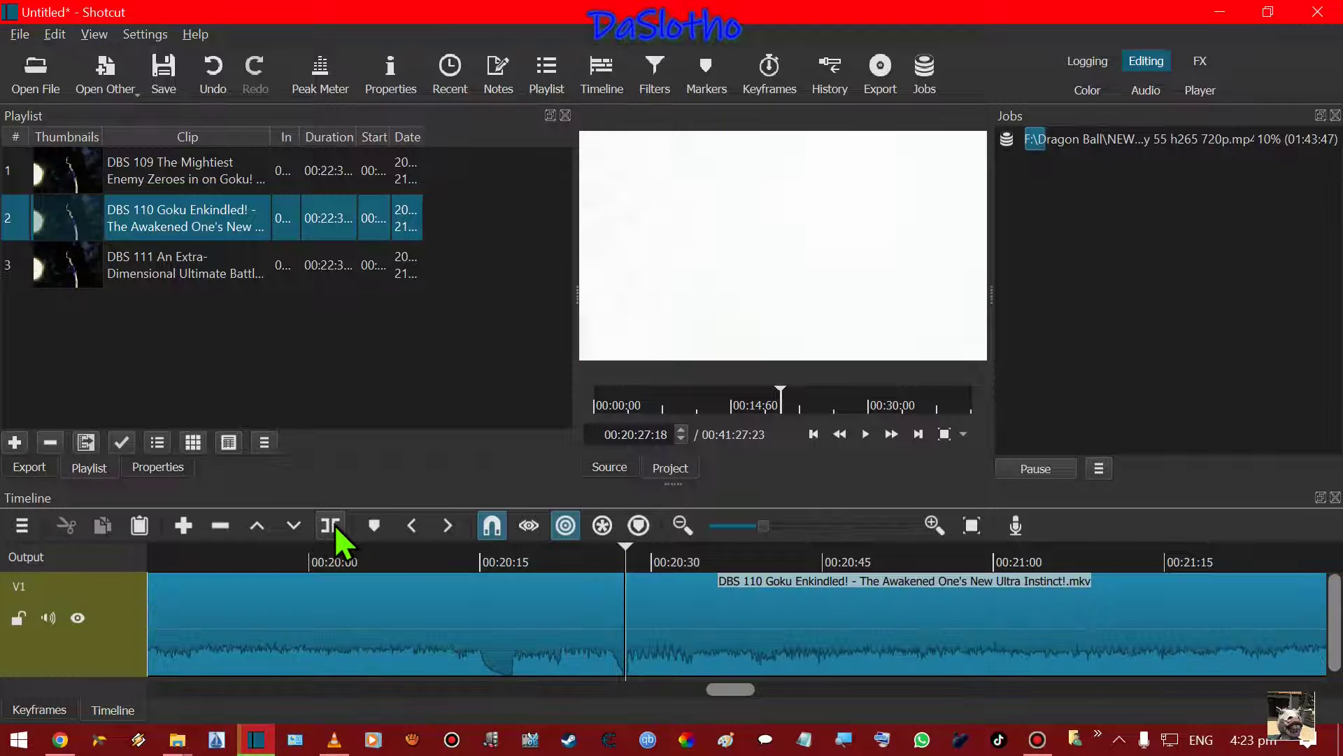
right_click(470, 613)
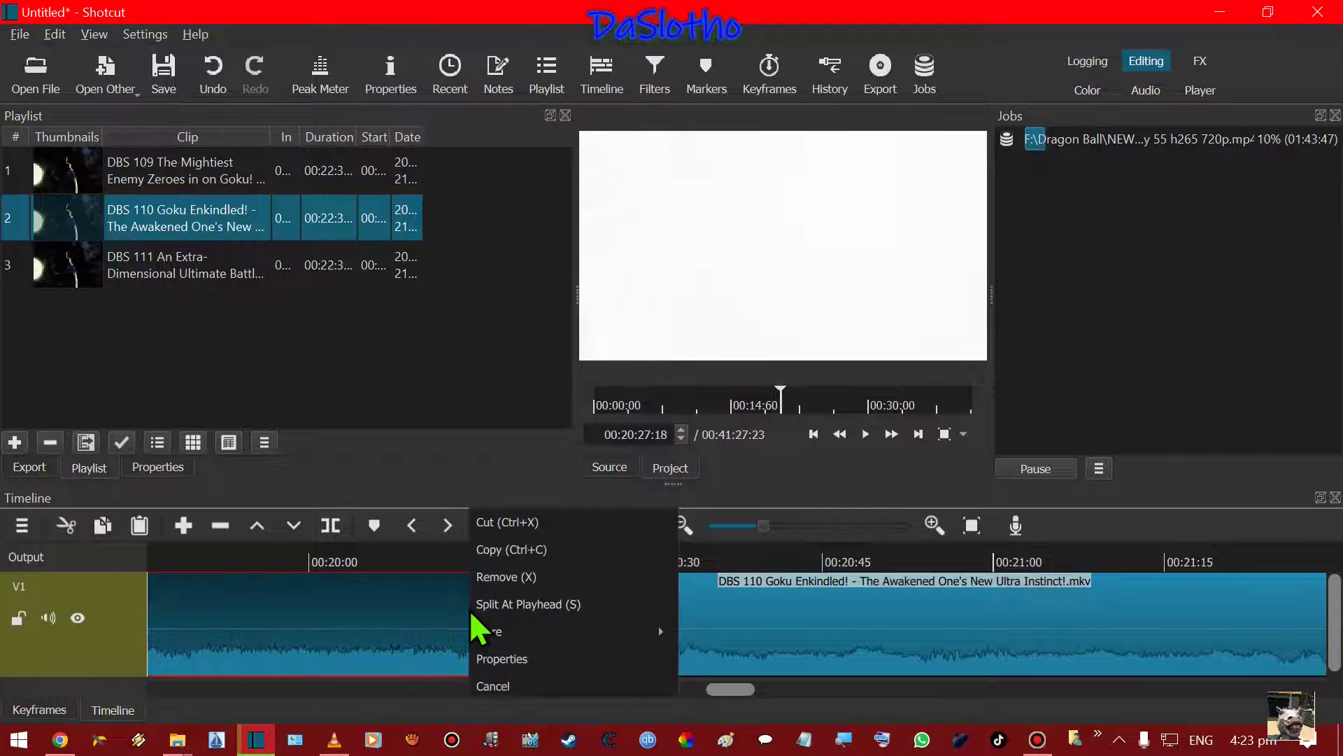
left_click(505, 524)
Play back the join between episodes 109 and 110 from about 00:18:50 and again from 00:18:51 to check the transition.
left_click_drag(758, 691, 721, 705)
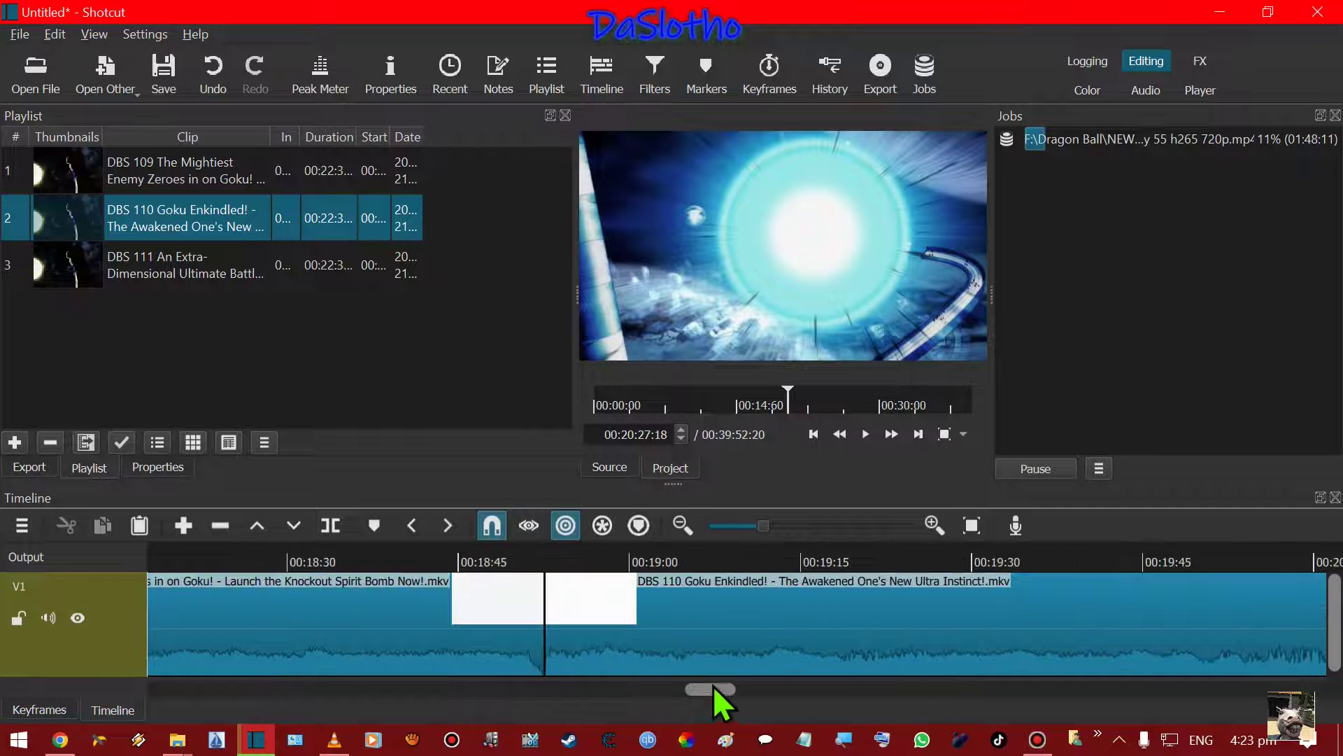
left_click(519, 547)
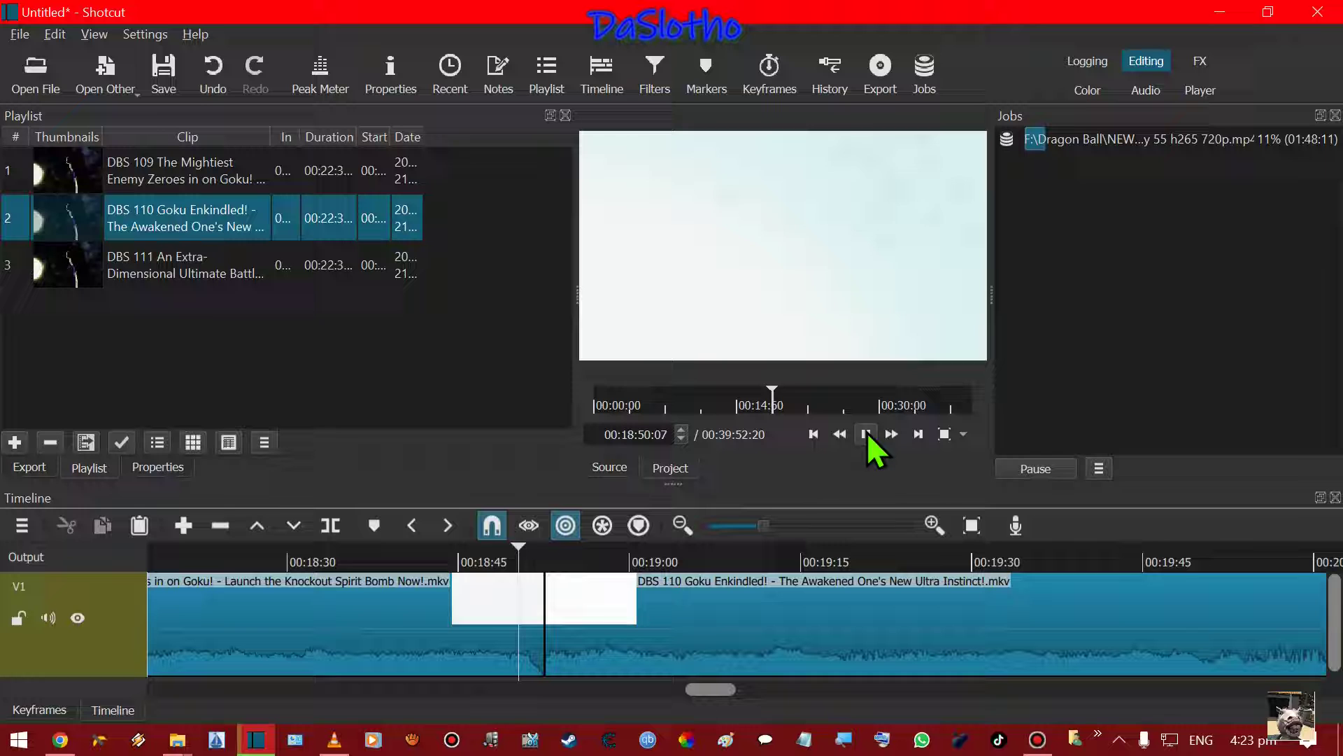
left_click(868, 435)
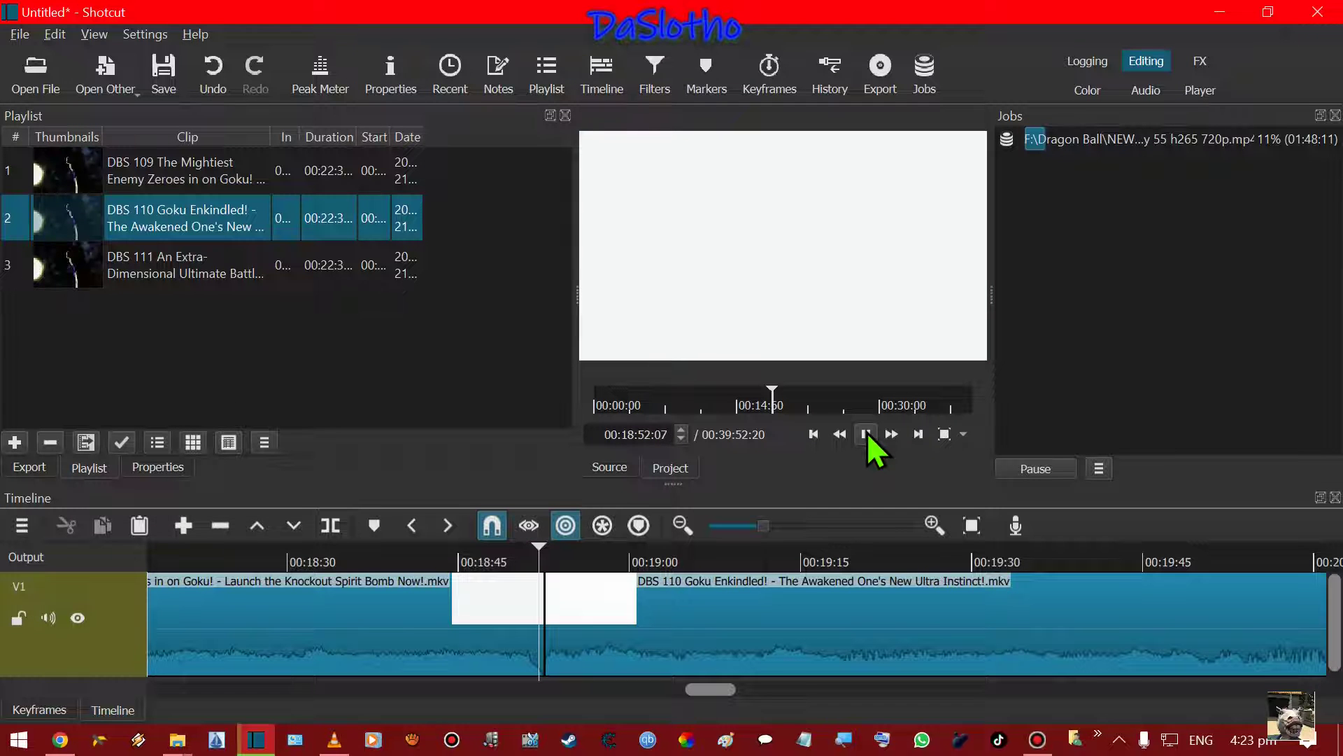
left_click(867, 435)
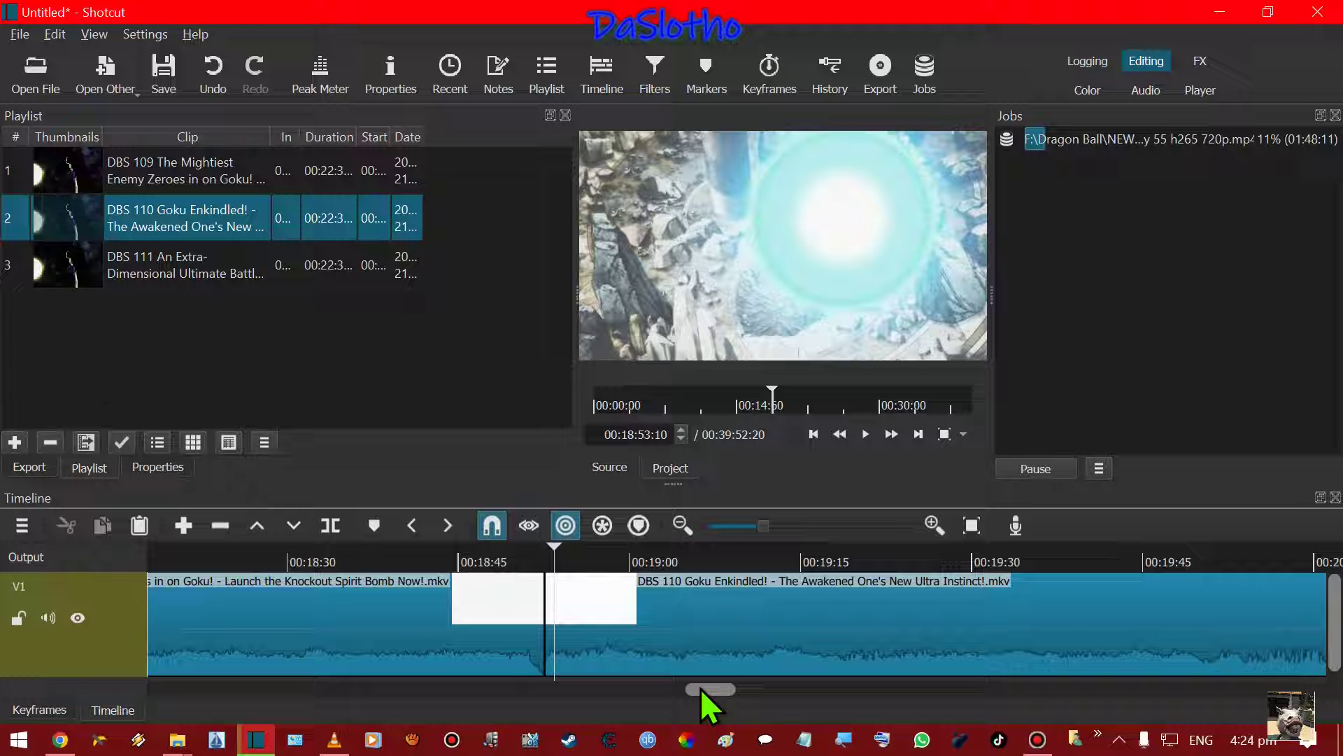
left_click(528, 559)
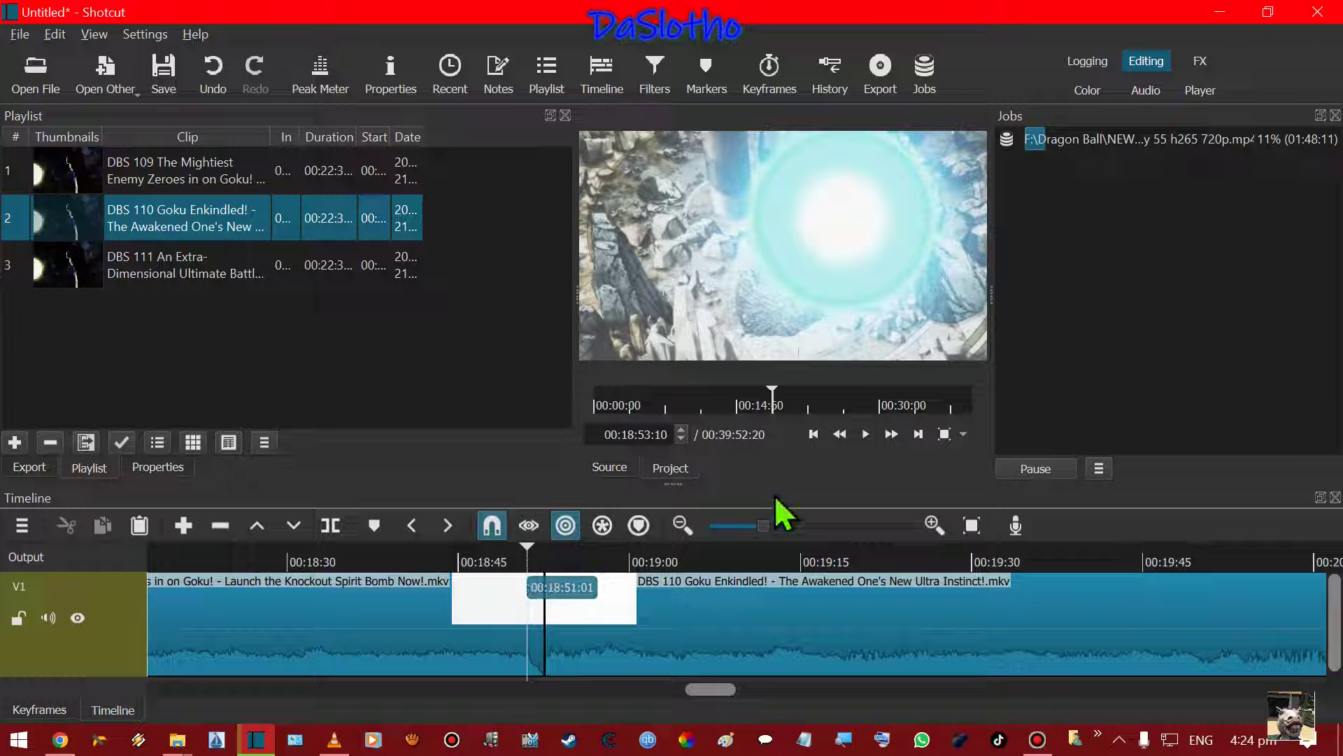
left_click(862, 434)
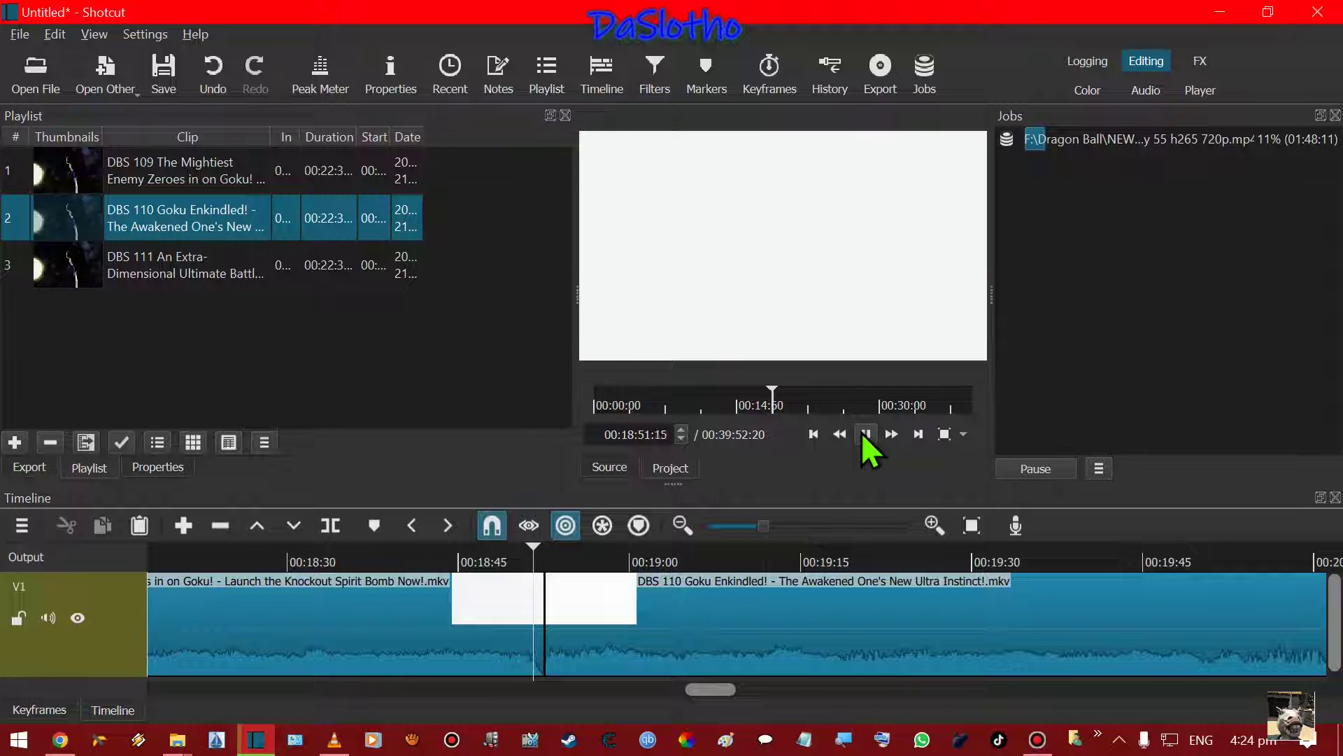
left_click(862, 434)
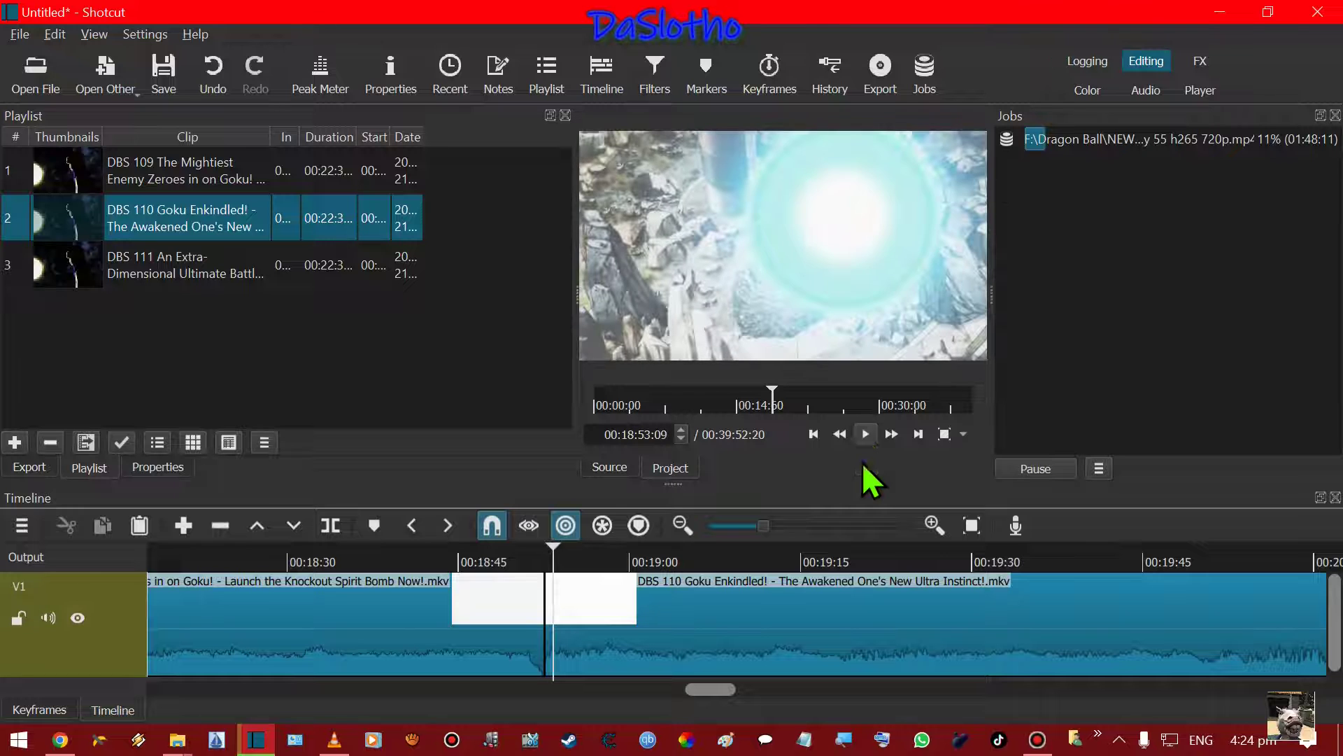
Split the episode 110 clip at 00:28:16:20, just before its mid-episode eyecatch.
left_click_drag(702, 692, 970, 693)
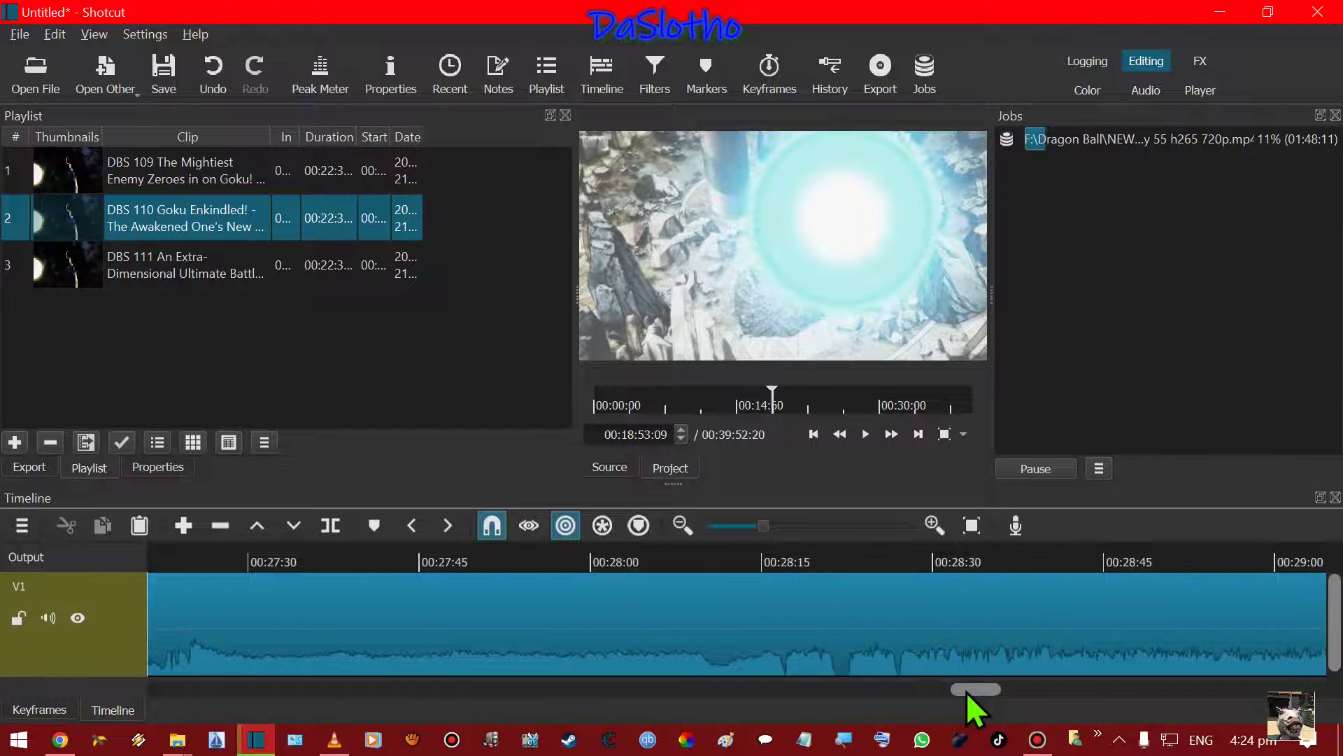
left_click(780, 556)
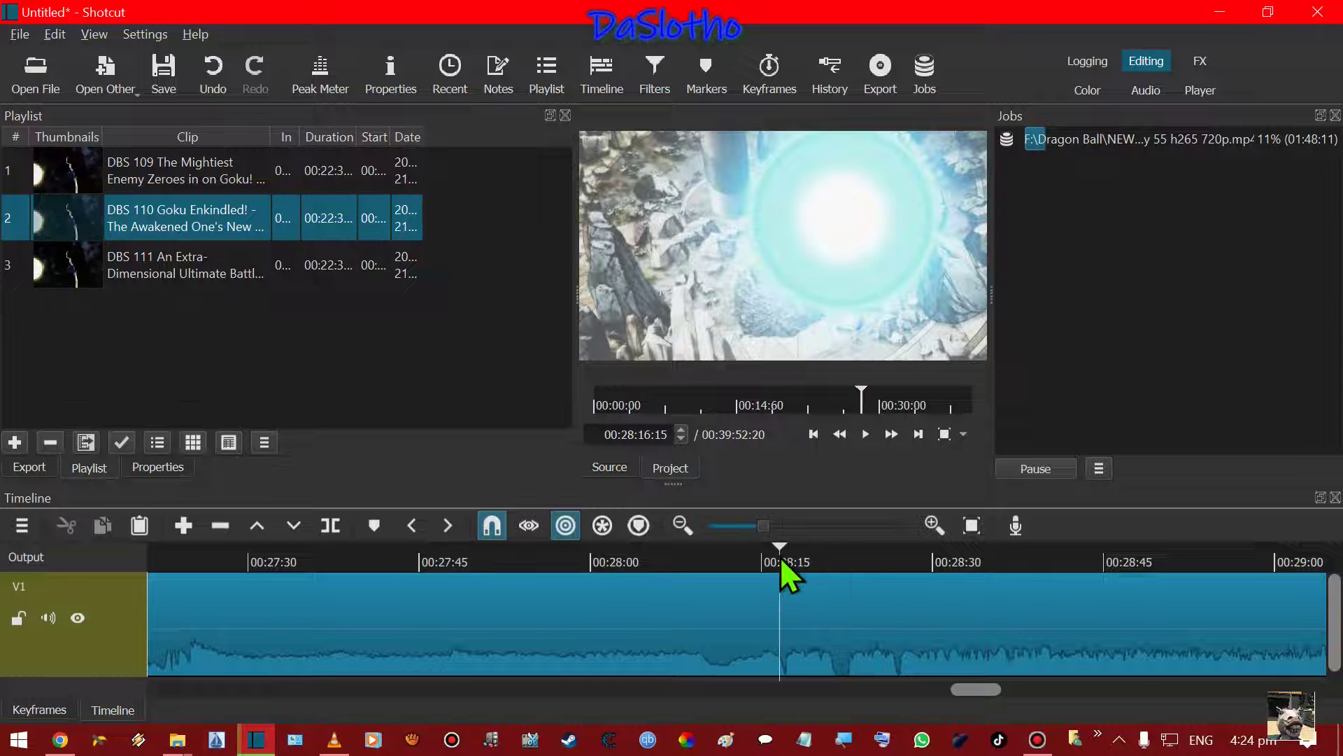
left_click(785, 560)
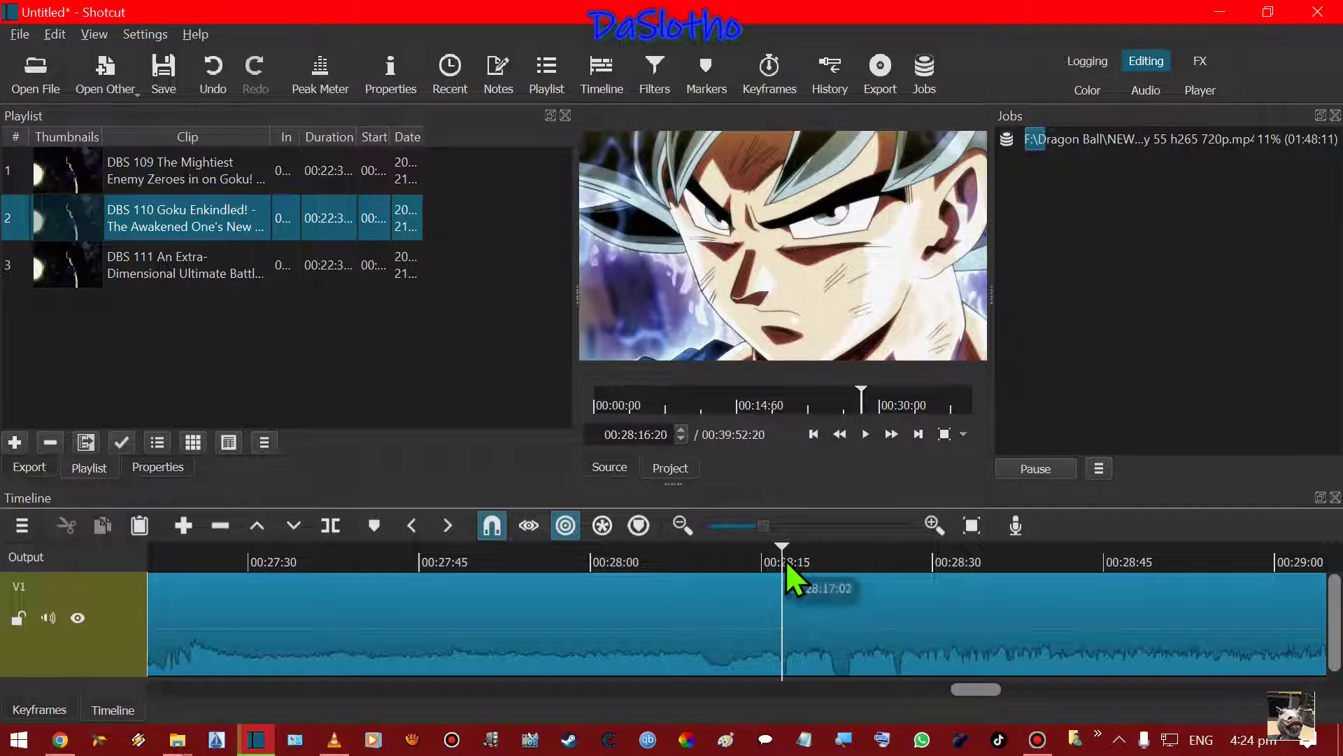
left_click(782, 559)
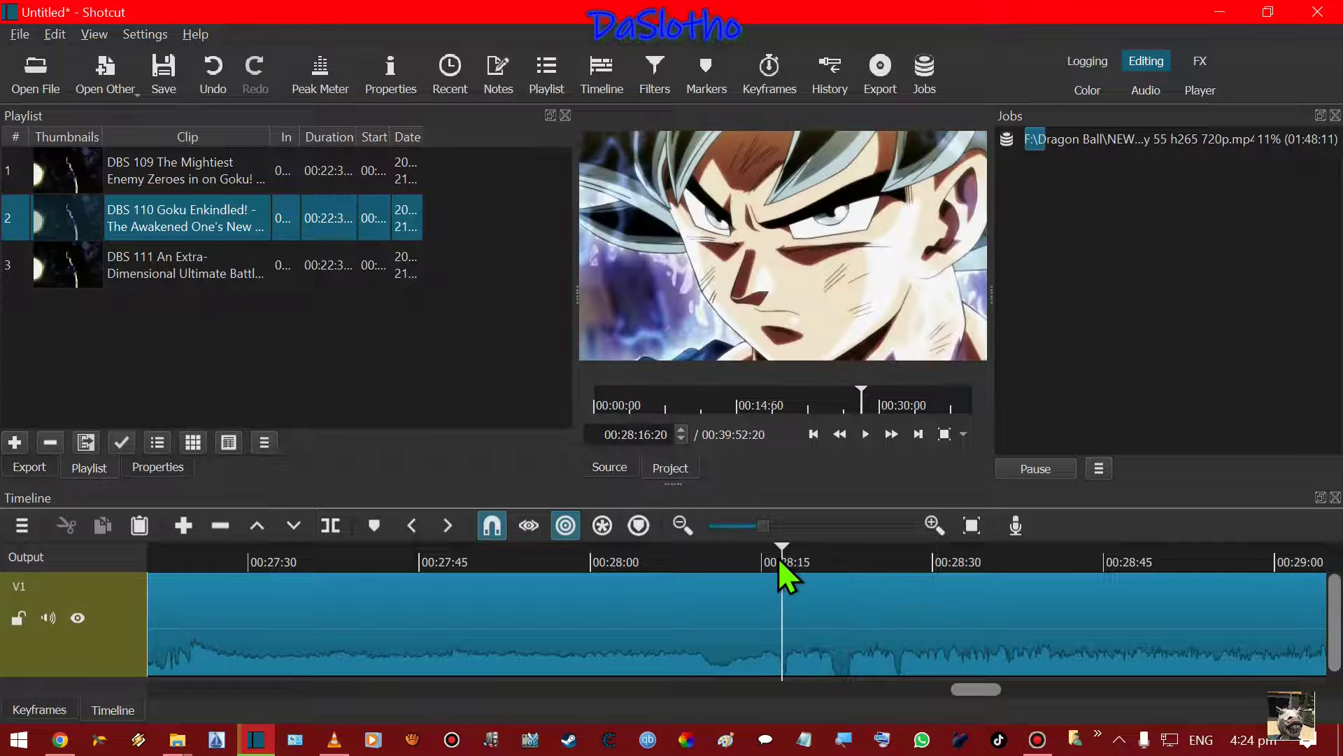
left_click(324, 521)
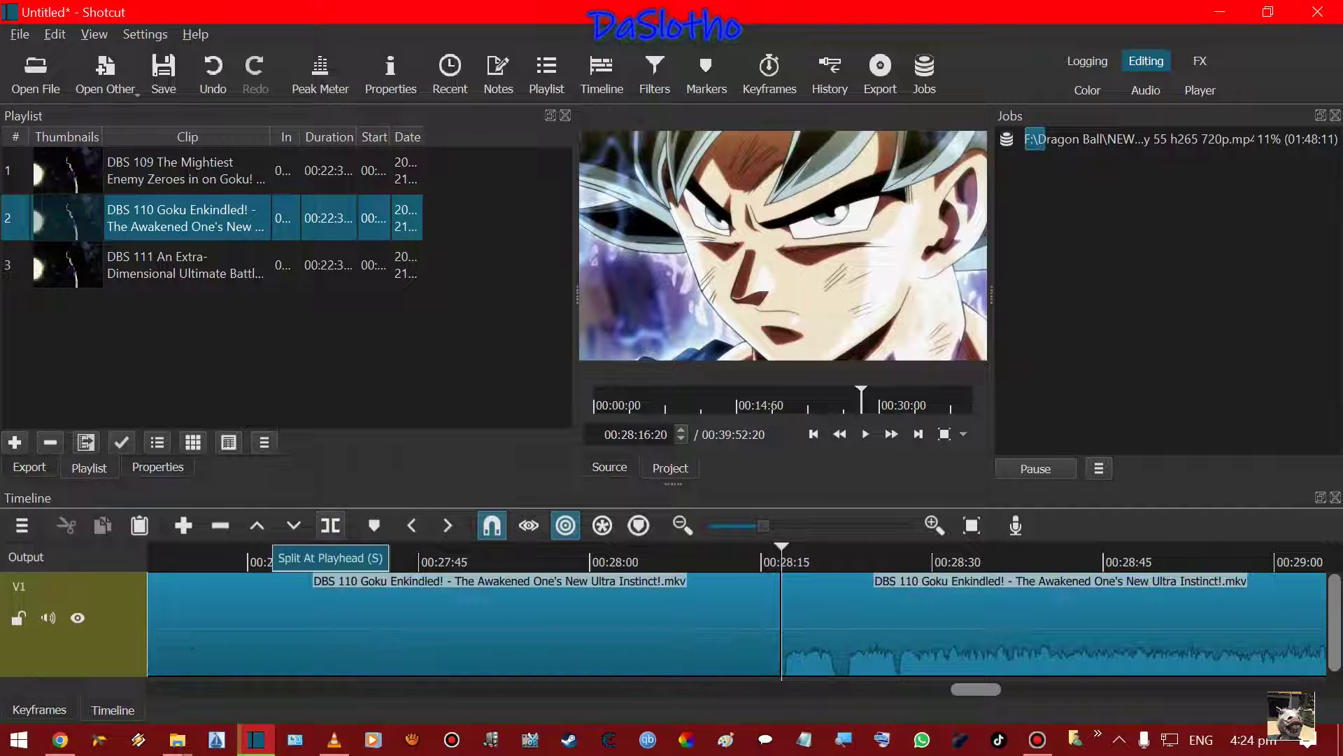
Split episode 110 again at 00:28:27:06, right after the eyecatch, and cut the short eyecatch segment between the two splits.
left_click(905, 560)
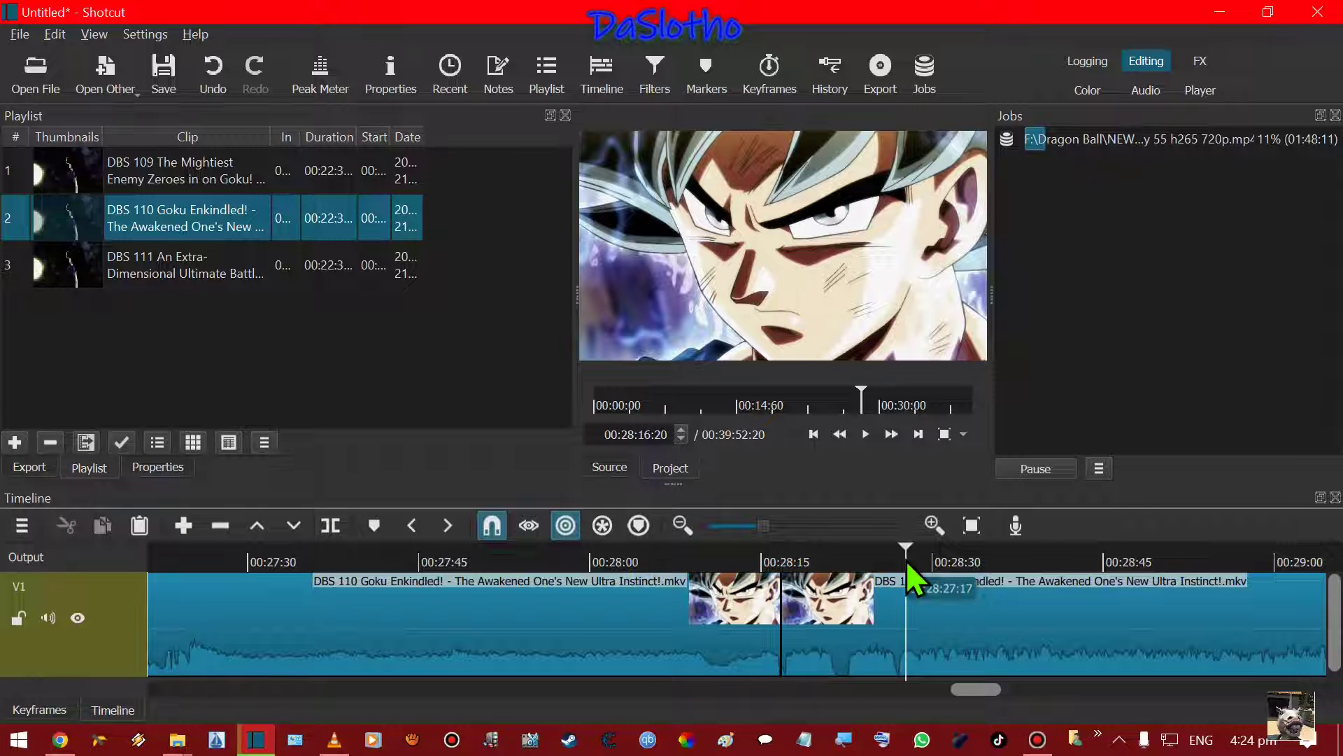
left_click(899, 553)
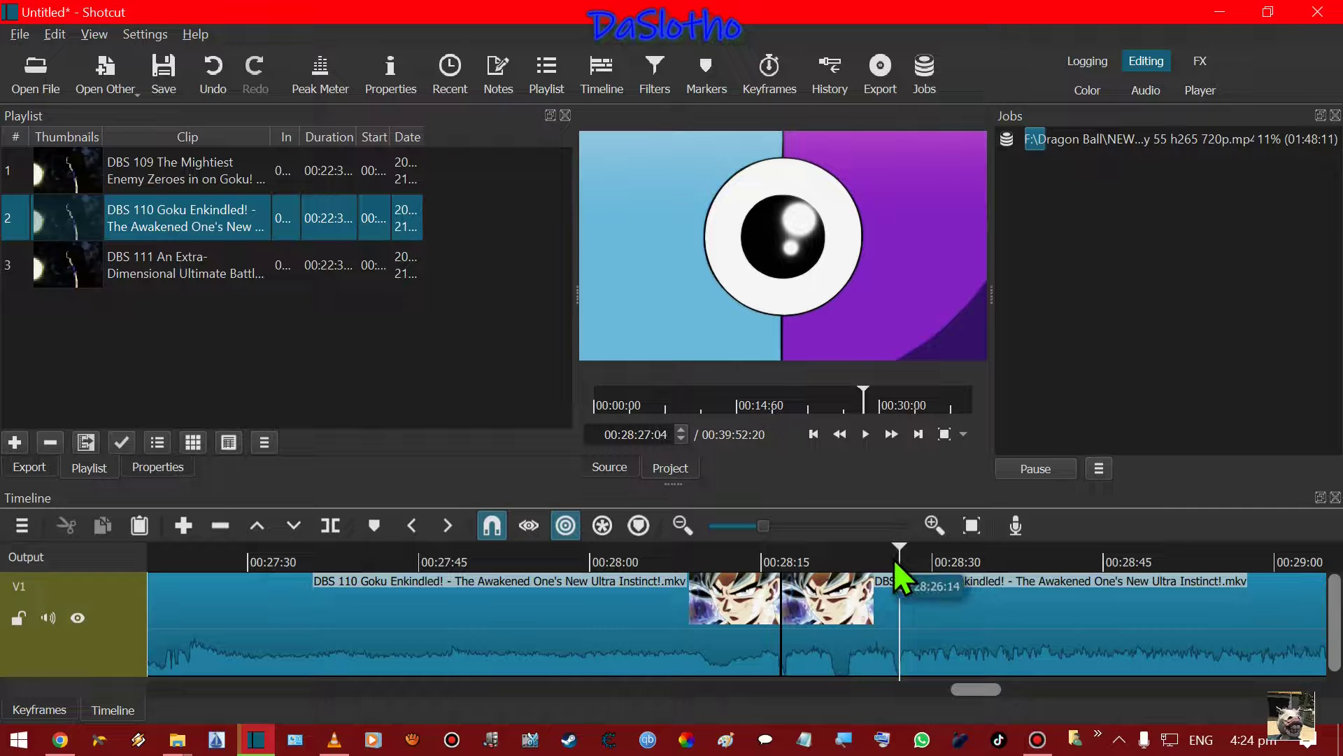
left_click(893, 559)
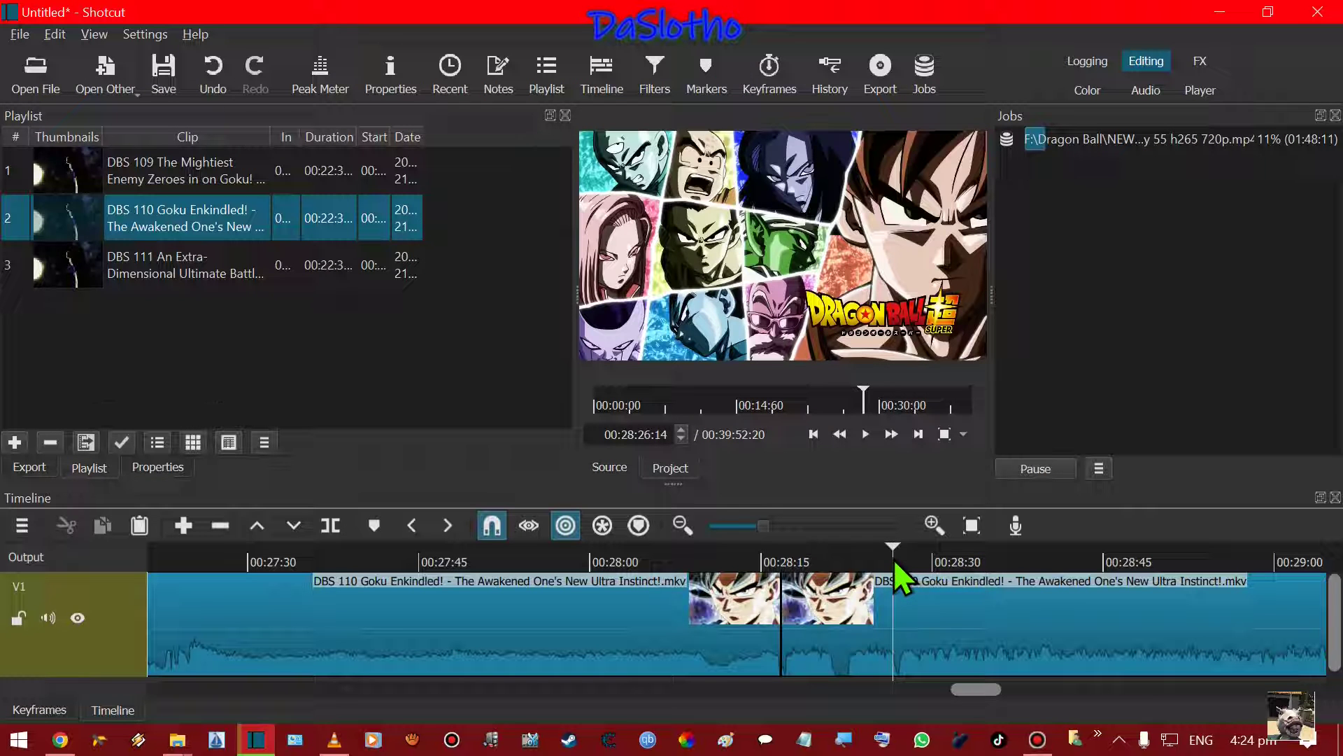
left_click(897, 562)
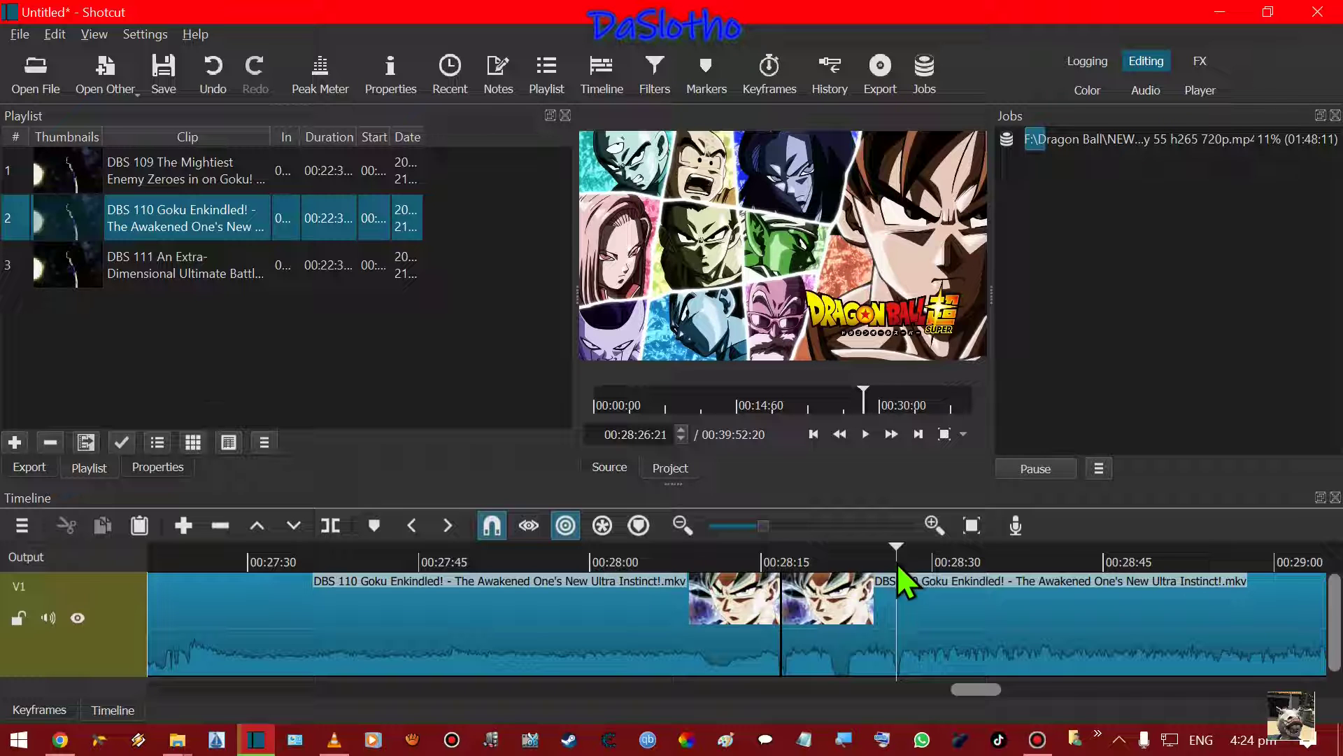
left_click(866, 434)
left_click(866, 434)
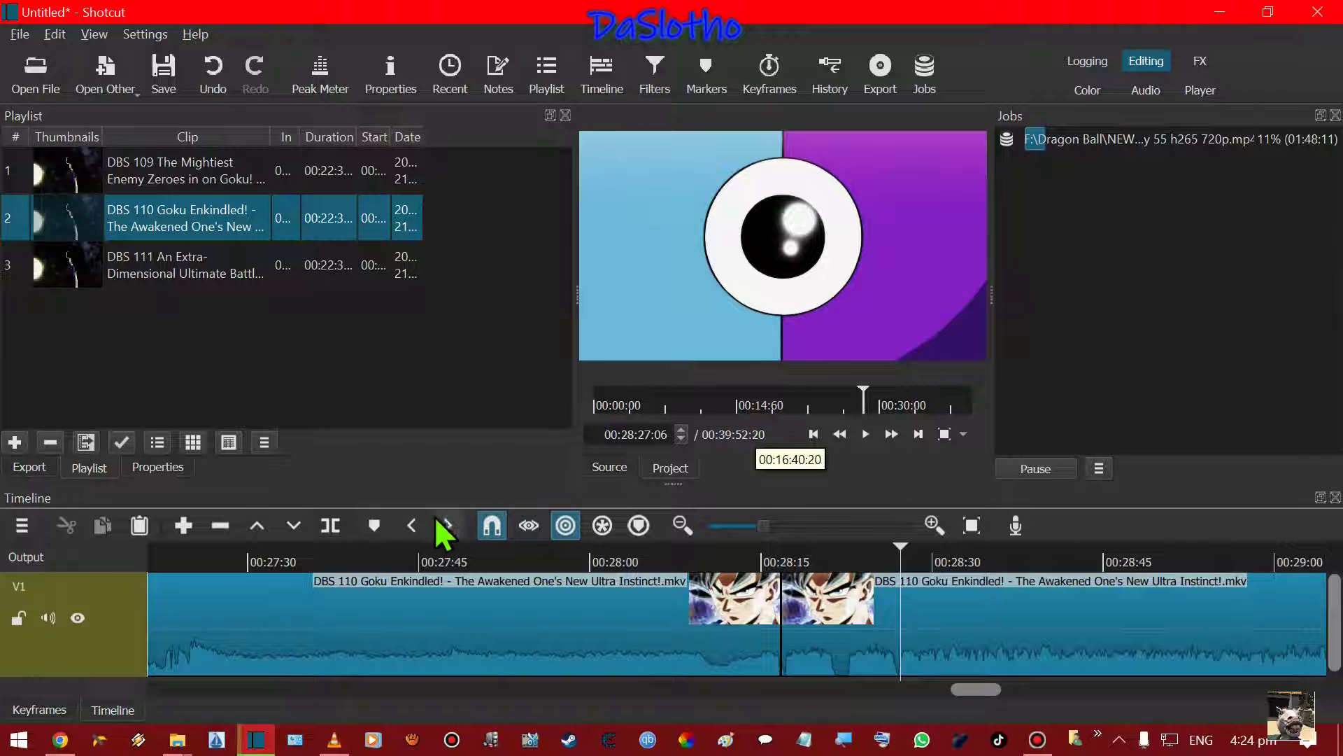
left_click(331, 526)
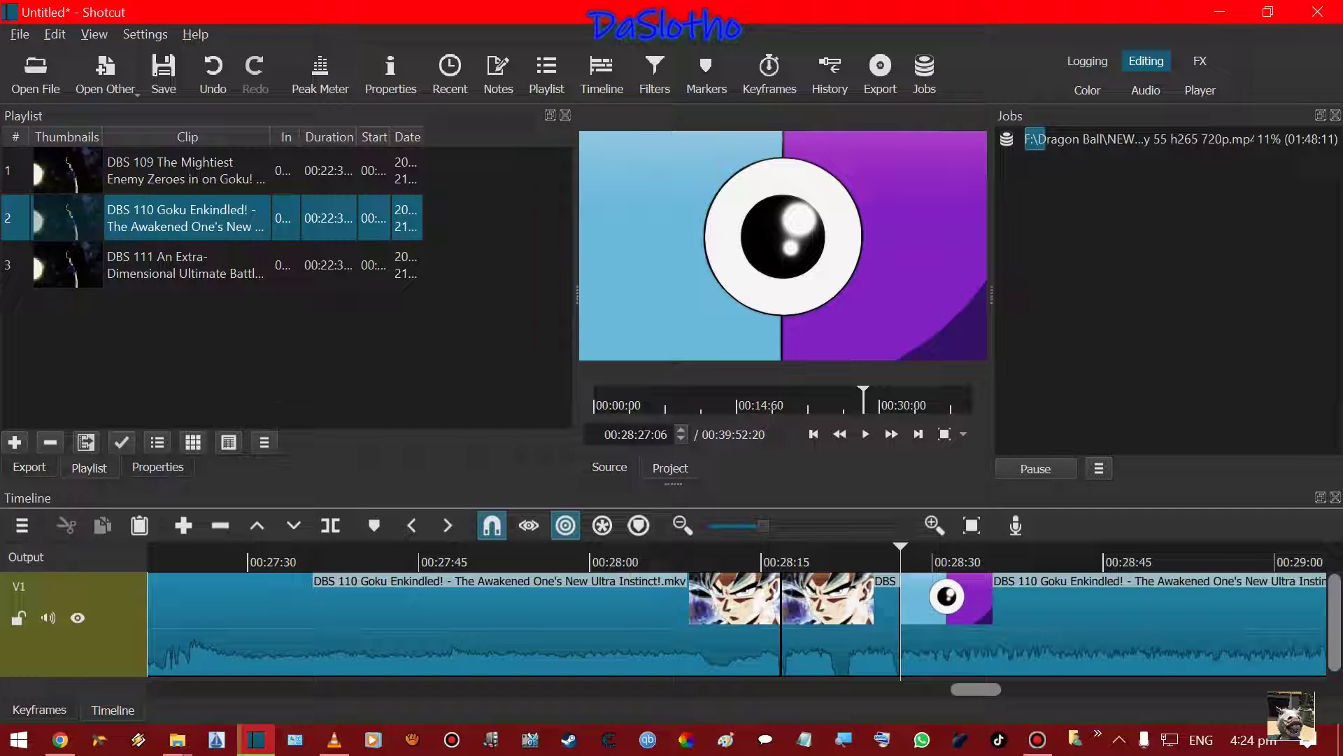
right_click(848, 608)
left_click(868, 519)
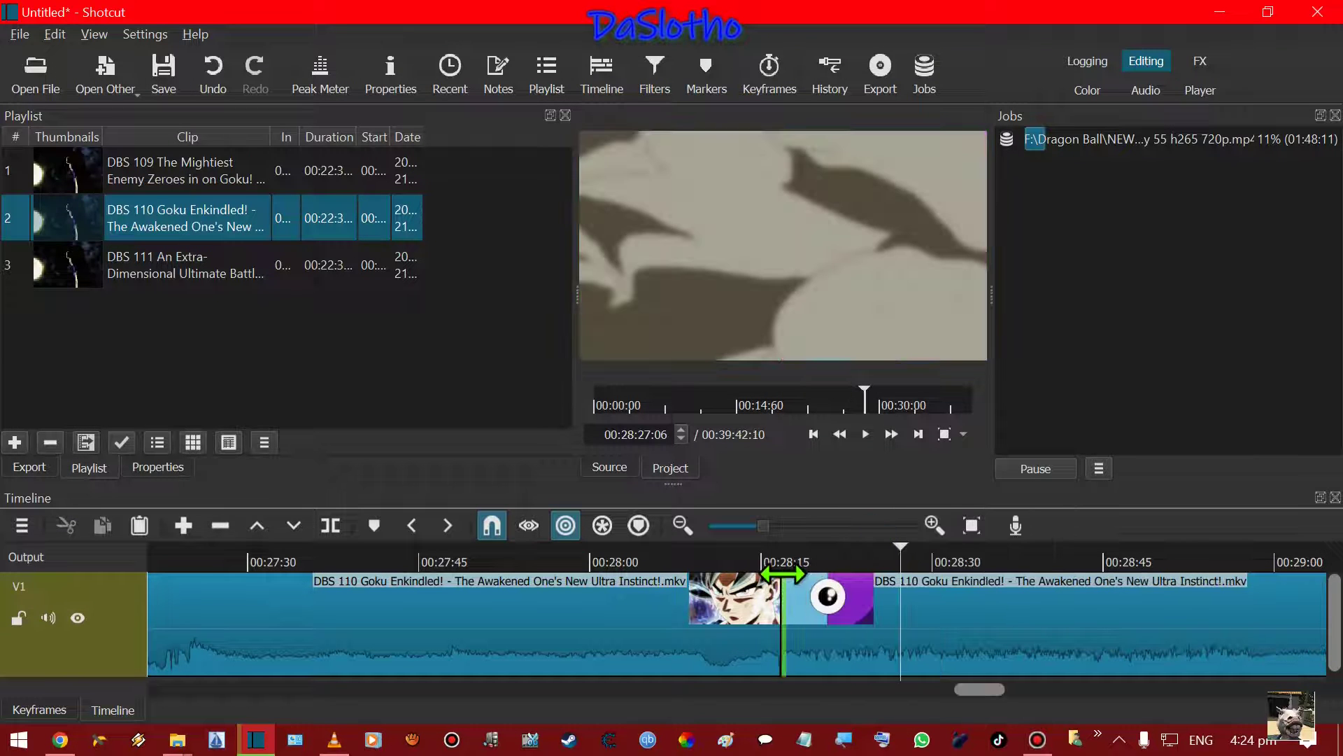
Play back the join in episode 110 from just before 00:28:15 to check the transition where the eyecatch was removed.
left_click(758, 558)
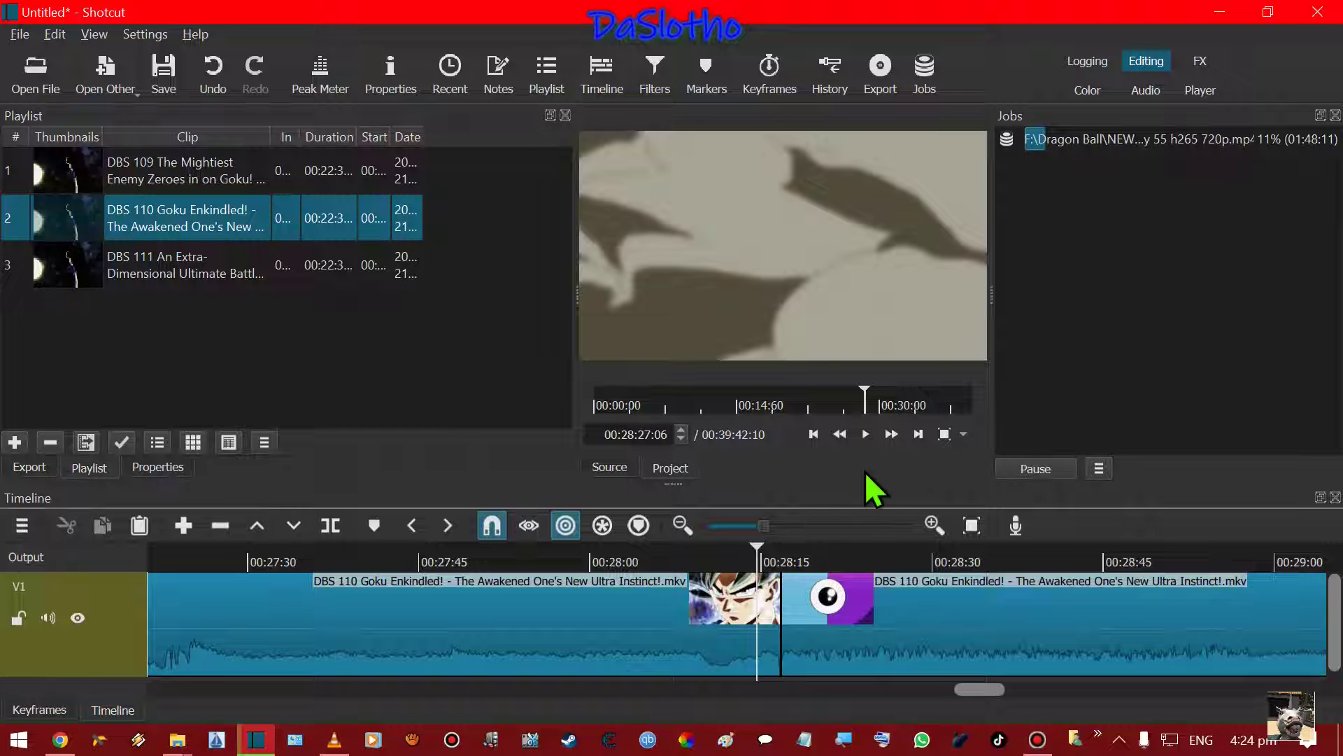
left_click(866, 434)
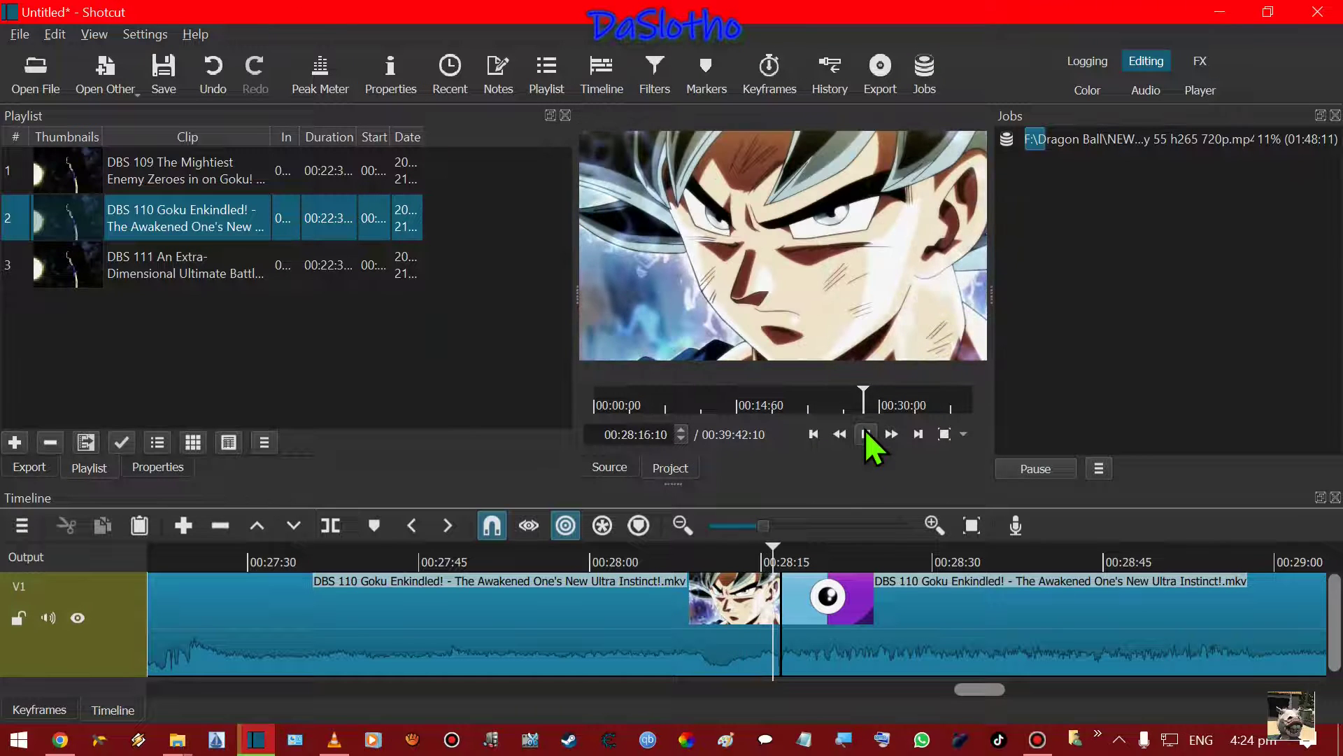
left_click(866, 434)
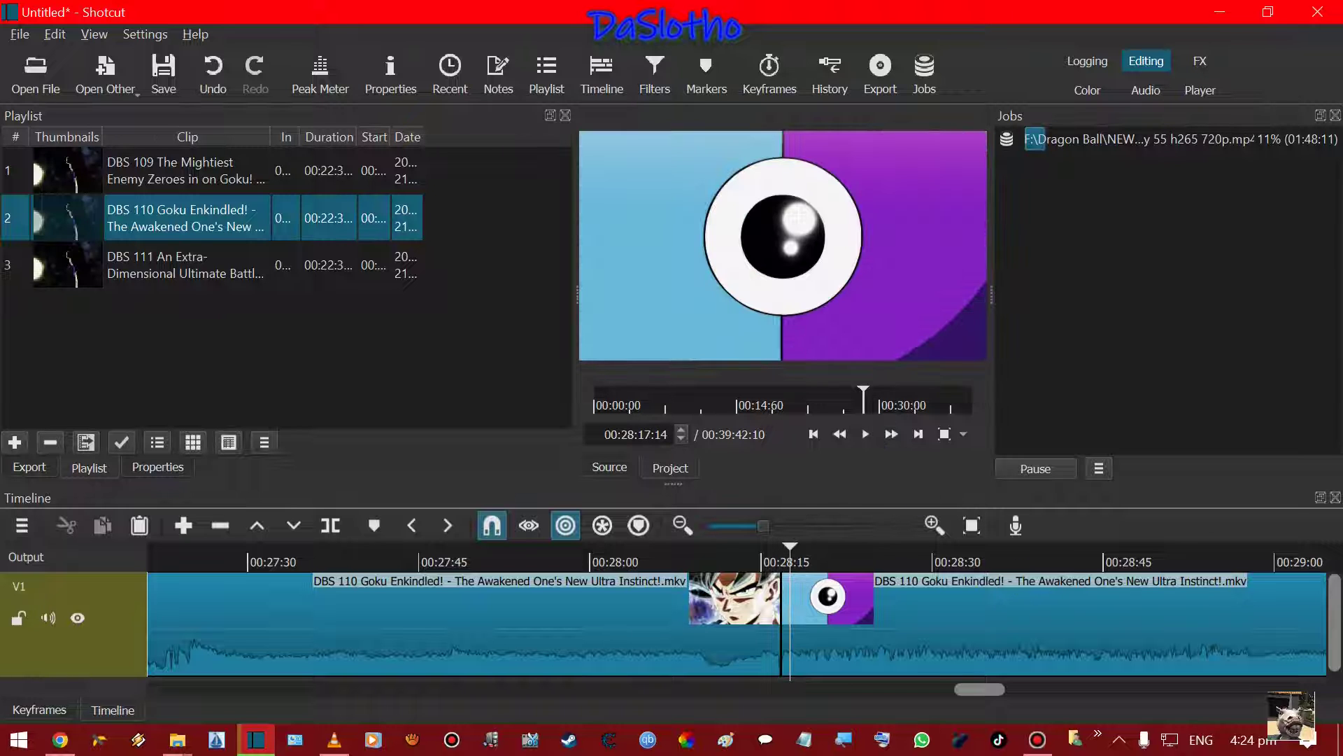
Examine the end of episode 110 between about 00:37:46 and 00:38:07 to find where the story stops before the credits.
left_click_drag(969, 692, 1259, 696)
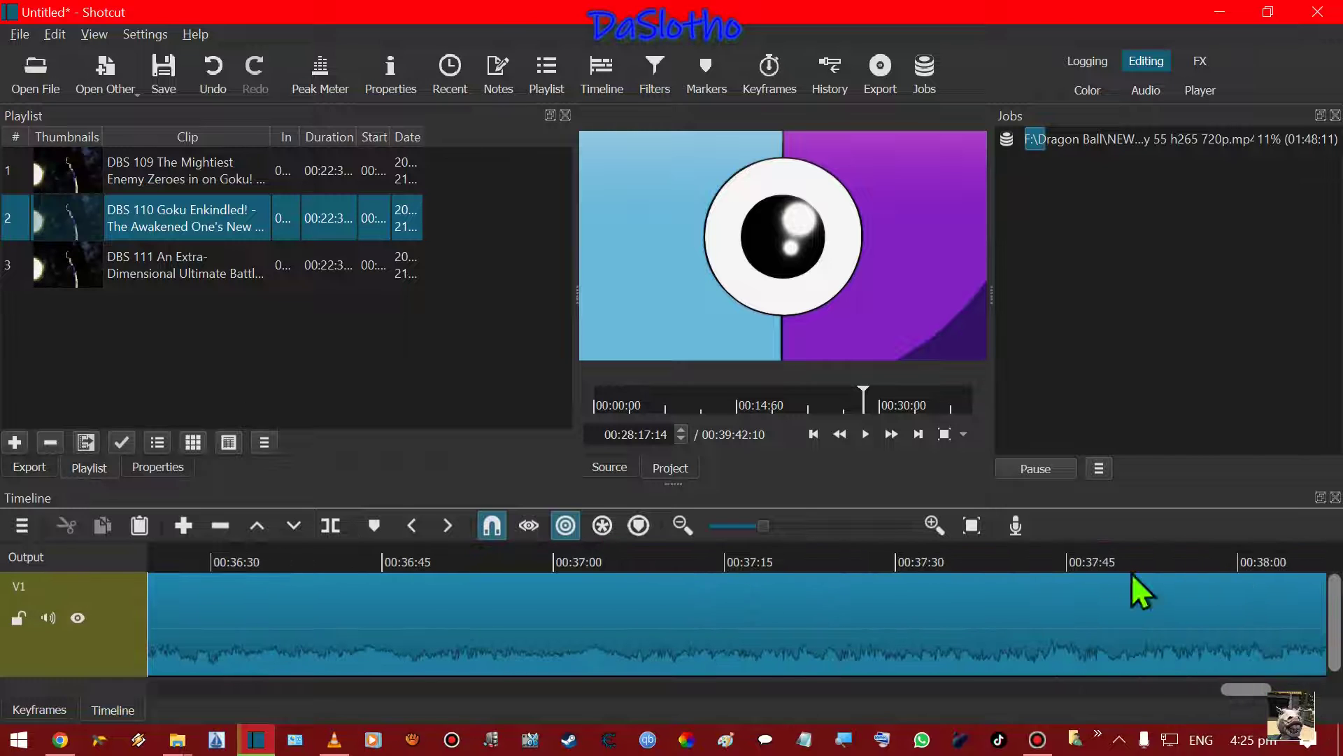
left_click(1131, 561)
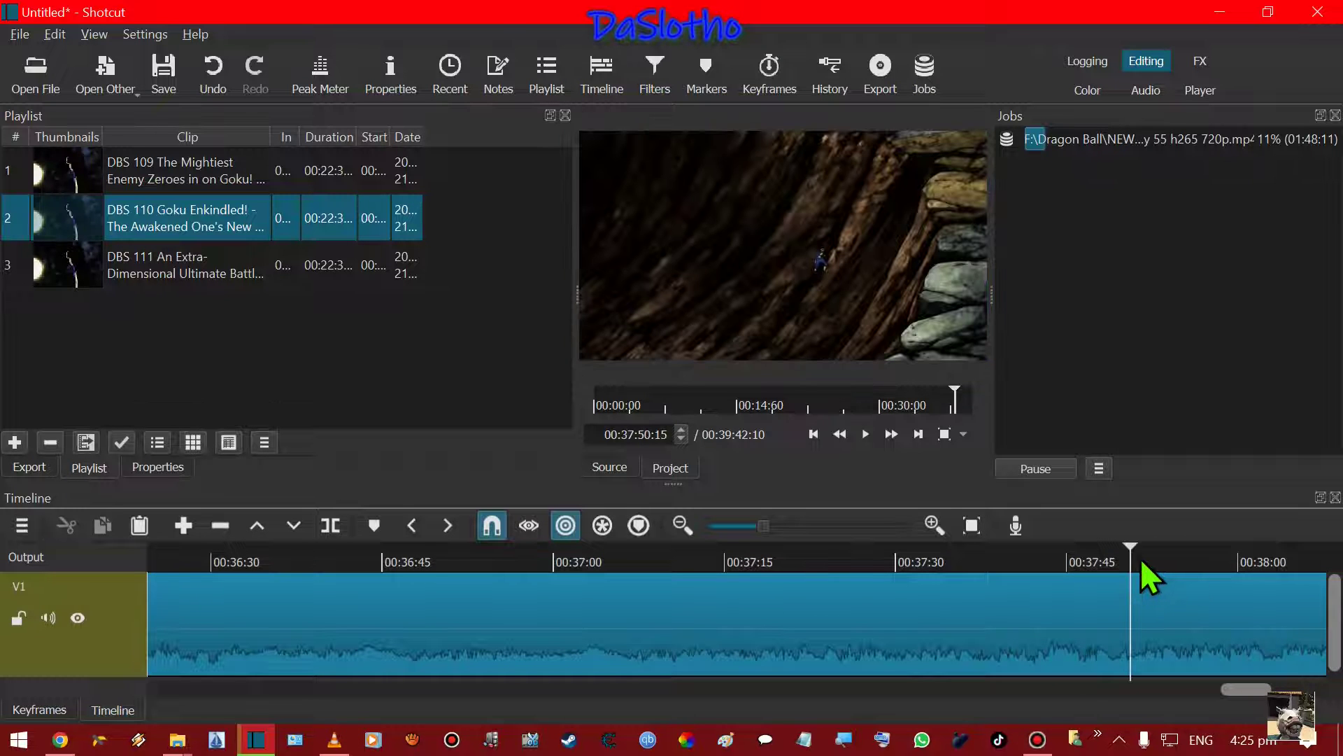
left_click(1227, 559)
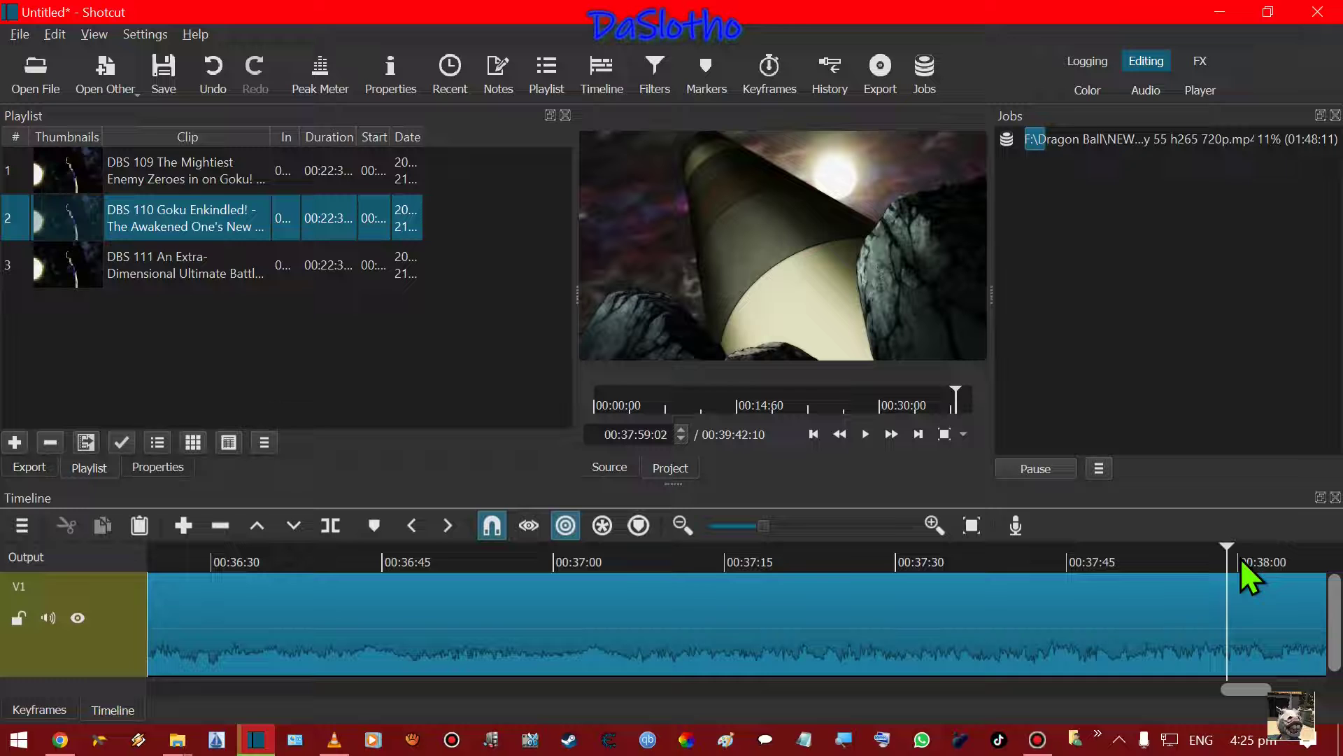
left_click(1319, 561)
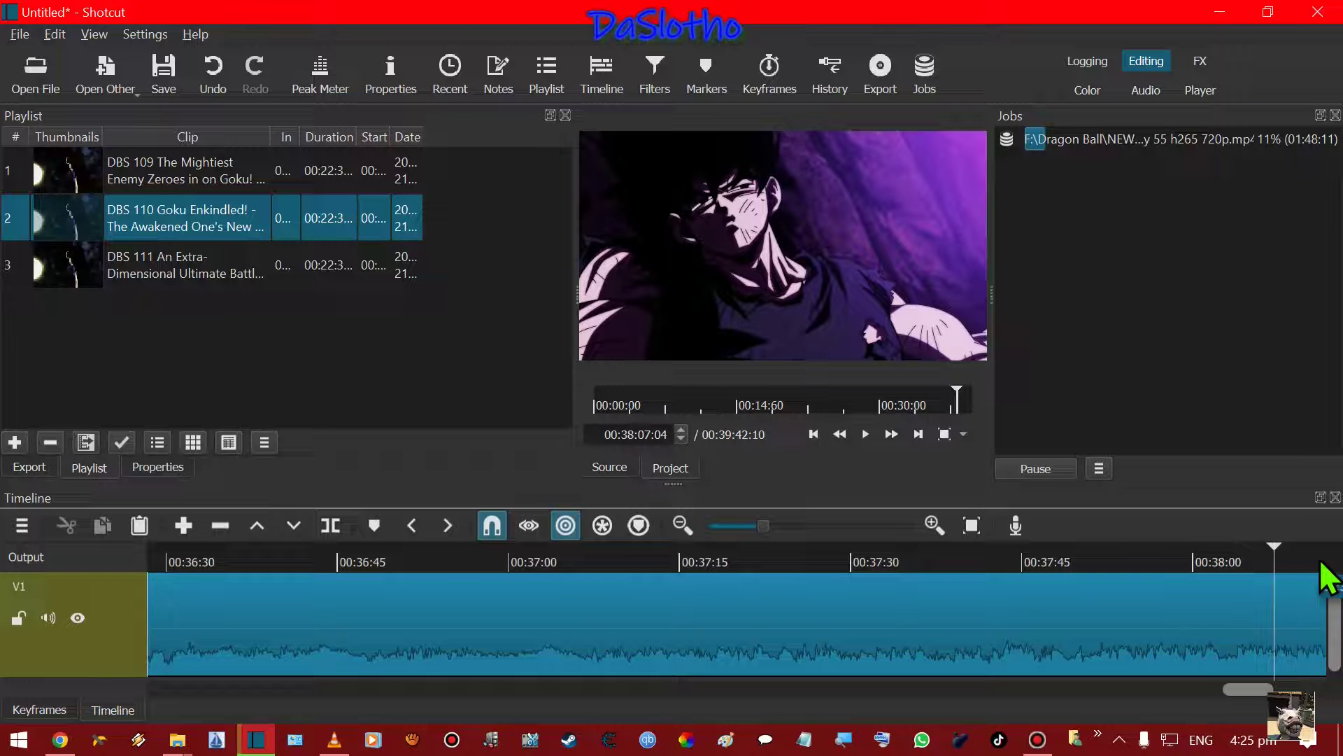
left_click_drag(1253, 689, 1289, 689)
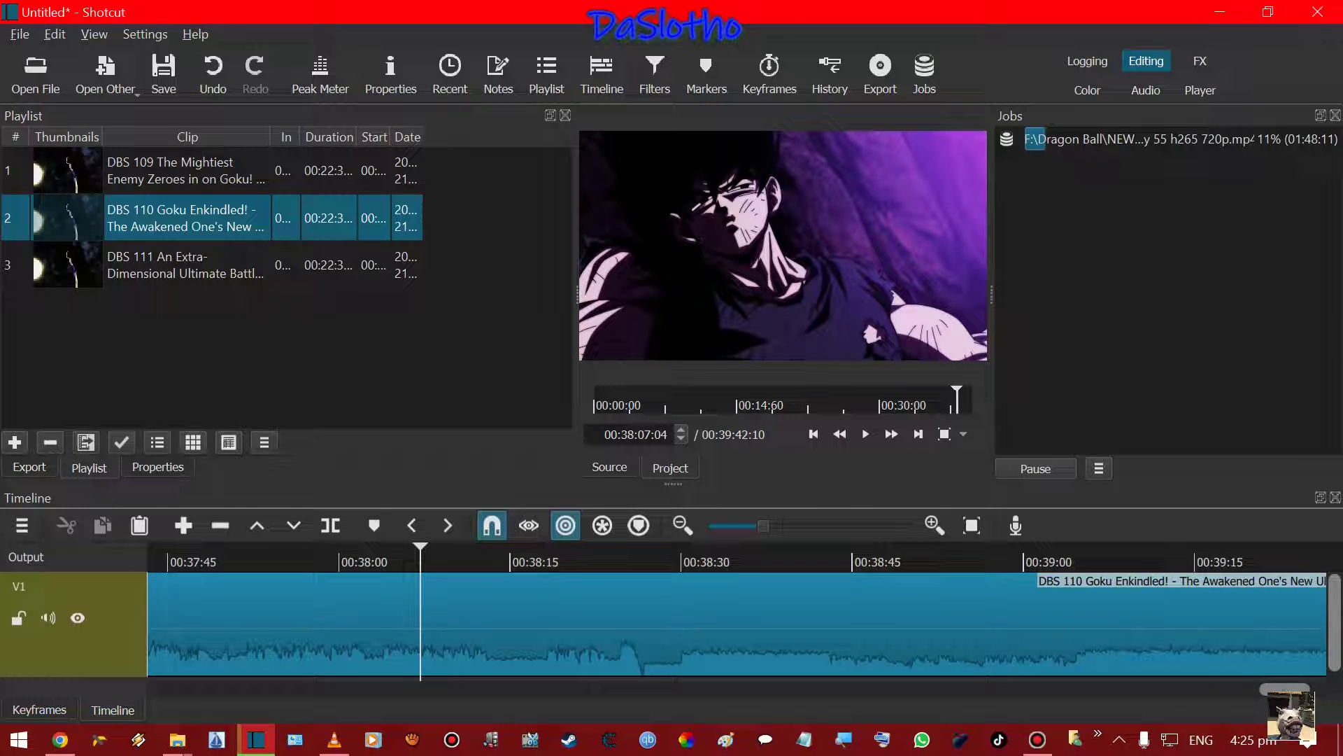
left_click(183, 561)
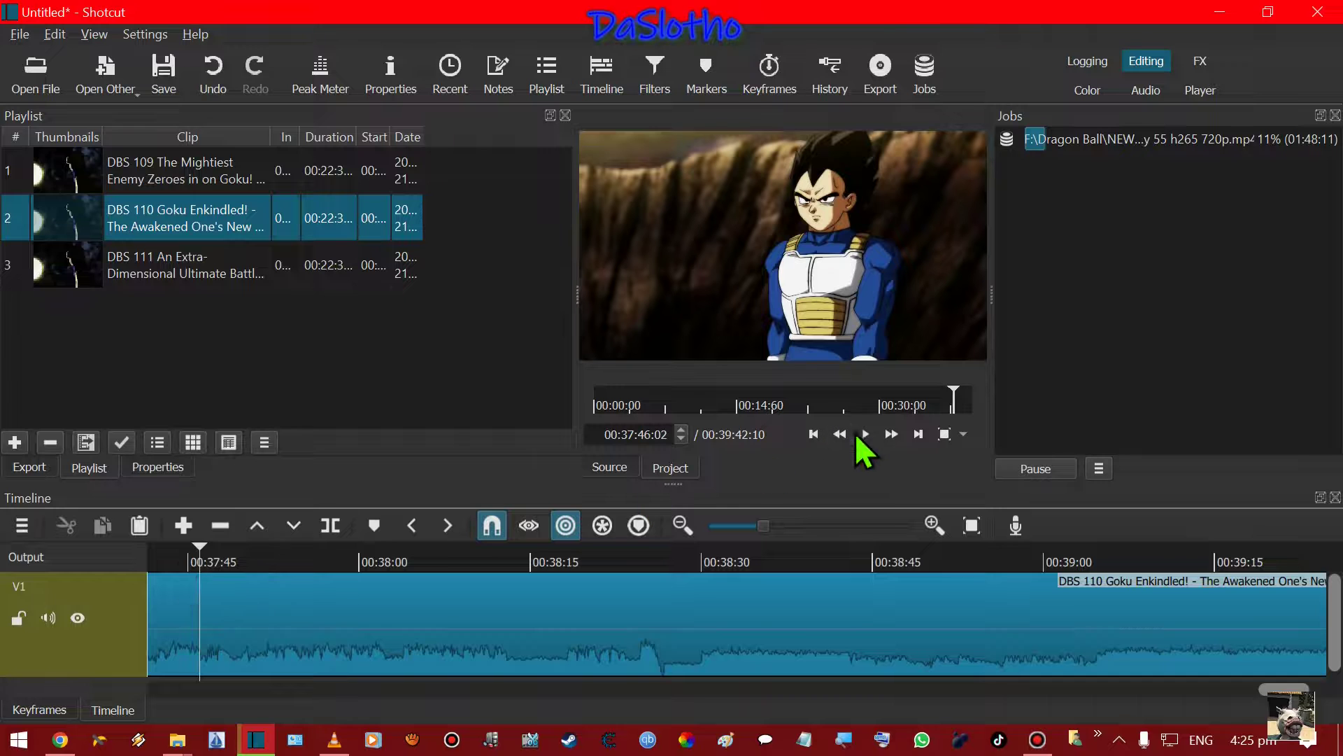
left_click(866, 434)
left_click(866, 435)
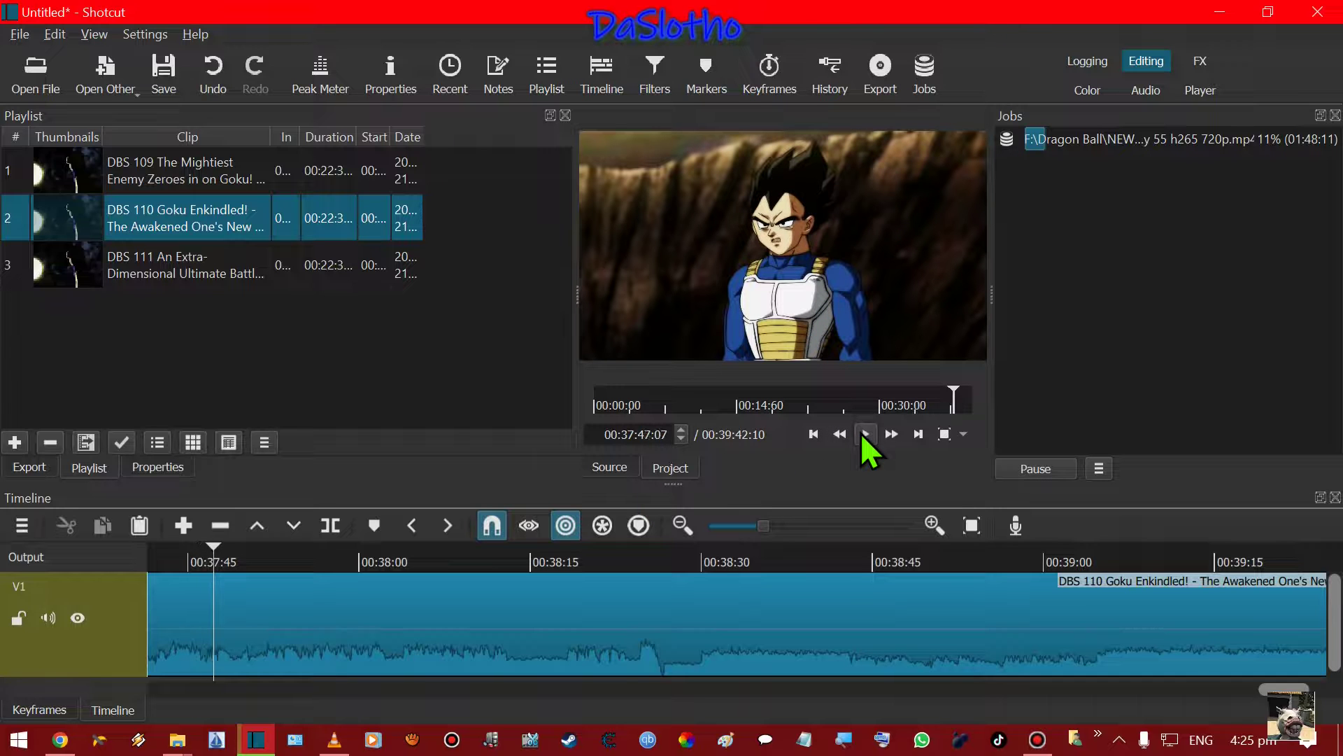
Split the episode 110 clip at 00:37:51:17, at the end of the story, and cut everything after it.
left_click(224, 563)
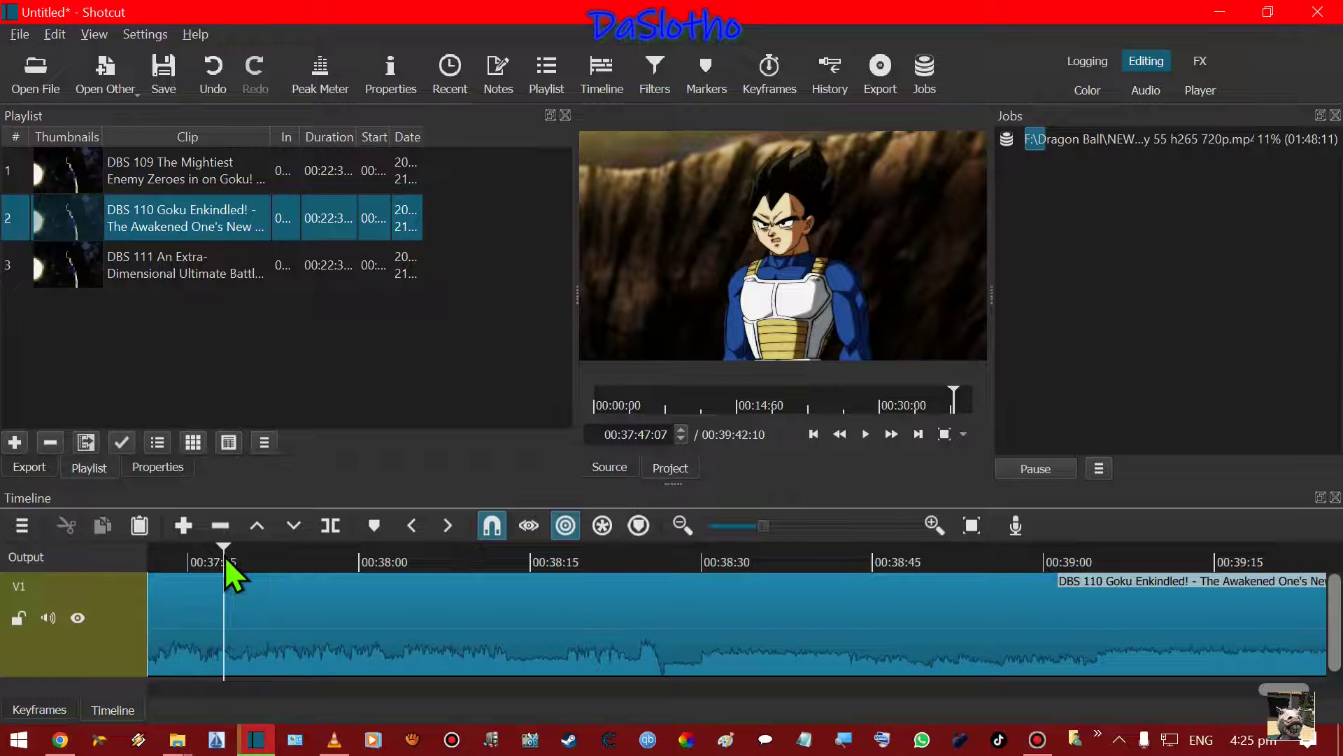
left_click(260, 556)
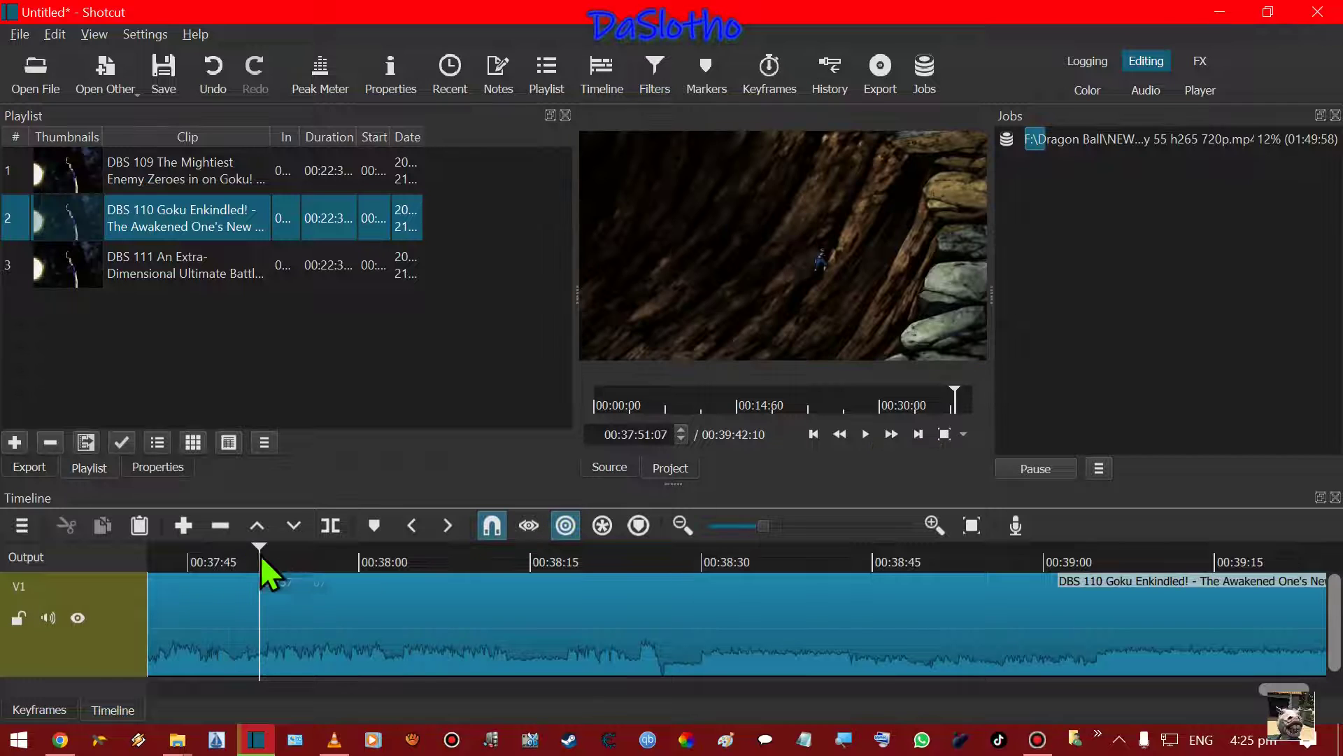
left_click(866, 434)
left_click(866, 435)
left_click(257, 562)
left_click(868, 435)
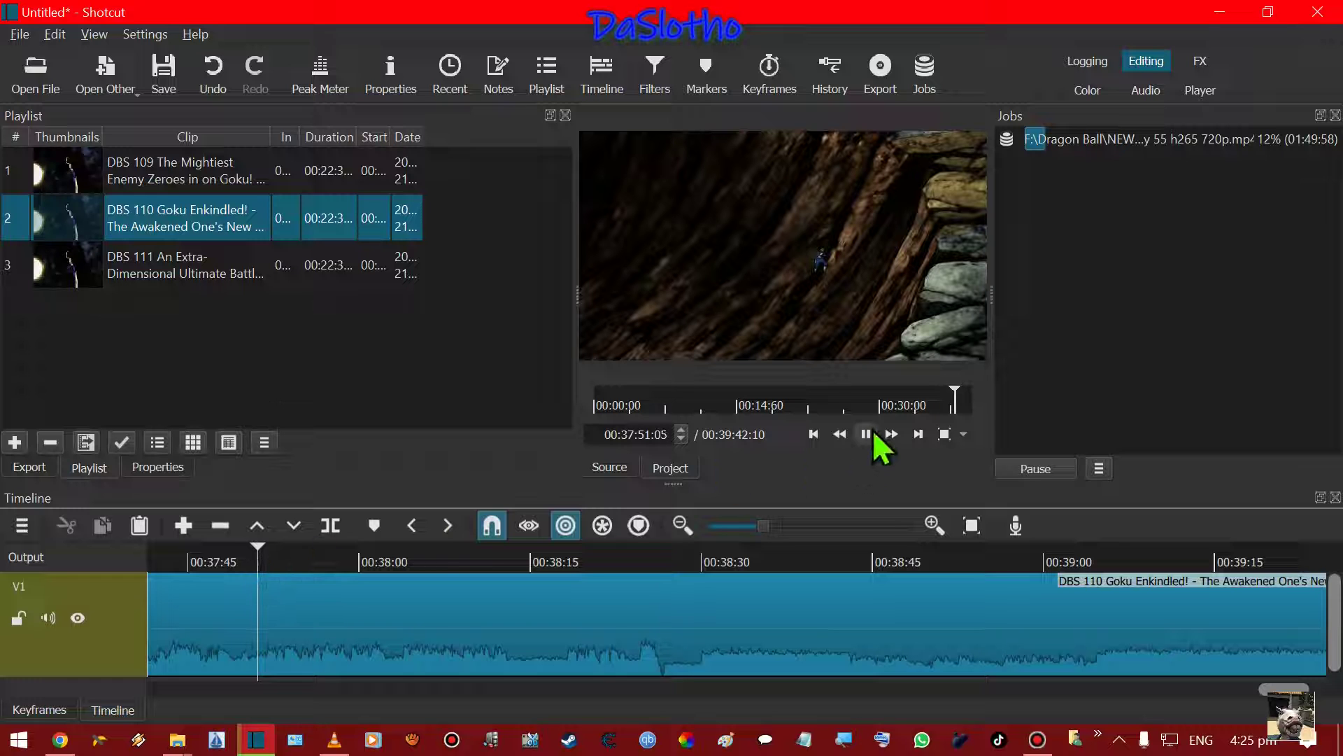
left_click(329, 529)
right_click(644, 616)
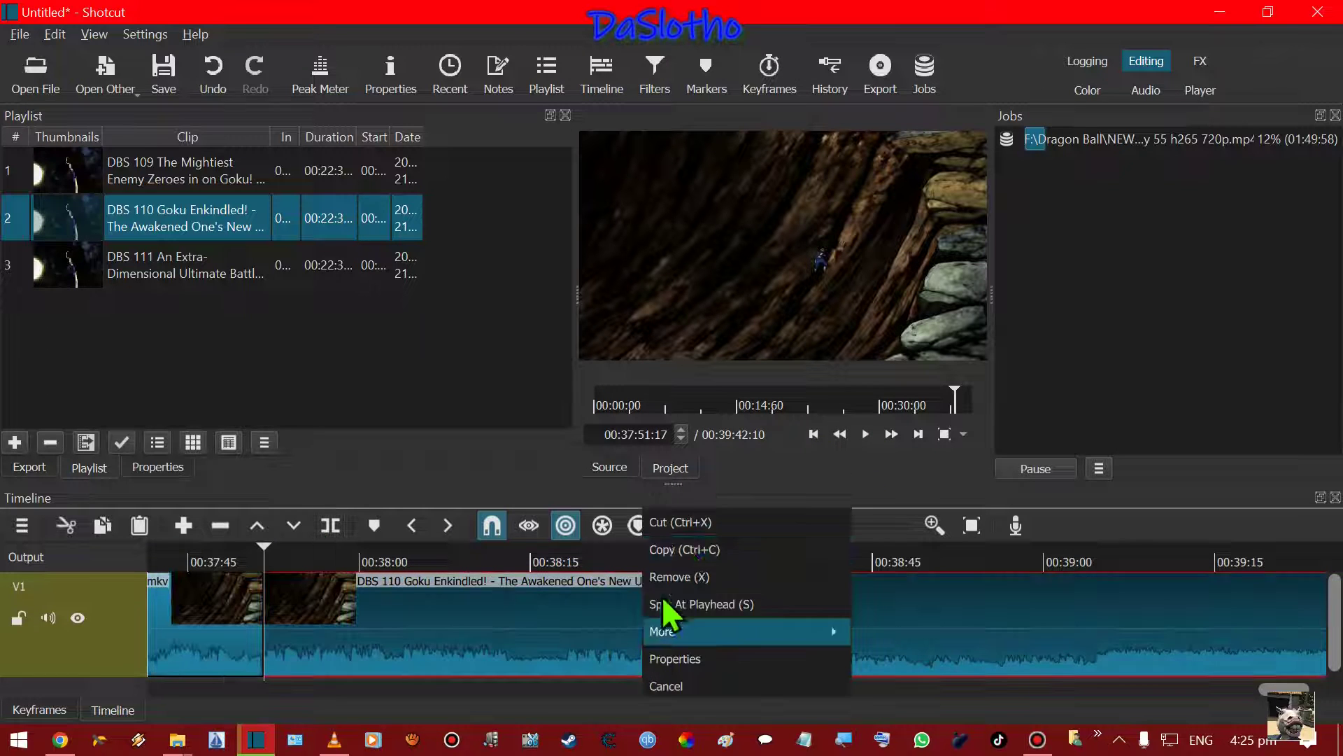
left_click(692, 523)
Add the DBS 111 An Extra-Dimensional Ultimate Battle! episode from the playlist to track V1, directly after the trimmed episode 110.
left_click_drag(133, 270, 1255, 629)
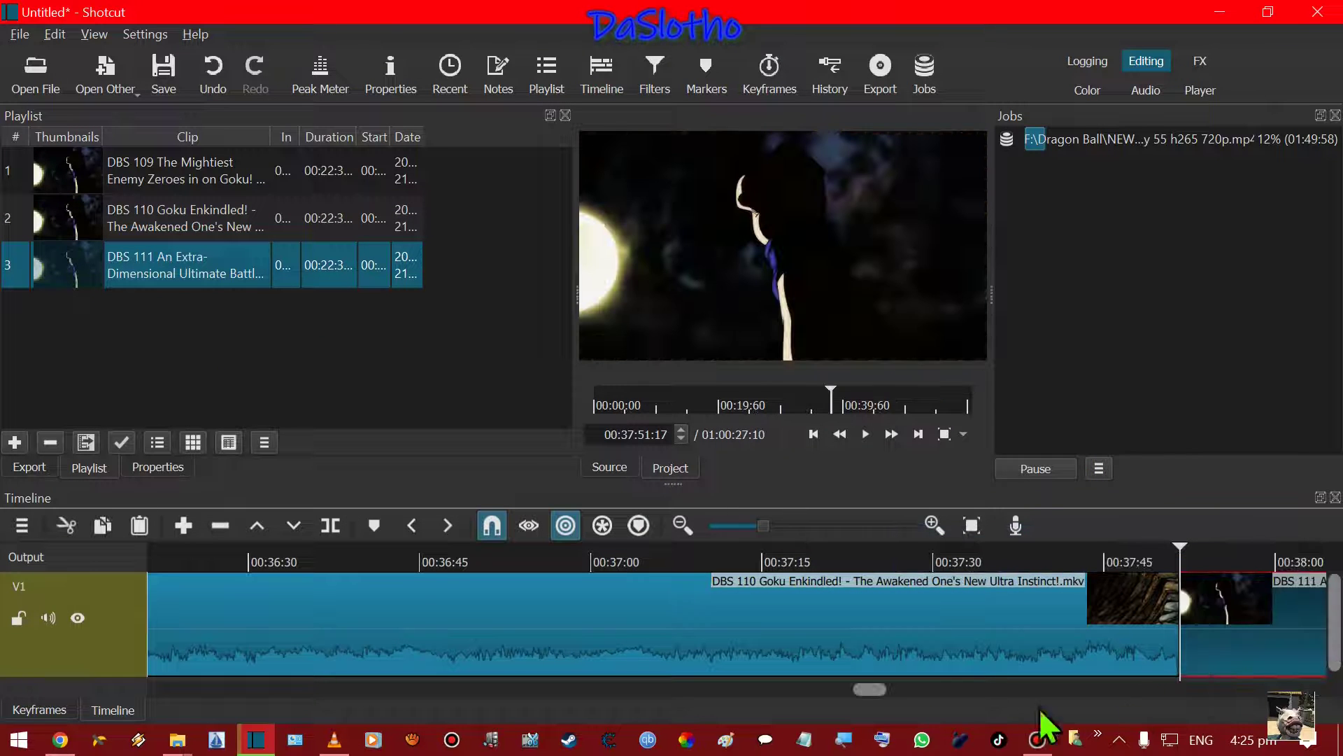
left_click_drag(868, 691, 884, 690)
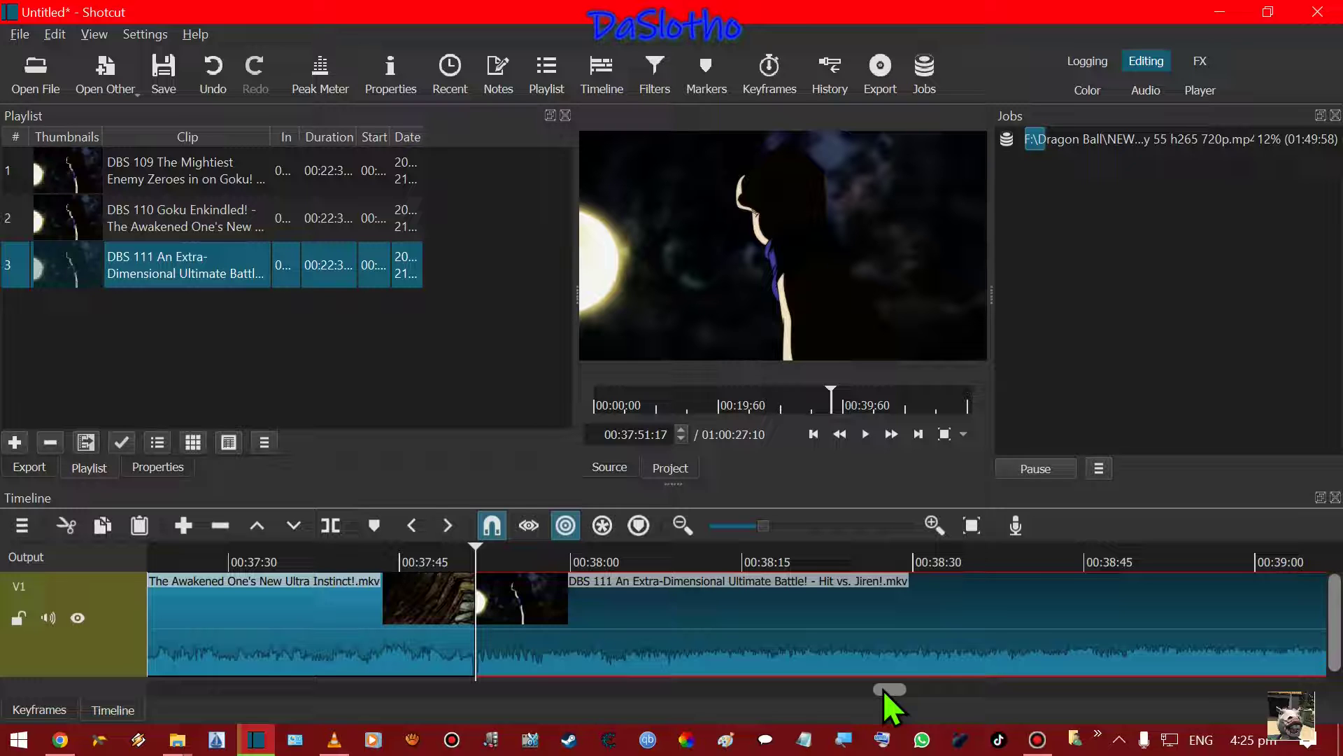
Review the assembled timeline back to episode 109, and inspect frames near the end of episode 111 around 00:58:43 and 00:57:30.
left_click_drag(879, 692, 341, 693)
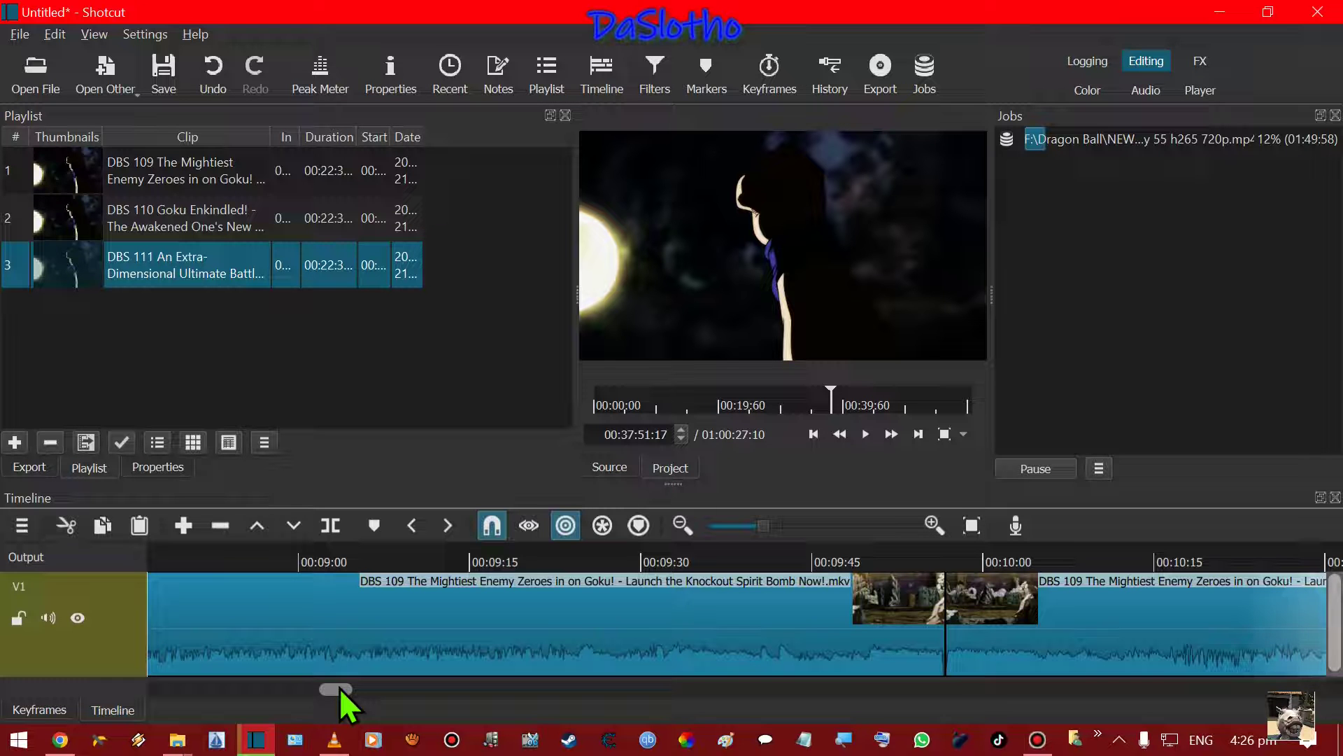
left_click_drag(331, 690, 1286, 700)
left_click(1034, 557)
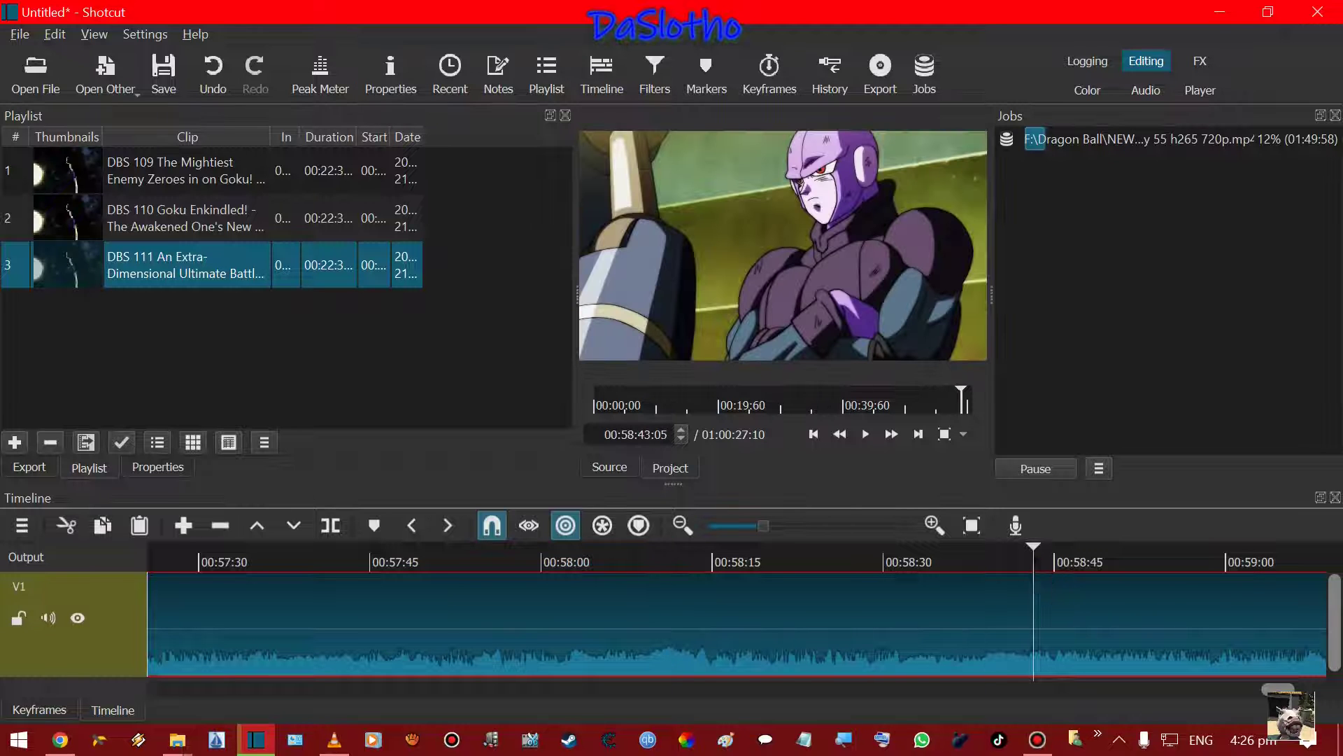
scroll(1022, 602, "left", 5)
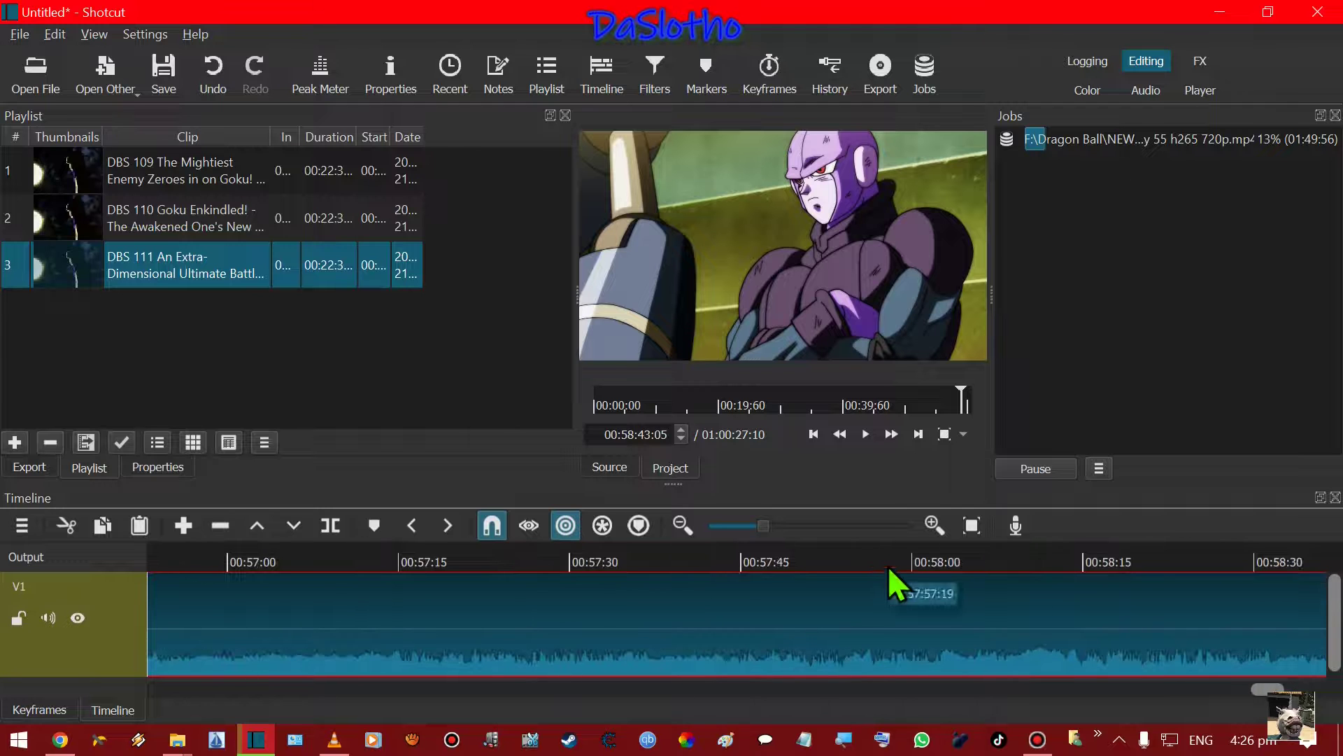
left_click(887, 566)
left_click(577, 559)
Examine the start of episode 111 between about 00:39:52 and 00:40:46 to find where the opening and title card end.
left_click_drag(1268, 689, 864, 691)
scroll(890, 697, "right", 3)
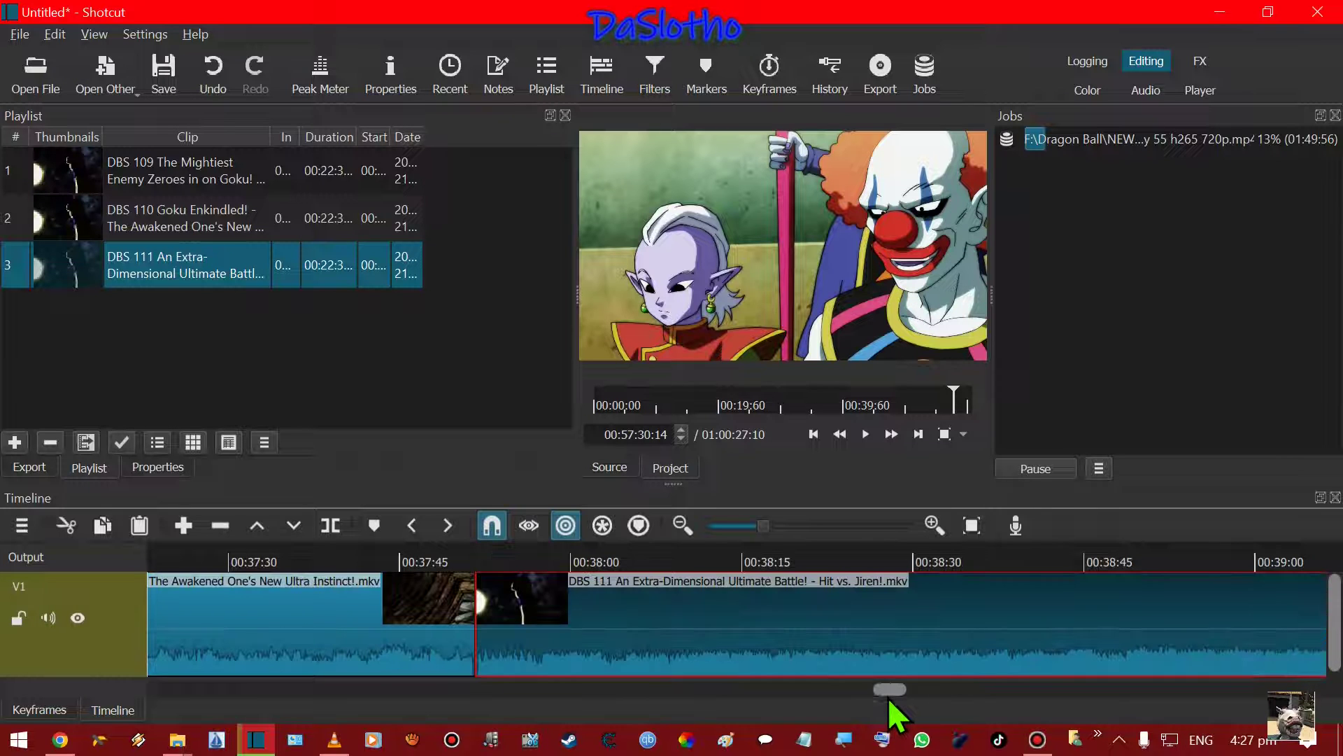
scroll(887, 698, "right", 3)
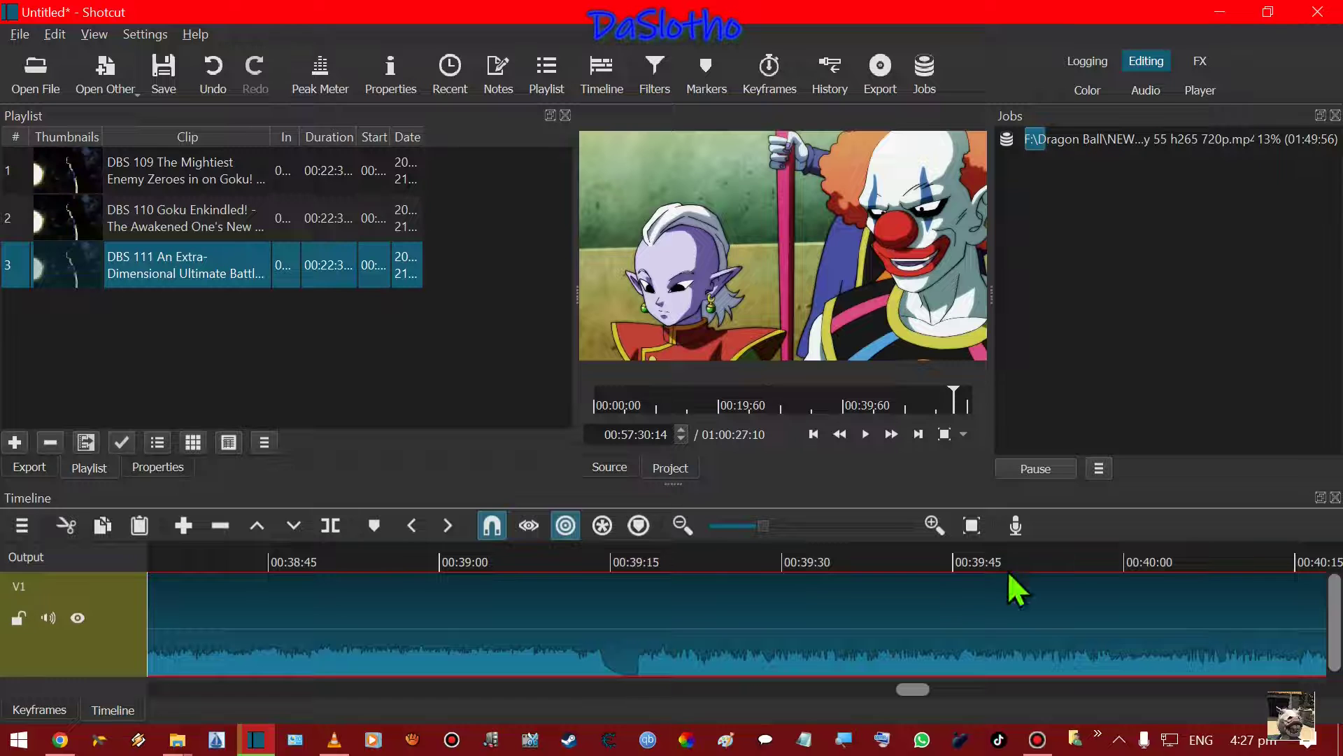
left_click(1034, 559)
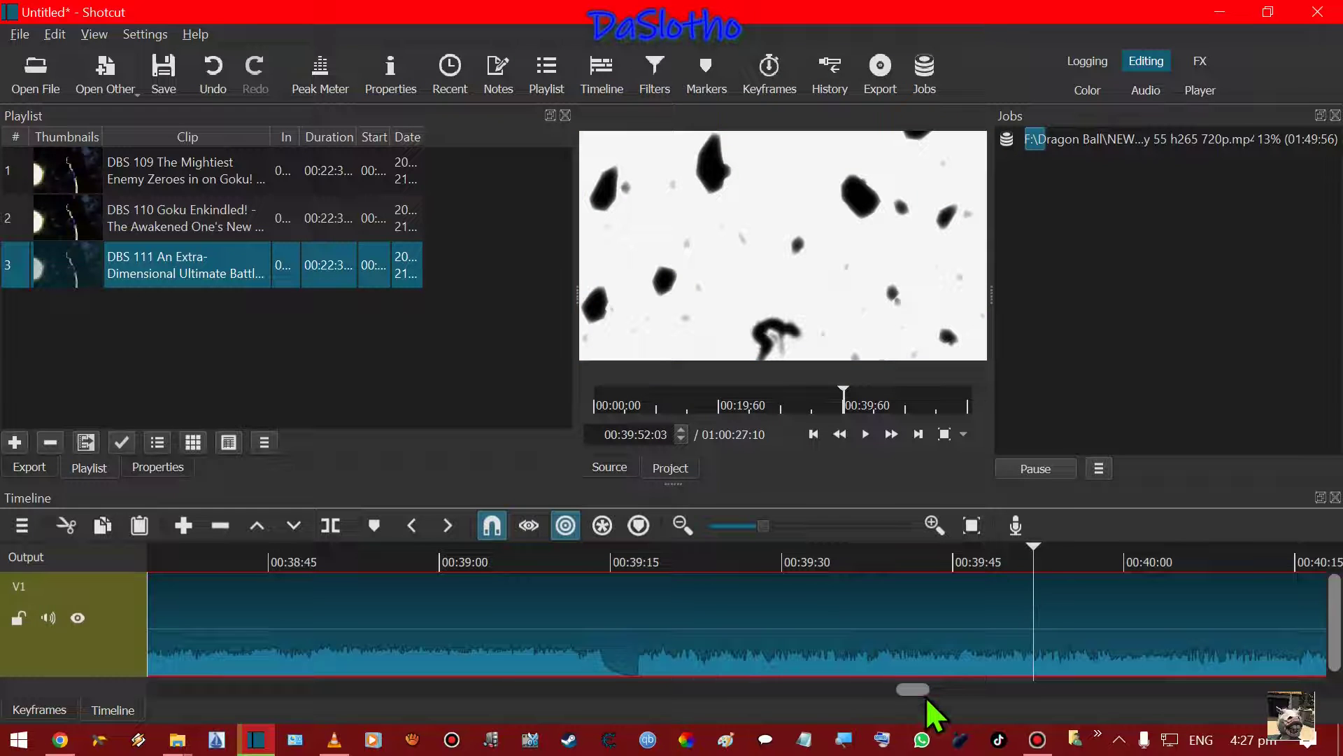
scroll(933, 703, "right", 2)
left_click(686, 566)
left_click(736, 550)
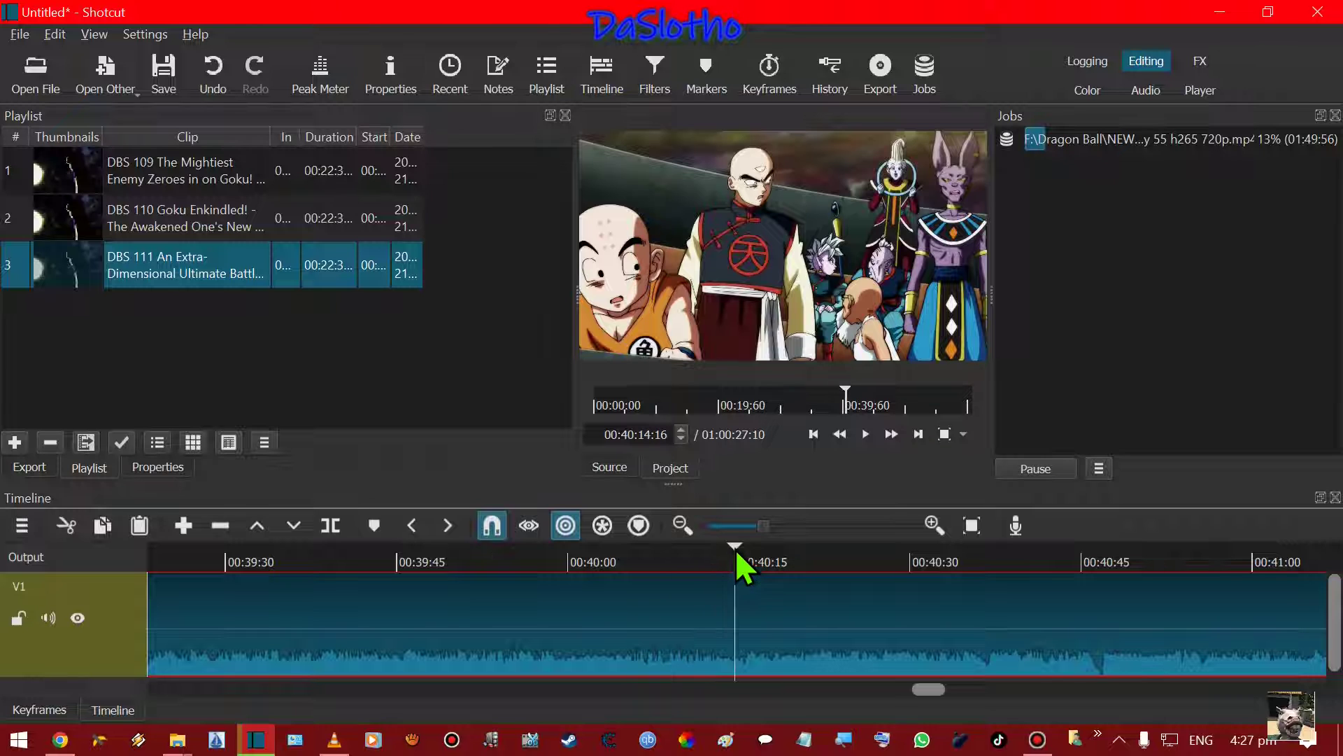
left_click(774, 556)
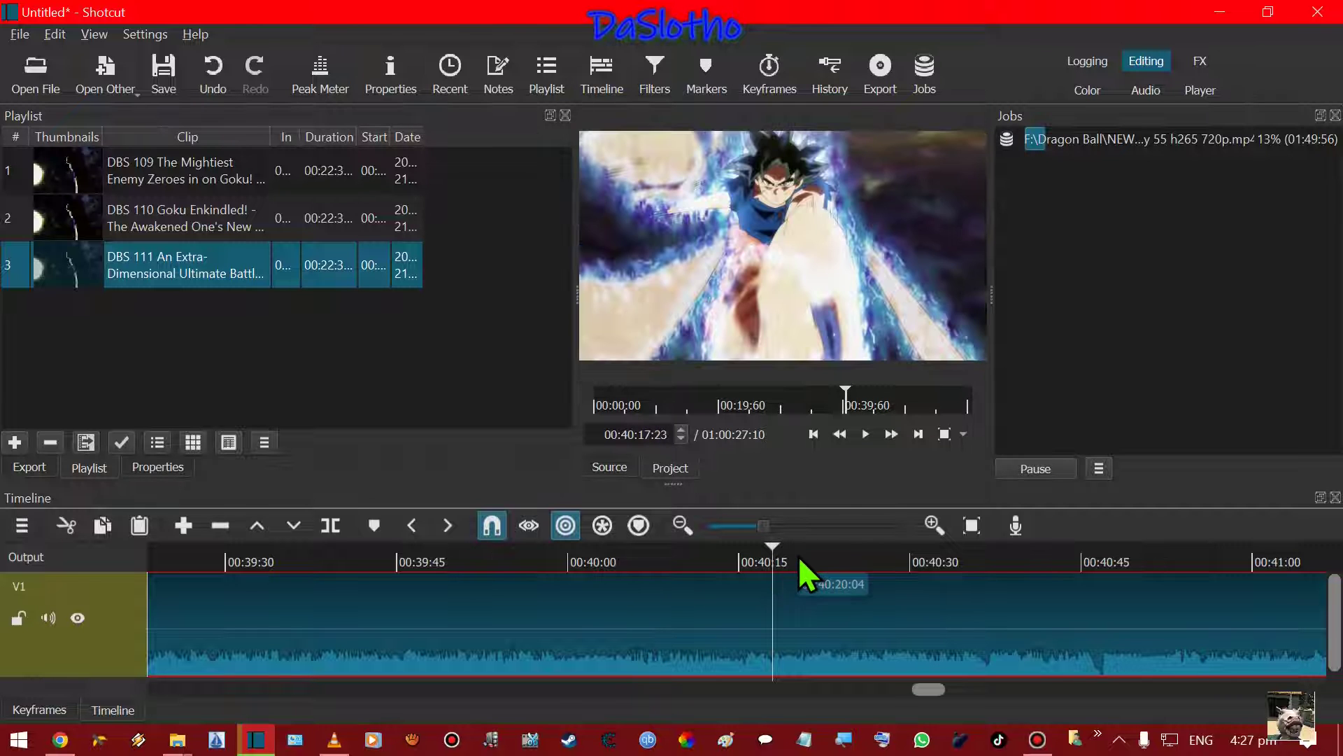
left_click(834, 556)
left_click(931, 553)
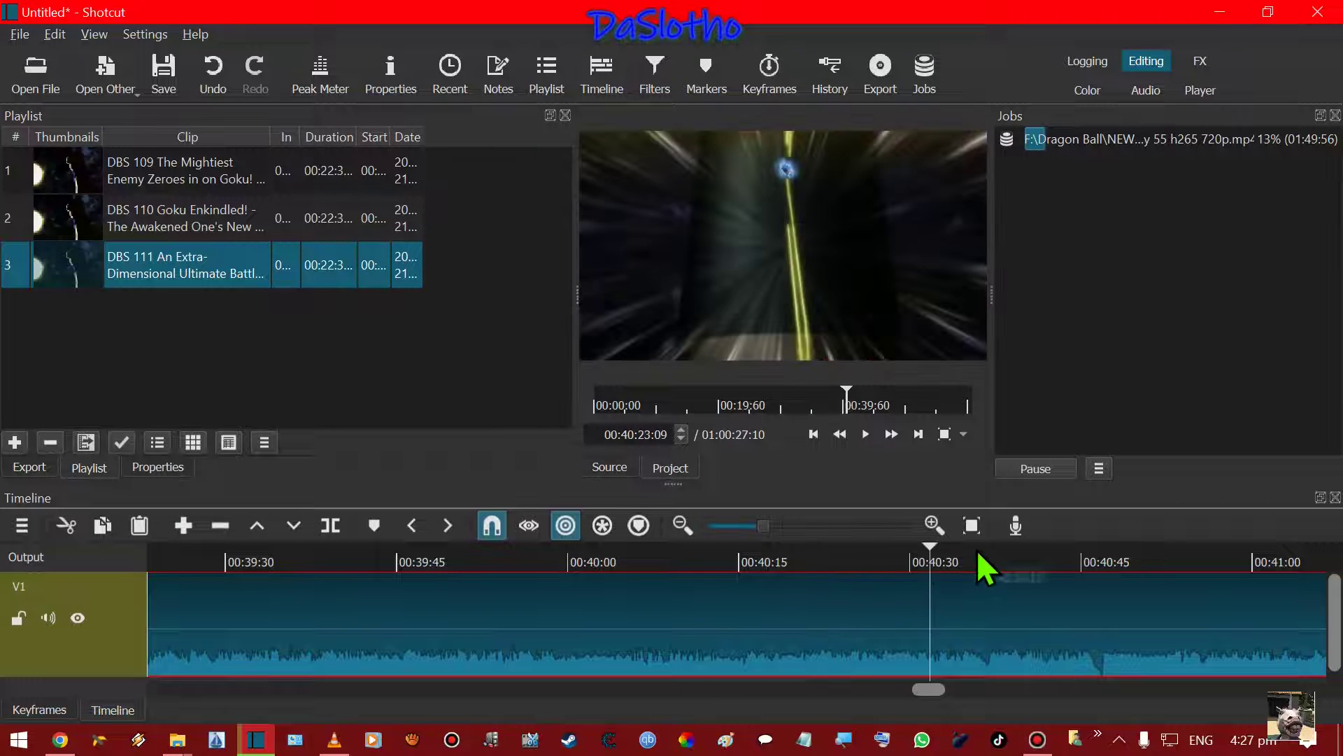
left_click(977, 550)
left_click(1080, 559)
left_click(1099, 561)
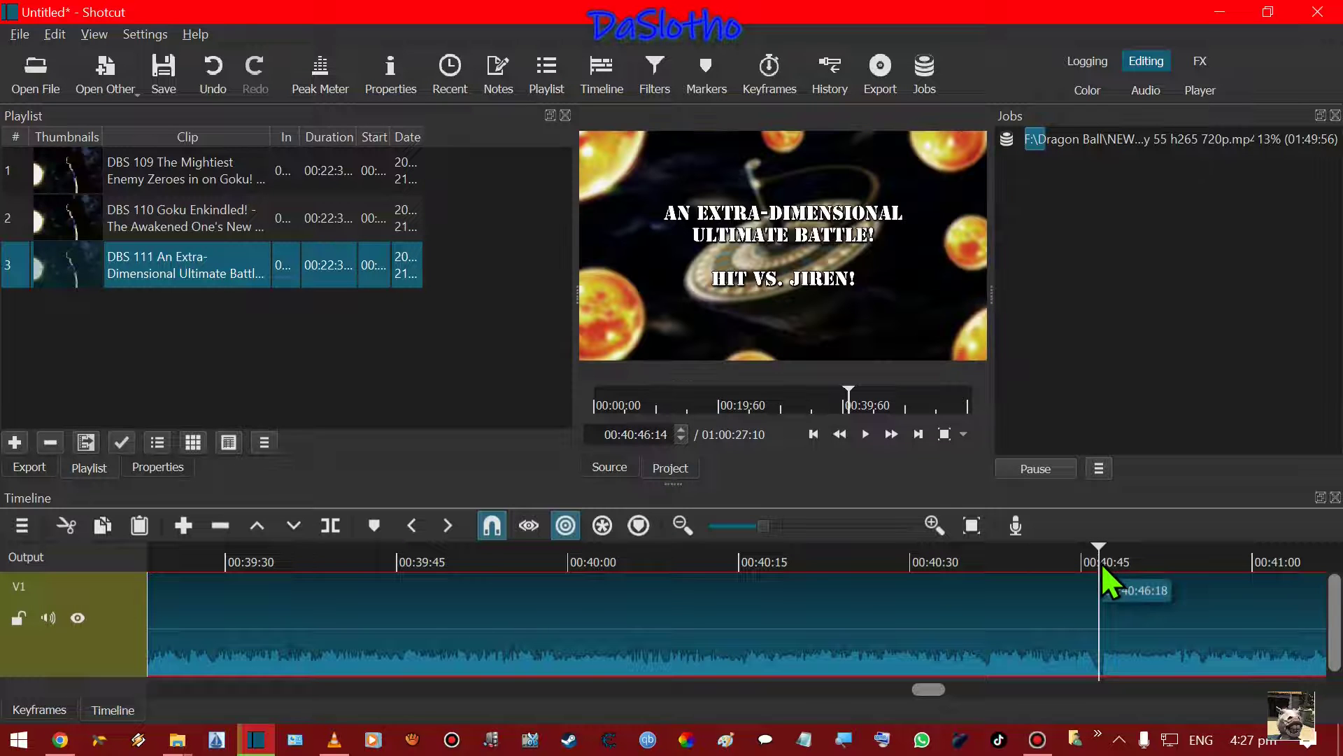
Split the episode 111 clip at 00:40:47:00, just after the title card, and cut the opening portion before it.
left_click_drag(921, 690, 936, 693)
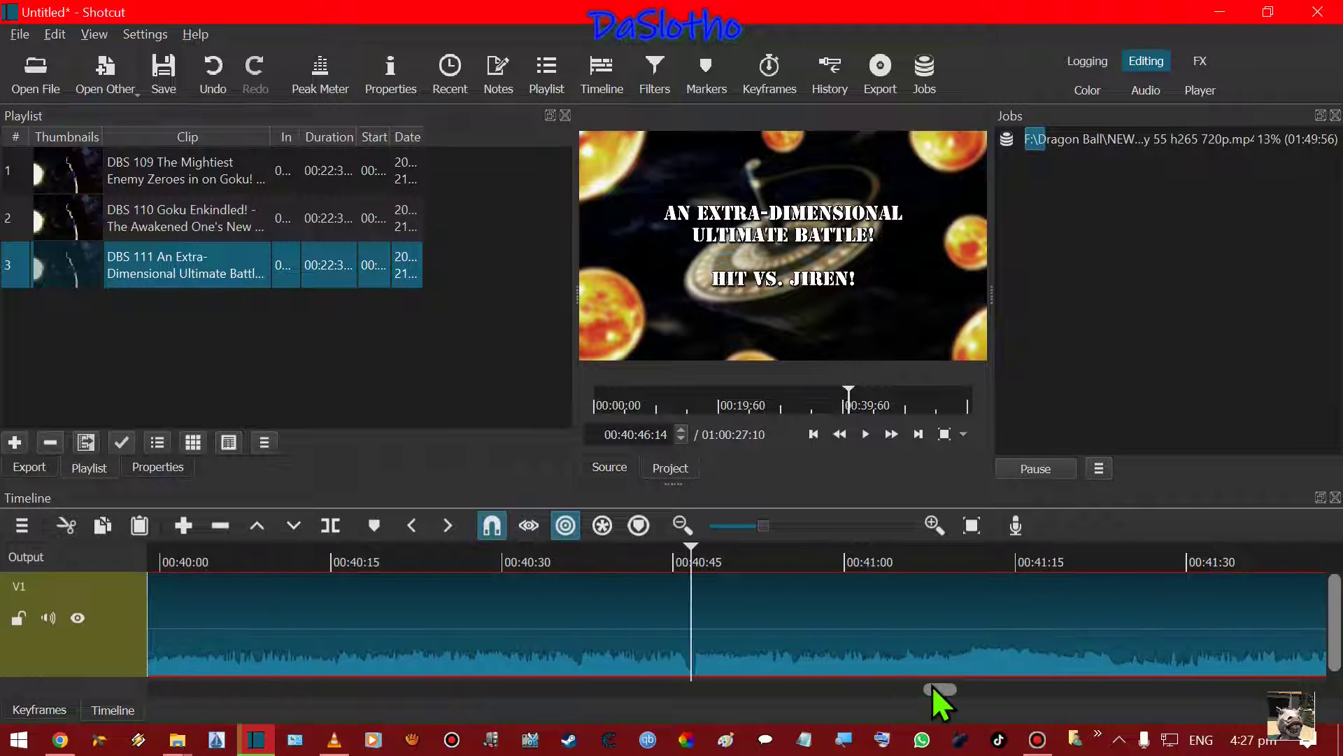
left_click(698, 561)
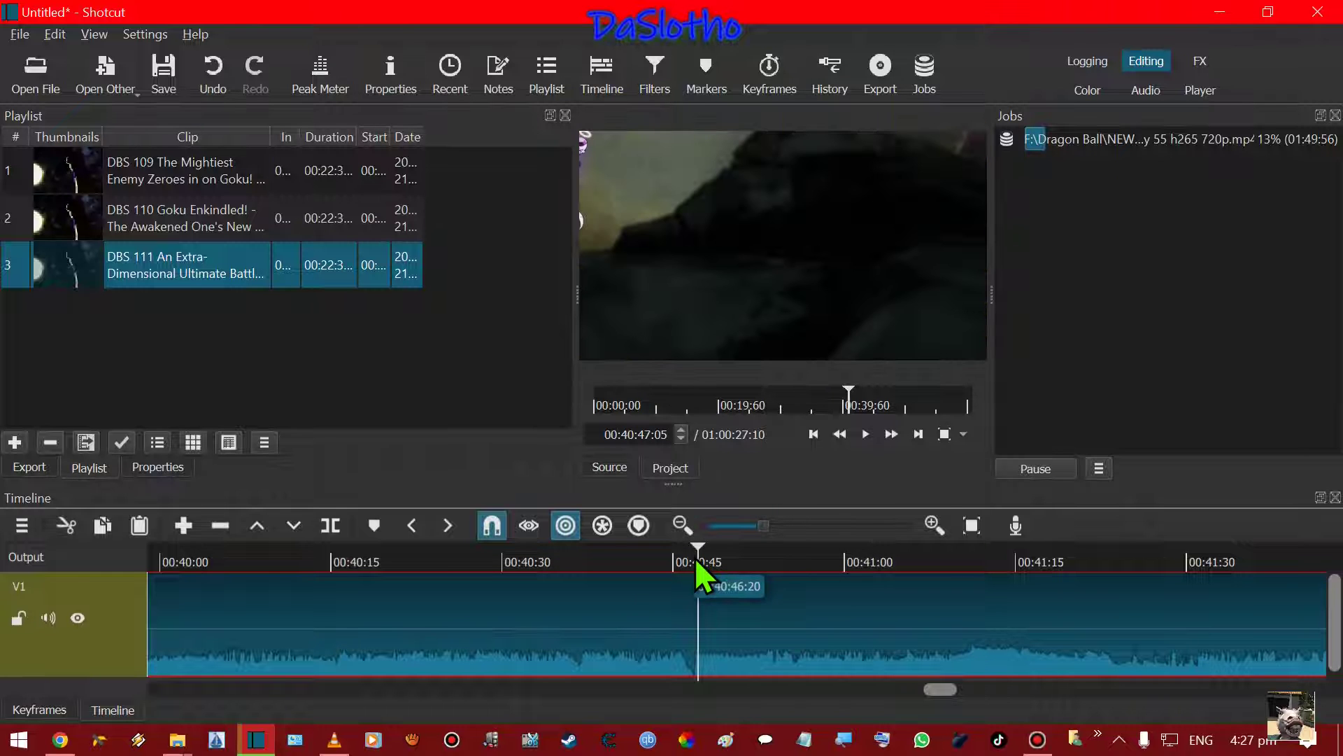
left_click(696, 560)
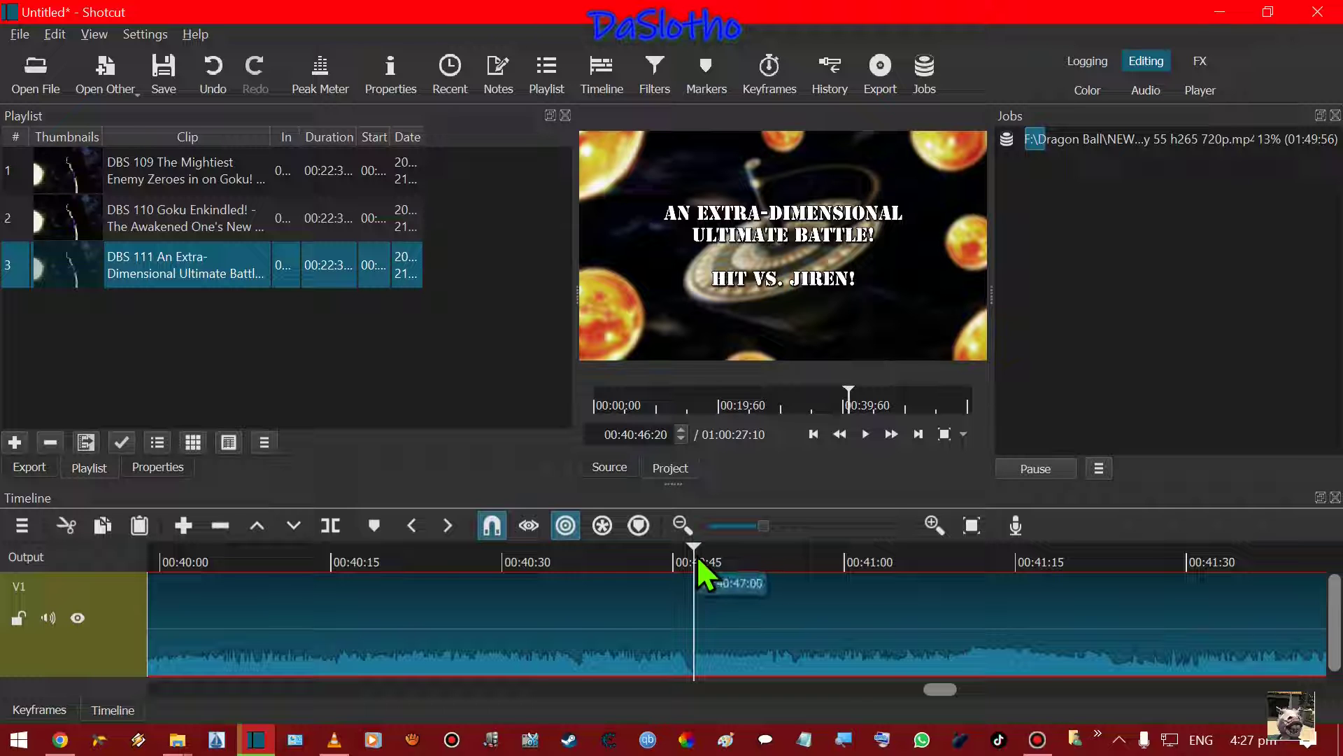
left_click(695, 558)
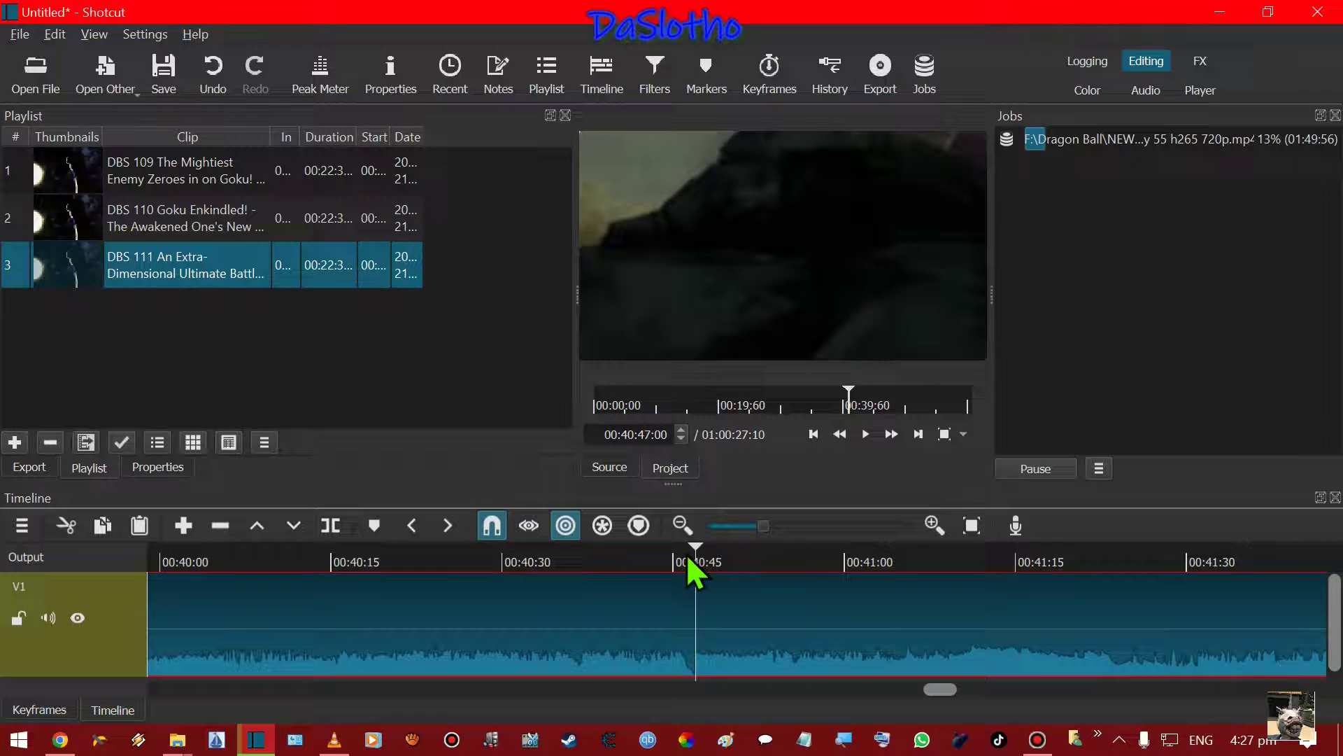
left_click(324, 533)
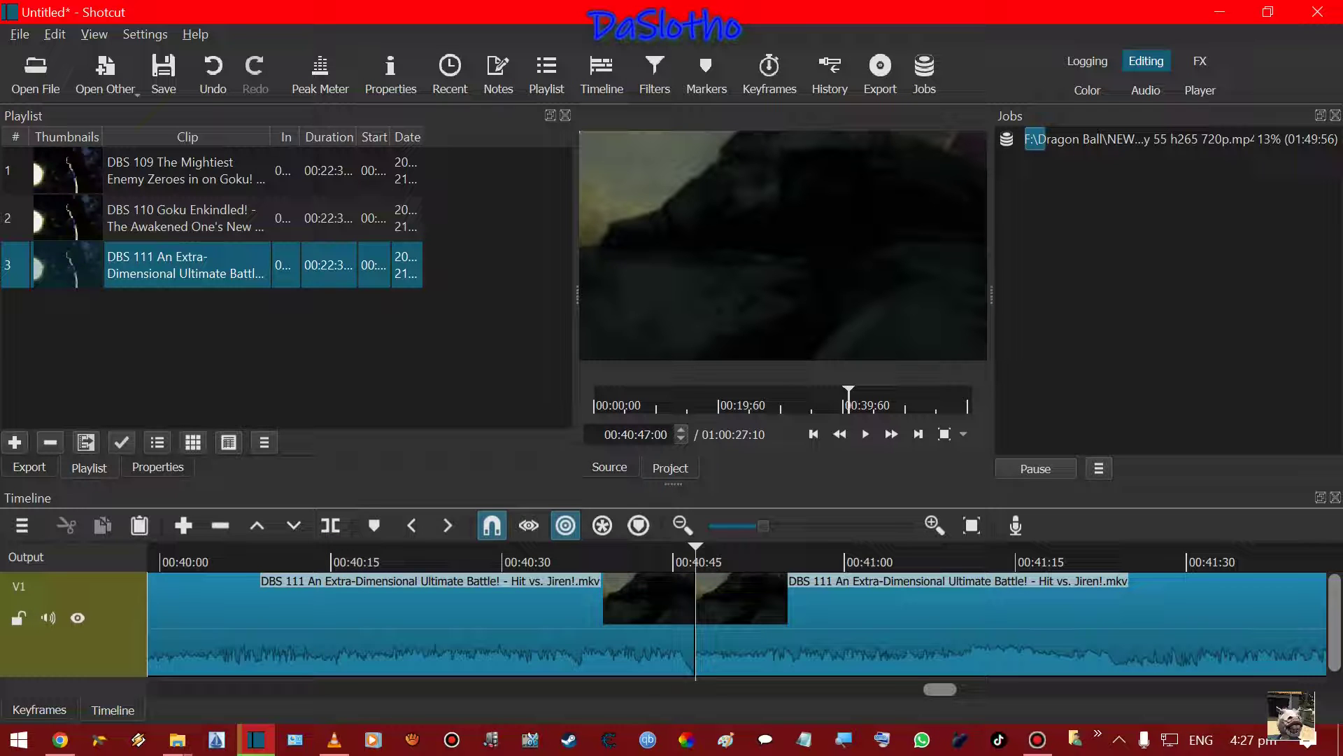
right_click(445, 616)
left_click(481, 522)
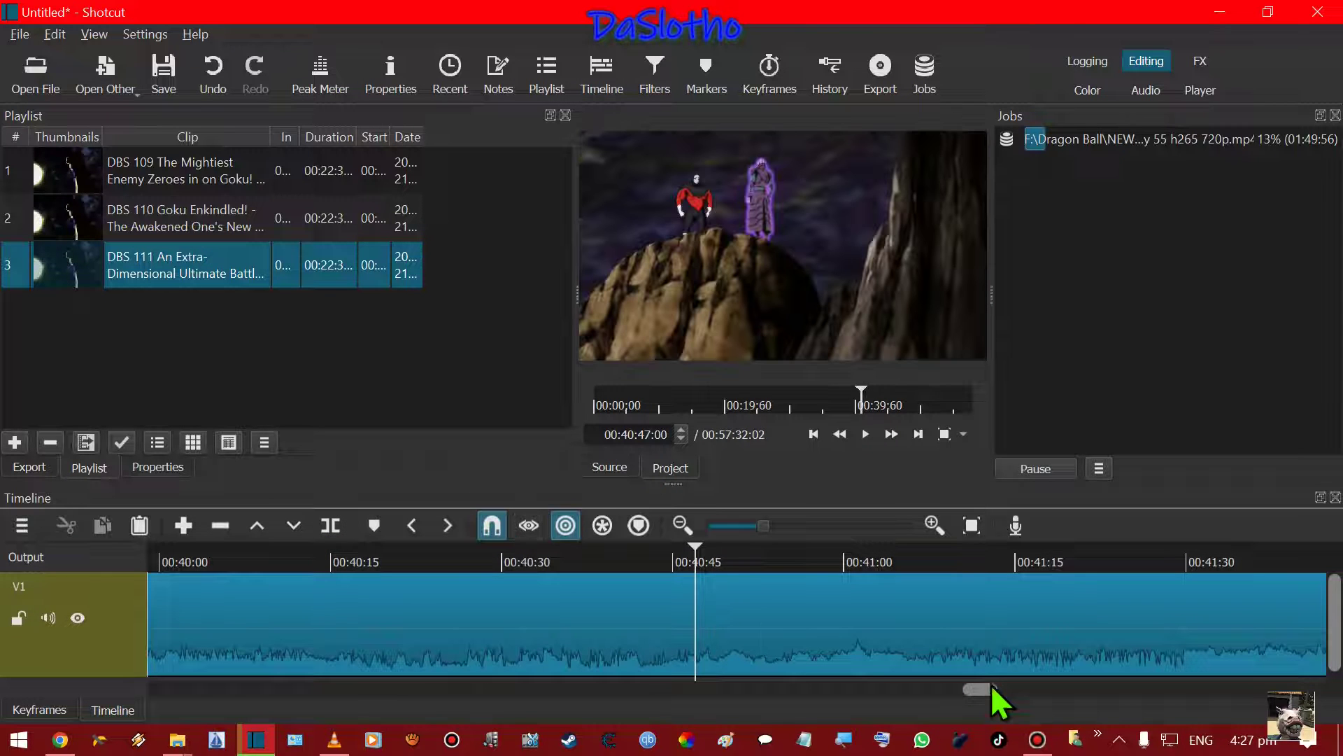
Play back the join between episodes 110 and 111 around 00:37:51 to check the transition.
left_click_drag(988, 690, 914, 696)
left_click(1144, 556)
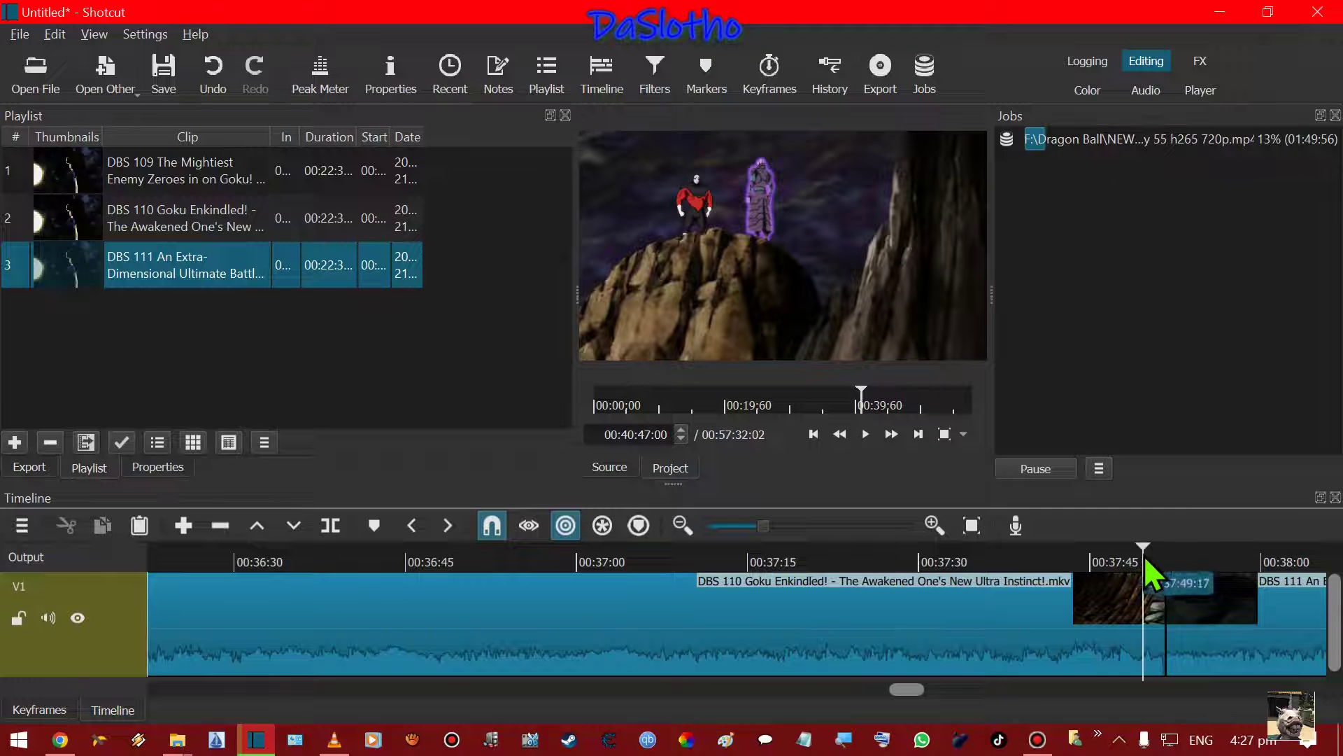
left_click_drag(908, 693, 923, 698)
left_click(866, 436)
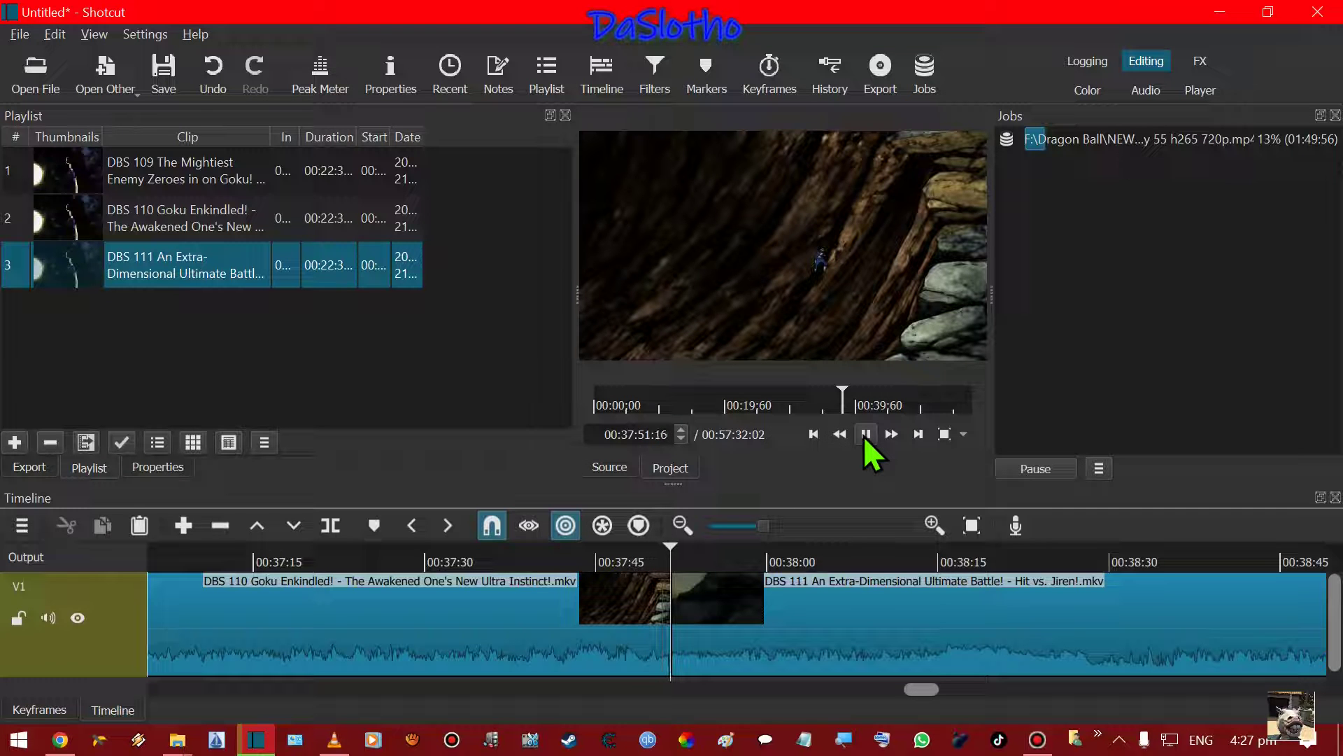
left_click(866, 435)
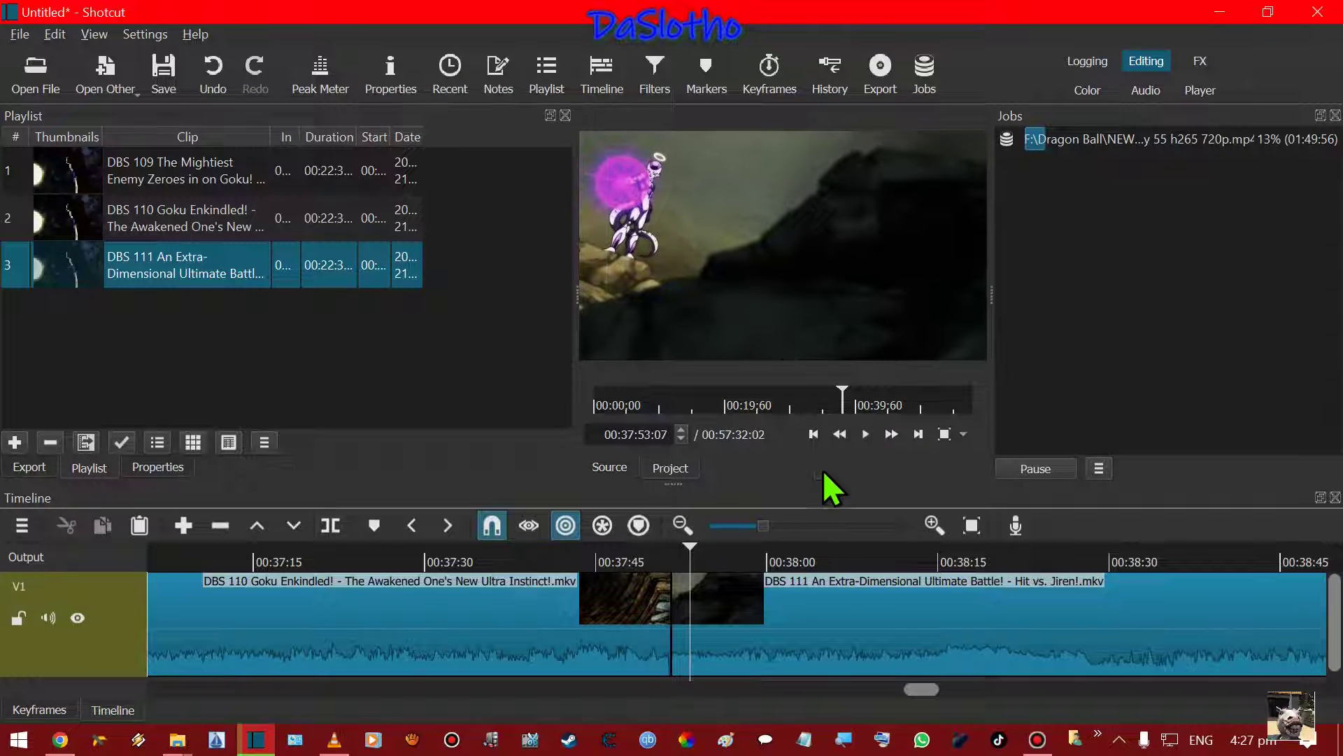
left_click(598, 561)
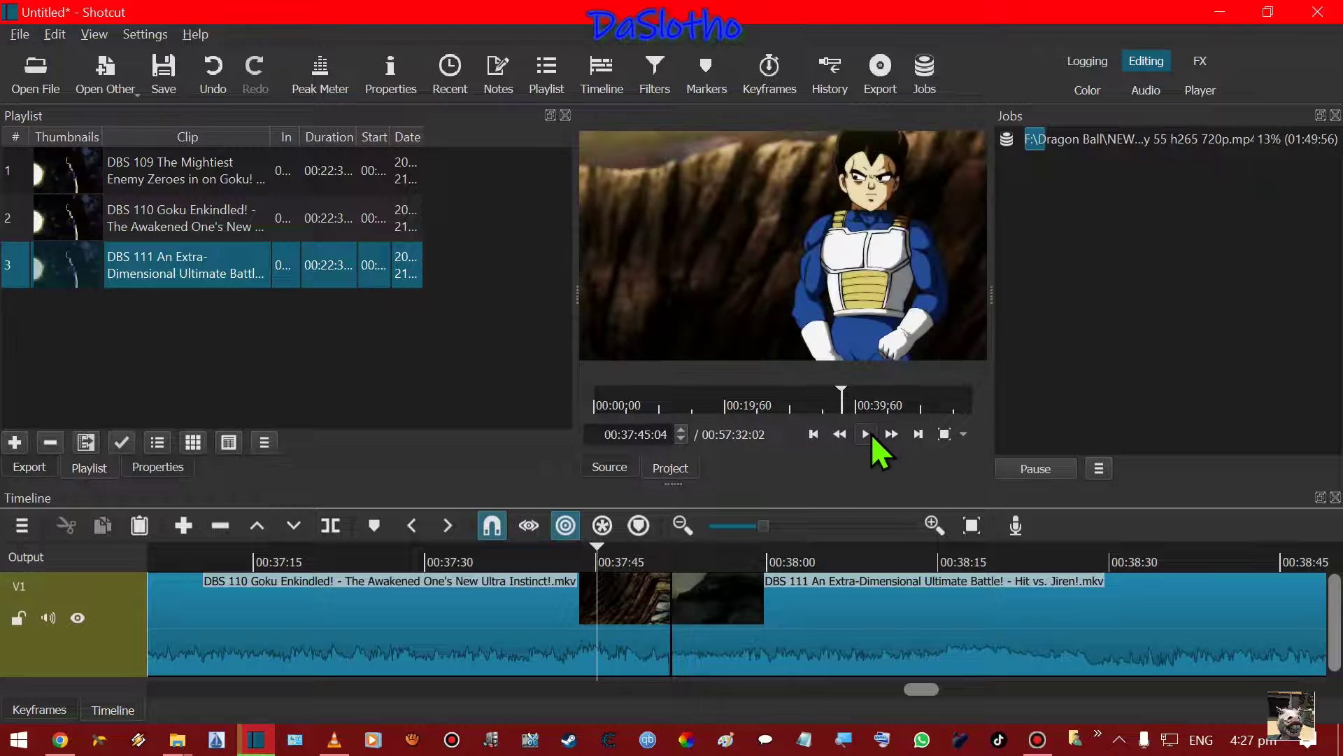
left_click(866, 435)
left_click(641, 561)
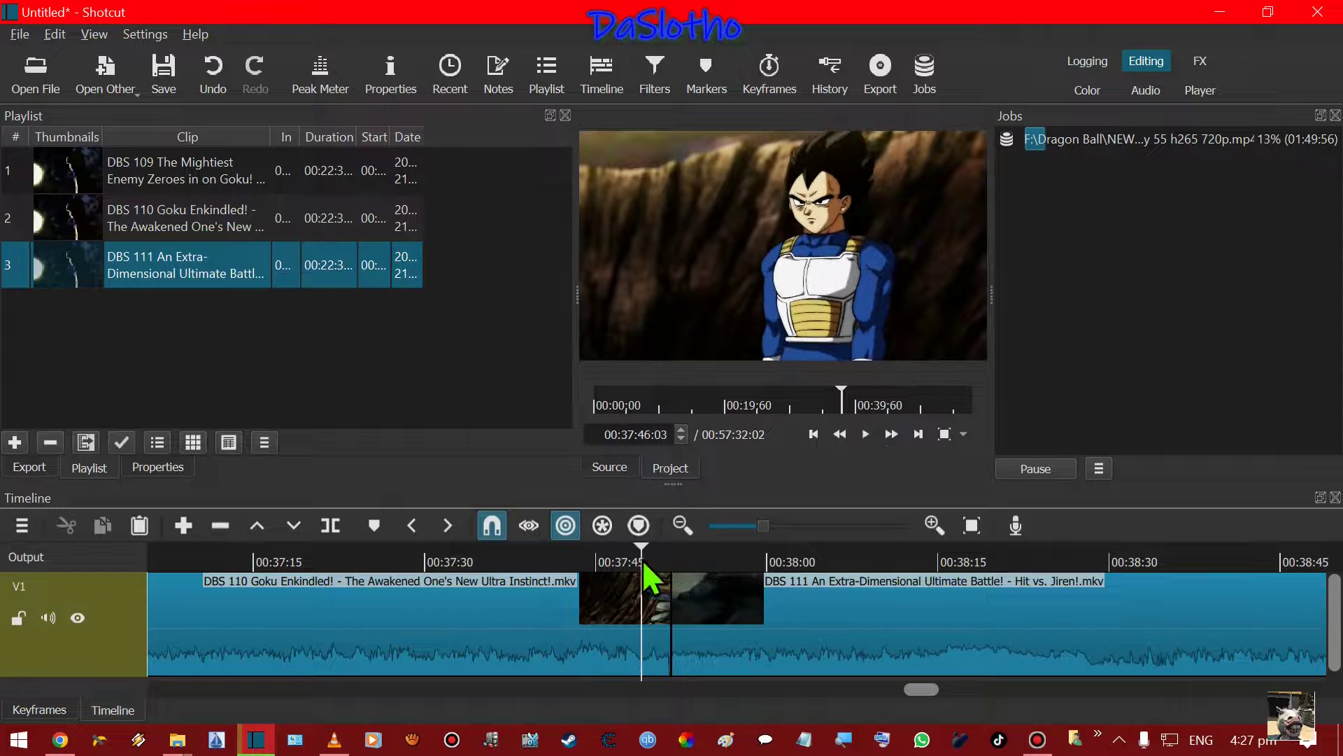
left_click(866, 435)
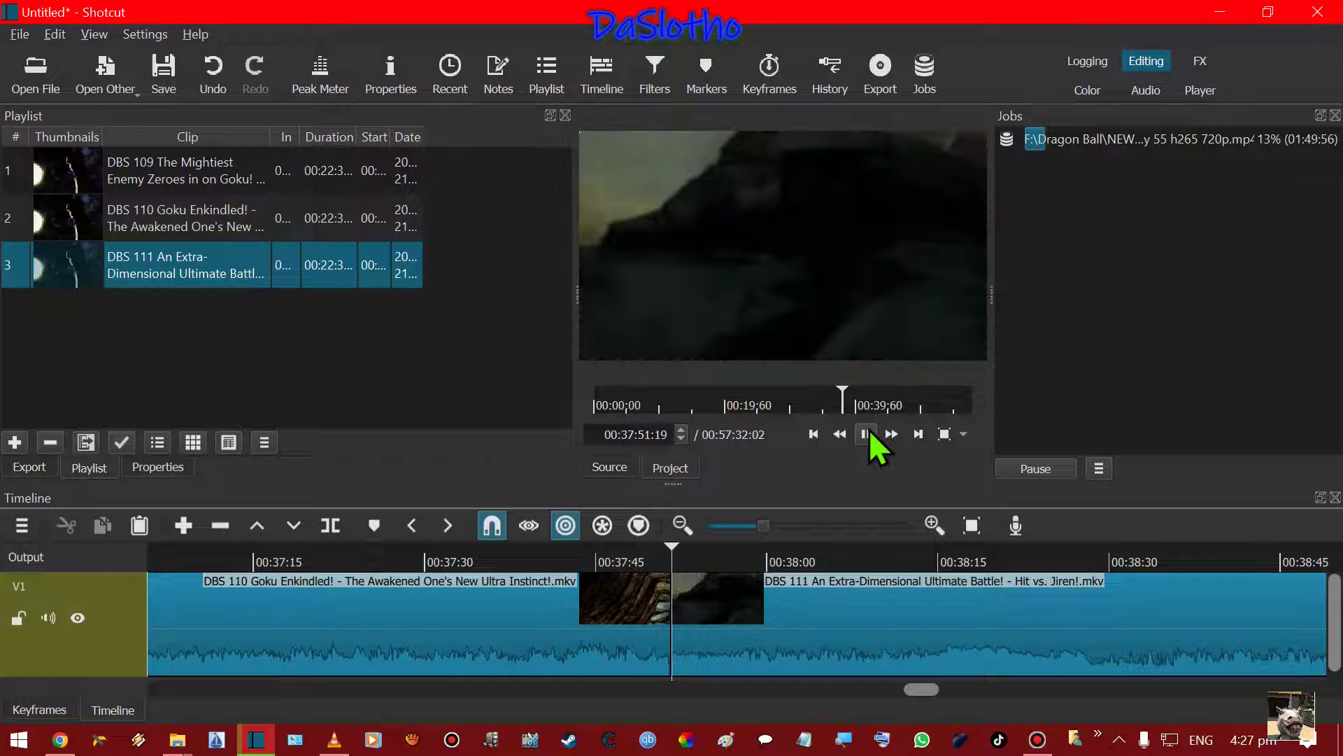
left_click(866, 435)
Split the episode 111 clip at about 00:47:03, where the mid-episode eyecatch begins.
left_click_drag(925, 690, 1110, 690)
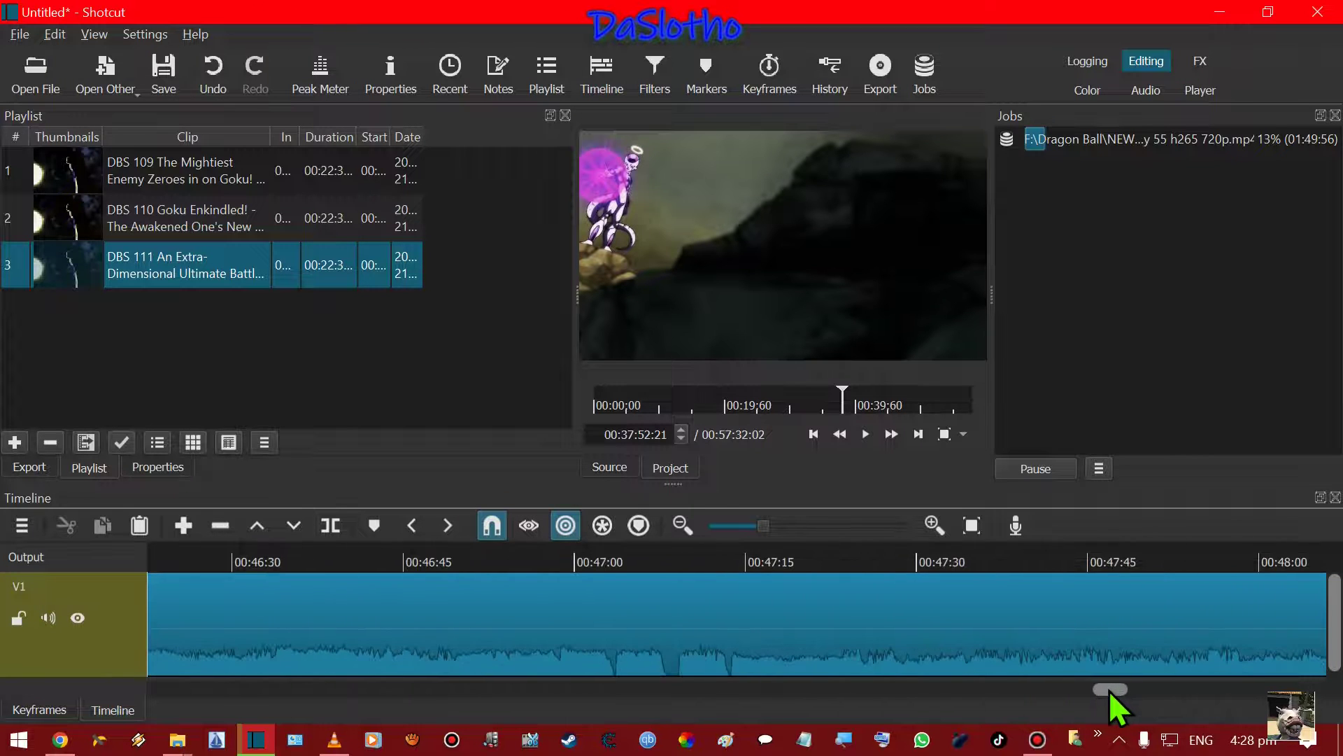
left_click(608, 554)
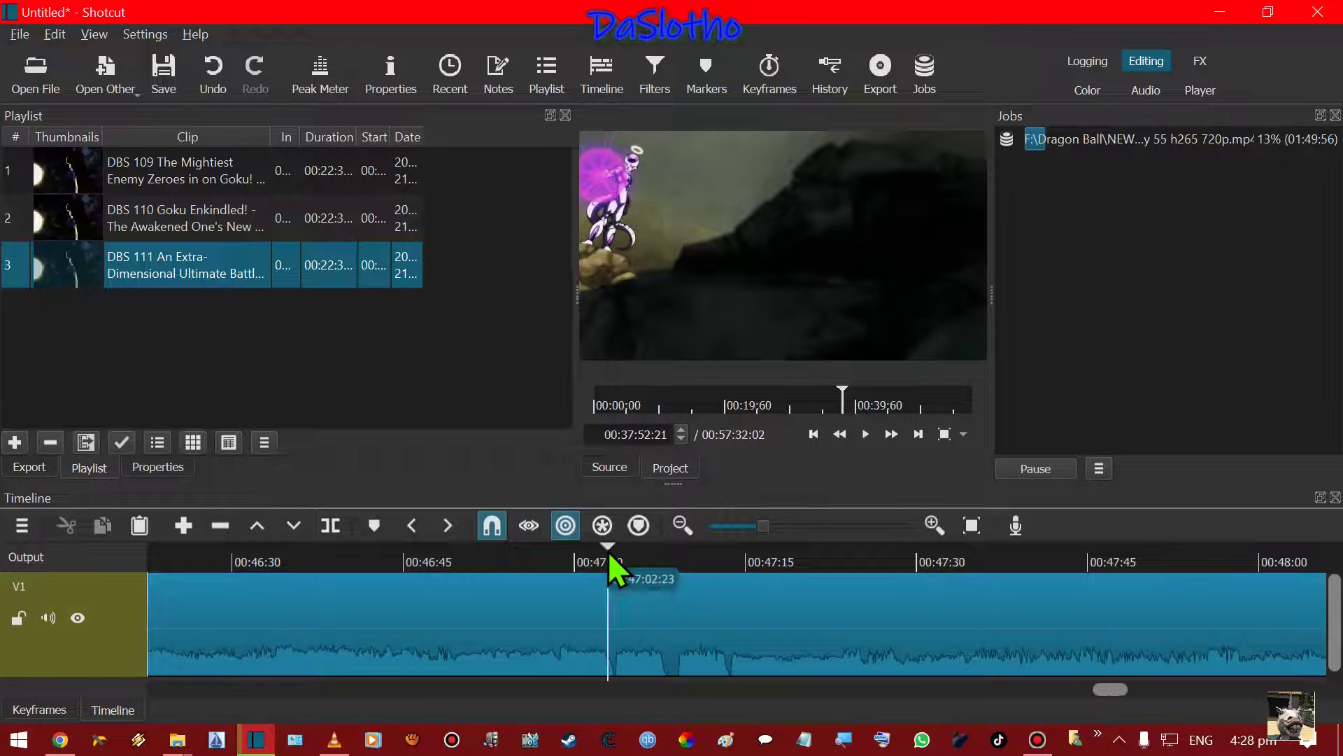
left_click(613, 559)
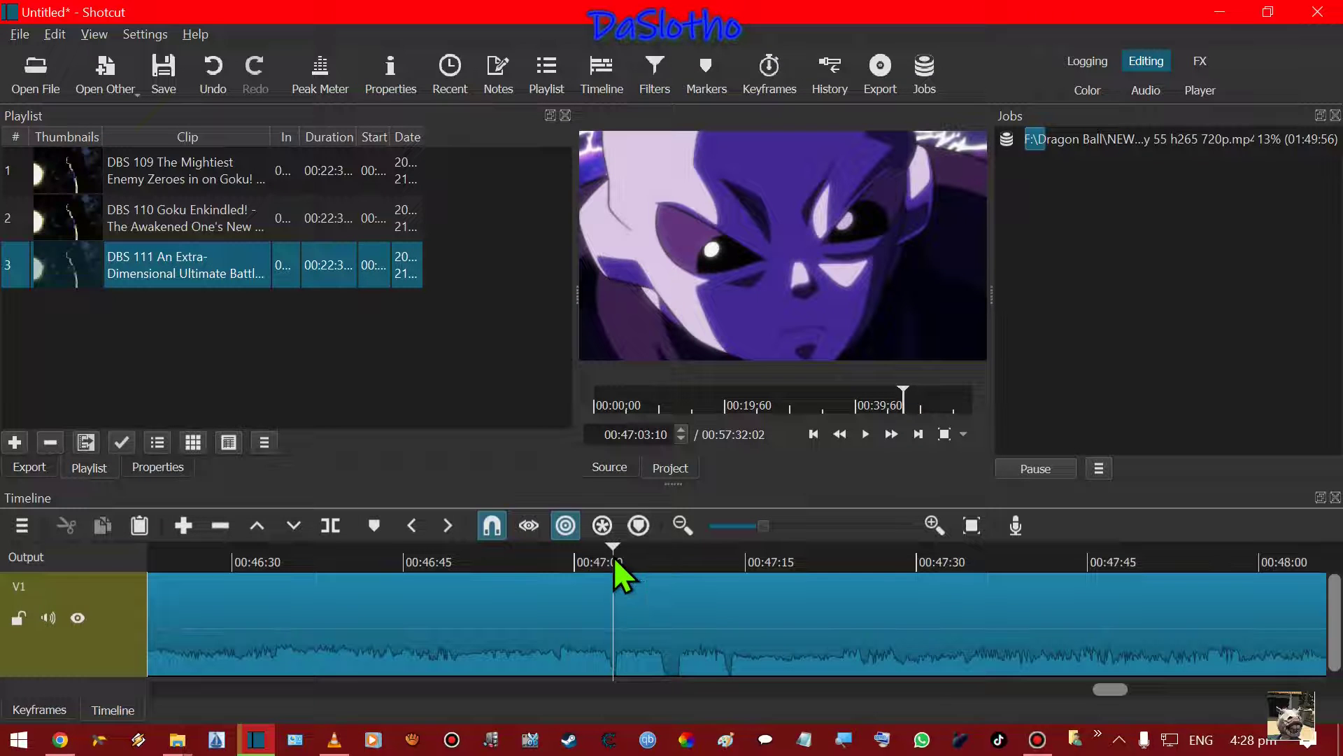
left_click(629, 561)
left_click(616, 561)
left_click(612, 560)
left_click(615, 557)
left_click(616, 561)
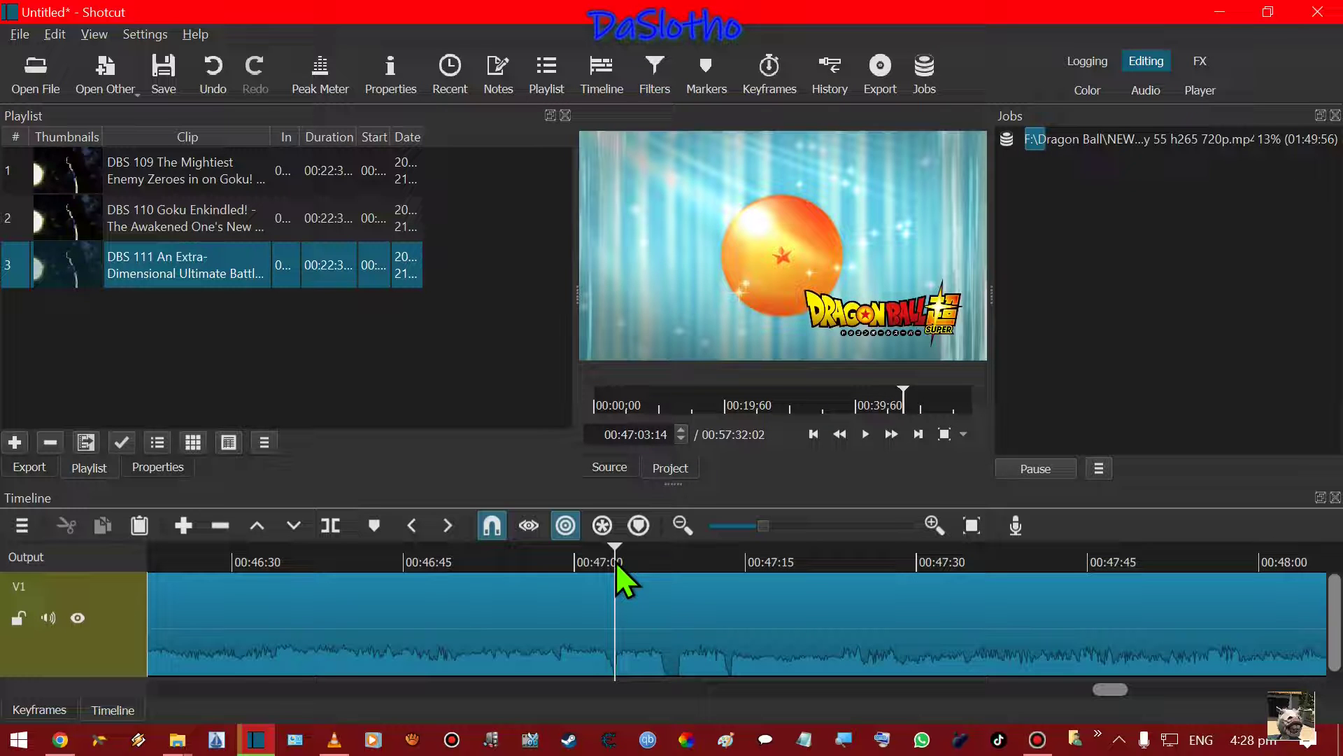
key("s")
Split the episode 111 clip again at 00:47:13:20, after the eyecatch, and cut the short eyecatch segment.
left_click(732, 557)
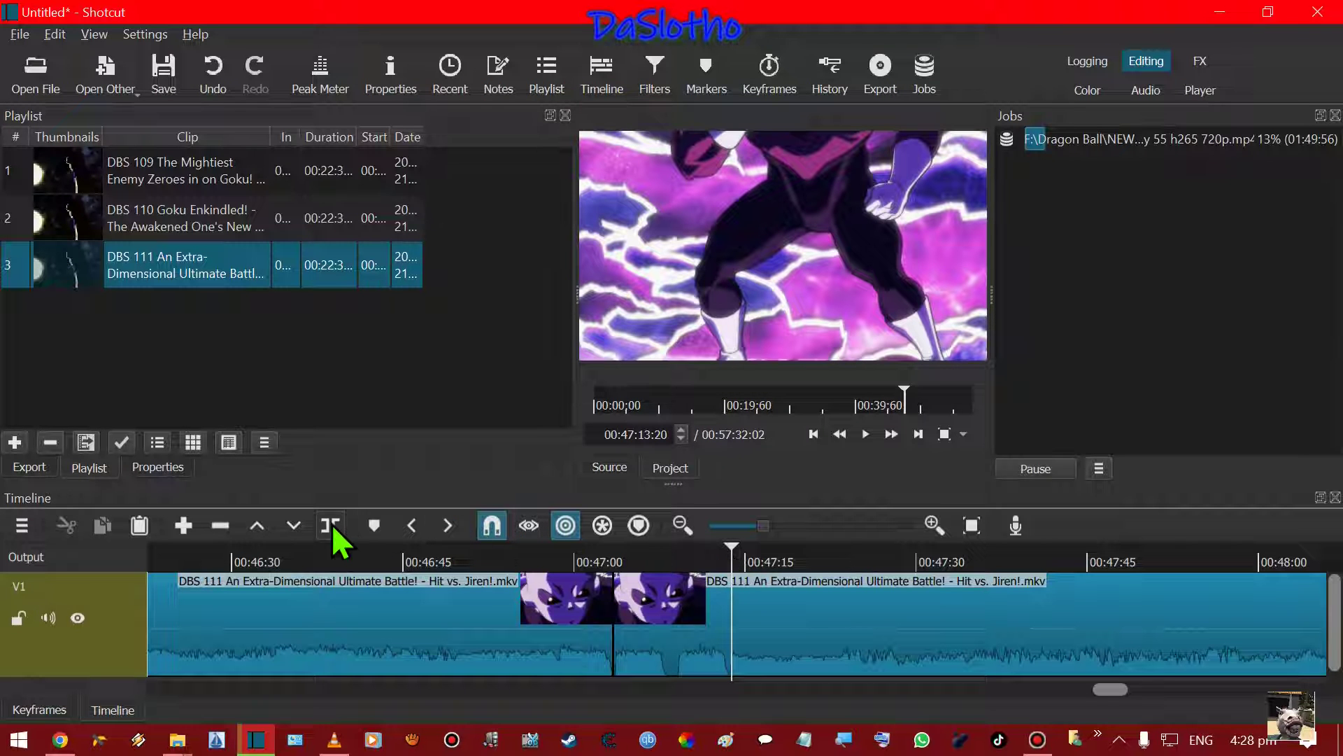
key("s")
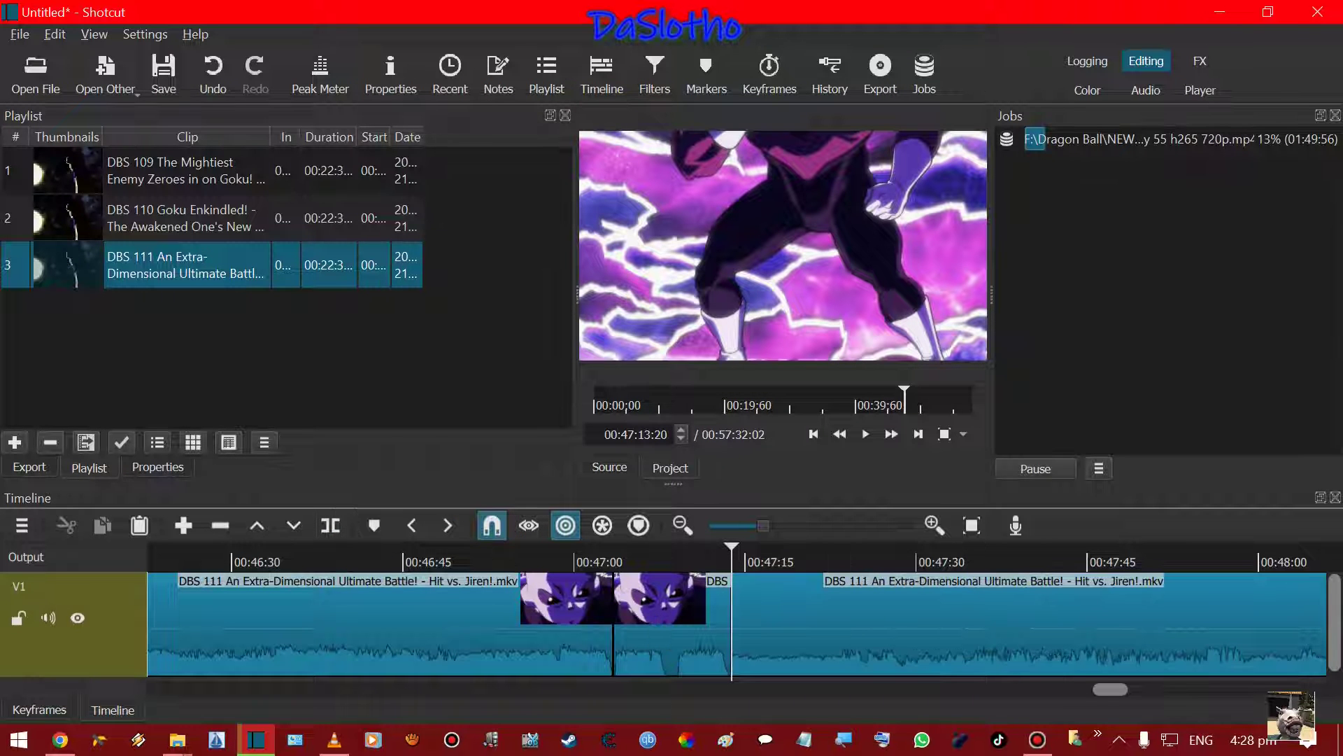
left_click(674, 635)
right_click(673, 634)
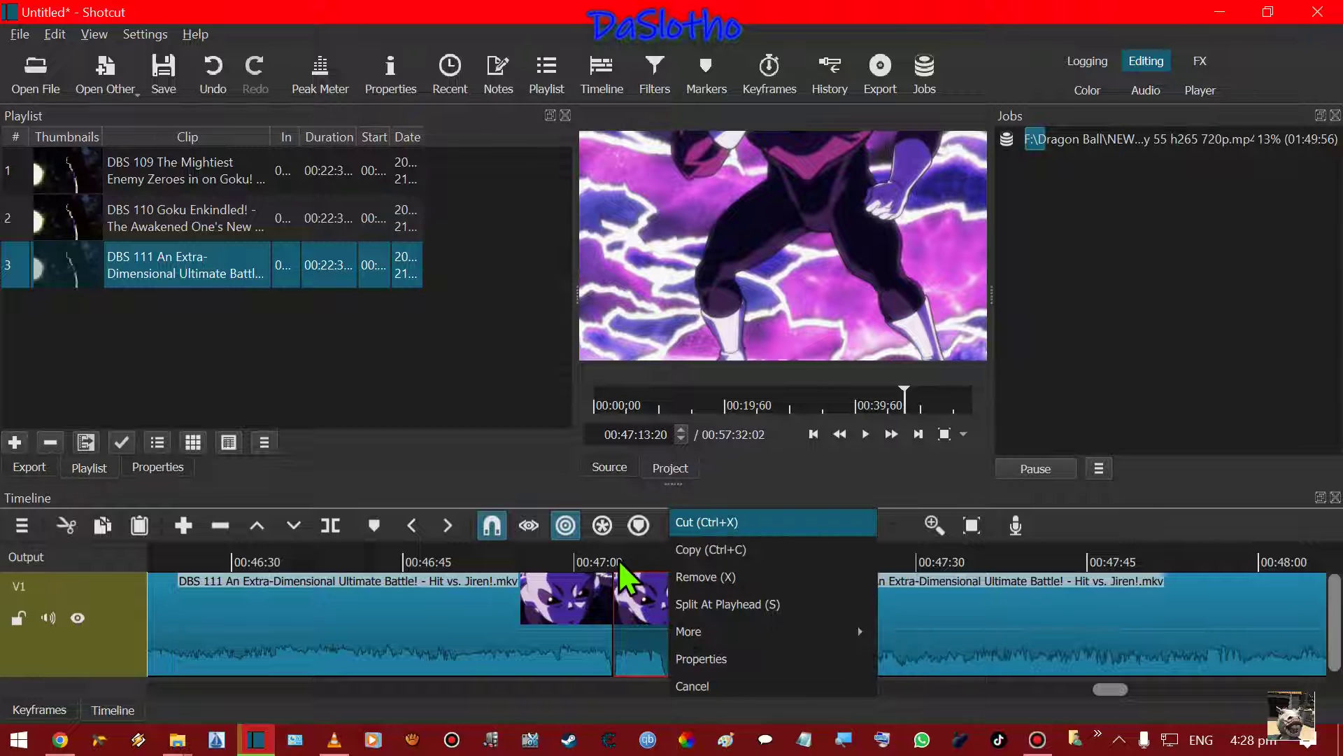
key("Return")
Play back episode 111 from about 00:47:01 to check the join where the eyecatch was cut.
left_click(590, 553)
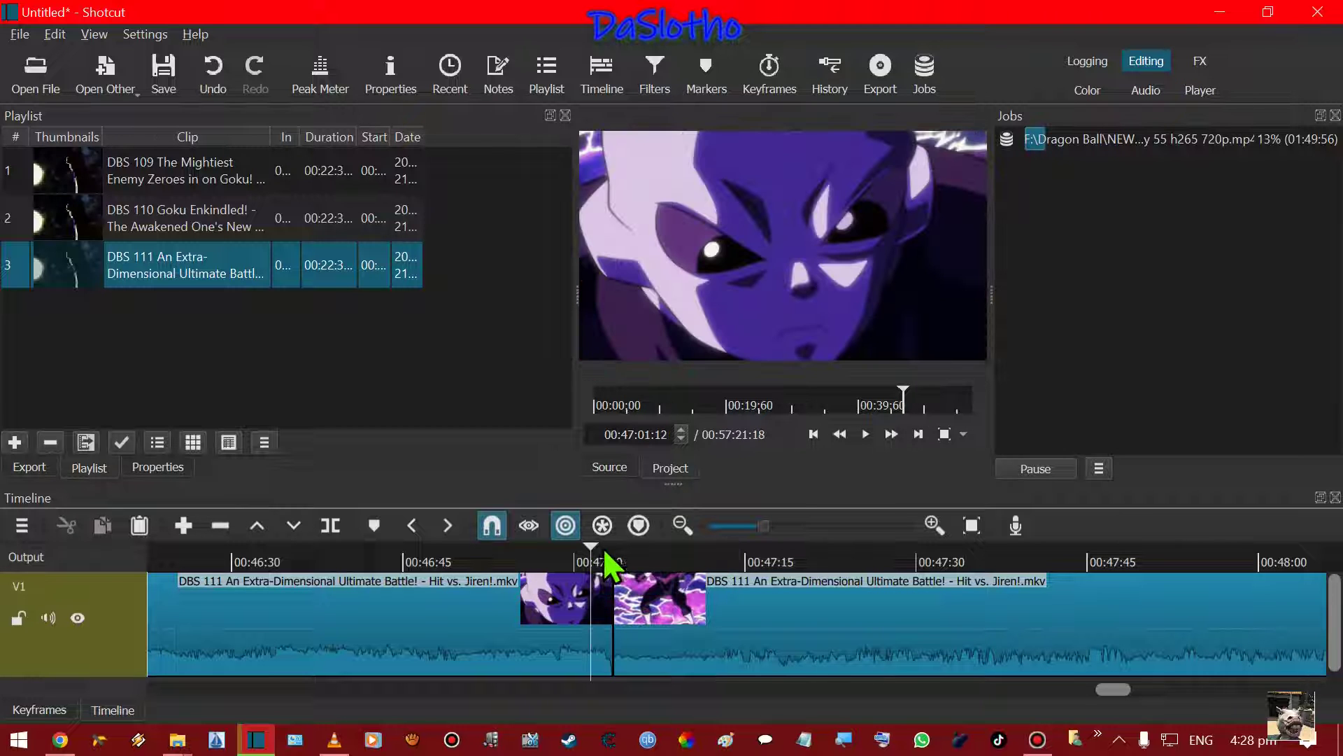
left_click(866, 435)
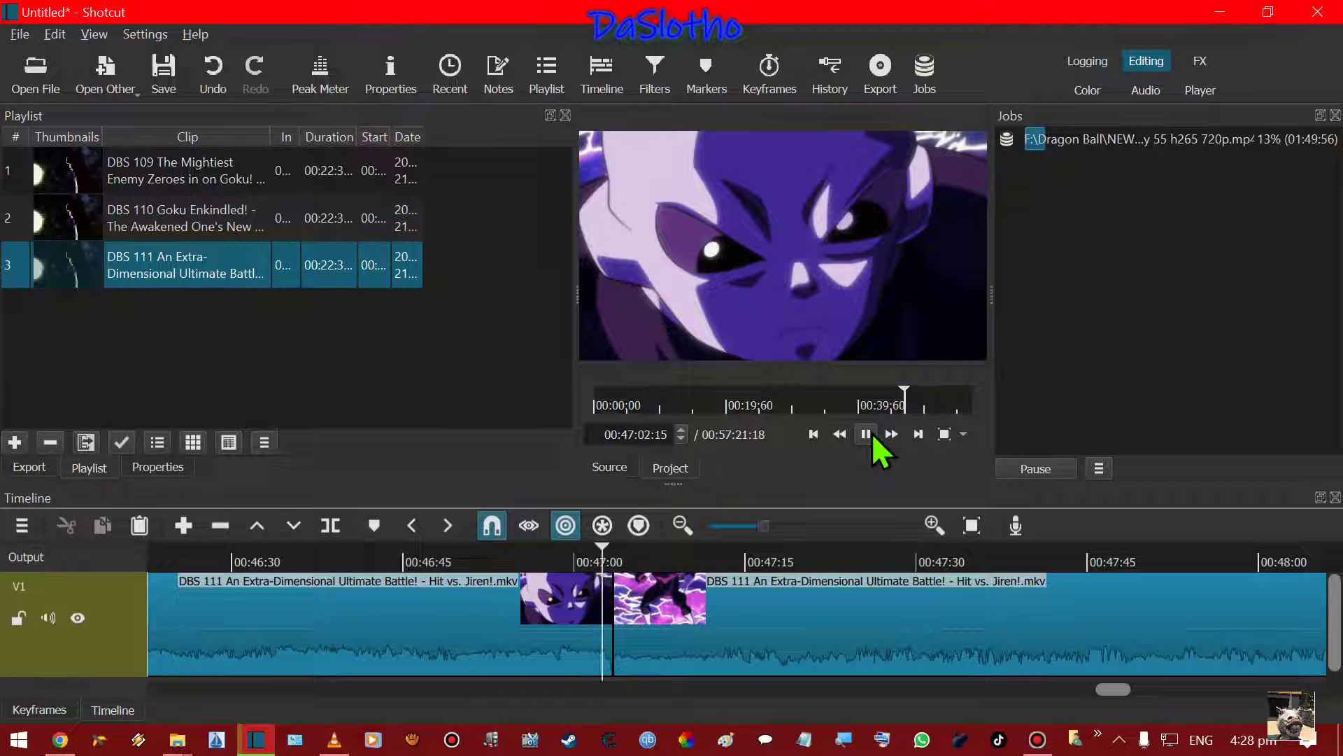
left_click(870, 437)
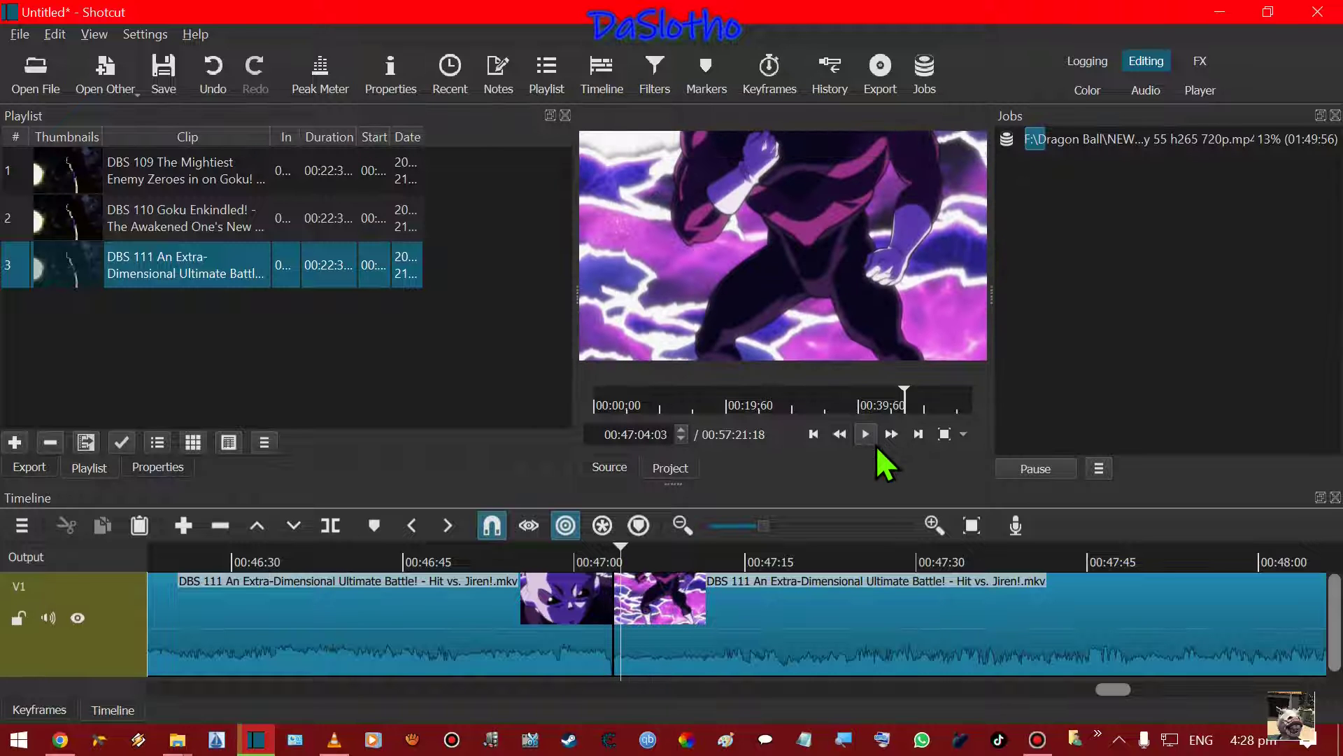
Preview the end of episode 111 between about 00:55:18 and 00:56:06 to find where the ending section begins.
left_click_drag(1111, 688, 1291, 687)
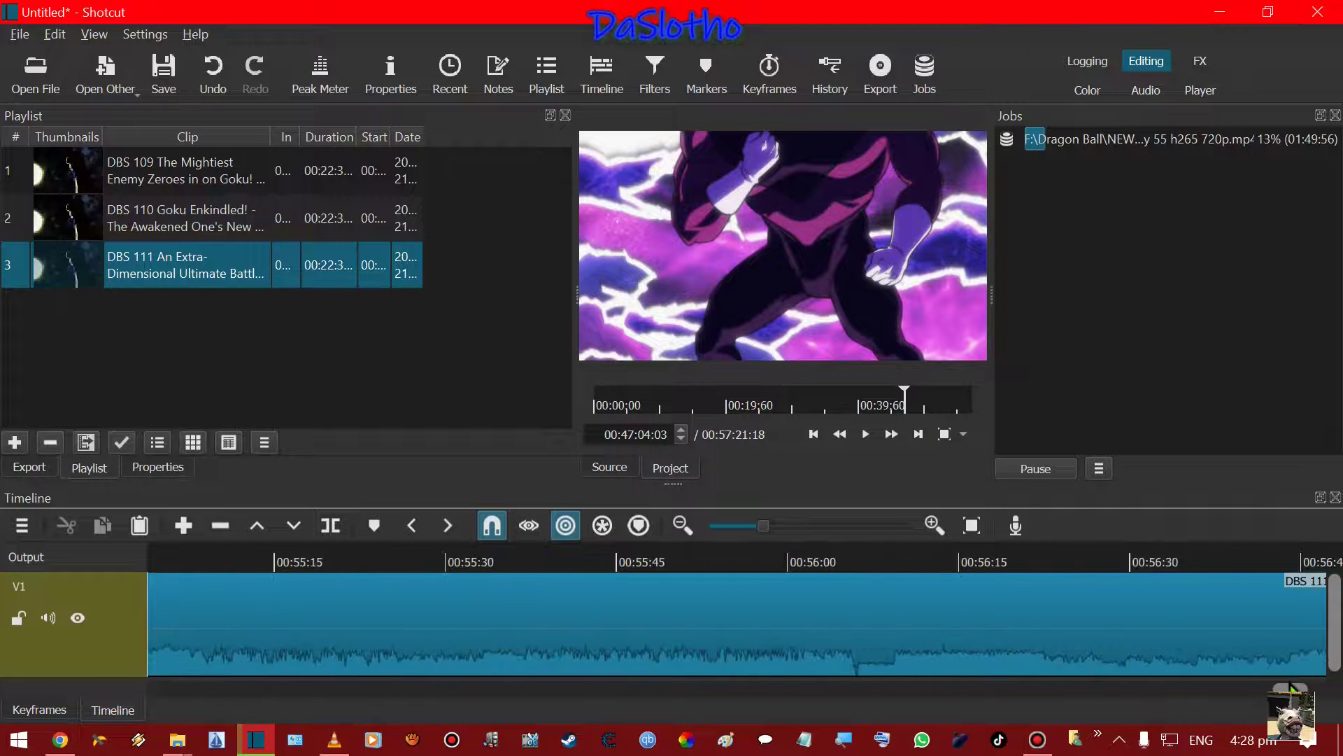
left_click(859, 557)
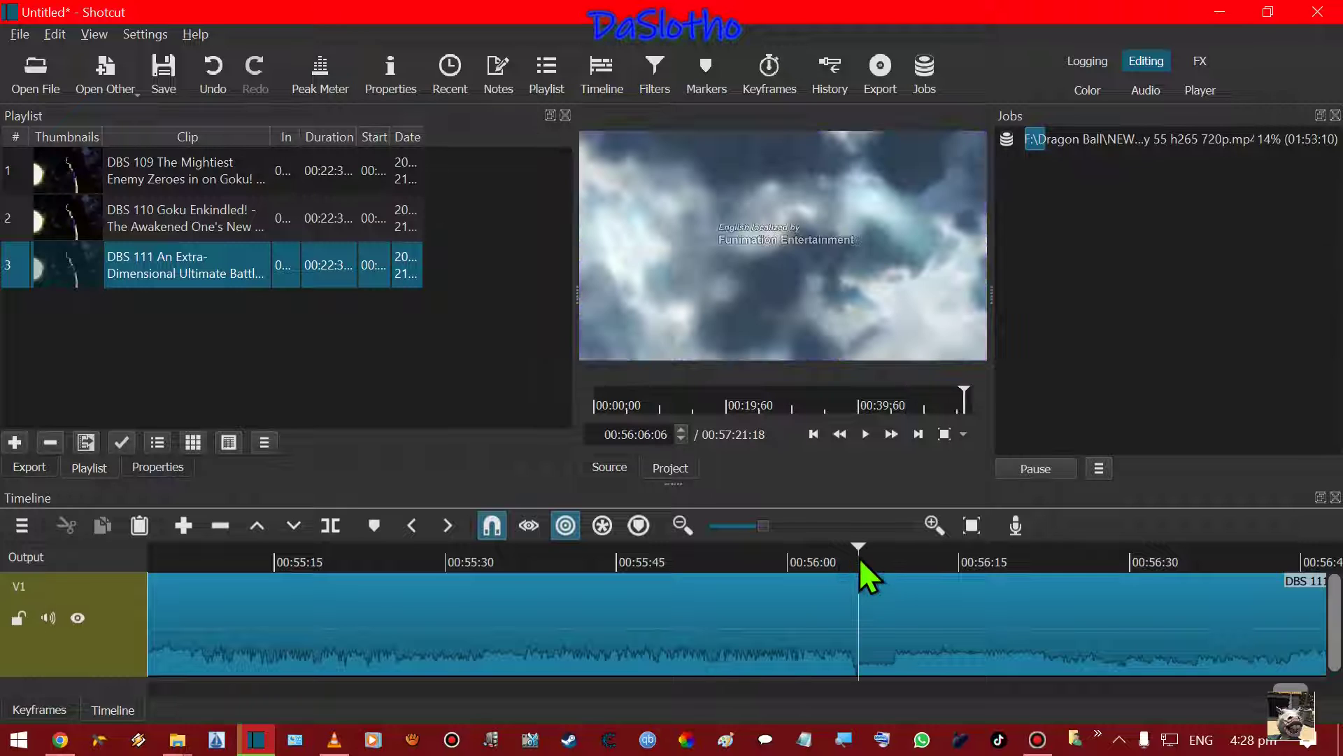
left_click(787, 552)
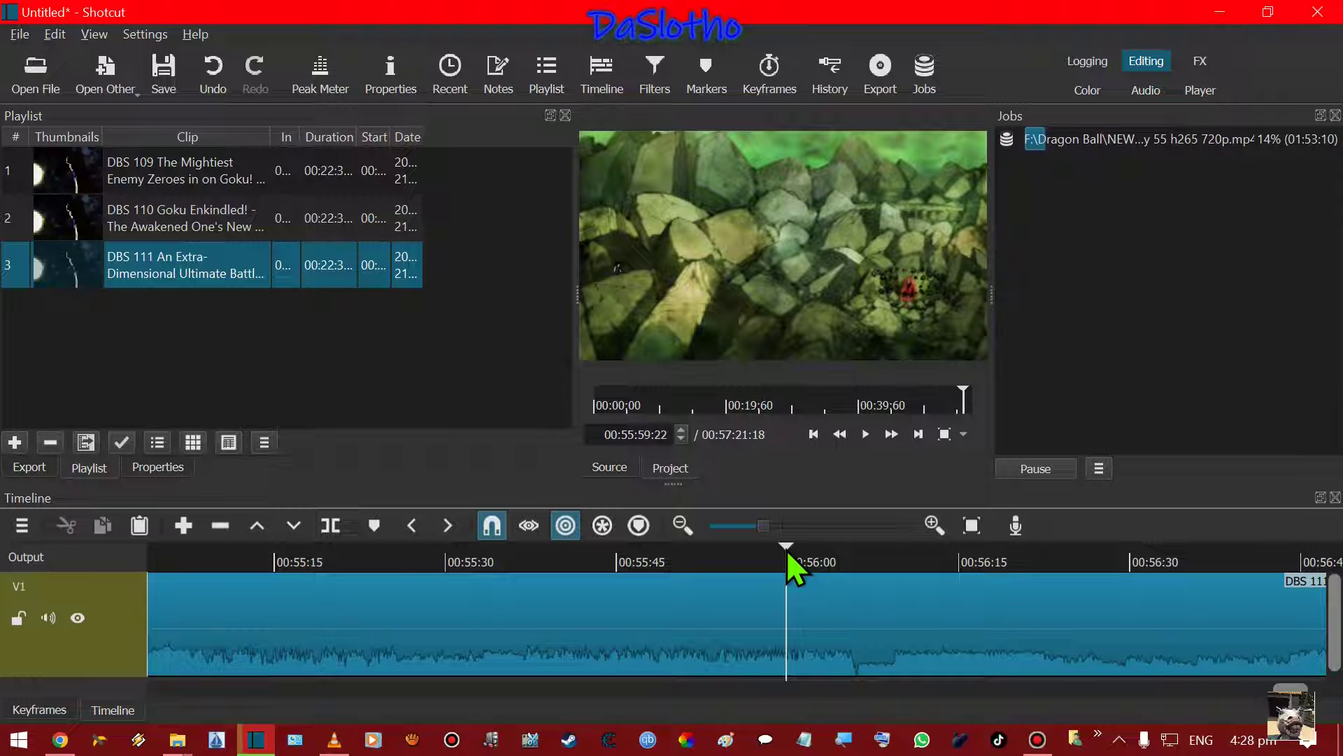
left_click(867, 433)
left_click(394, 566)
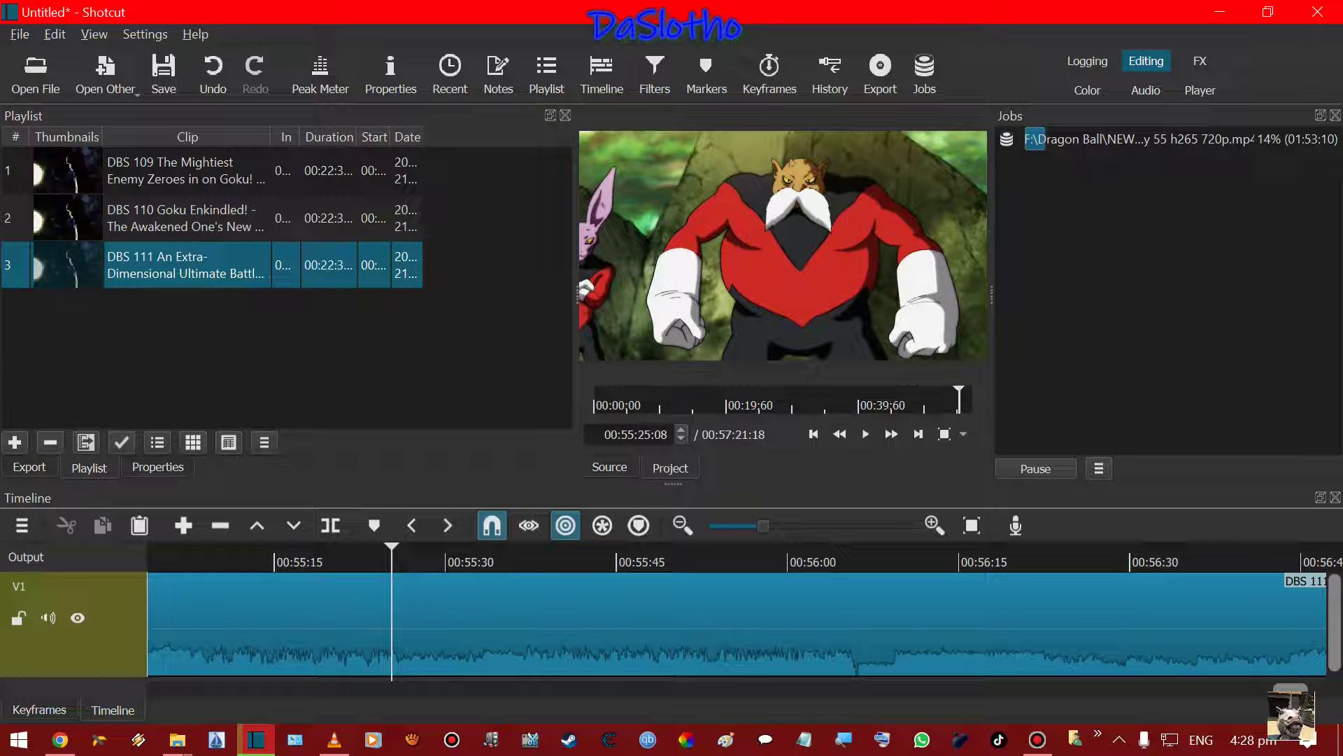
left_click(319, 554)
left_click(866, 434)
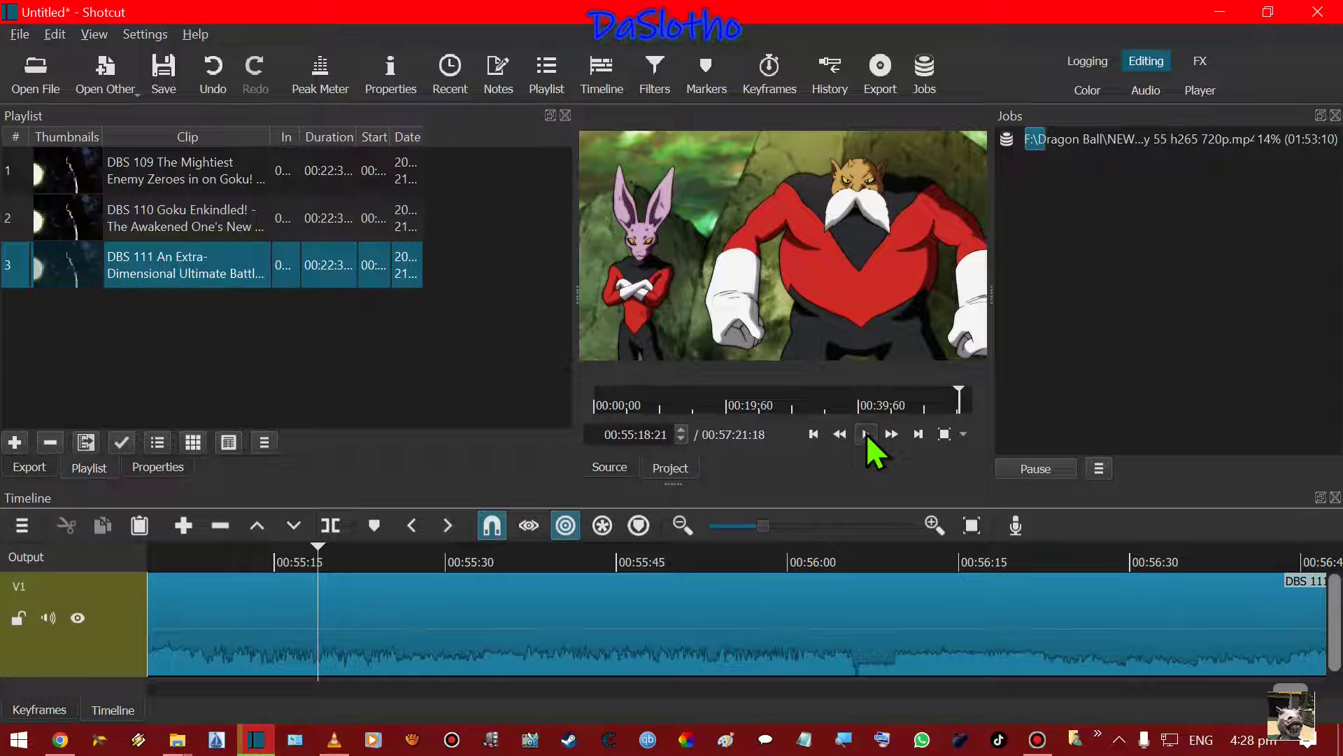
left_click(867, 434)
Split the episode 111 clip at 00:55:33:11 and cut everything after that point.
left_click(378, 570)
left_click(480, 588)
left_click(534, 564)
left_click(866, 434)
left_click(866, 434)
left_click(478, 563)
left_click(867, 435)
left_click(867, 435)
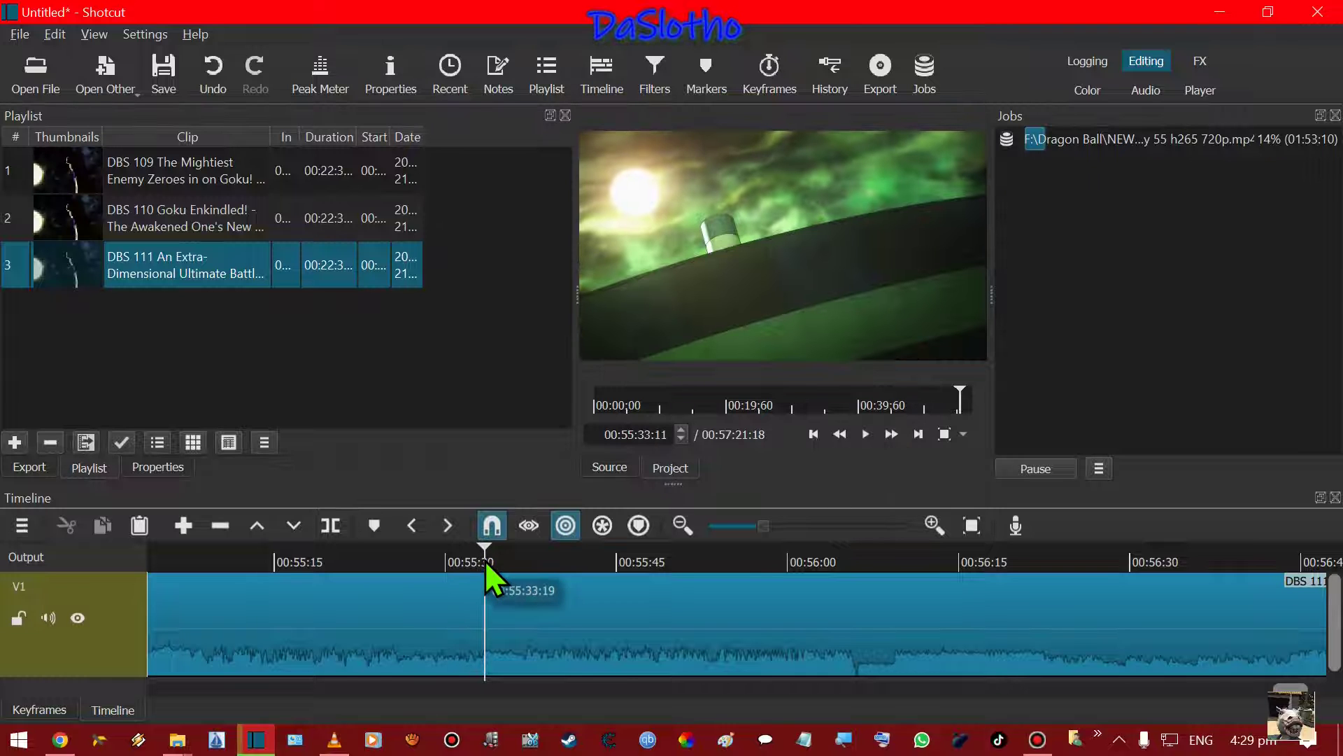
left_click(330, 526)
right_click(832, 651)
left_click(880, 526)
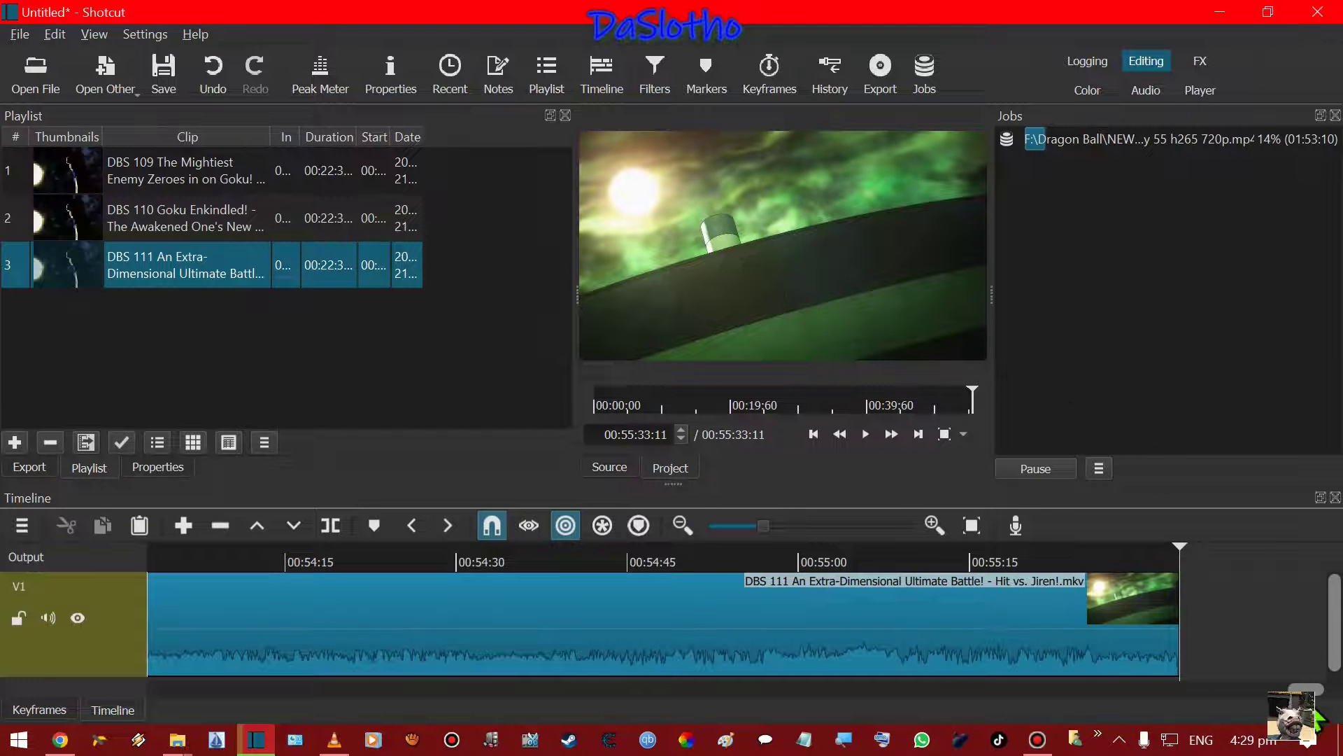
Return the playhead to the start of the joined timeline and select the first episode 109 clip.
left_click_drag(1302, 689, 157, 693)
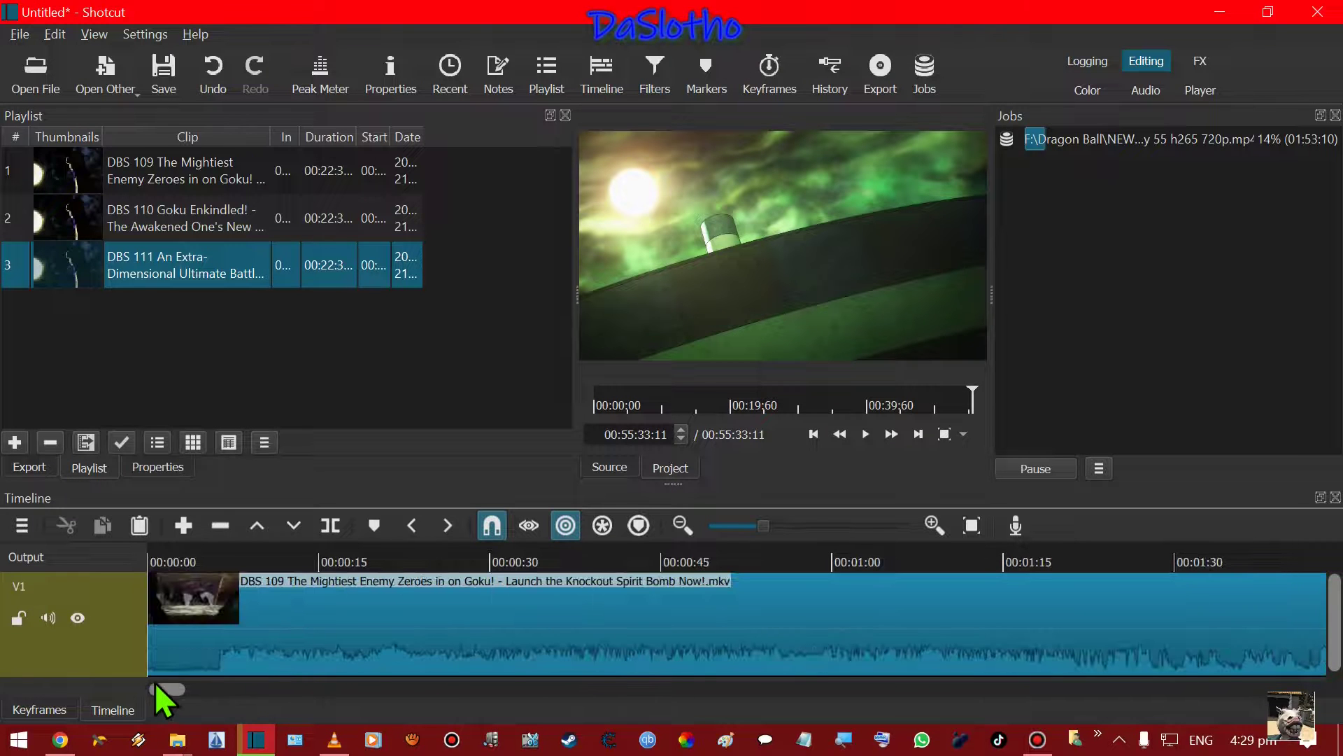
left_click(722, 526)
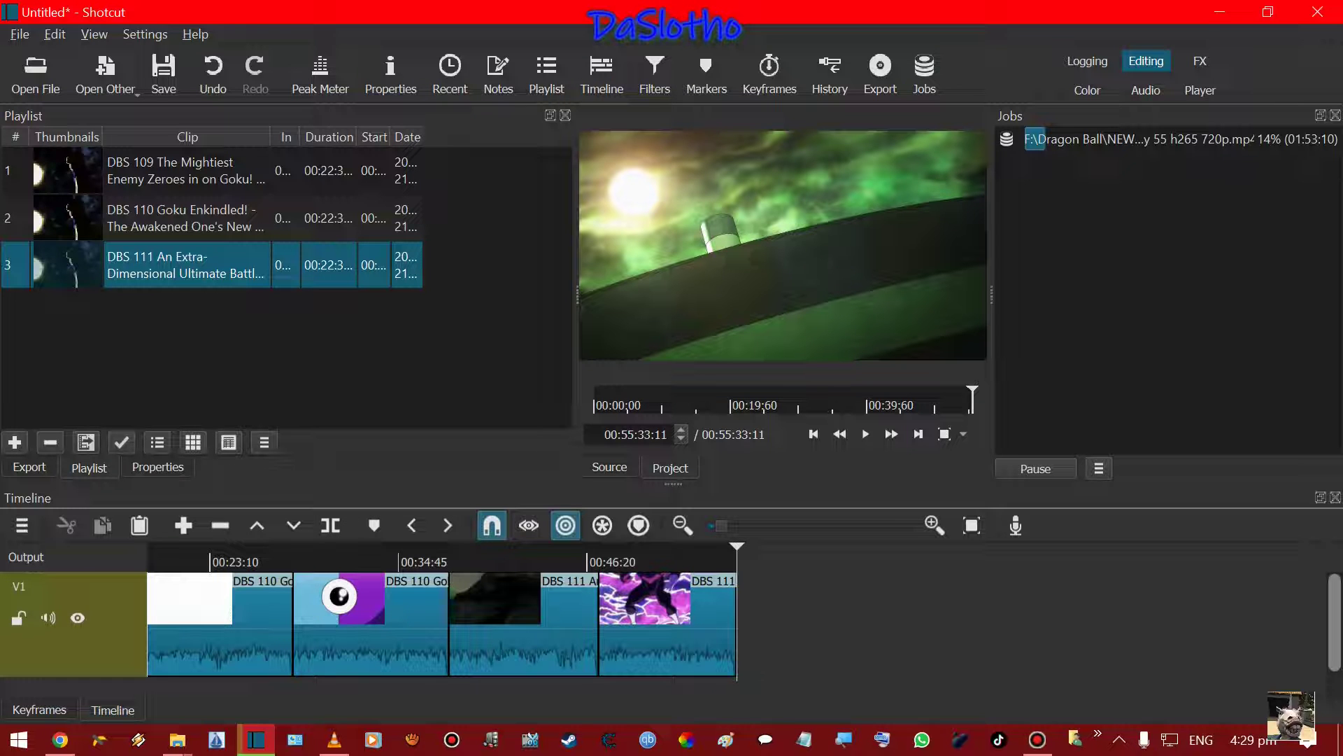
left_click(715, 529)
left_click_drag(715, 530, 725, 530)
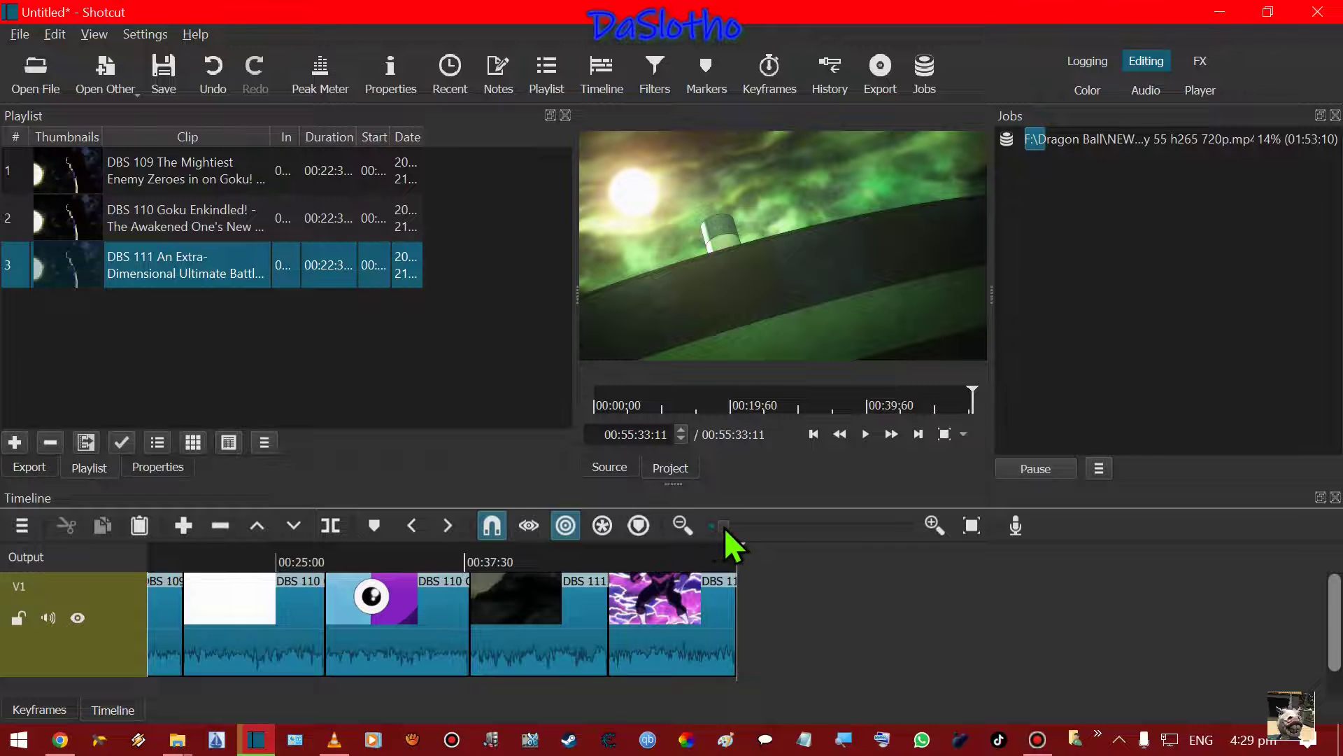
left_click(195, 616)
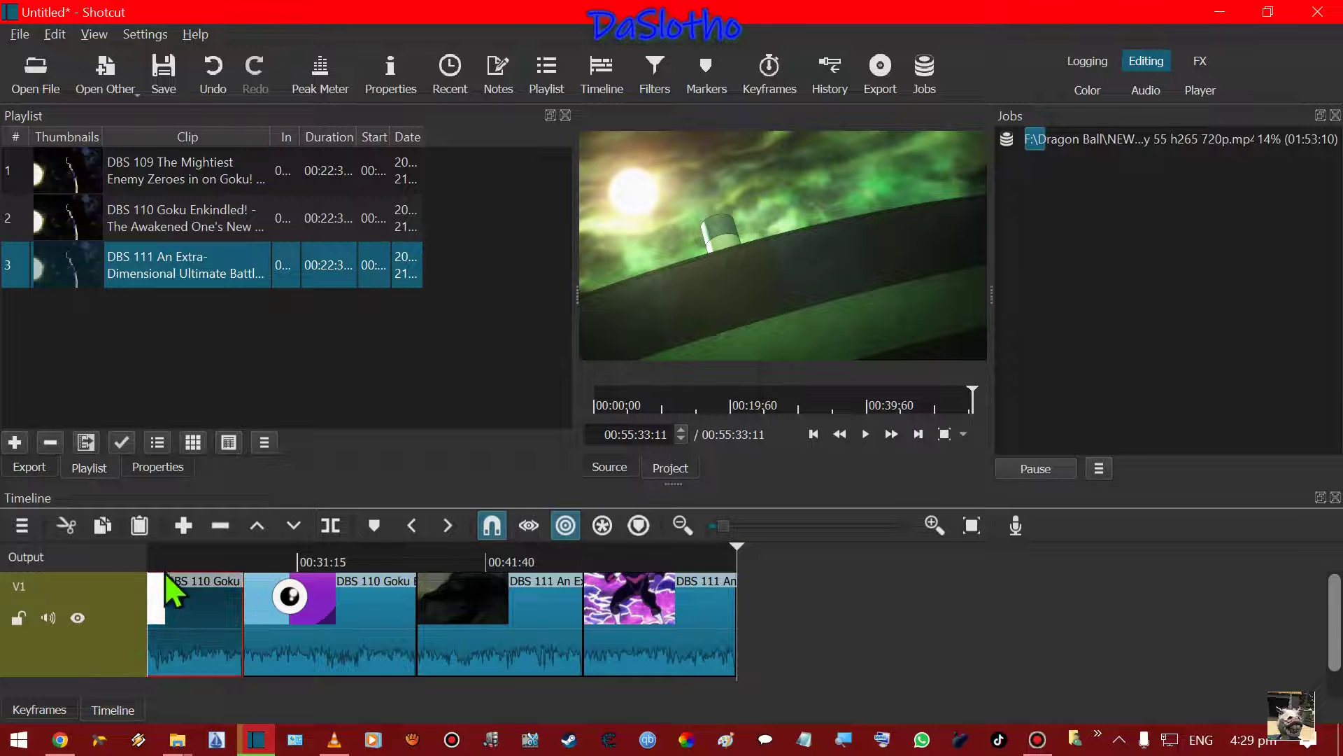
left_click_drag(162, 552, 123, 548)
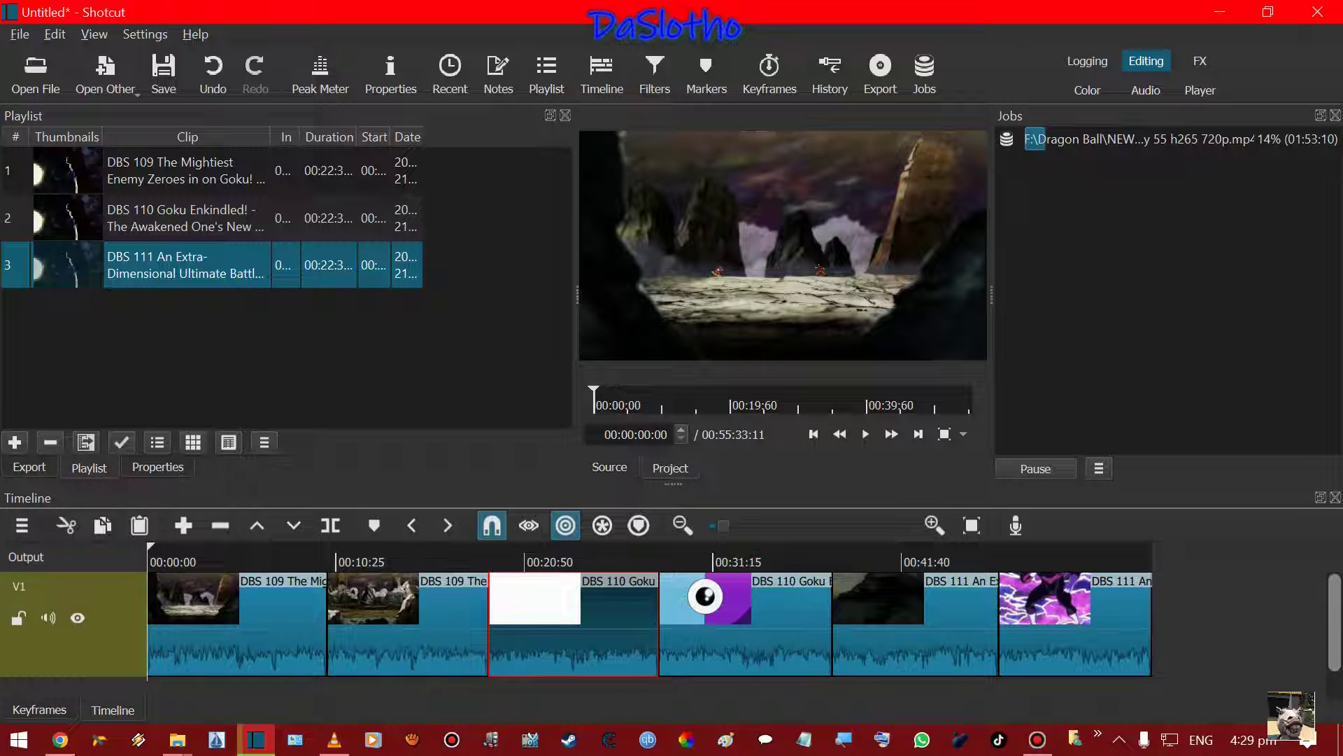
left_click(240, 649)
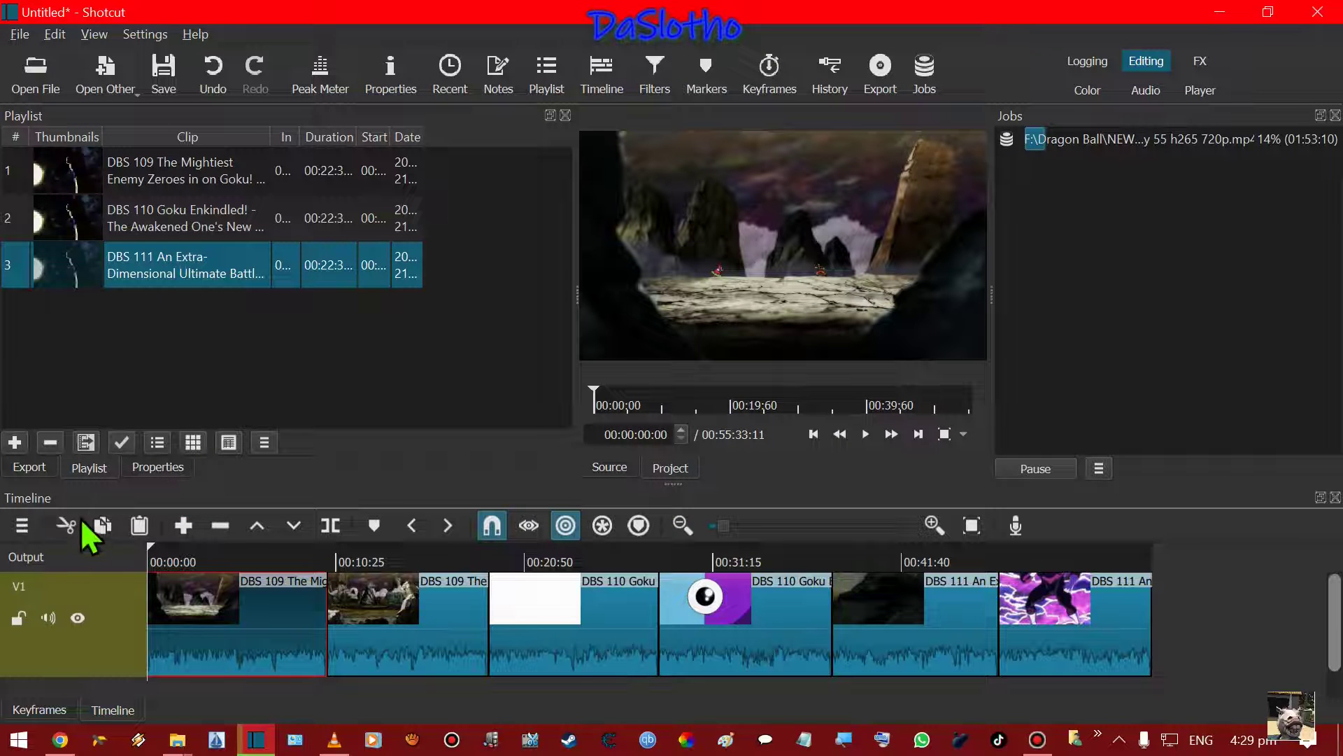
Open the export settings and review the video codec options, including rate control, quality and GOP.
left_click(26, 467)
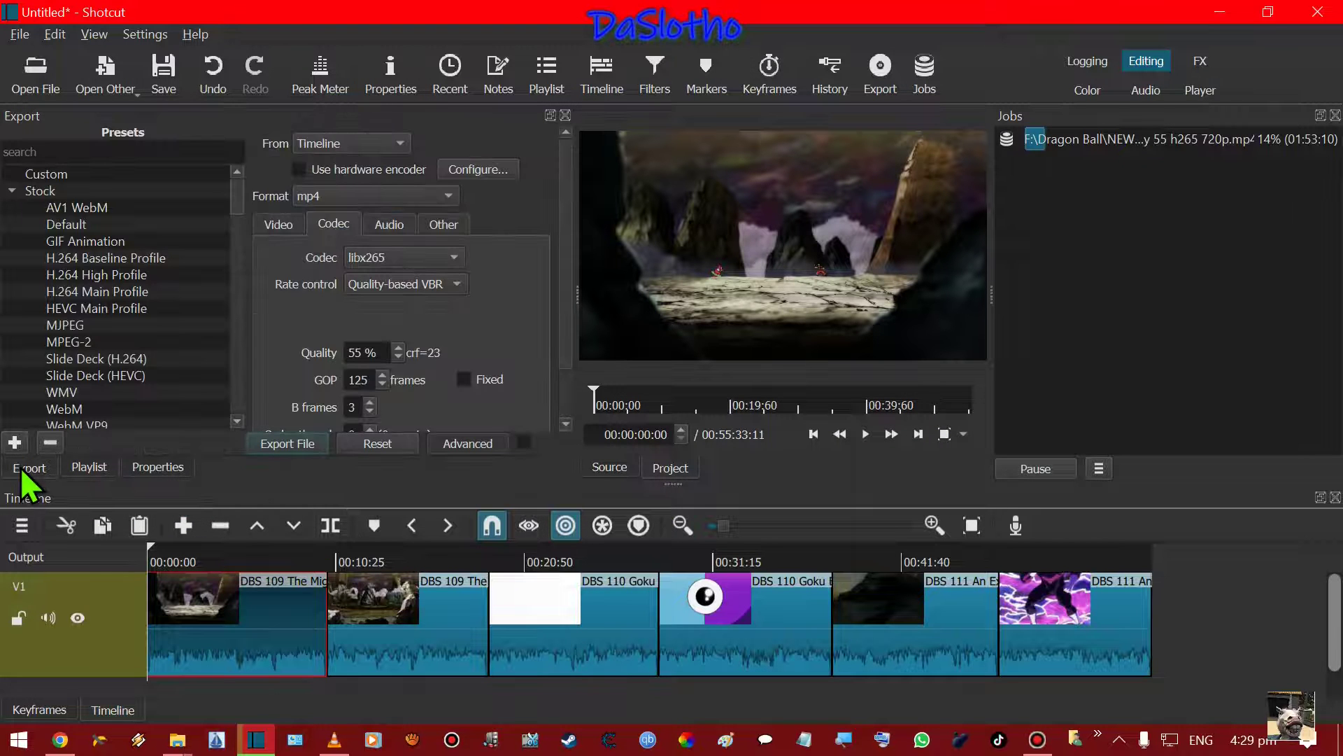
left_click(271, 224)
left_click(328, 225)
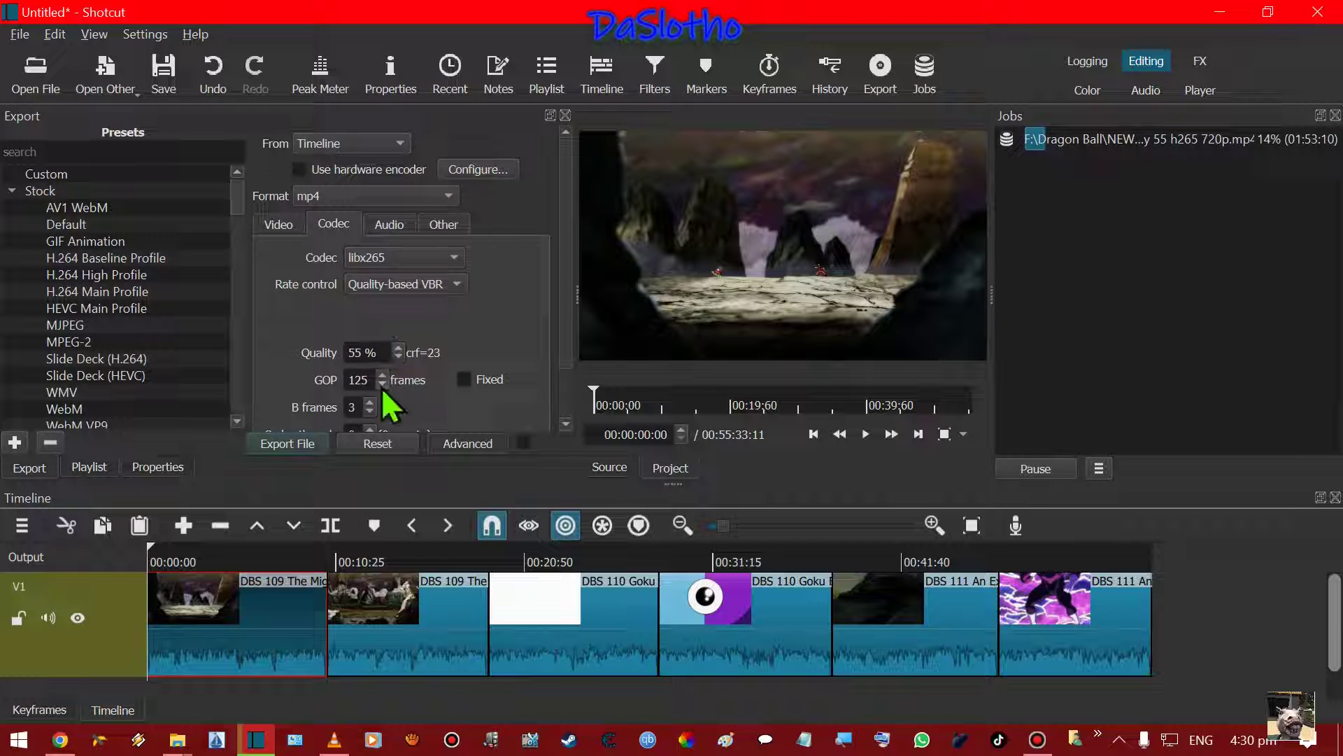
scroll(470, 333, "down", 2)
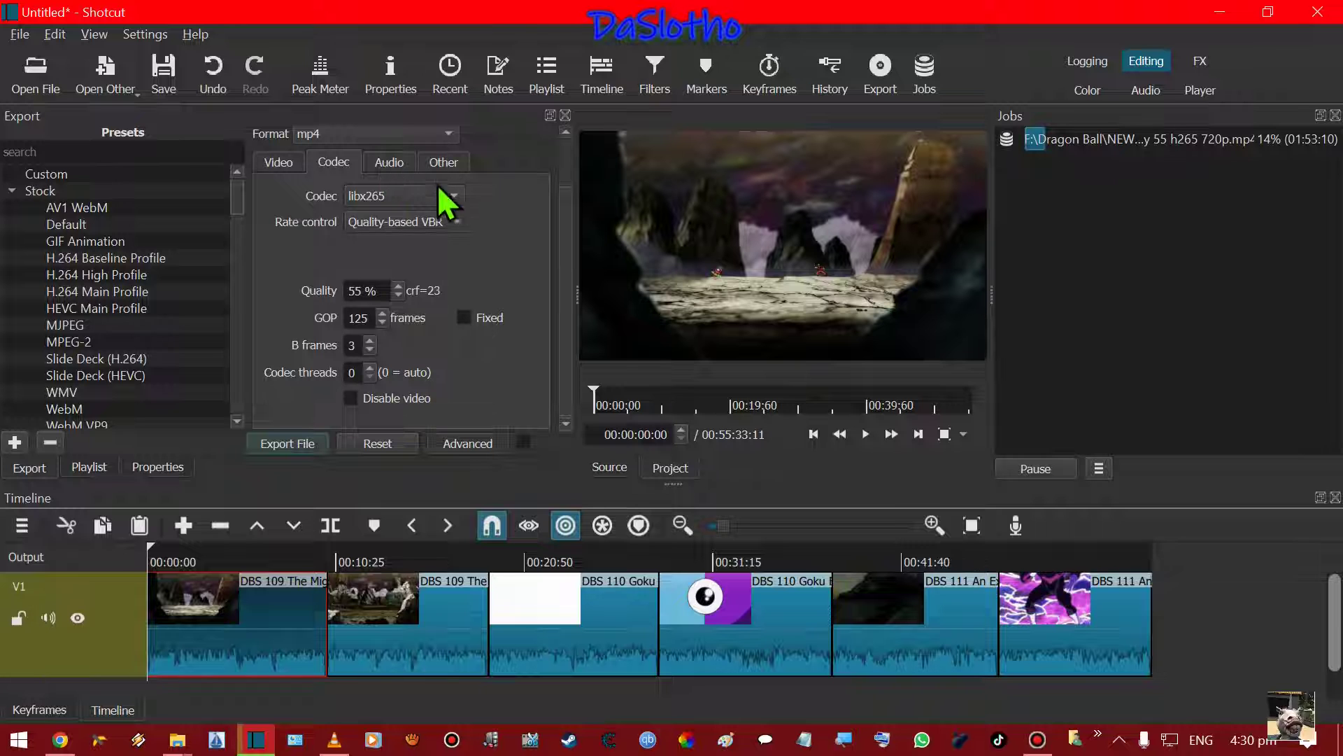
left_click(433, 223)
left_click(433, 224)
Review the export audio settings, keeping the aac codec selected and checking the available sample rates.
left_click(389, 161)
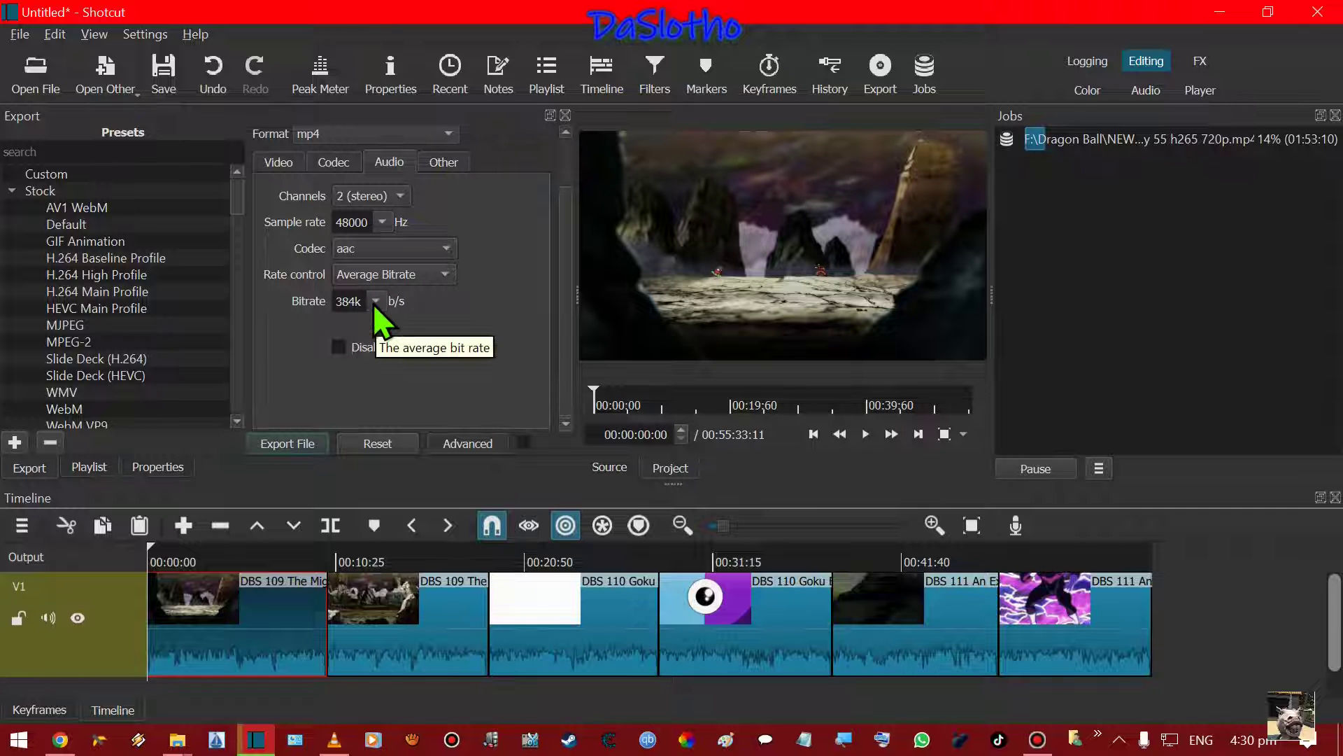
left_click(430, 249)
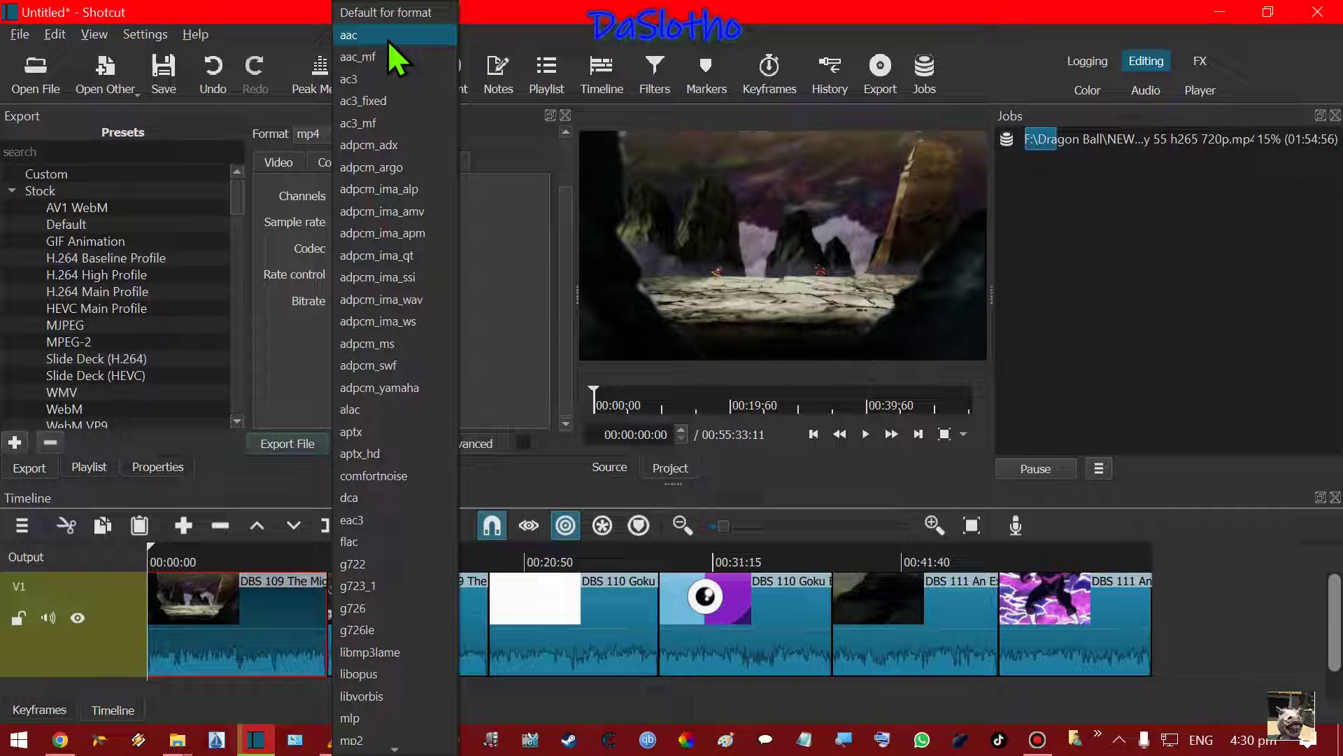
left_click(387, 39)
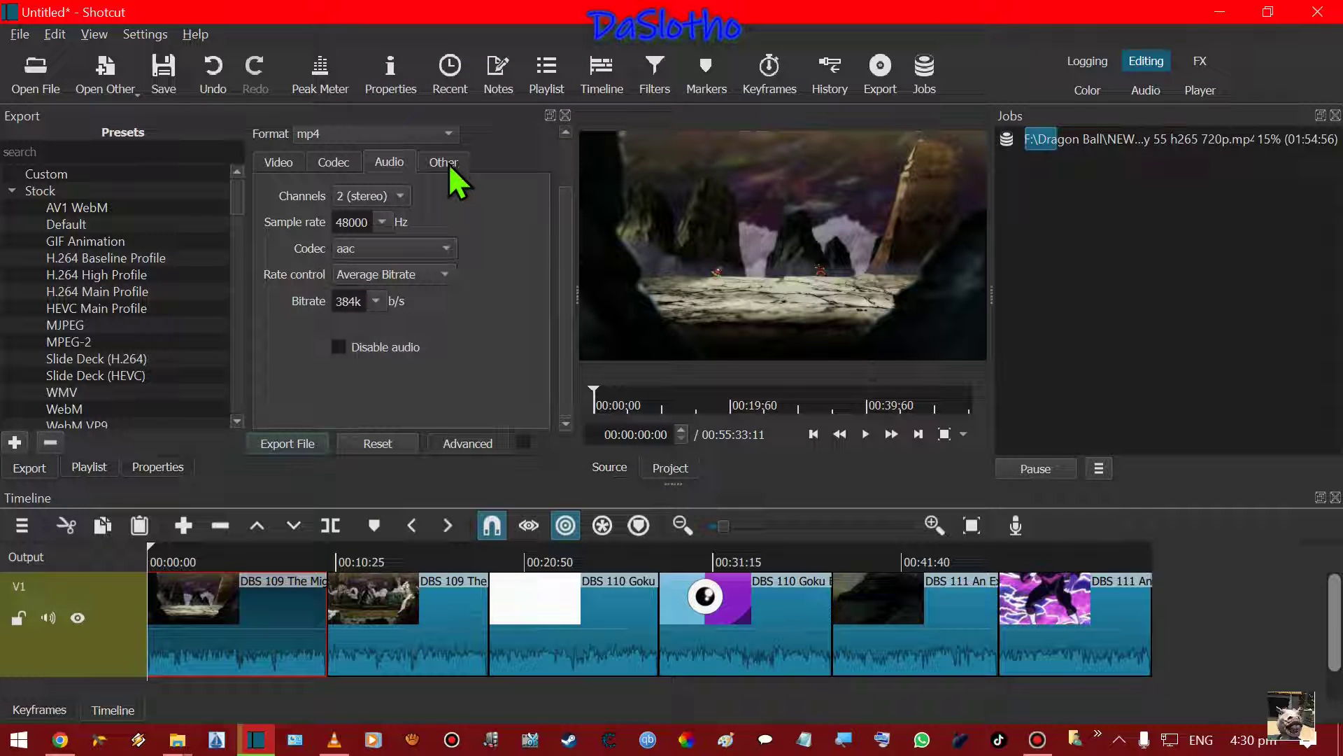
left_click(382, 221)
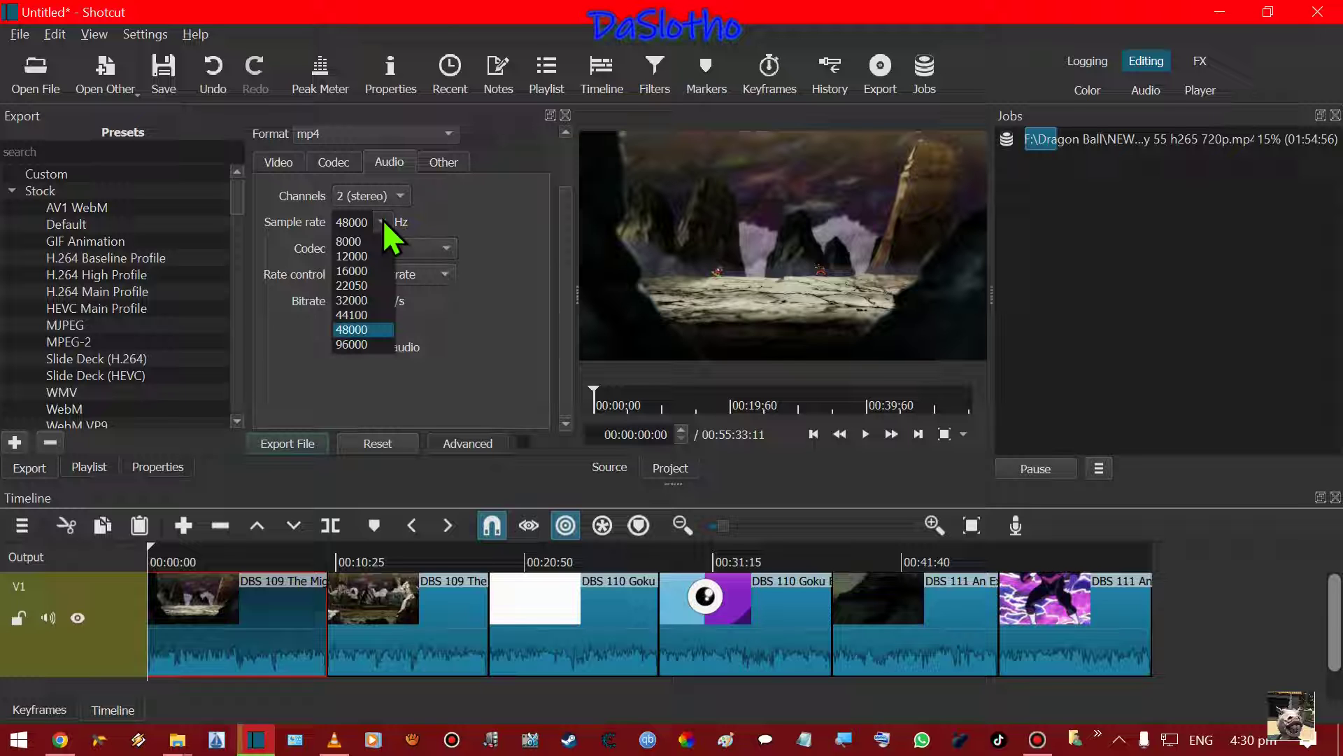
left_click(381, 220)
Check the additional encoder options, plus the export's video resolution and frame rate settings.
left_click(444, 165)
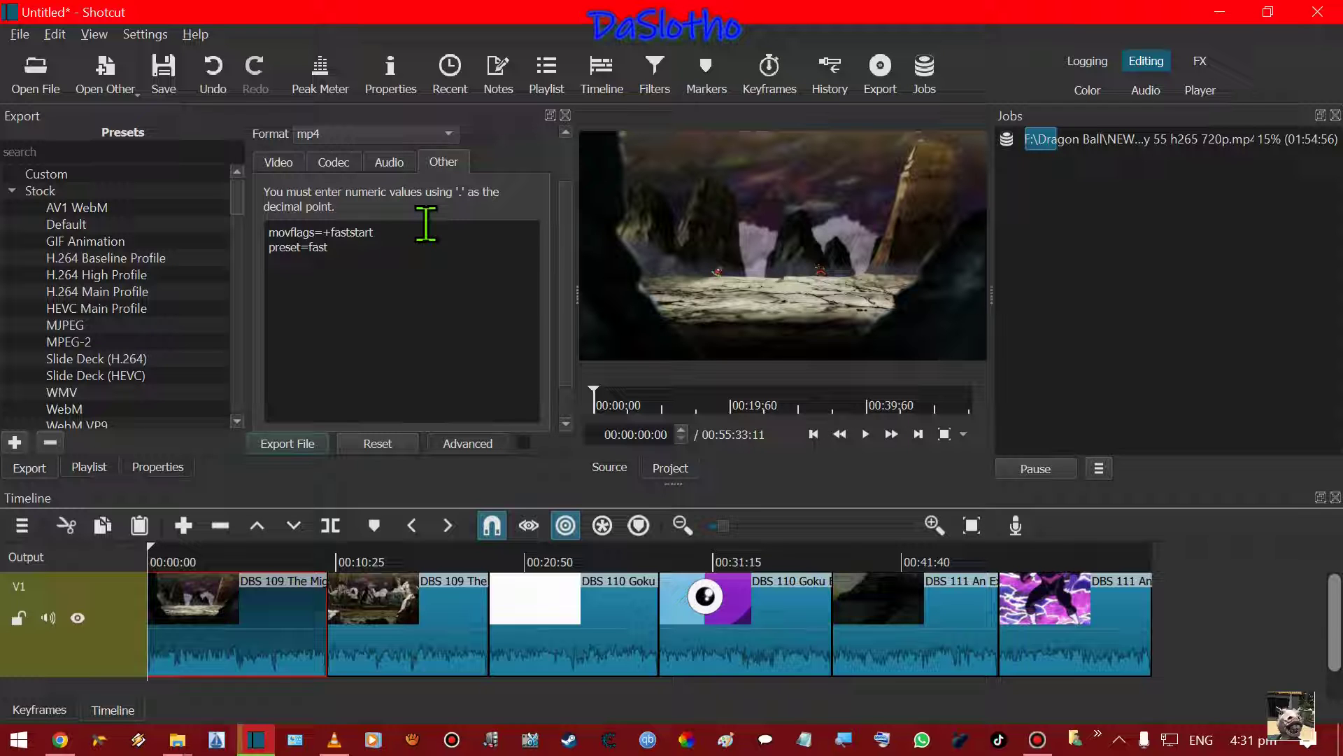
scroll(473, 339, "up", 1)
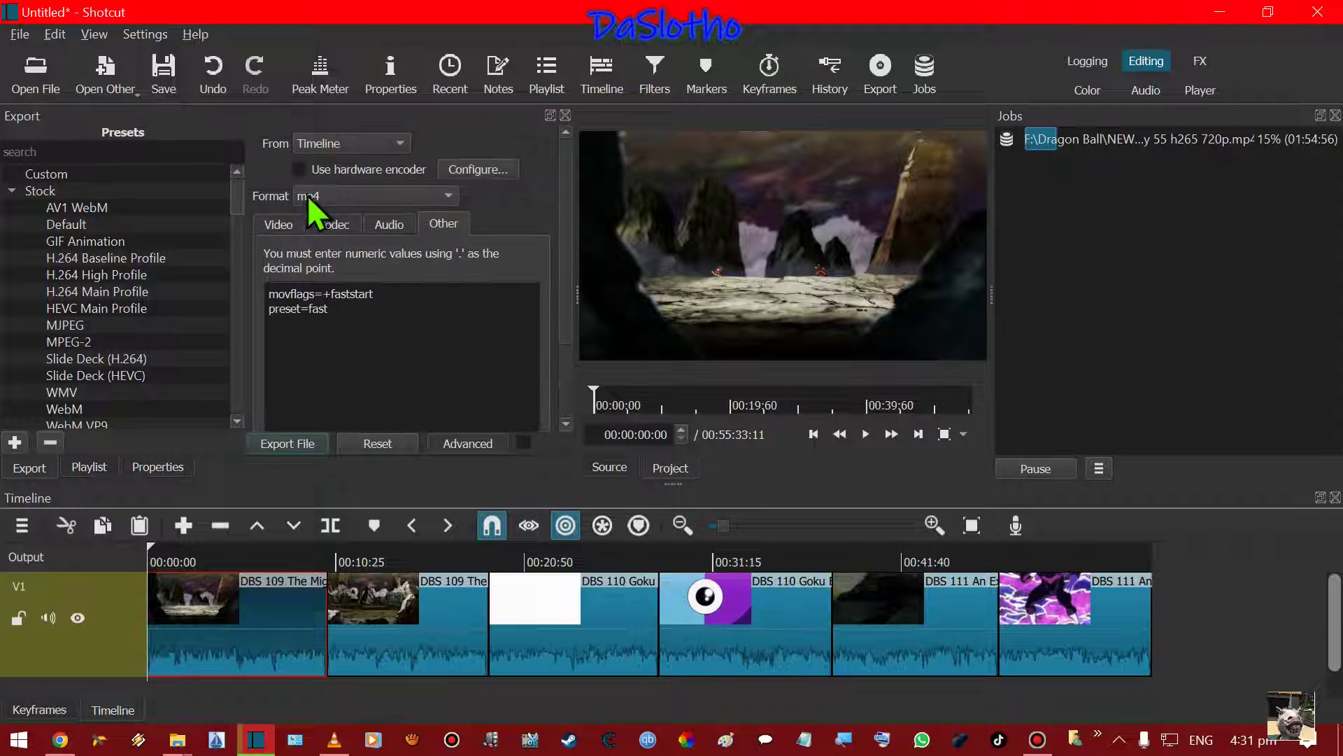
left_click(278, 224)
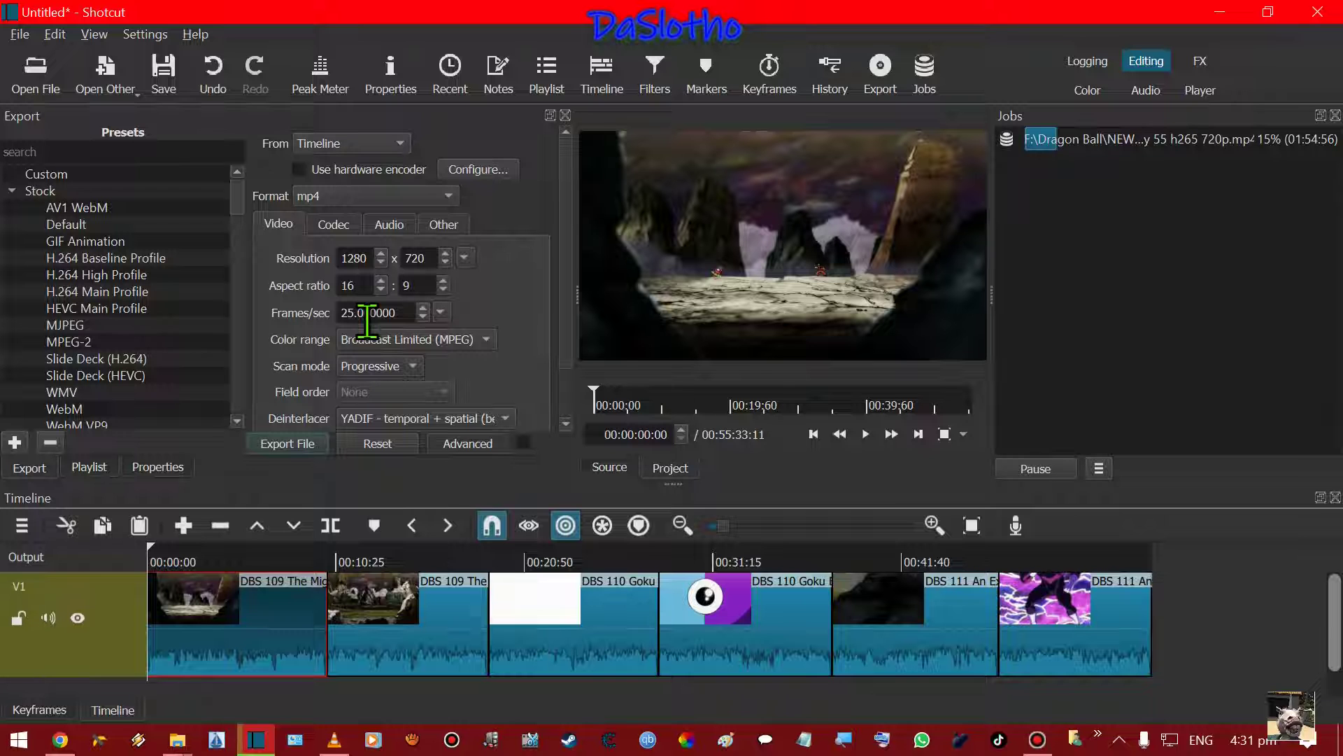
Switch to File Explorer and check the frame rate of the source episodes in the TTOP folder.
left_click(176, 742)
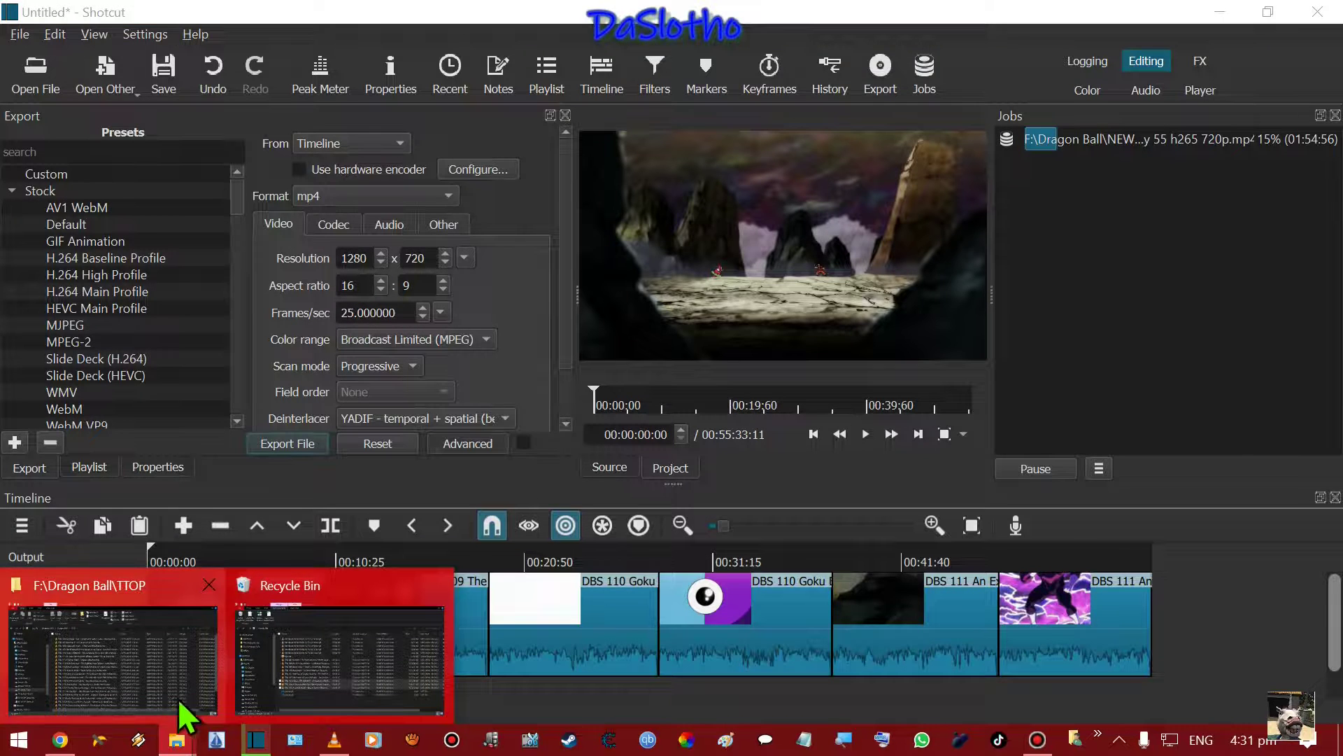
left_click(175, 685)
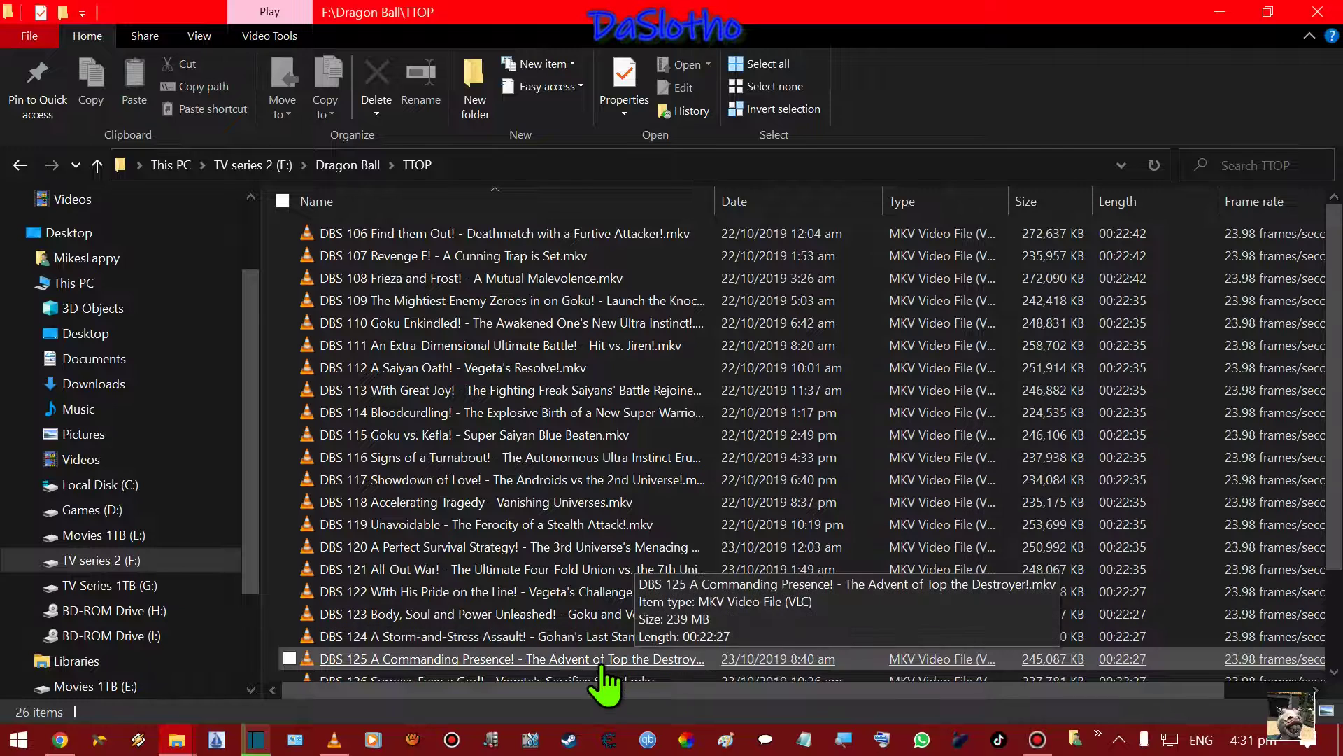
left_click_drag(336, 689, 554, 699)
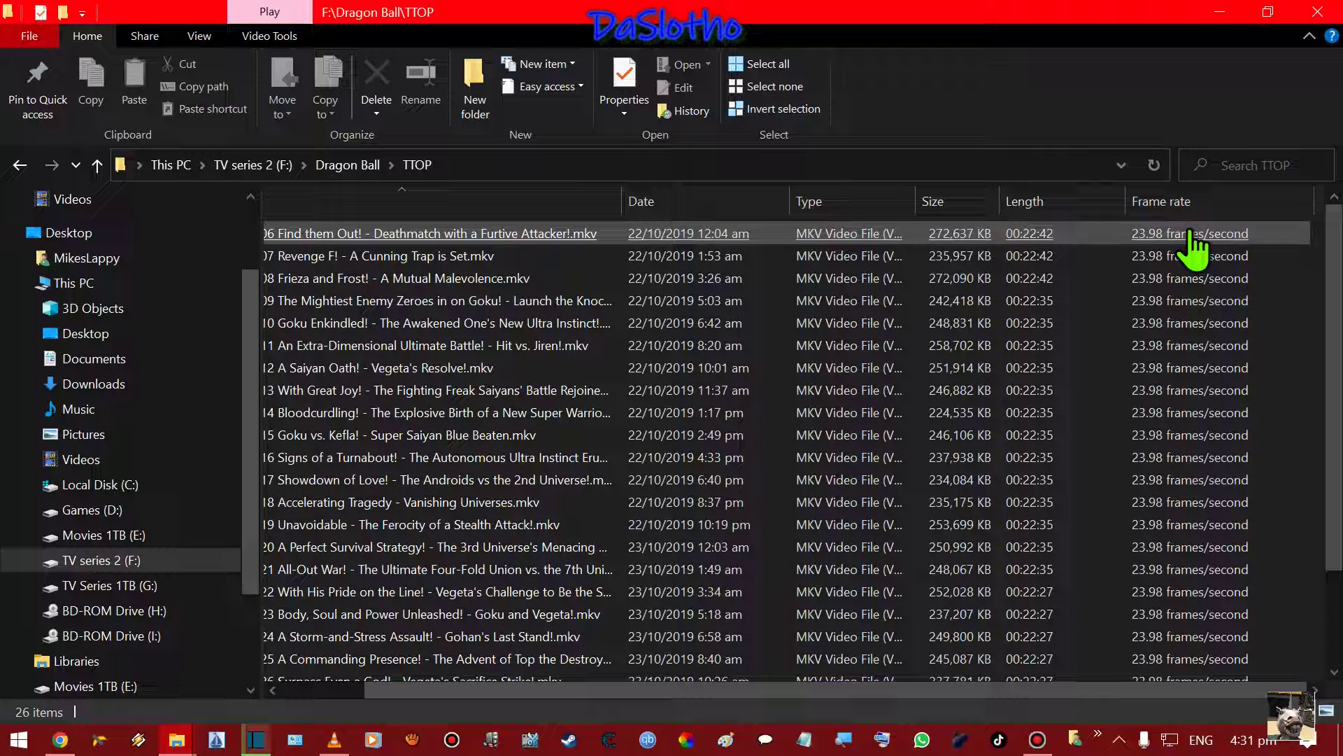
left_click_drag(1155, 691, 853, 688)
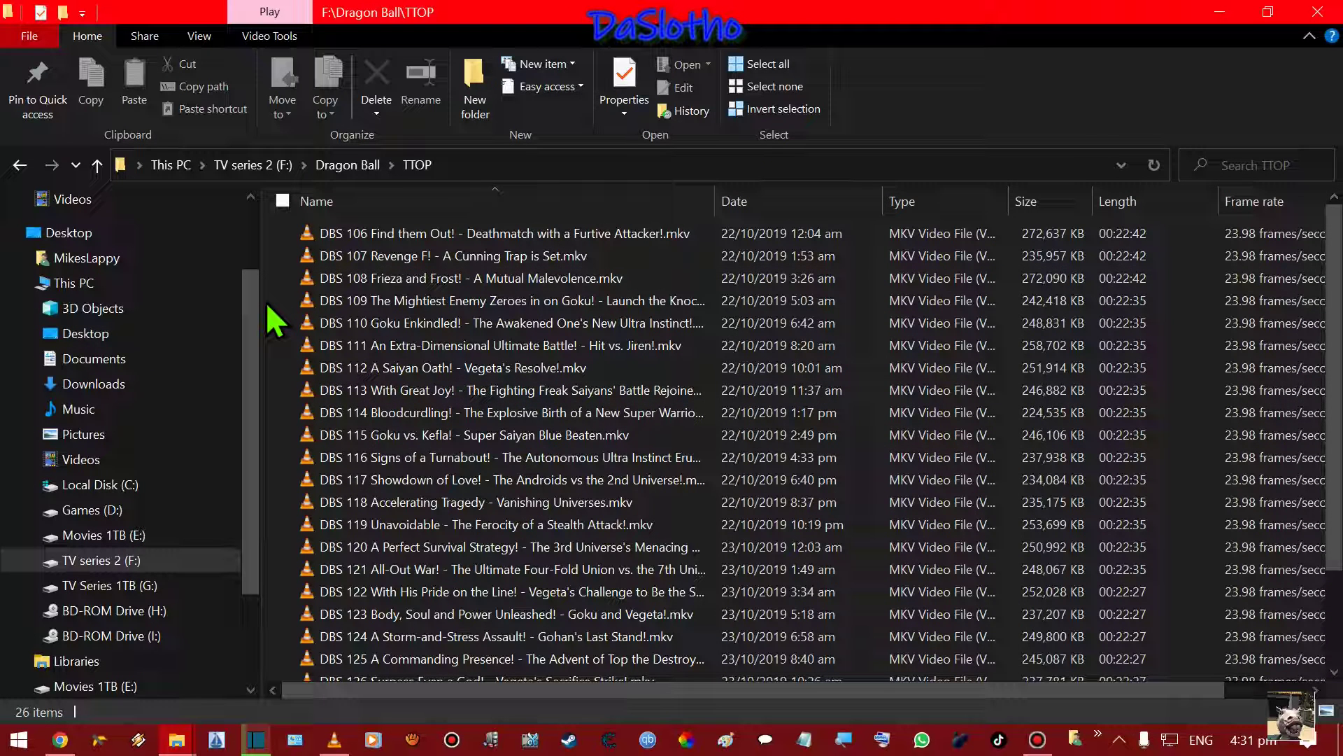
Open the NEWTTOP folder and move the Size and Length columns ahead of the Date column.
left_click(96, 166)
double_click(352, 327)
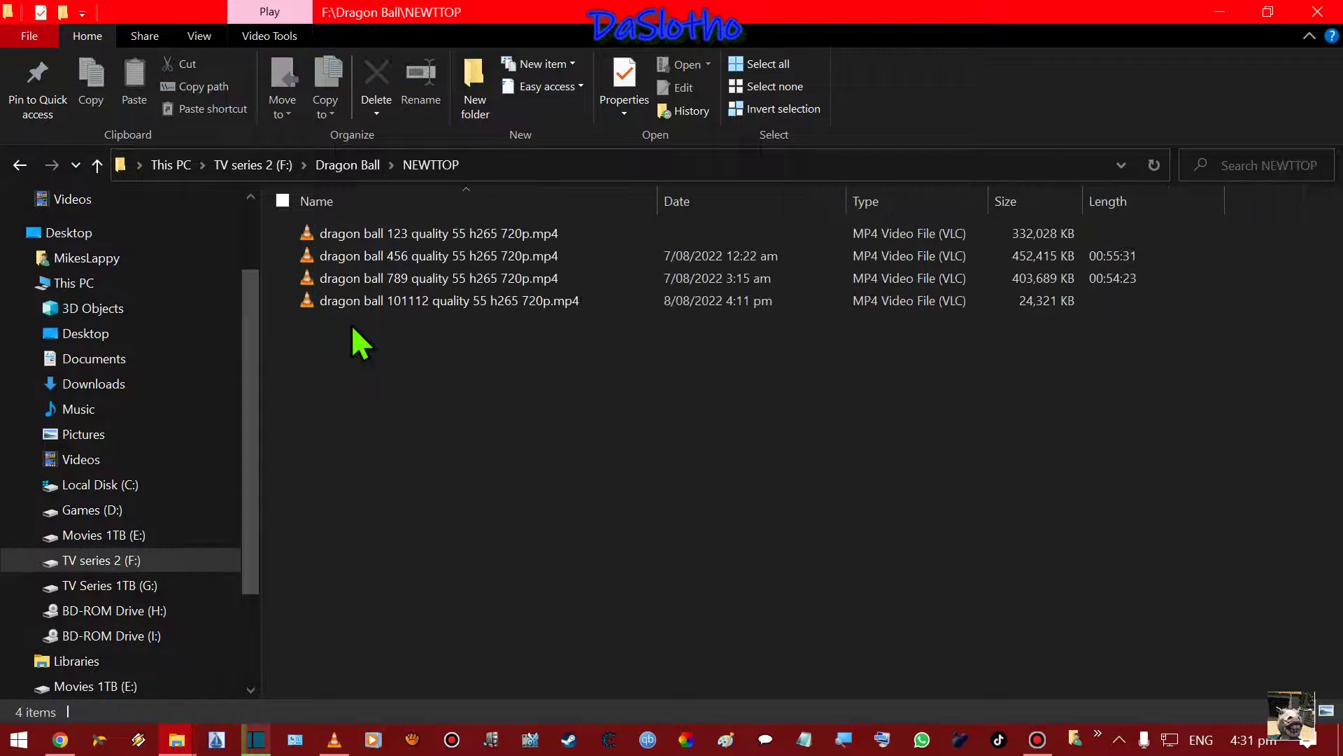
left_click_drag(1002, 197, 707, 207)
left_click_drag(1113, 201, 840, 219)
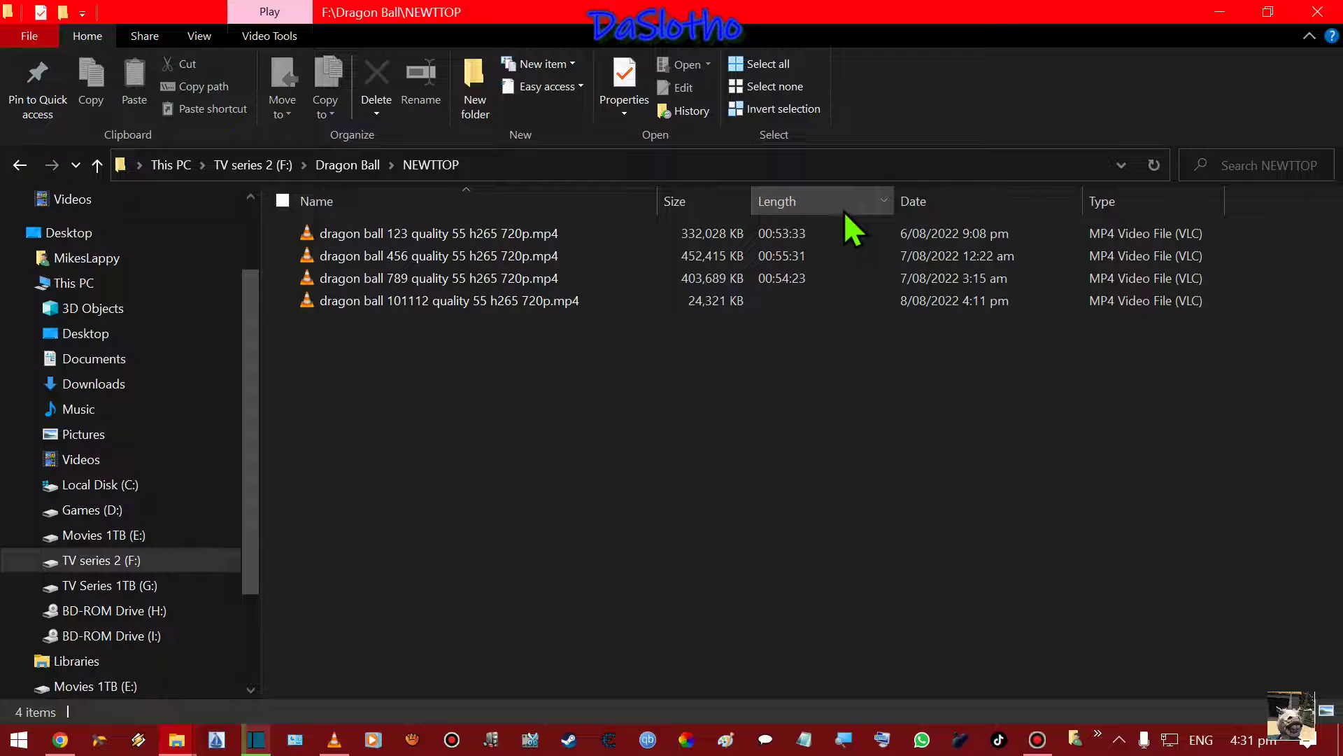
Add the Frame height, Frame rate and Frame width details columns to the NEWTTOP folder view.
right_click(841, 203)
left_click(887, 455)
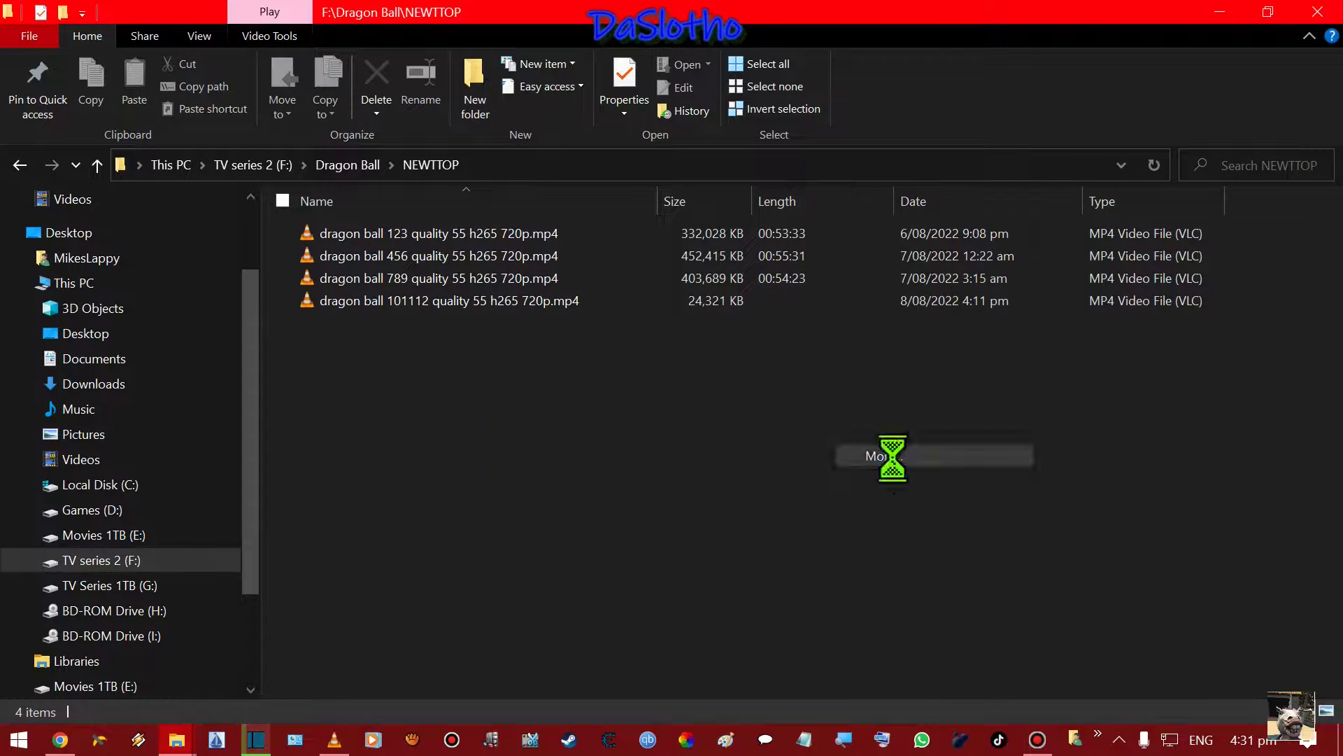
scroll(525, 377, "down", 10)
scroll(528, 370, "down", 12)
scroll(552, 398, "up", 2)
scroll(556, 416, "up", 2)
left_click(516, 359)
left_click(516, 341)
left_click(516, 323)
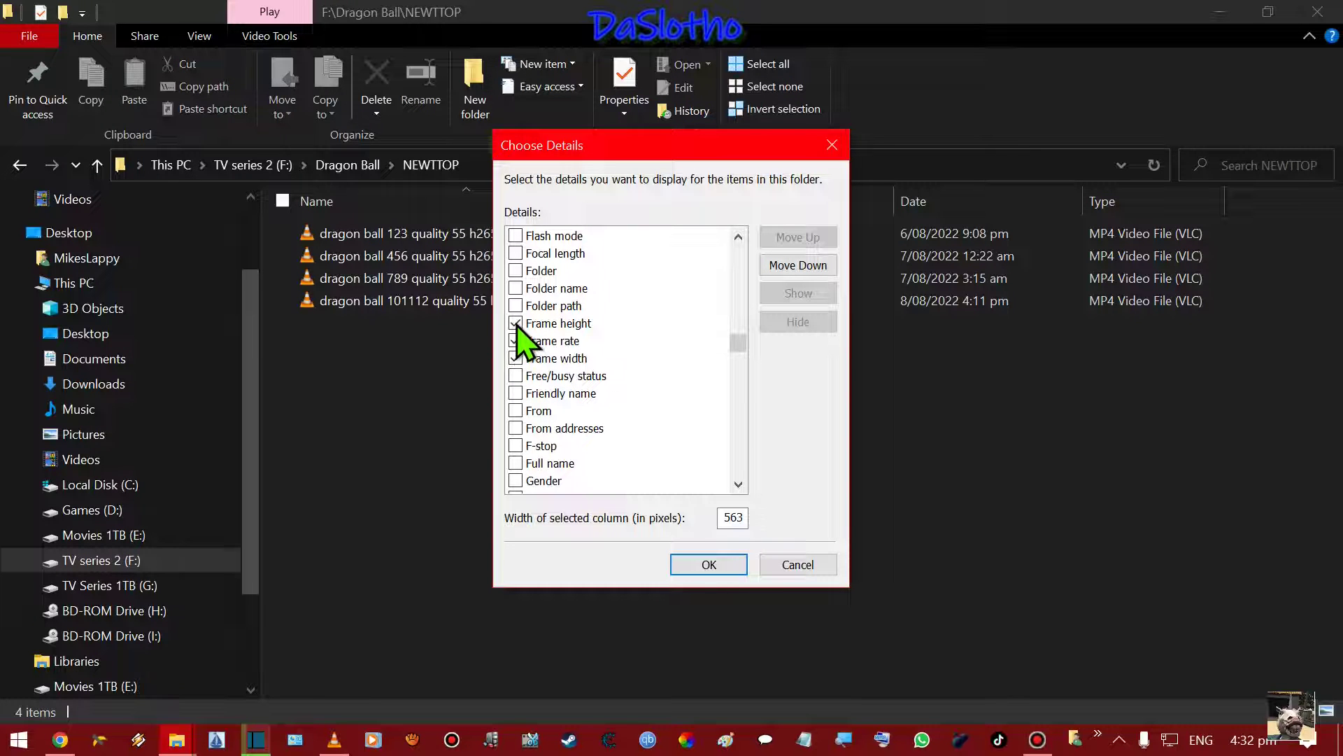
left_click(732, 559)
Arrange the Frame rate, Frame height and Frame width columns directly after the Length column.
left_click_drag(1255, 210, 978, 217)
left_click_drag(1085, 203, 954, 210)
left_click_drag(966, 690, 1235, 689)
left_click_drag(1067, 203, 599, 220)
left_click_drag(721, 201, 586, 199)
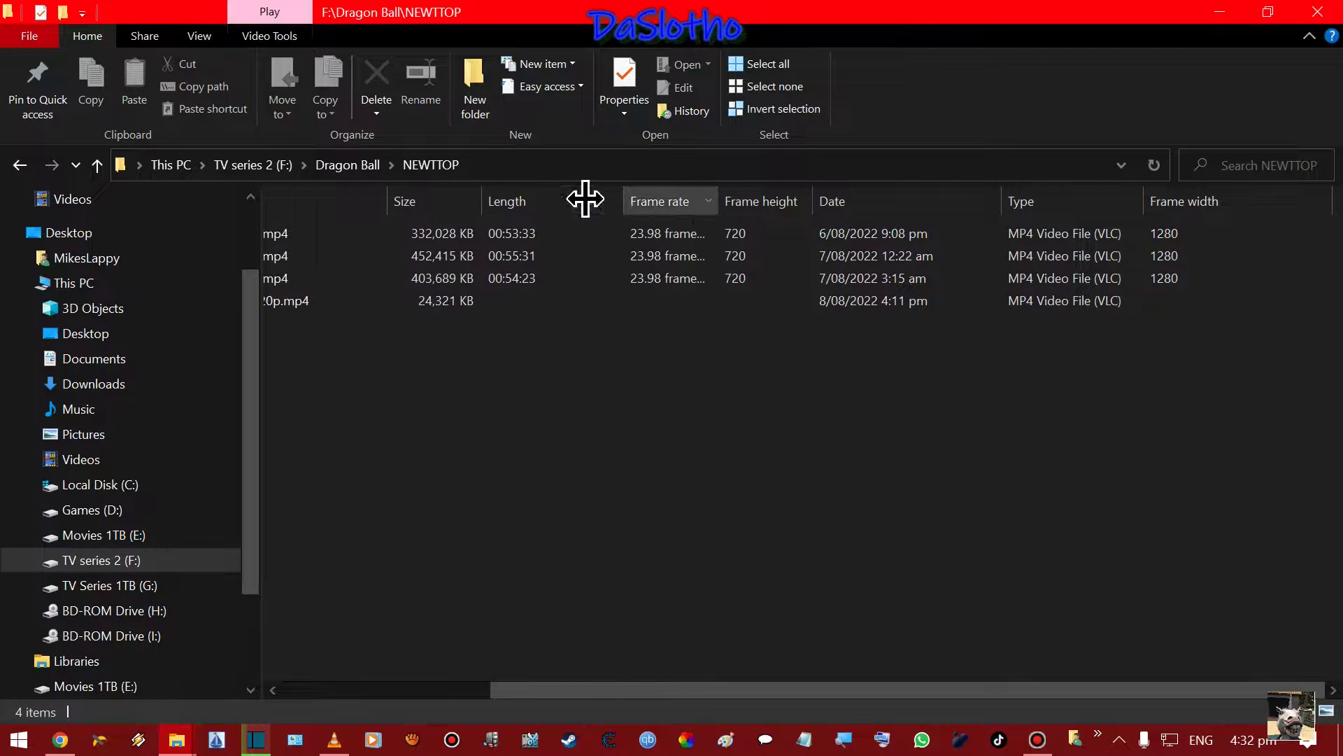
left_click_drag(1196, 214, 839, 222)
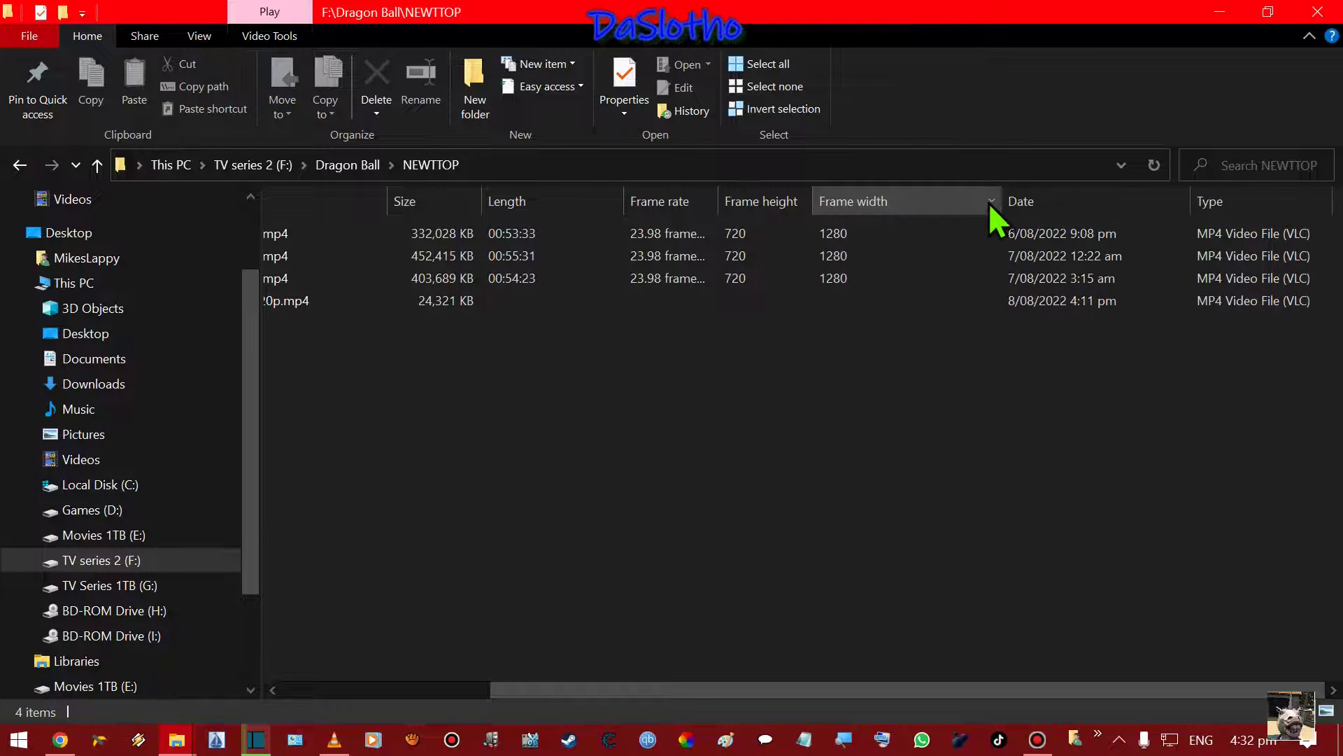
Narrow the Frame width, Date and Type columns in the NEWTTOP file list.
mouse_move(1001, 203)
left_mouse_down()
mouse_move(981, 203)
mouse_move(998, 204)
left_mouse_up()
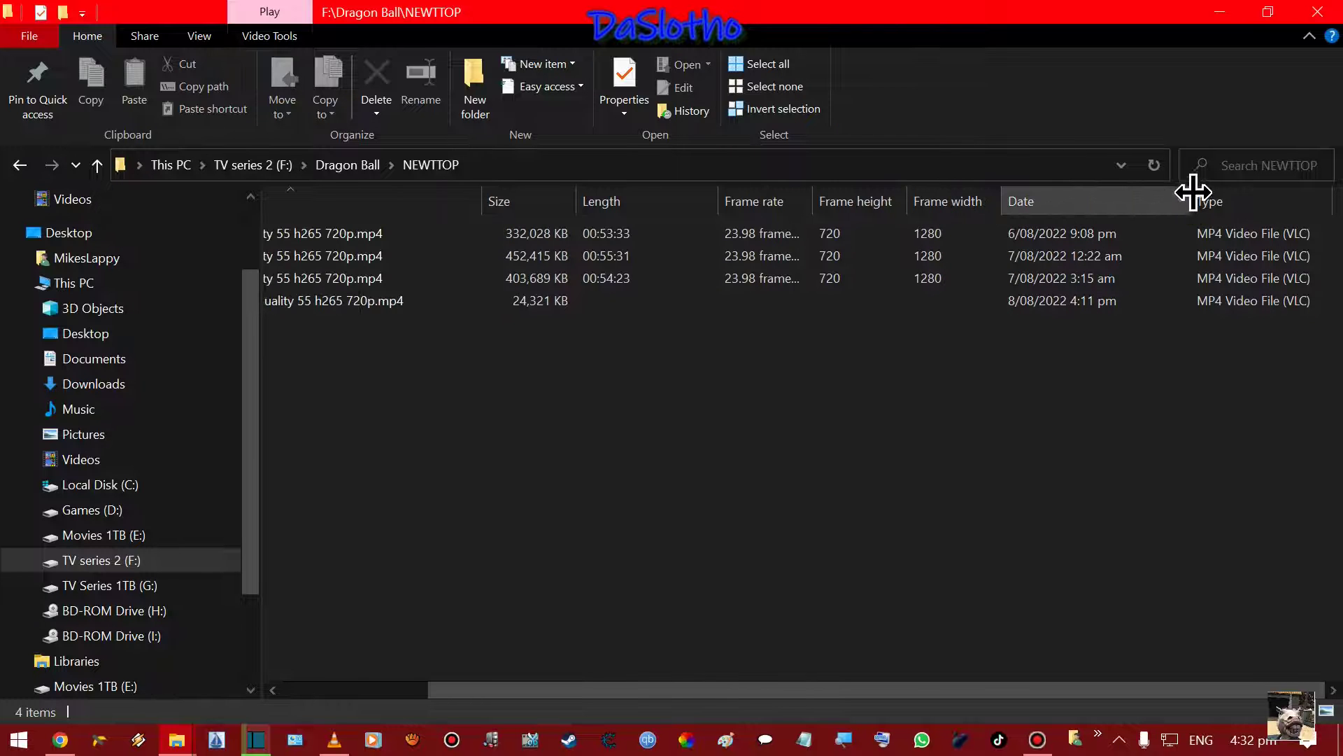
left_click_drag(1193, 192, 1140, 198)
left_click_drag(1332, 201, 1298, 199)
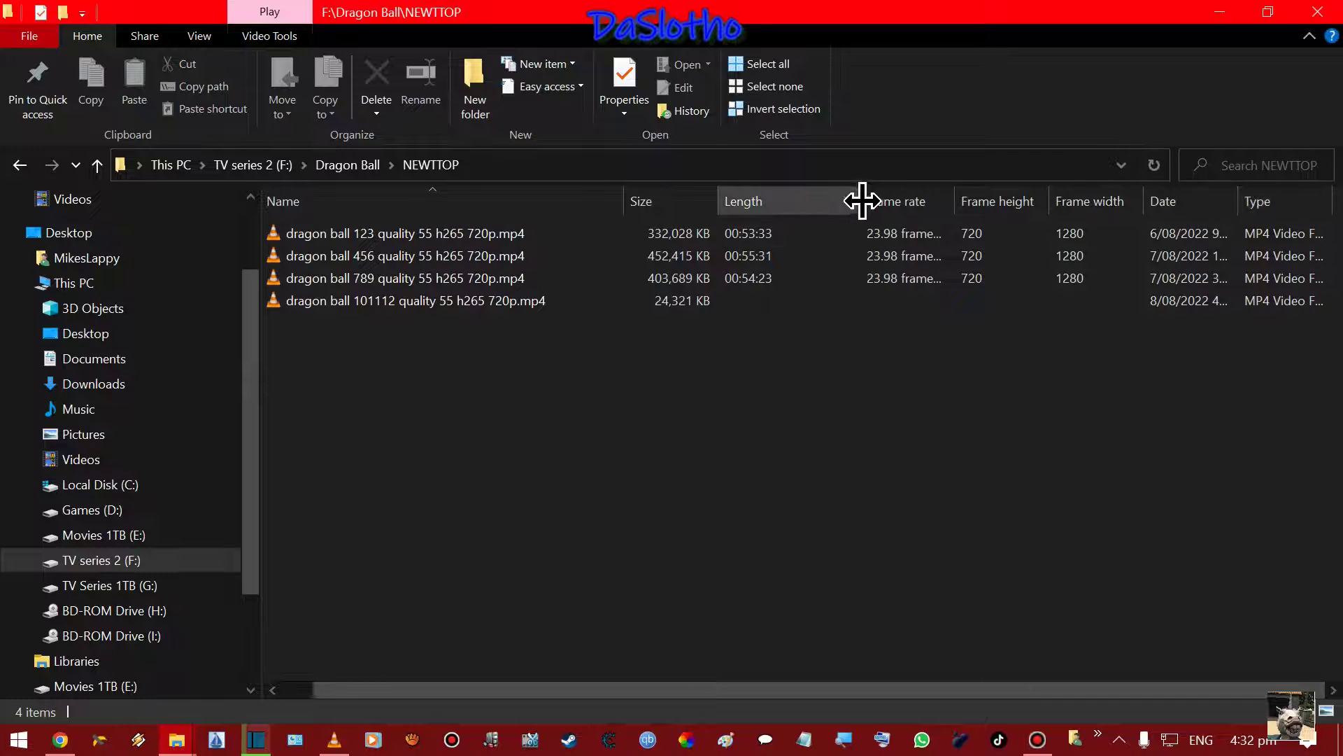
Narrow the Length column in the NEWTTOP file list and look at the source episodes in the TTOP folder before returning to NEWTTOP.
left_click_drag(865, 202, 830, 201)
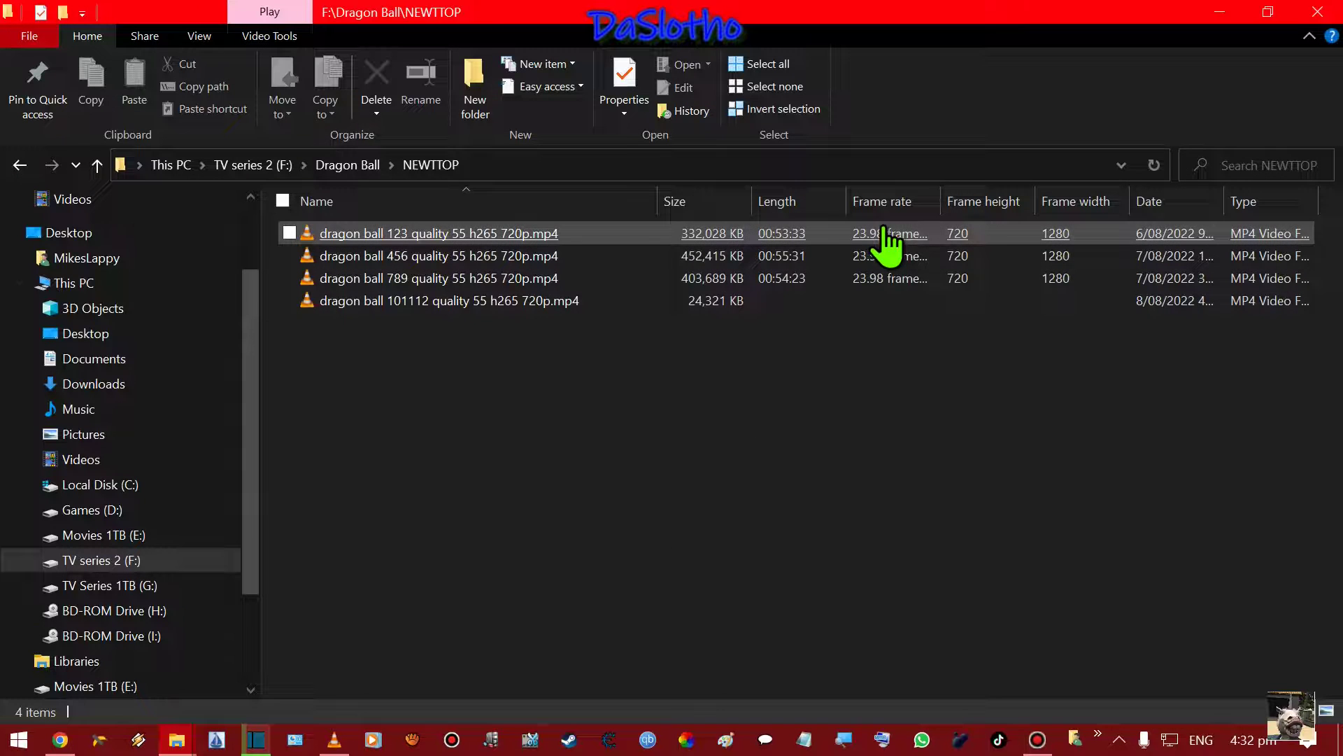
left_click(97, 165)
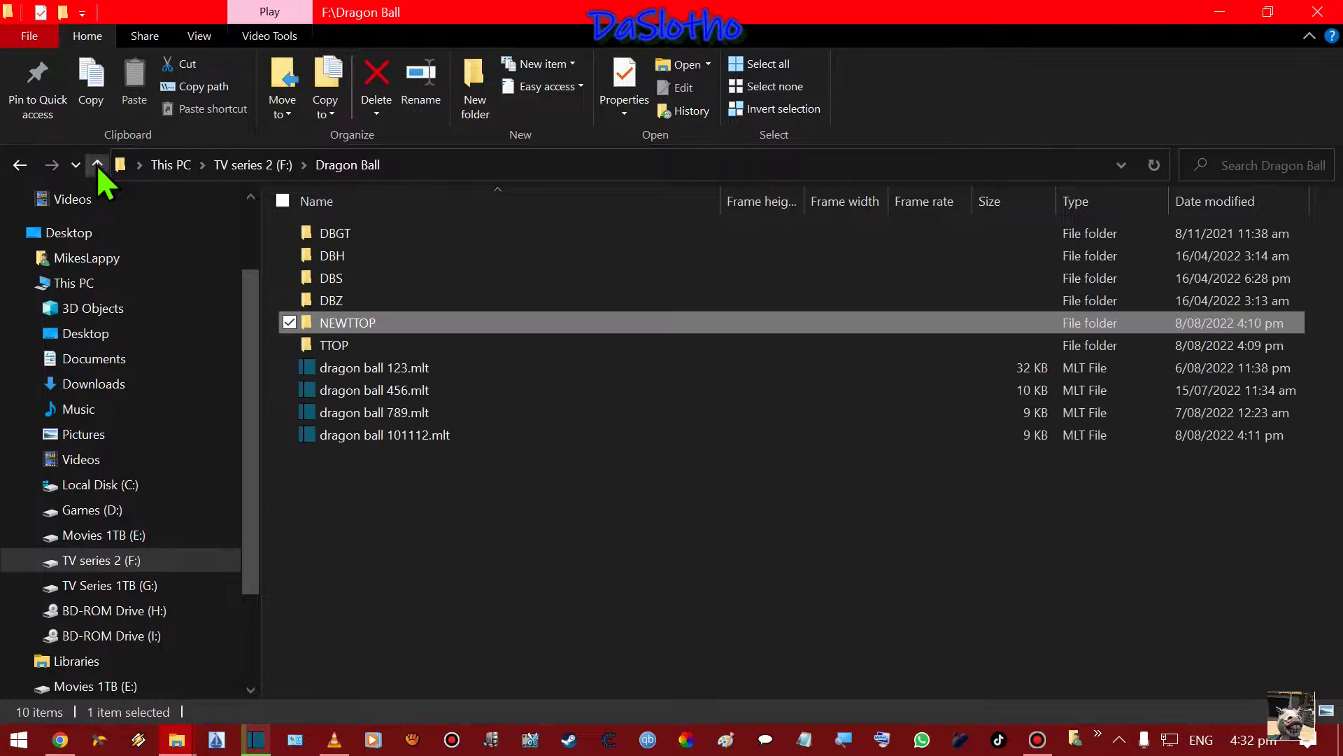
double_click(315, 345)
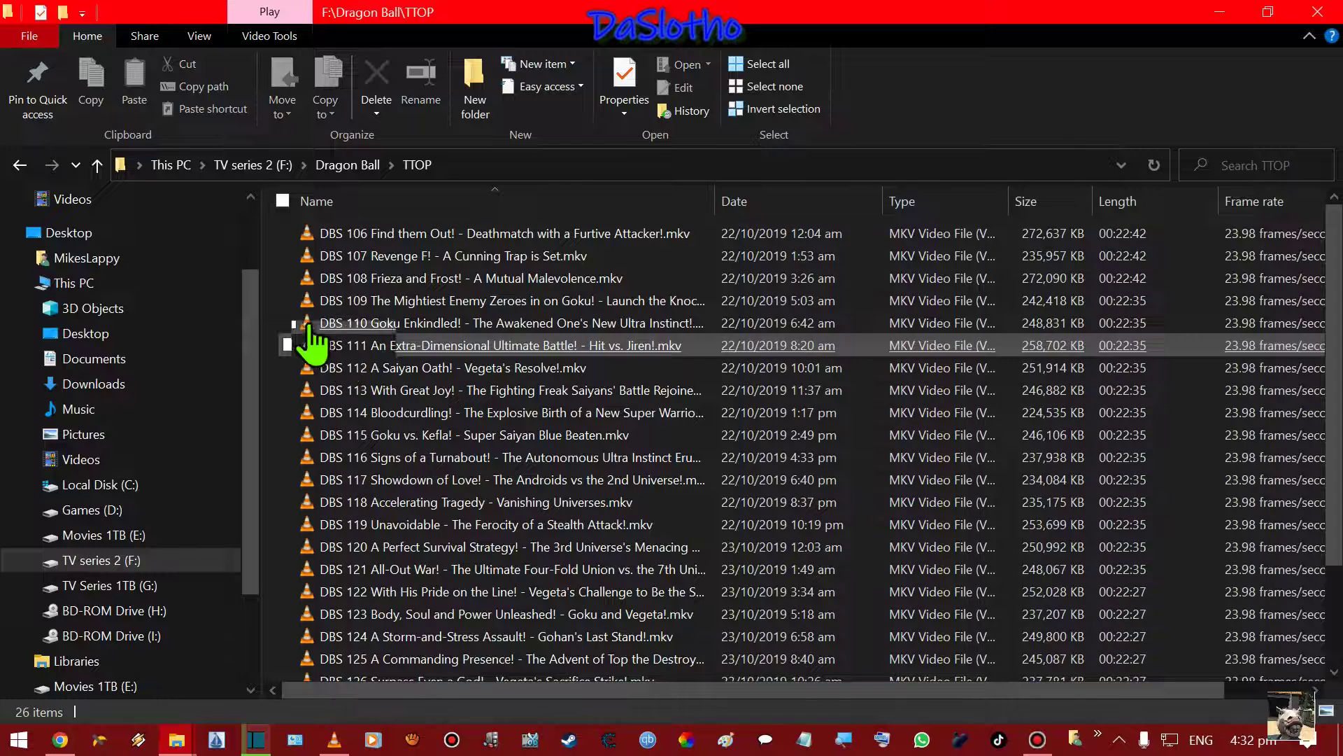
left_click(96, 165)
left_click(350, 323)
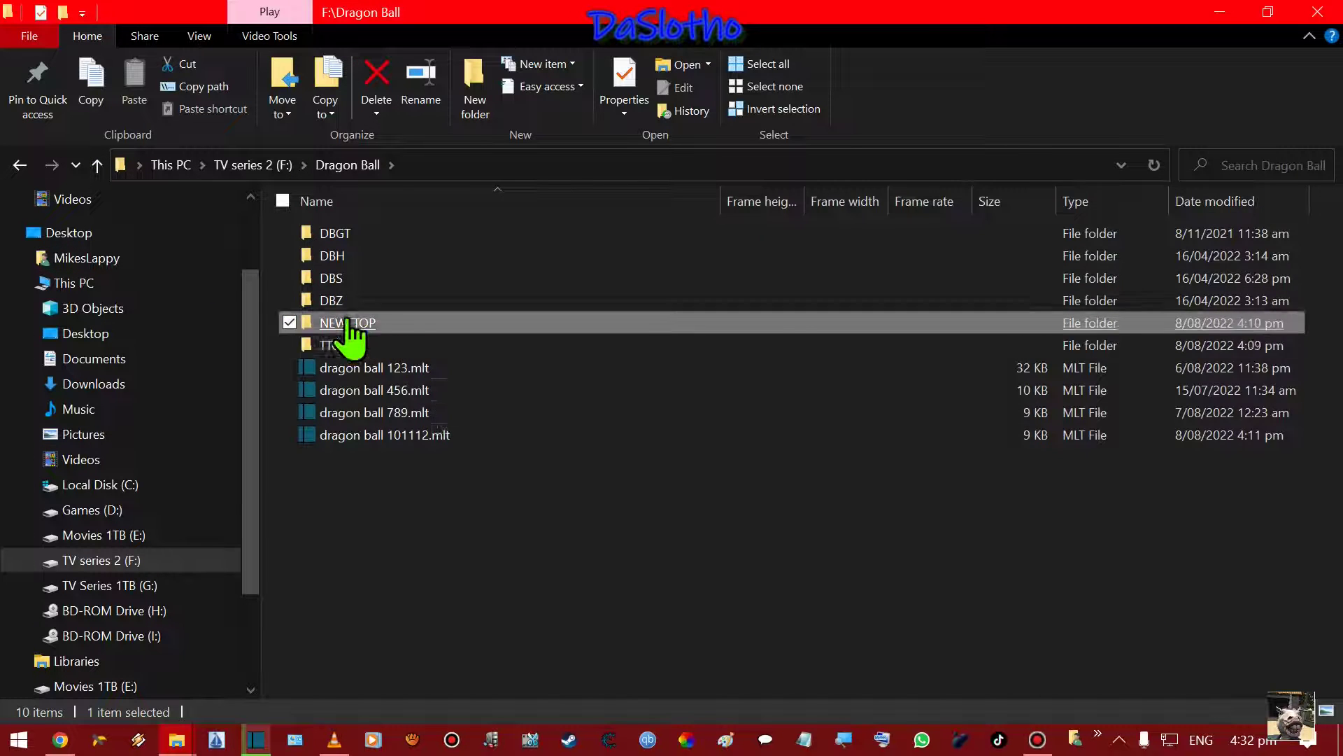
double_click(346, 322)
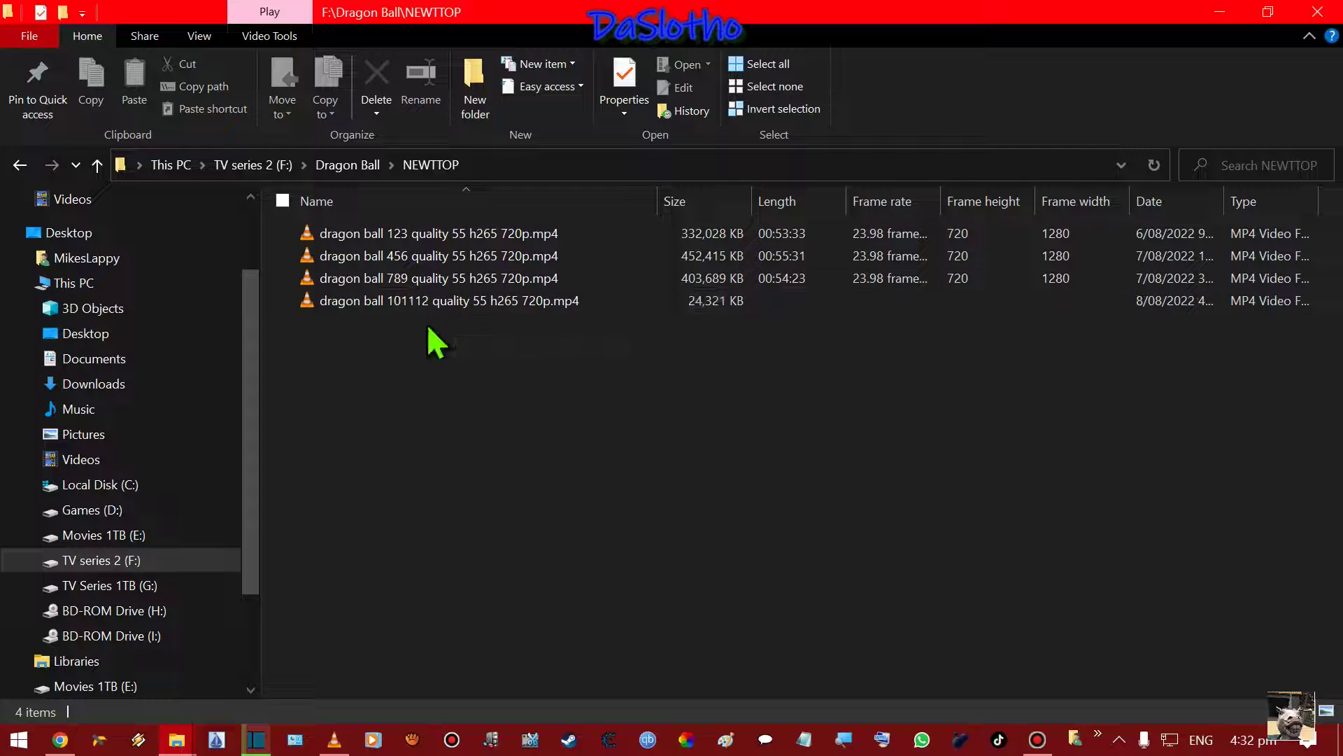
Switch to Shotcut and save the current project in the Dragon Ball folder as dragon ball 131415.mlt.
left_click(256, 739)
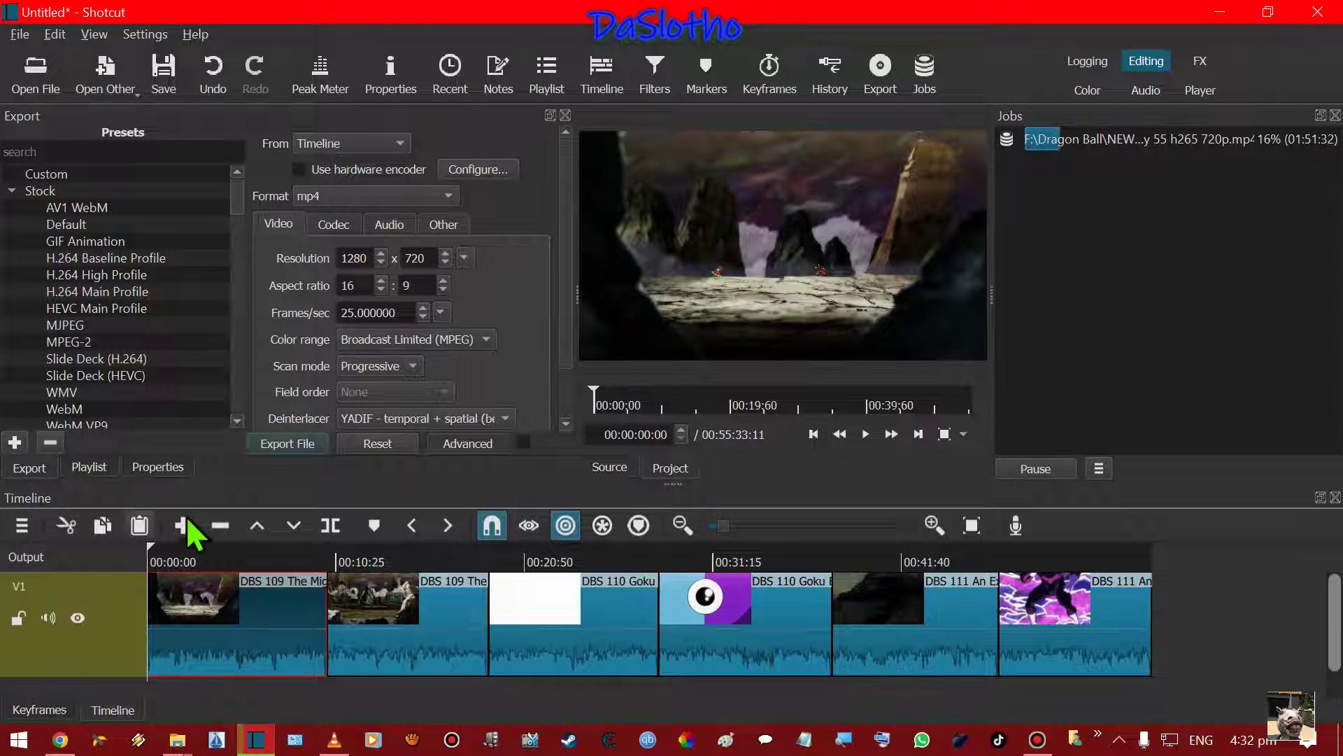
left_click(19, 35)
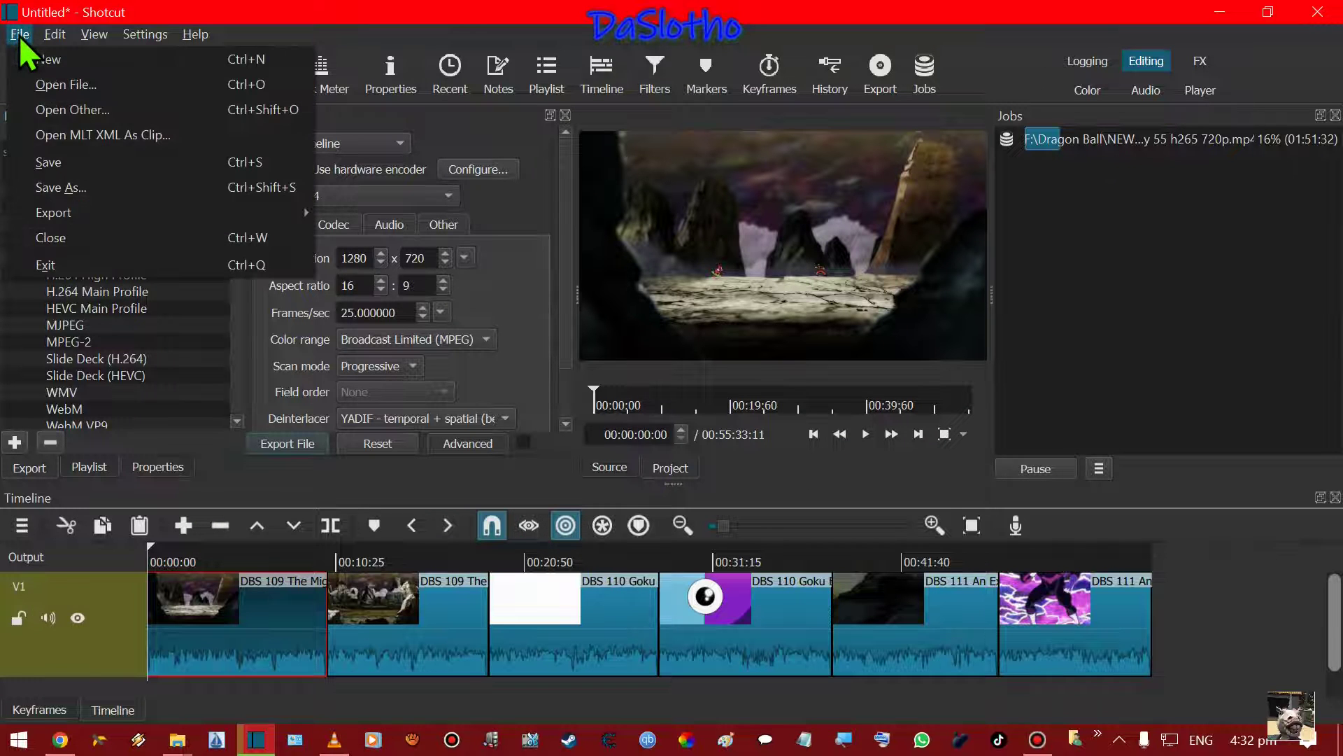
left_click(107, 203)
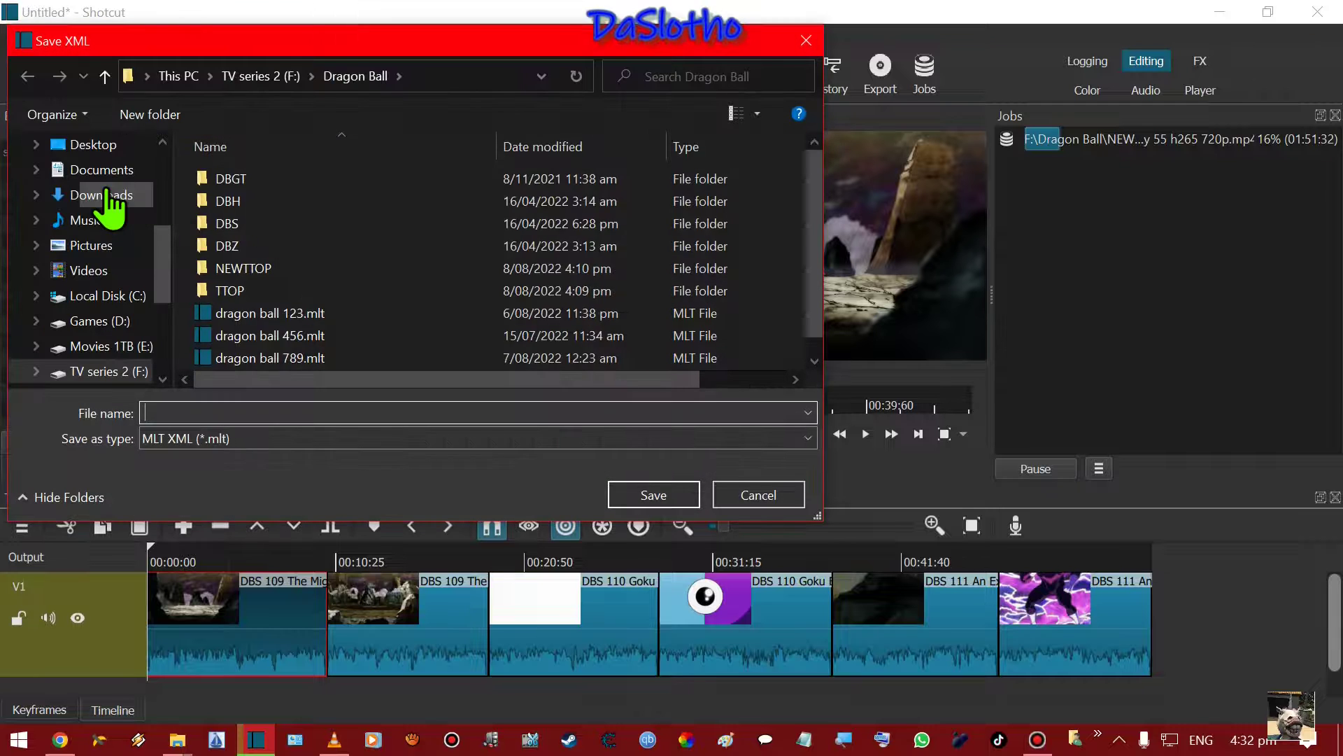
scroll(313, 378, "down", 1)
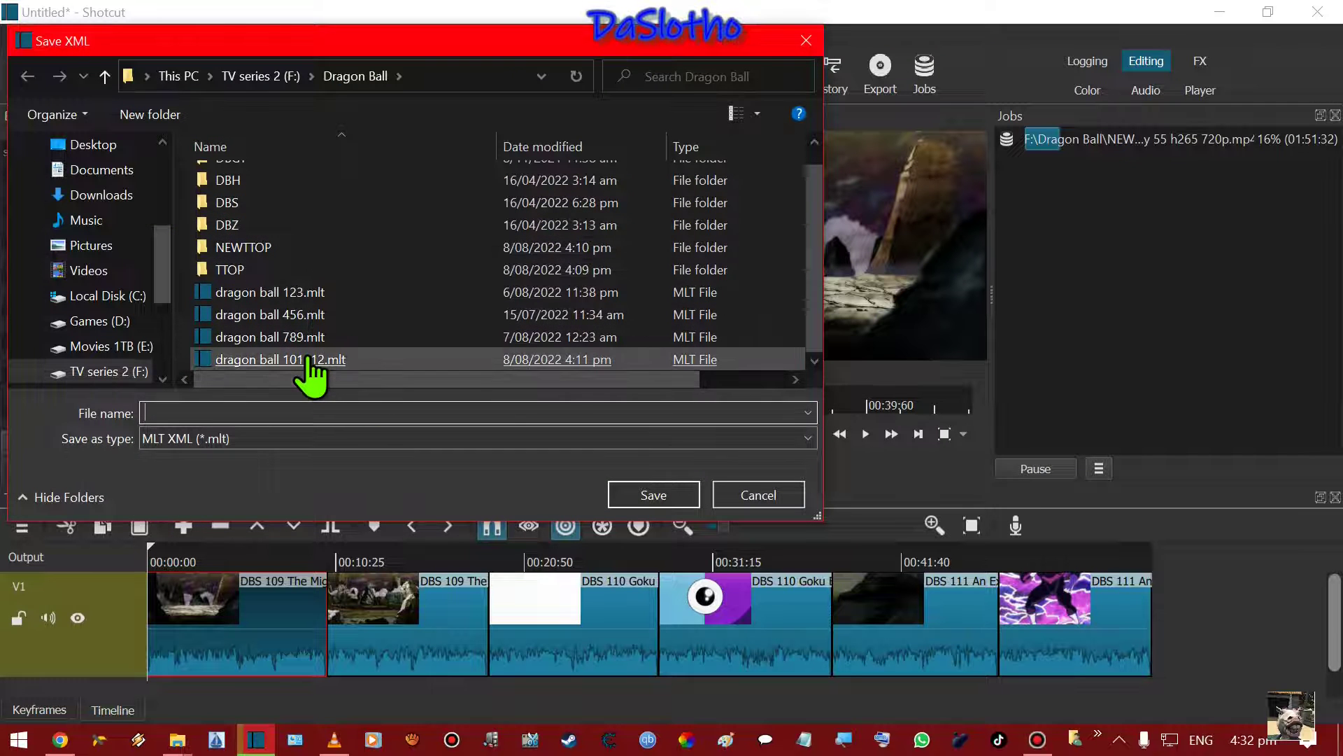
double_click(310, 360)
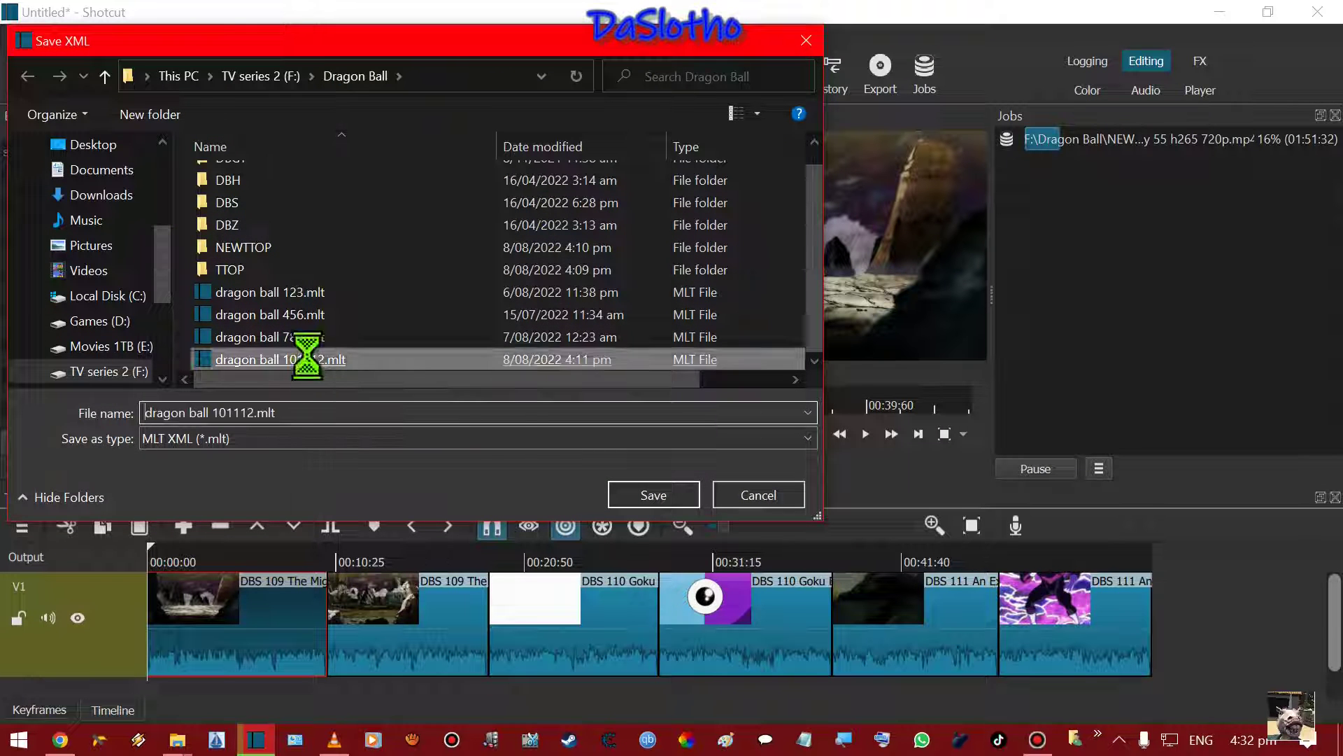
left_click(811, 382)
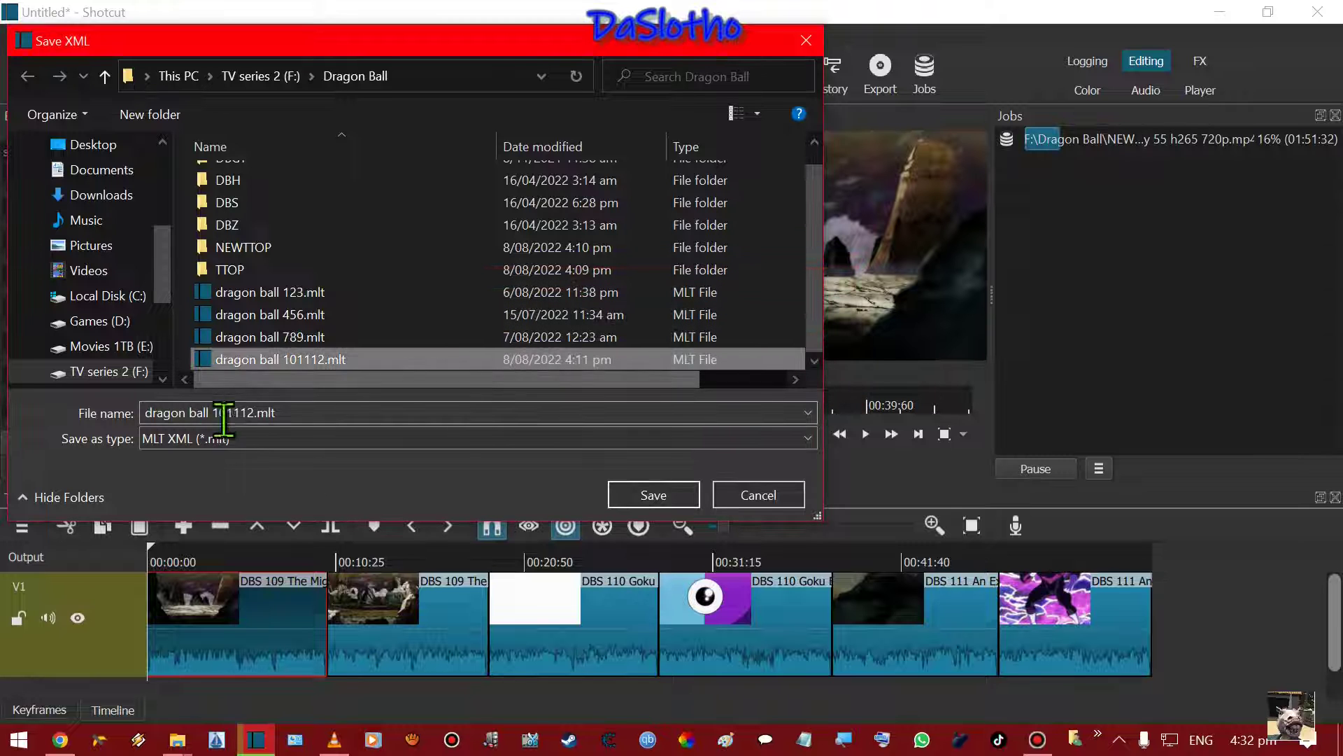
double_click(253, 413)
left_click(253, 413)
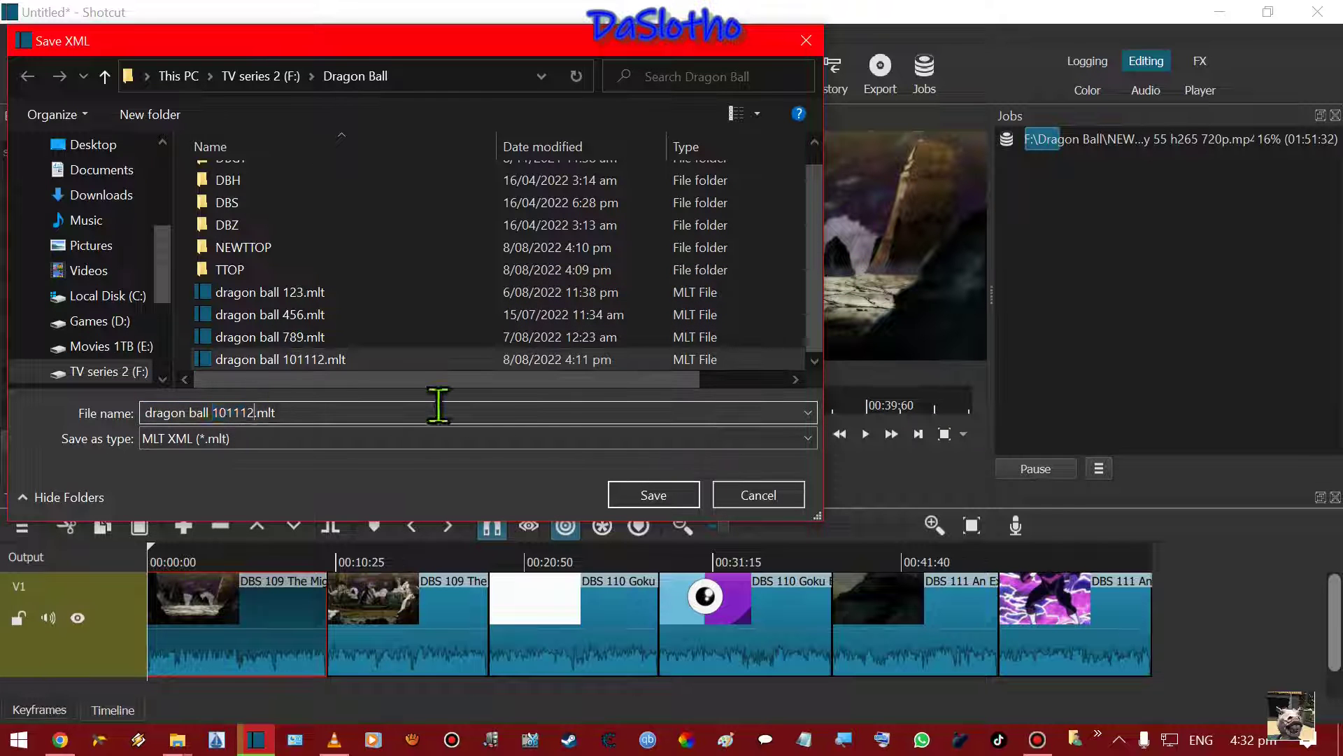
key("BackSpace")
key("BackSpace")
key("BackSpace")
type("131415")
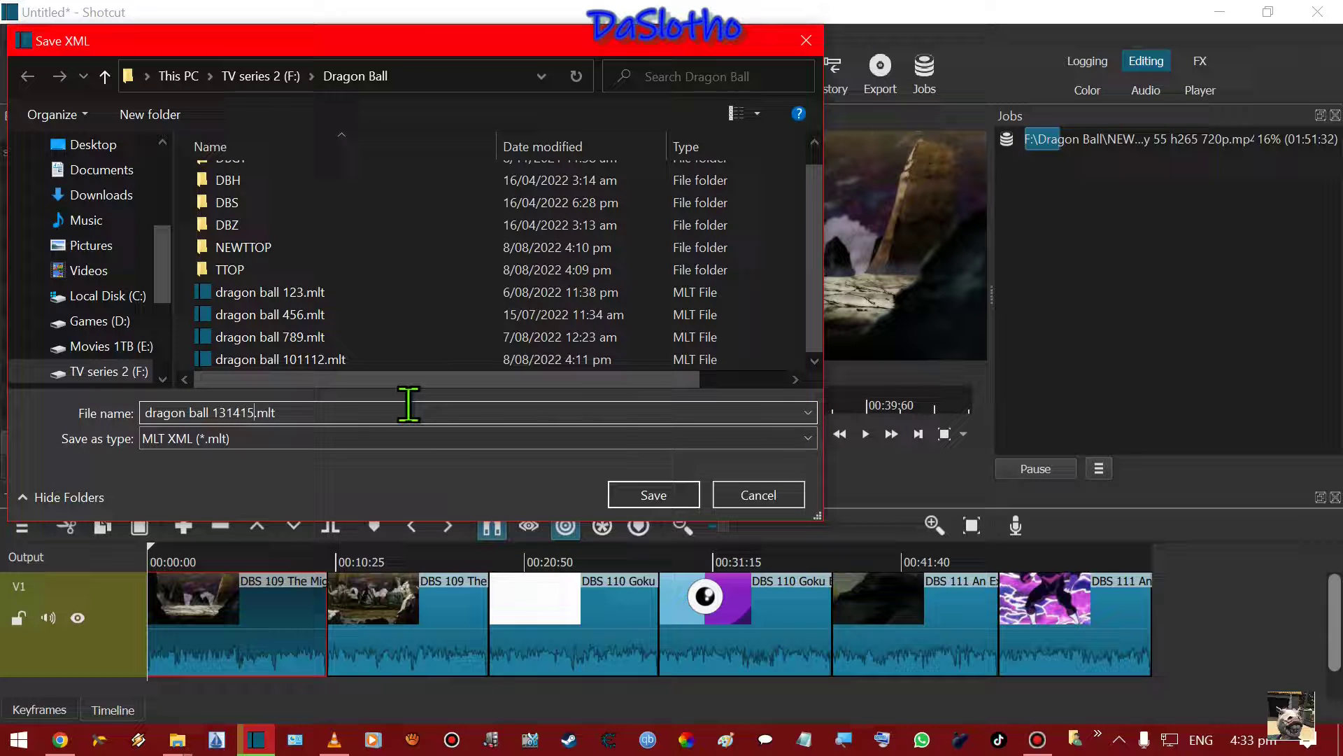
left_click(658, 490)
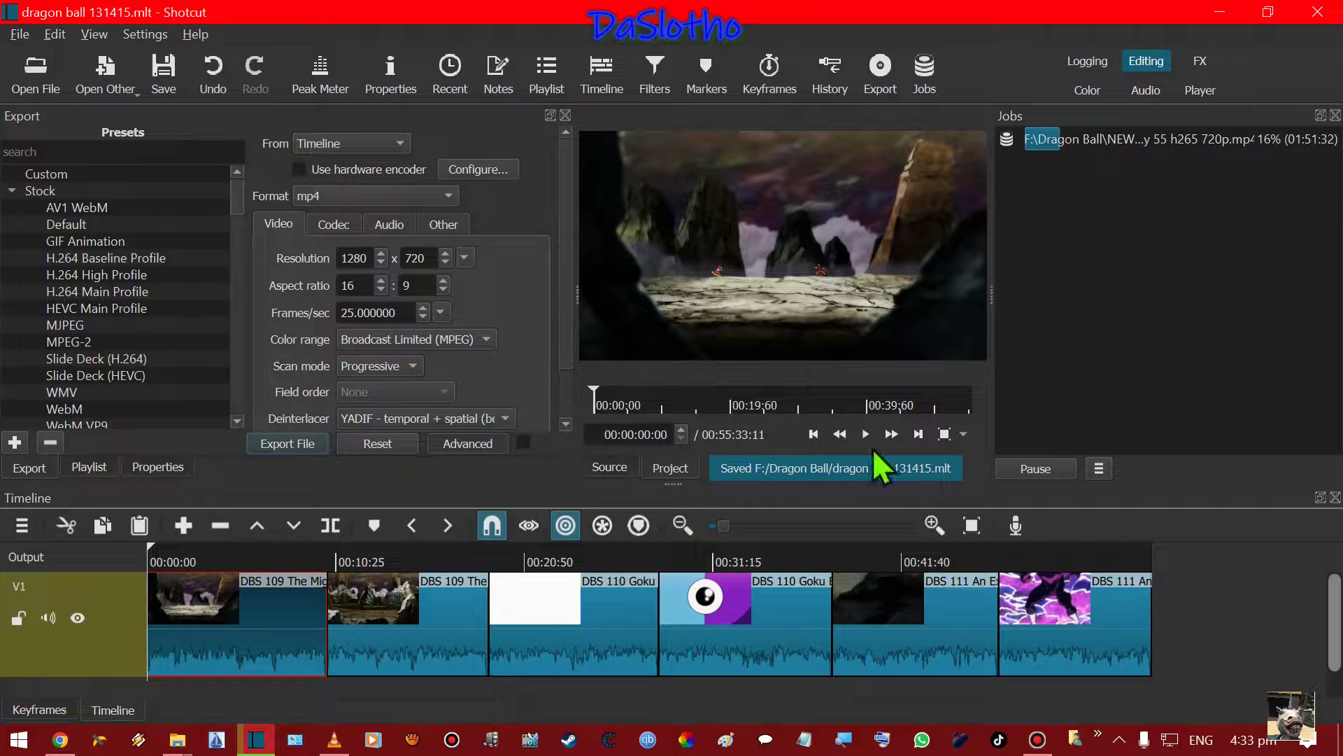
Stop the running export job and remove it from the job list.
right_click(1129, 146)
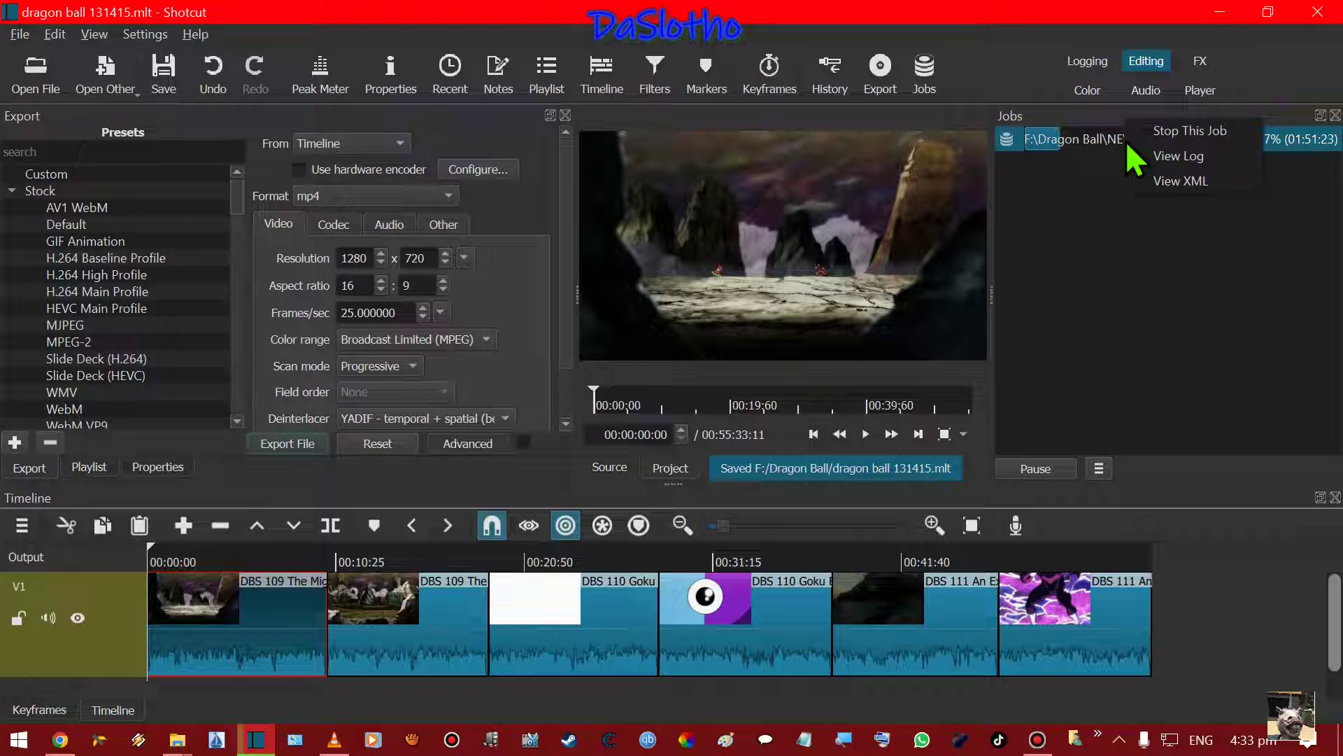
left_click(1198, 132)
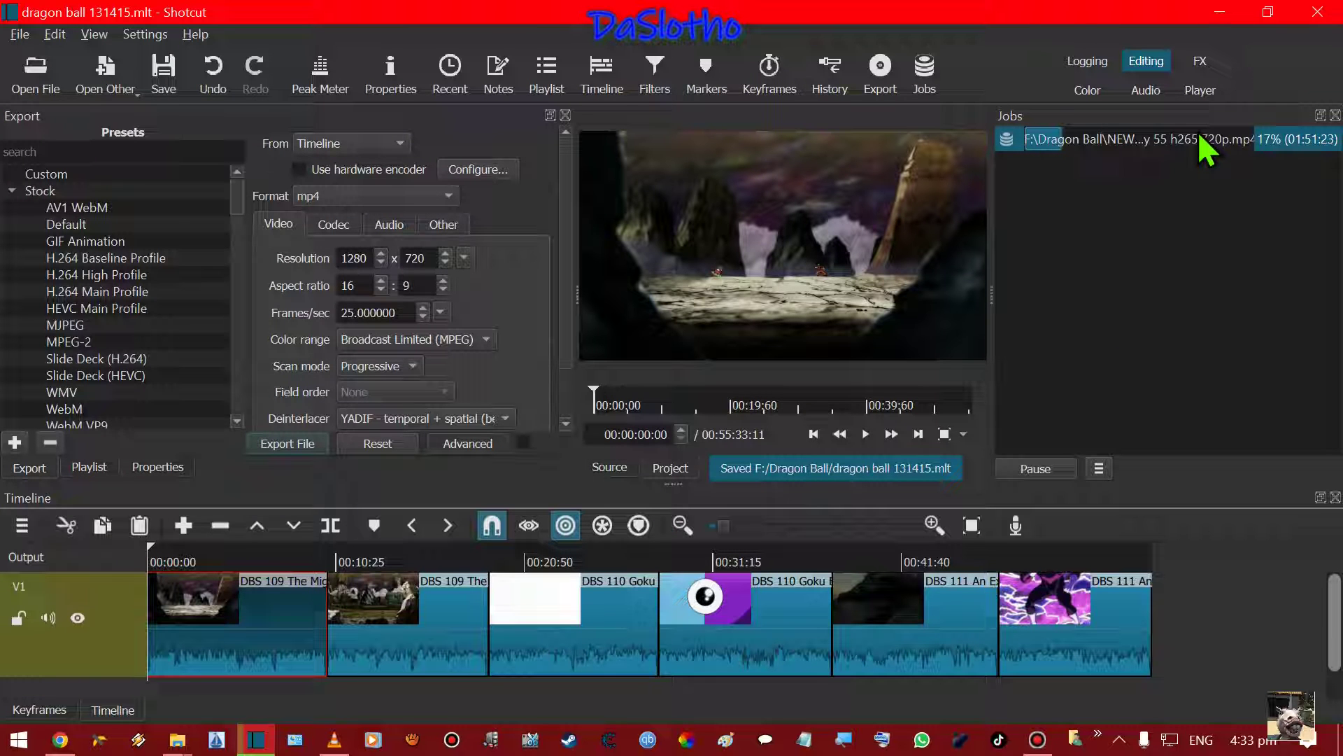
right_click(1128, 140)
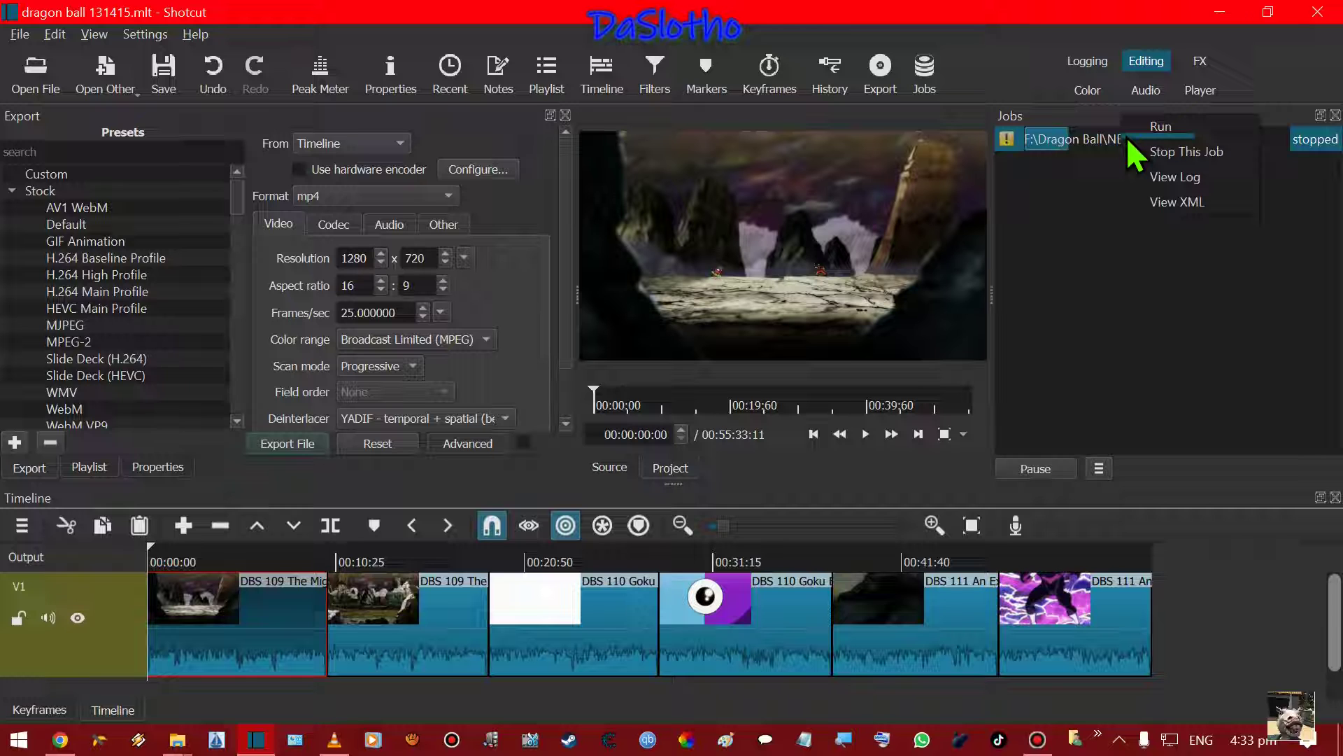
left_click(1154, 151)
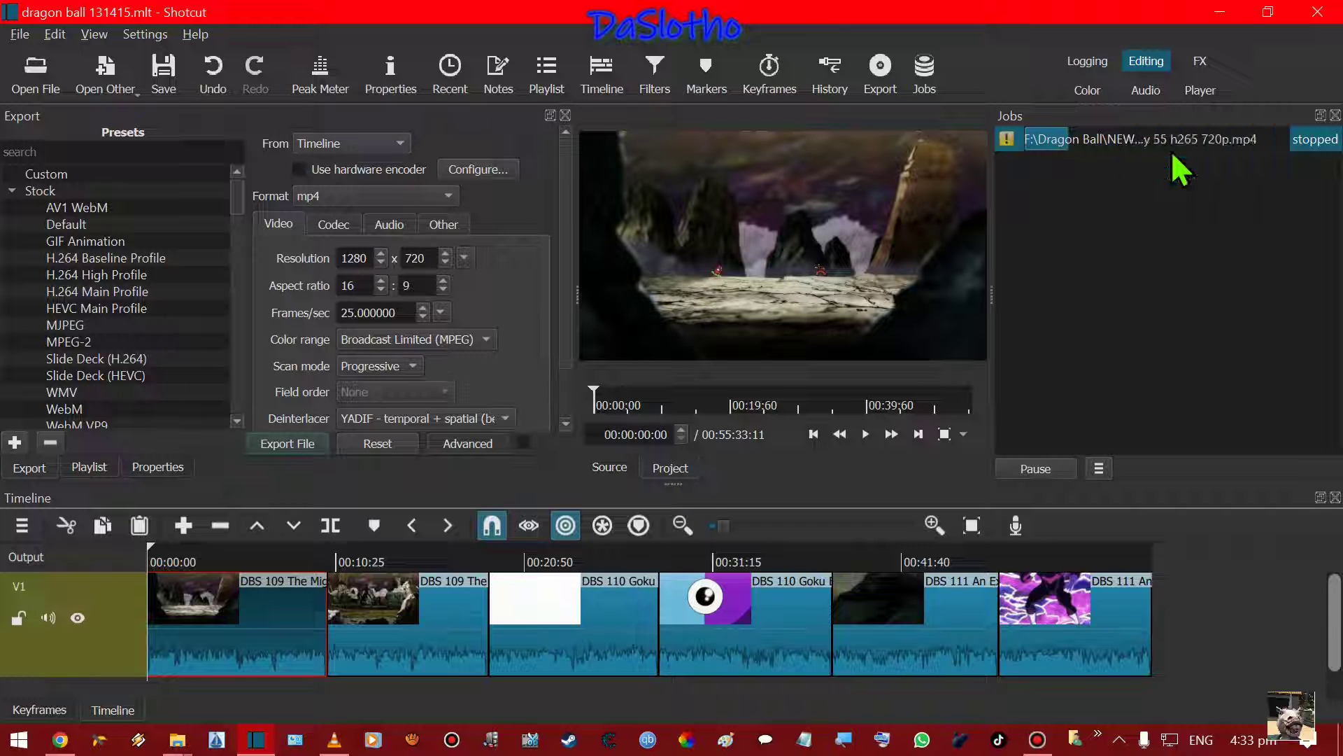
right_click(1092, 130)
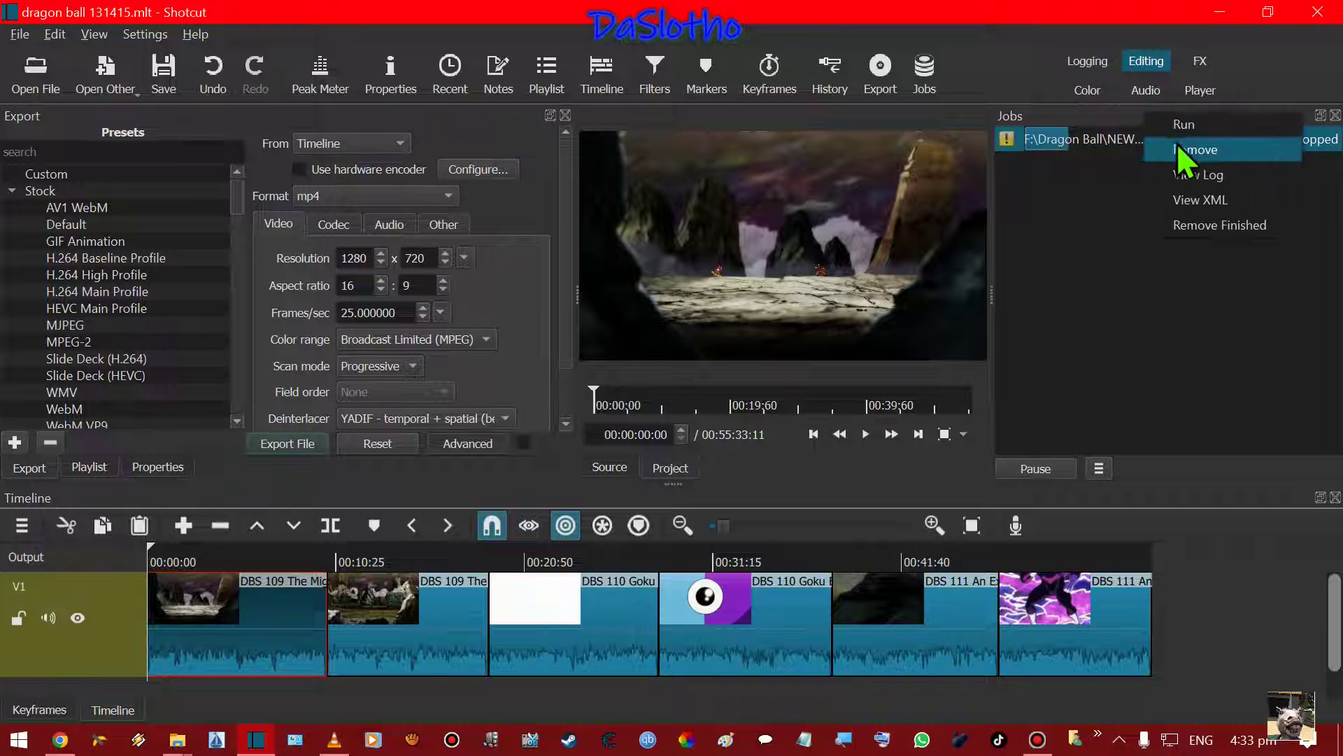
left_click(1190, 145)
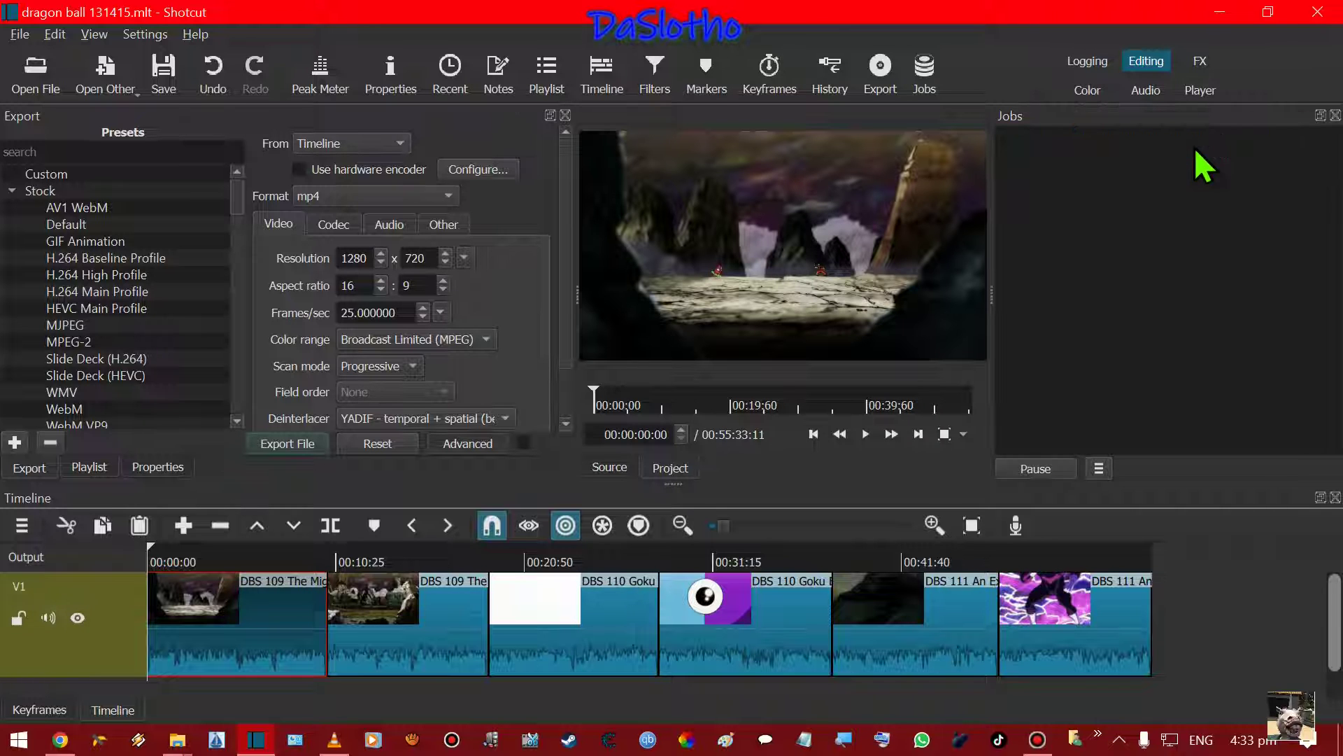
Open the project dragon ball 101112.mlt from the Dragon Ball folder.
left_click(26, 61)
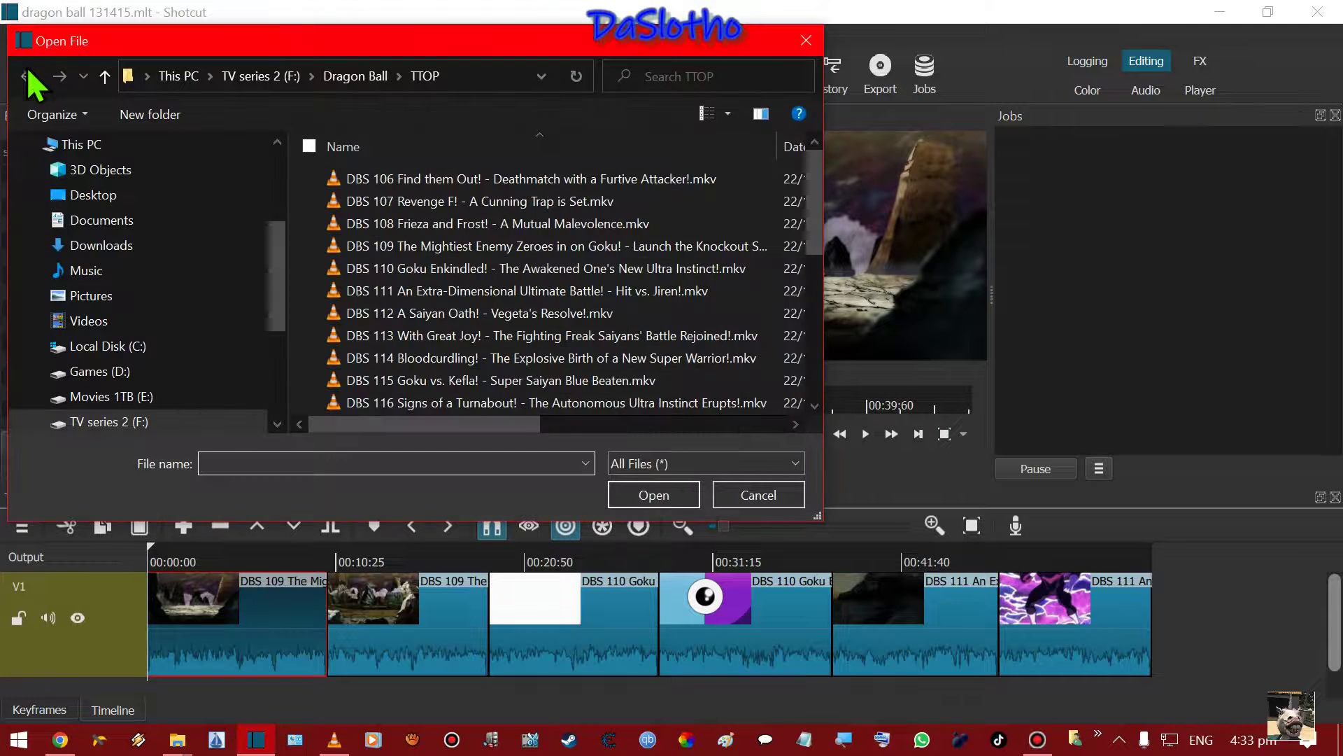
left_click(757, 494)
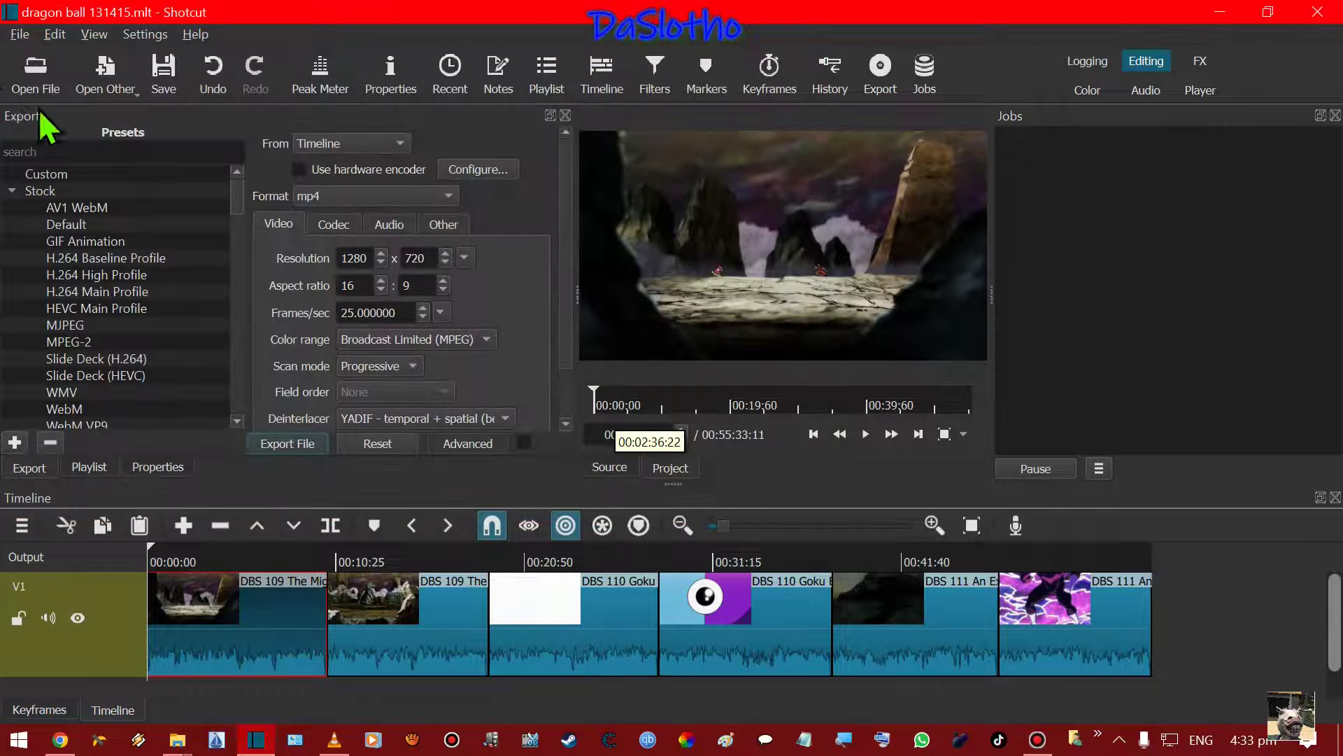
left_click(17, 72)
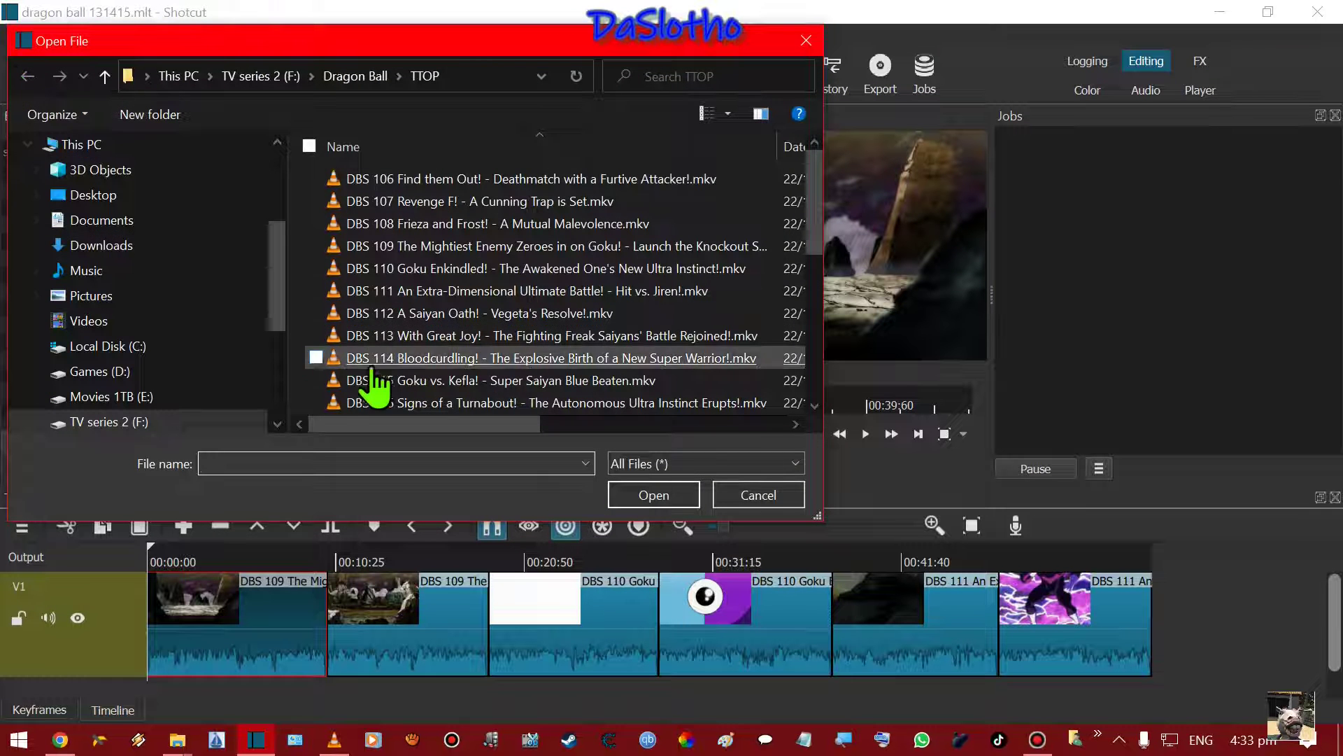
scroll(315, 390, "down", 1)
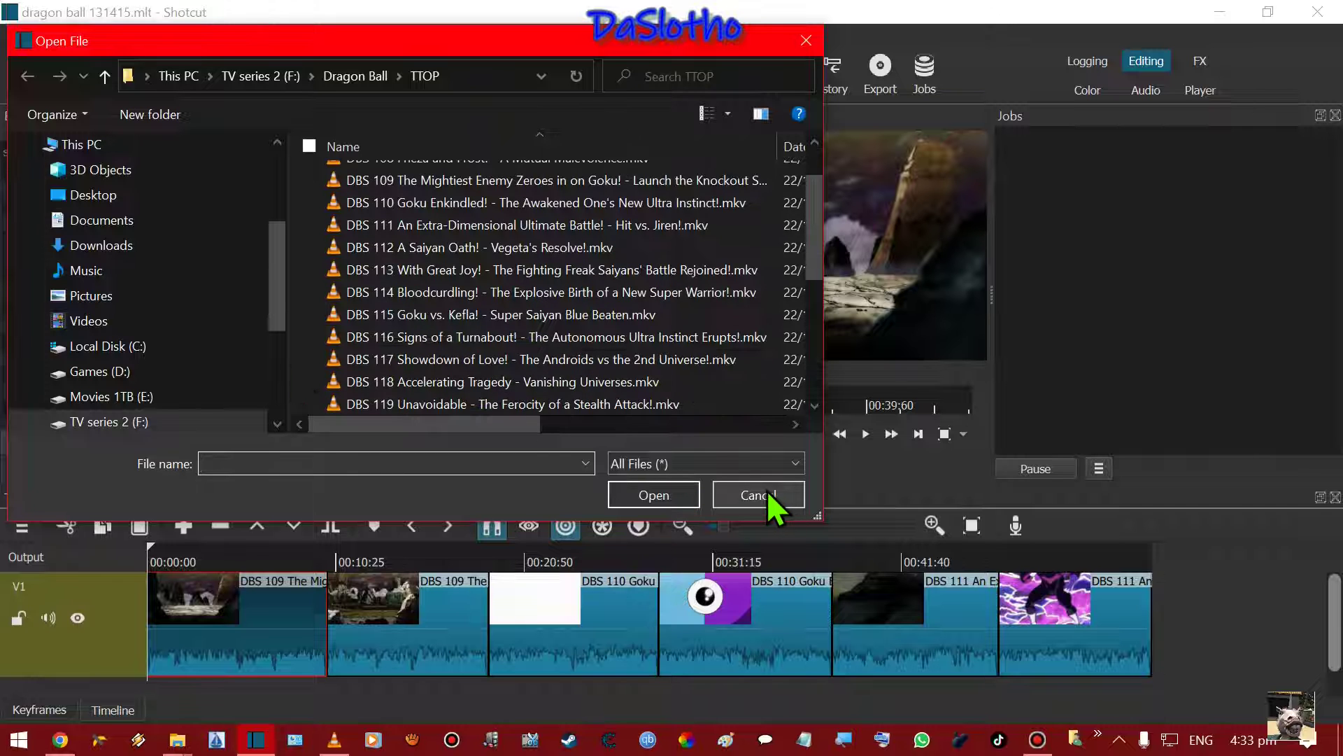
left_click(105, 75)
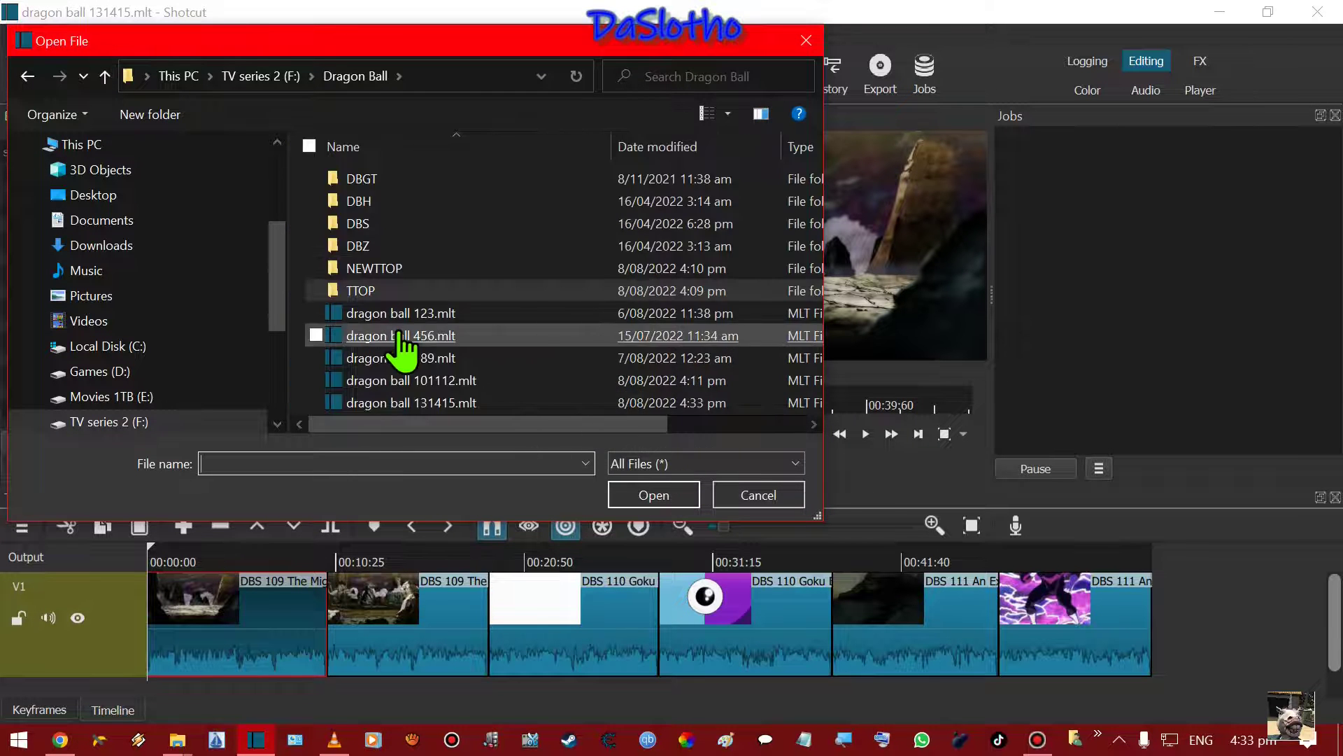
double_click(441, 380)
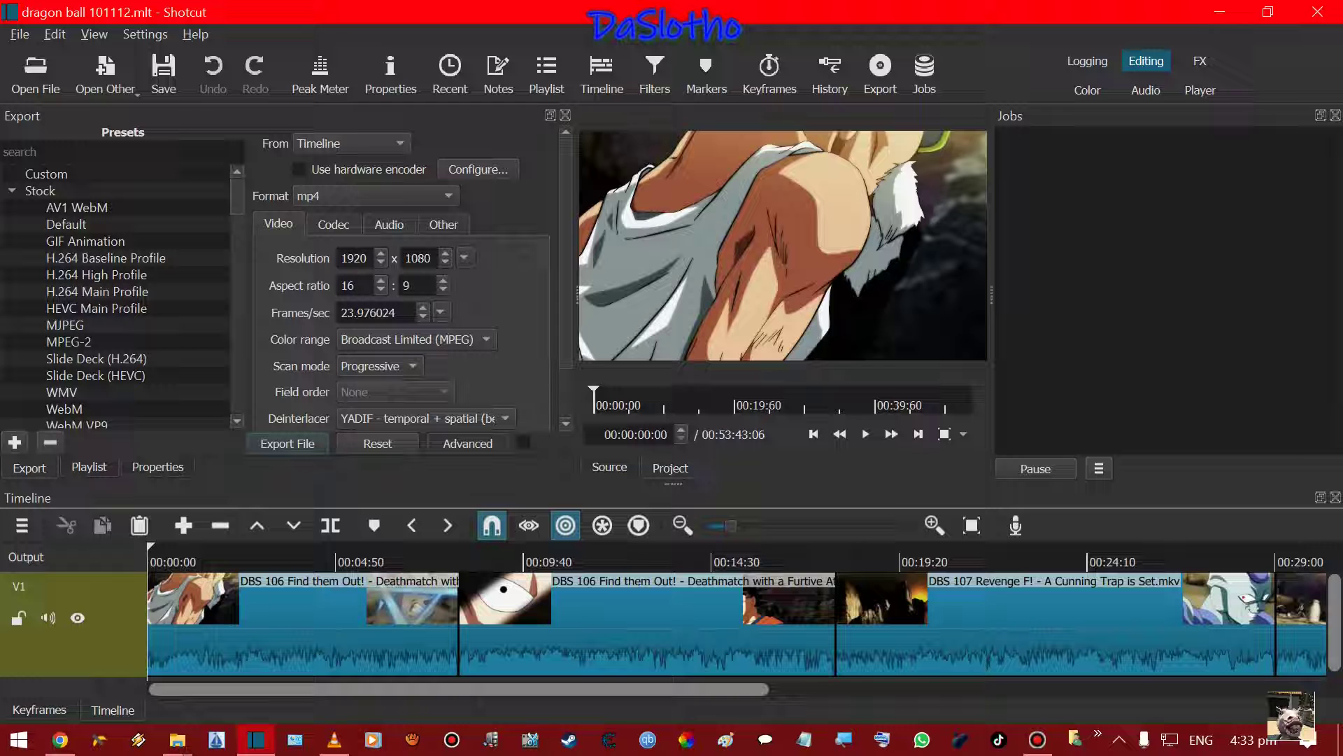
Fit all clips in the timeline view, preview frames near the beginning and return the playhead to the start.
left_click_drag(730, 526, 719, 526)
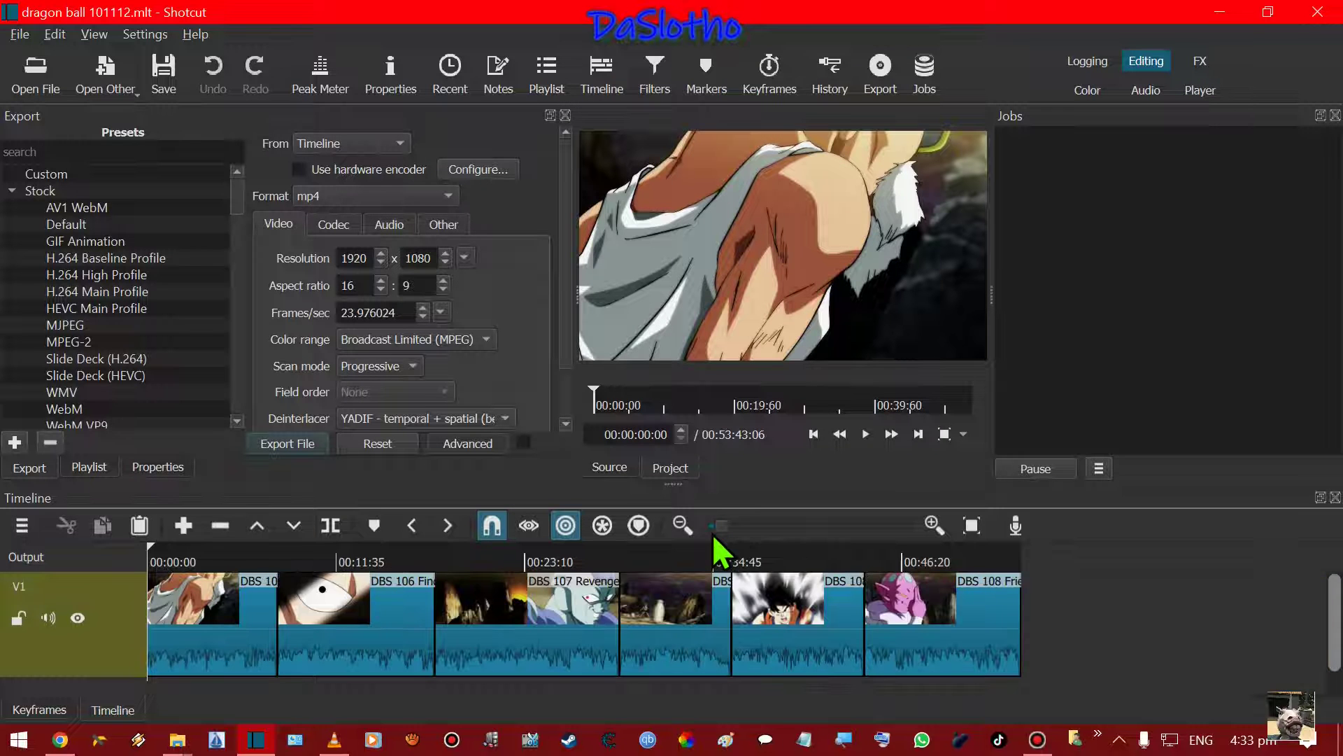
left_click(184, 553)
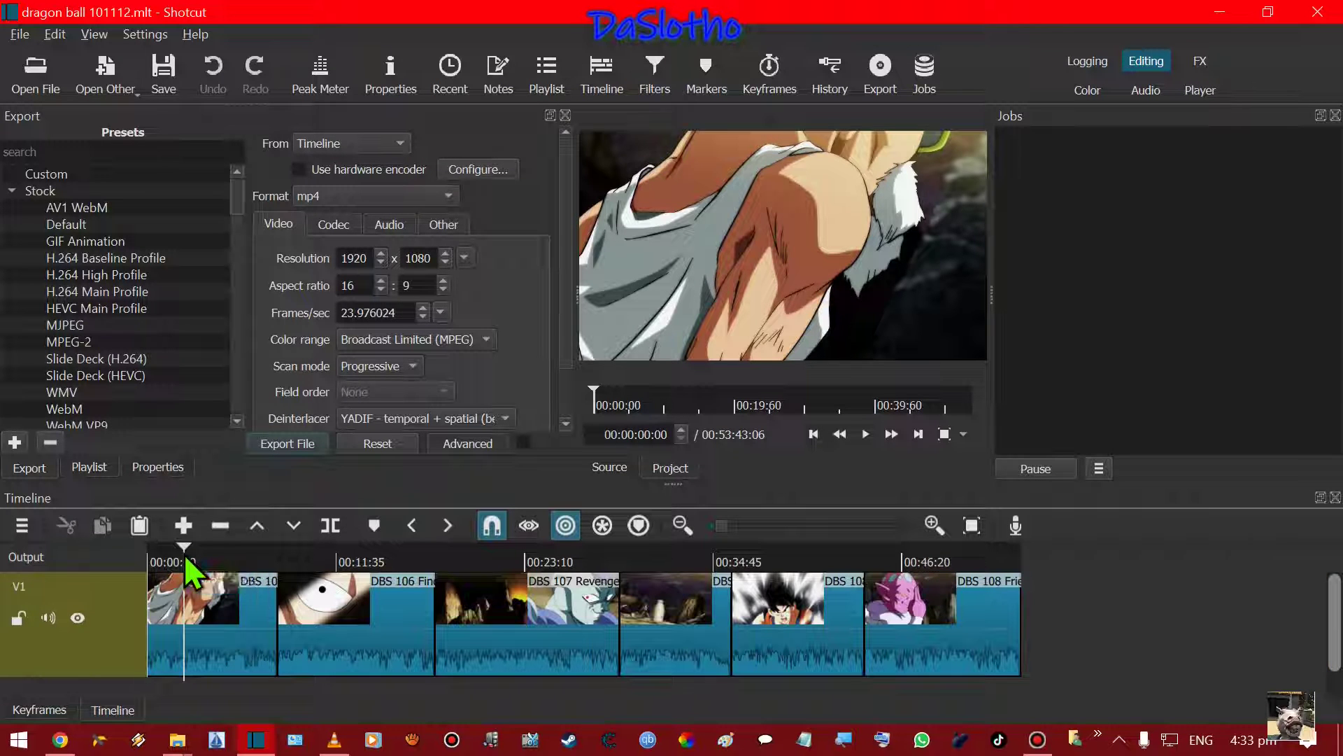
left_click(163, 553)
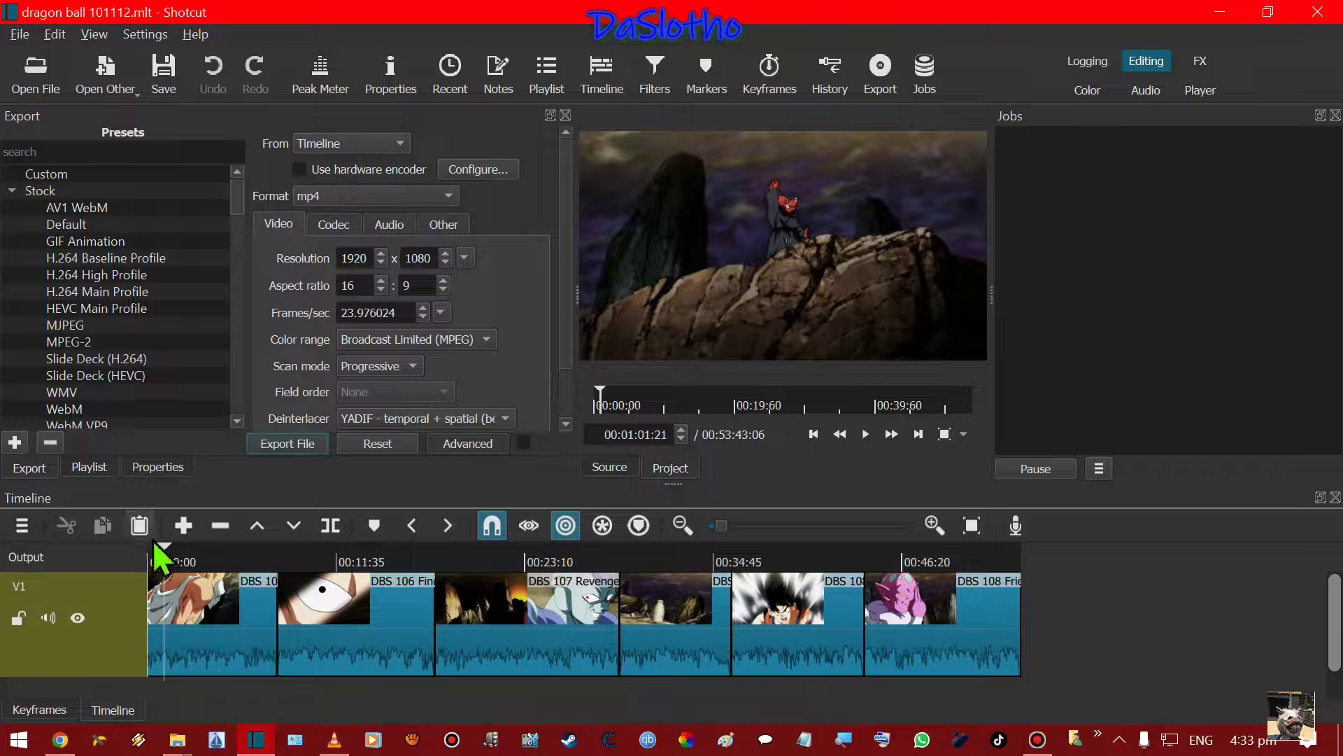
left_click(166, 557)
left_click_drag(174, 563, 149, 564)
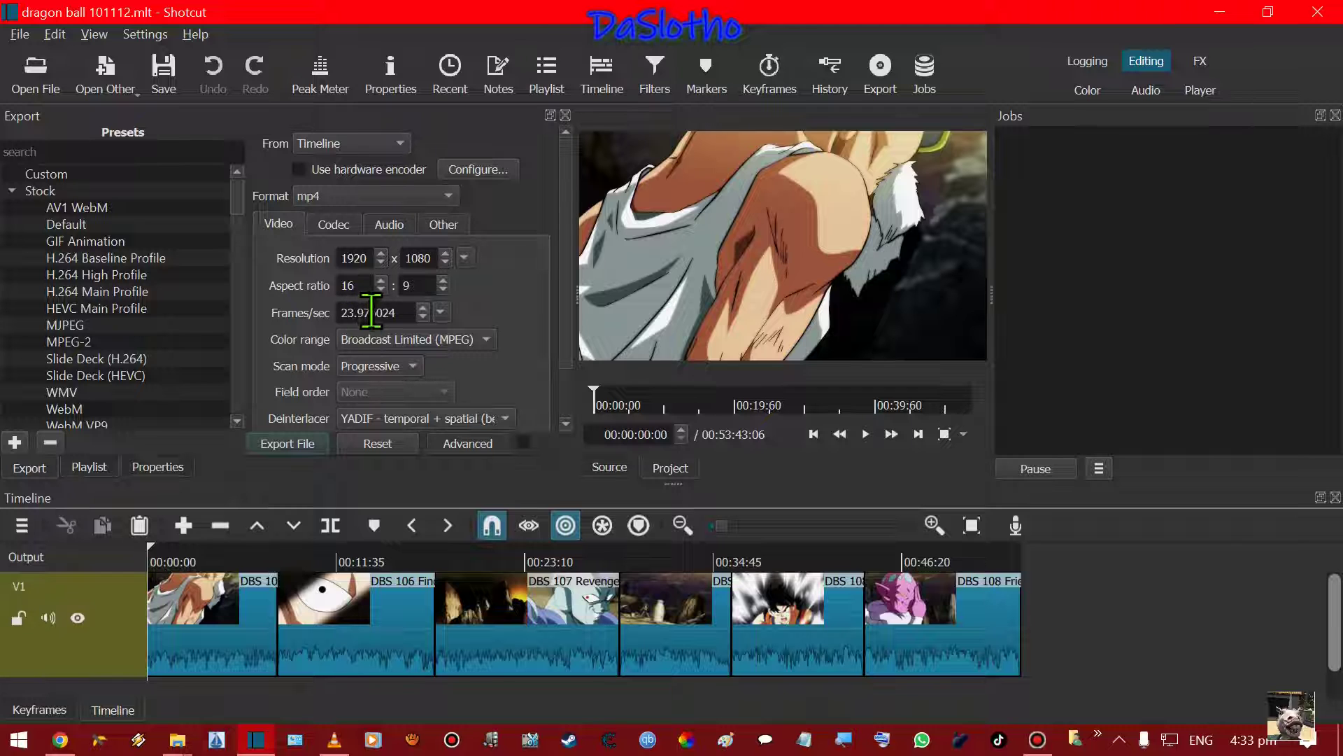
Set the export resolution to 1280 x 720 and review the codec settings.
left_click(464, 257)
left_click(549, 266)
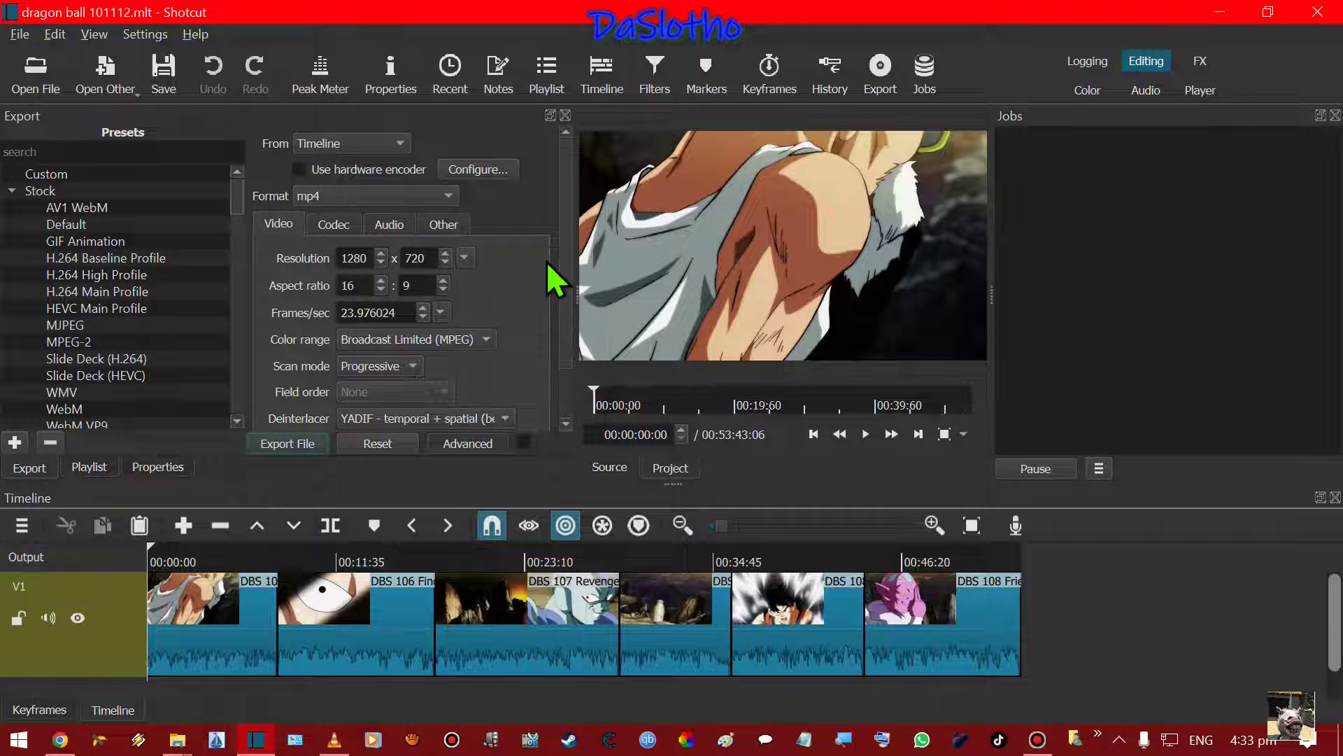
left_click(335, 224)
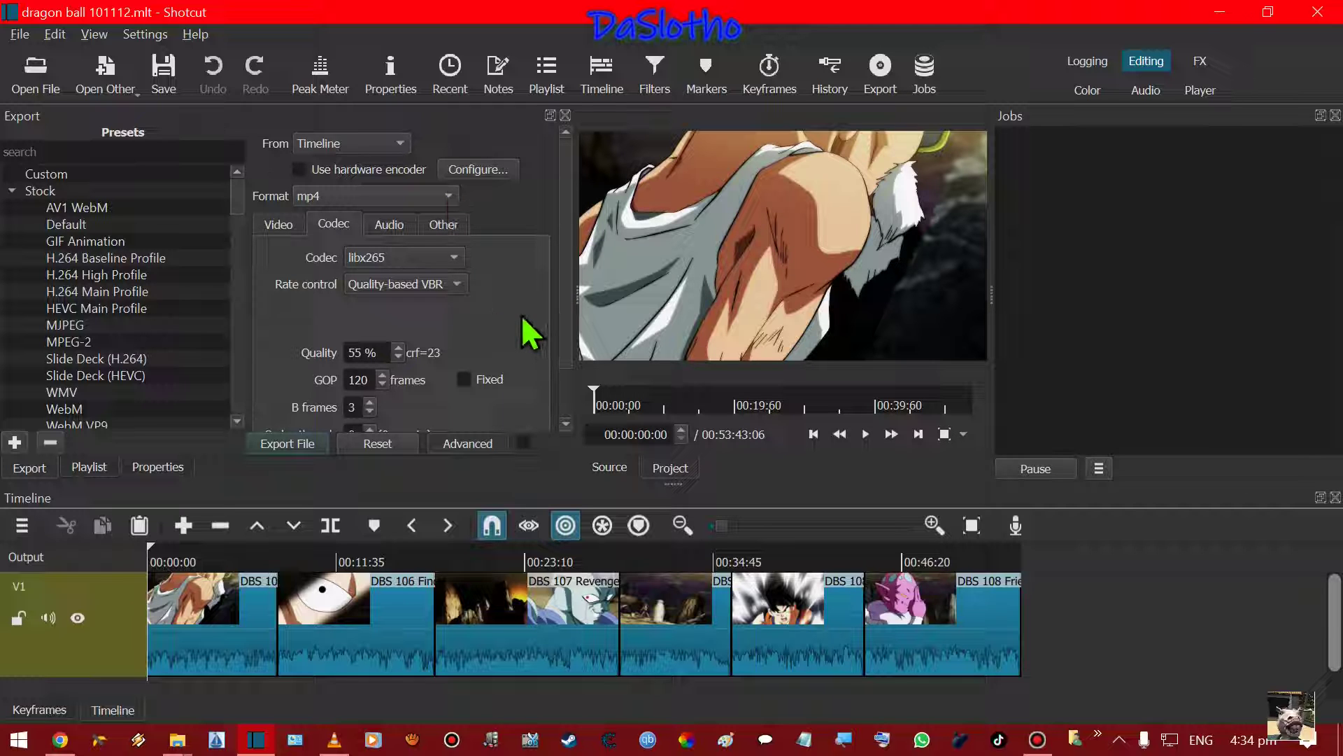
Switch to File Explorer and open the screen rec folder on the TV series 2 (F:) drive to examine its recordings' details.
left_click(171, 736)
left_click(144, 695)
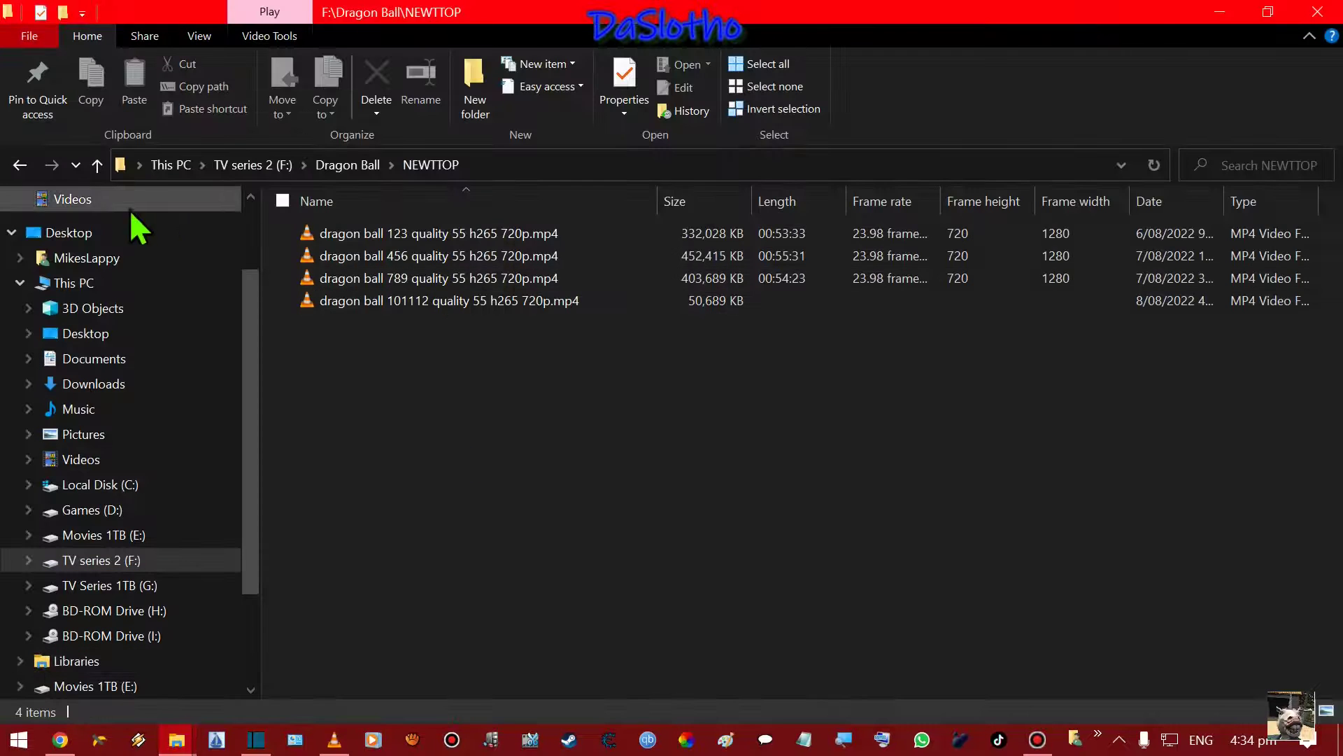
left_click(98, 164)
left_click(98, 164)
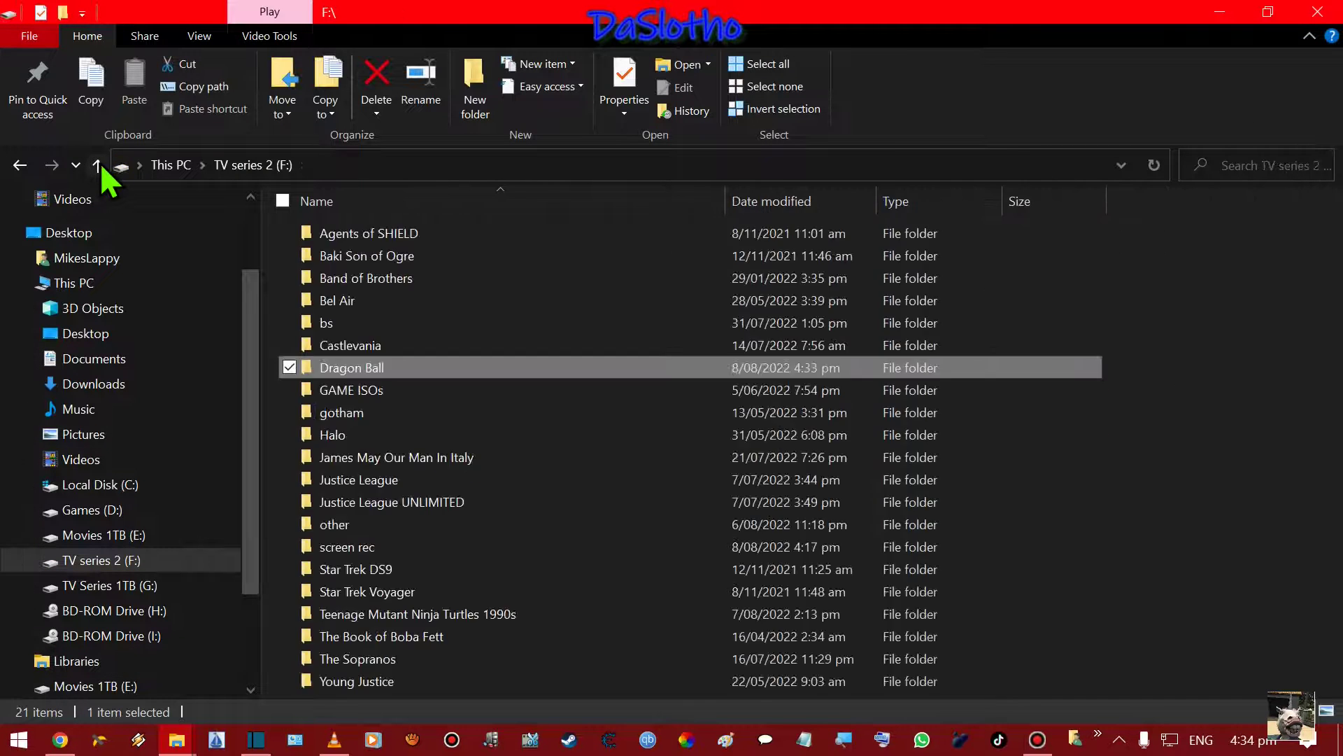
double_click(348, 547)
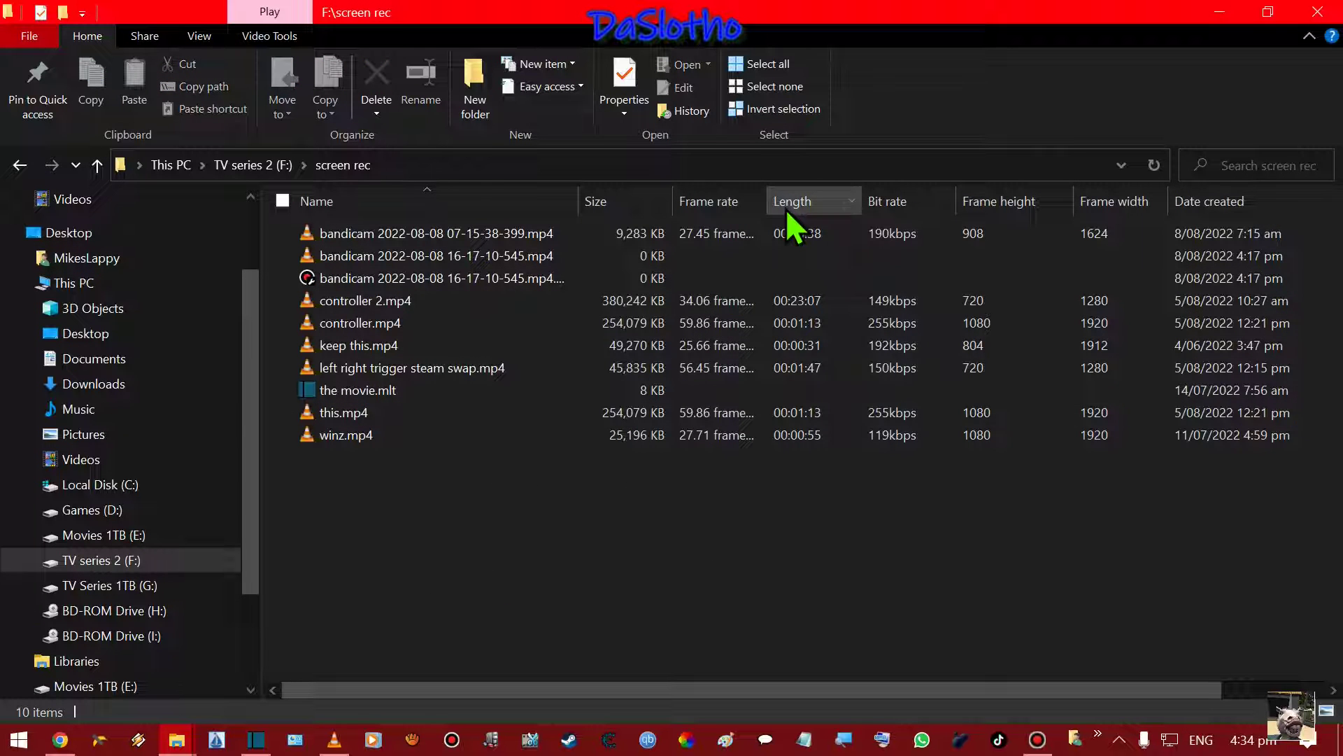
left_click_drag(778, 199, 833, 198)
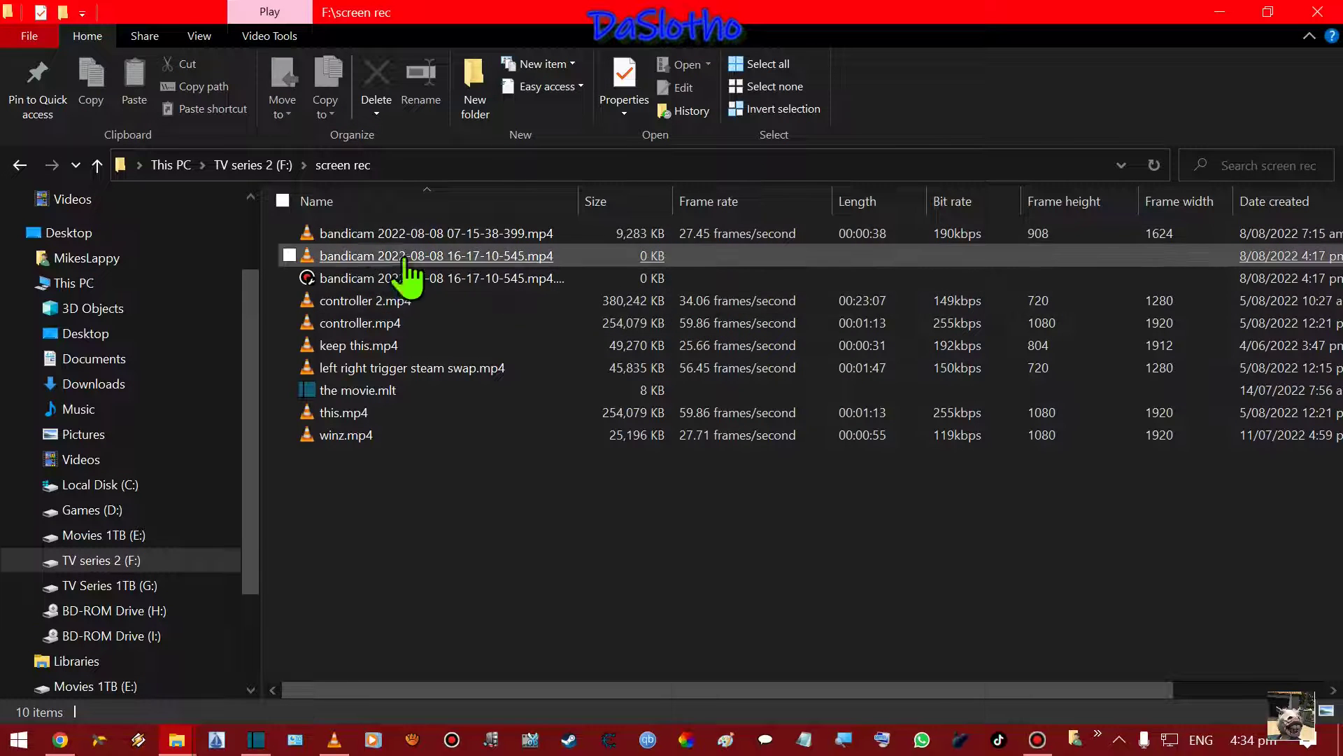
left_click(289, 301)
left_click(289, 233)
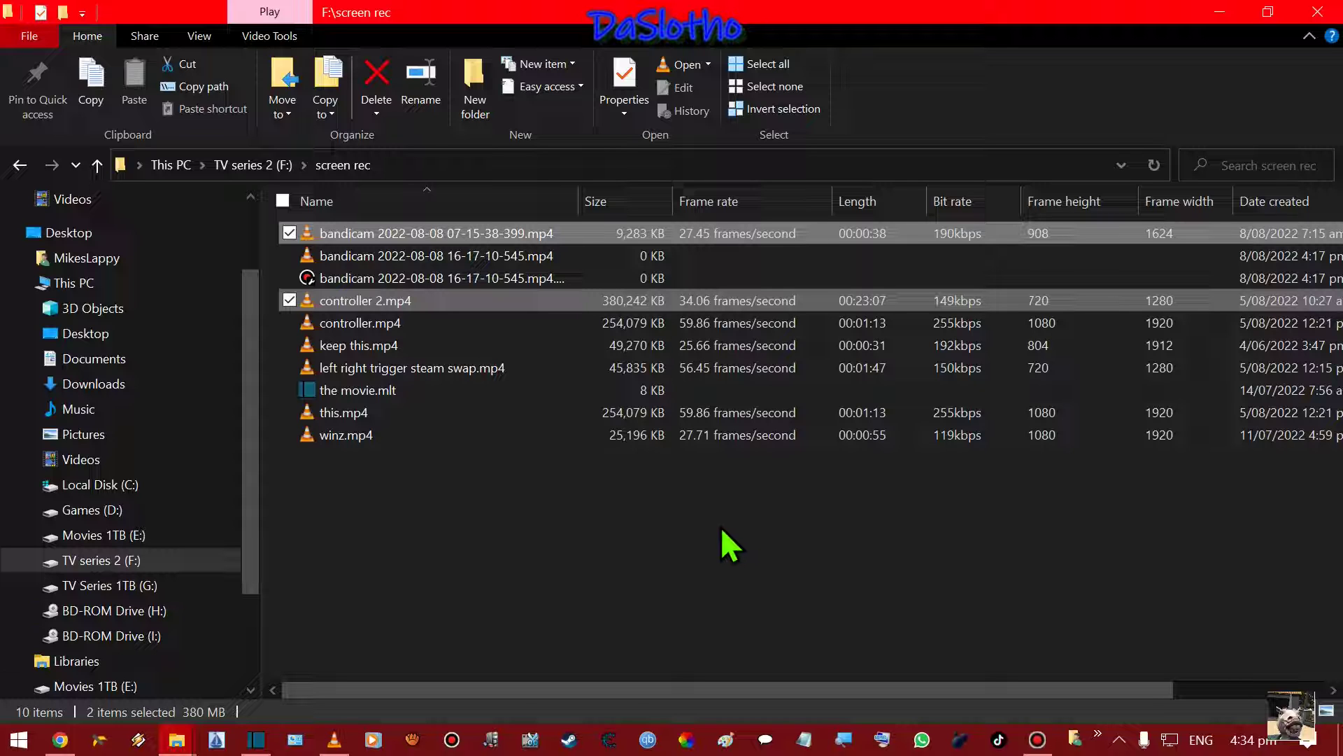
left_click(256, 739)
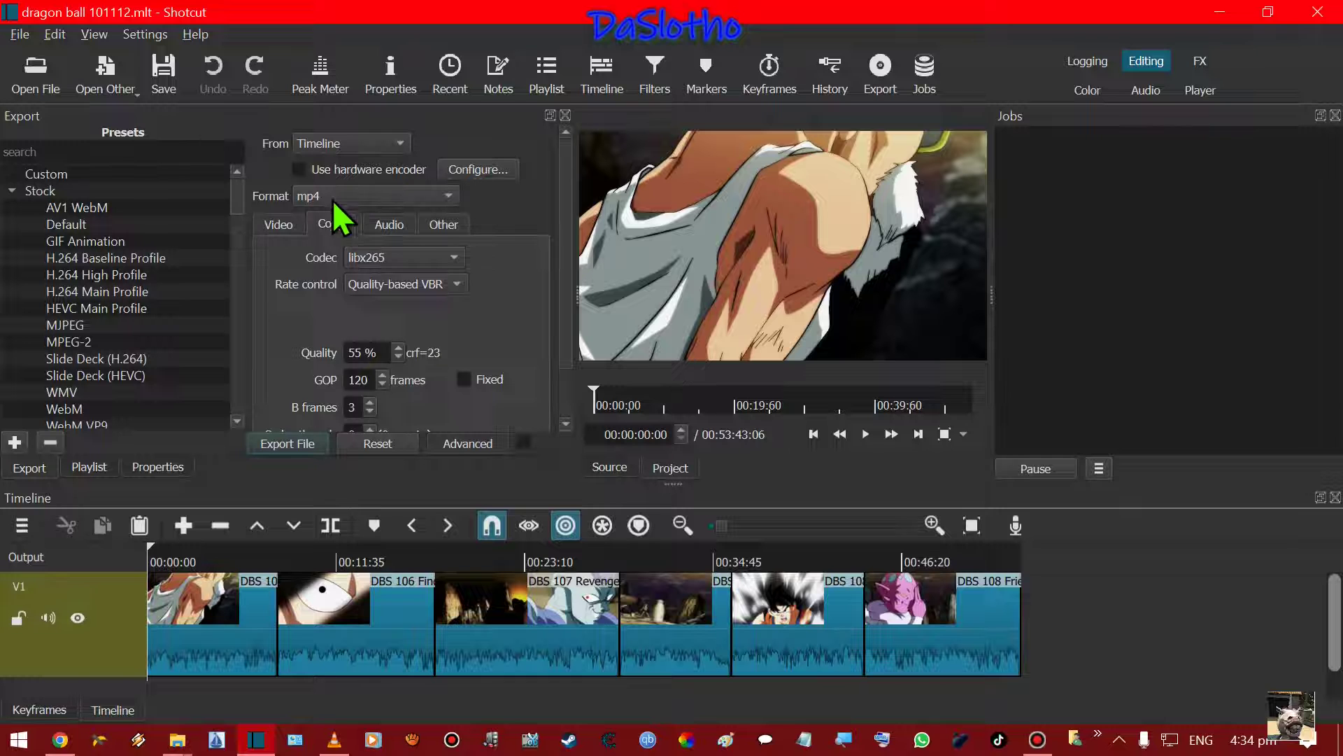
left_click(278, 223)
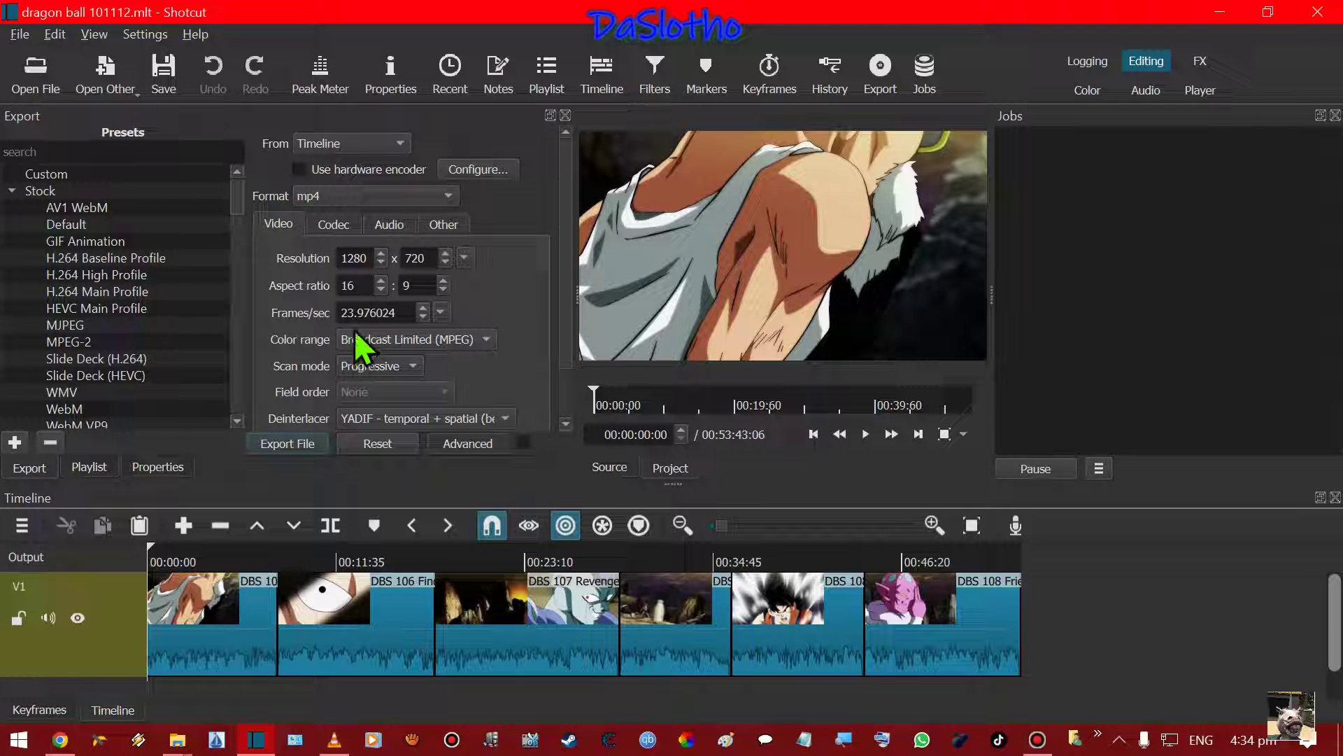
Switch to File Explorer, go back to the Dragon Ball folder and open its TTOP folder.
left_click(177, 740)
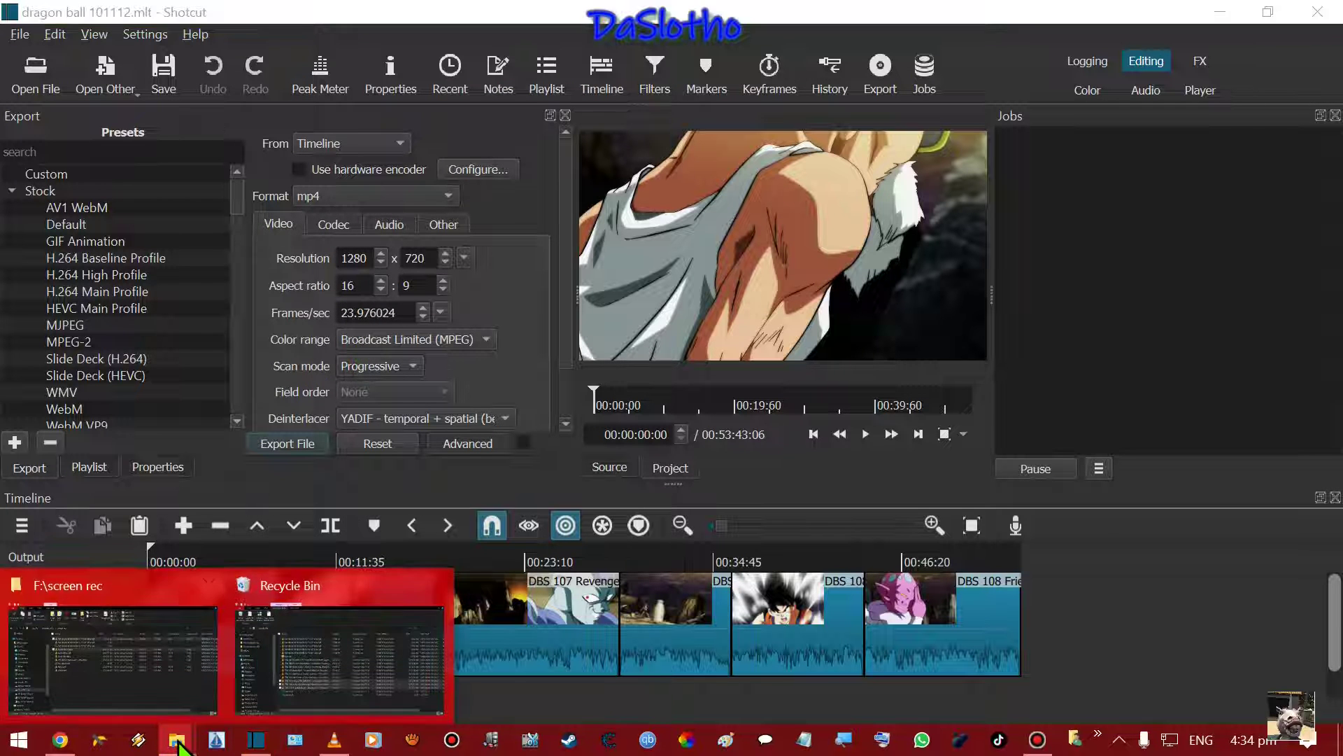
left_click(161, 696)
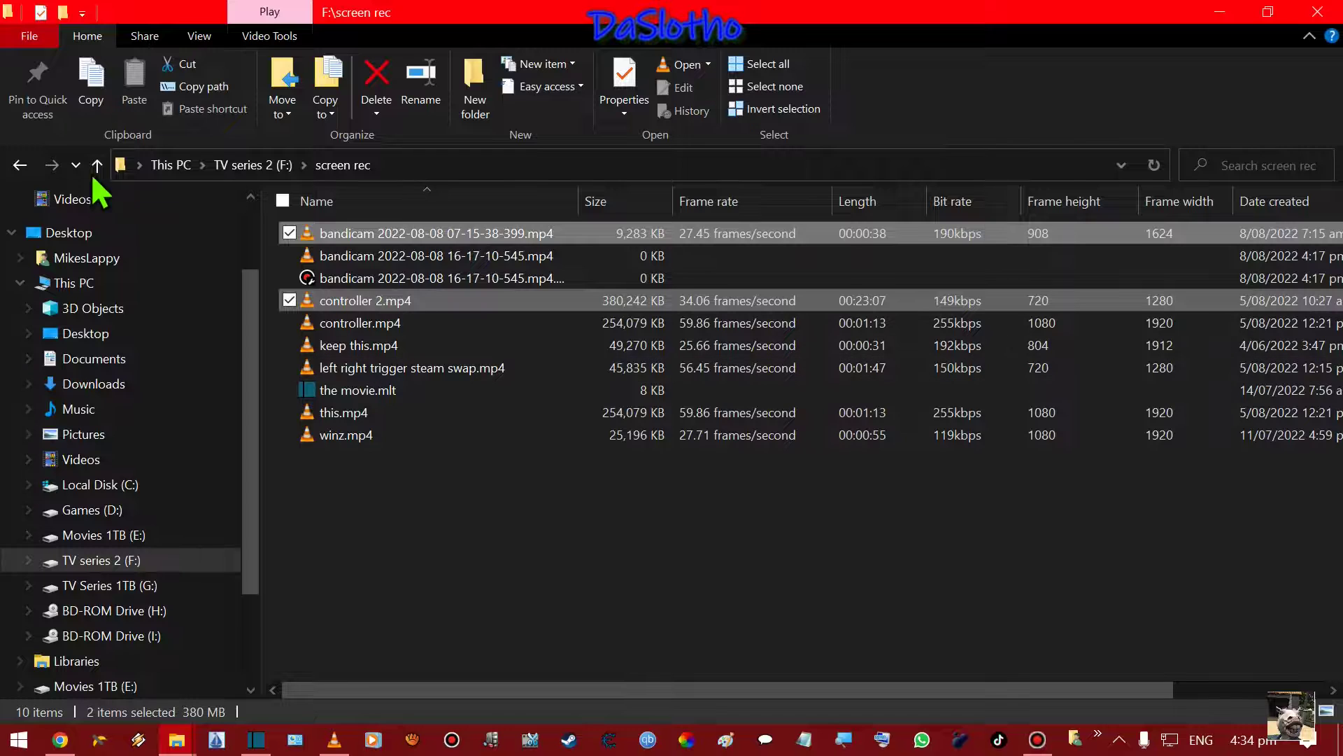
left_click(21, 165)
left_click(21, 166)
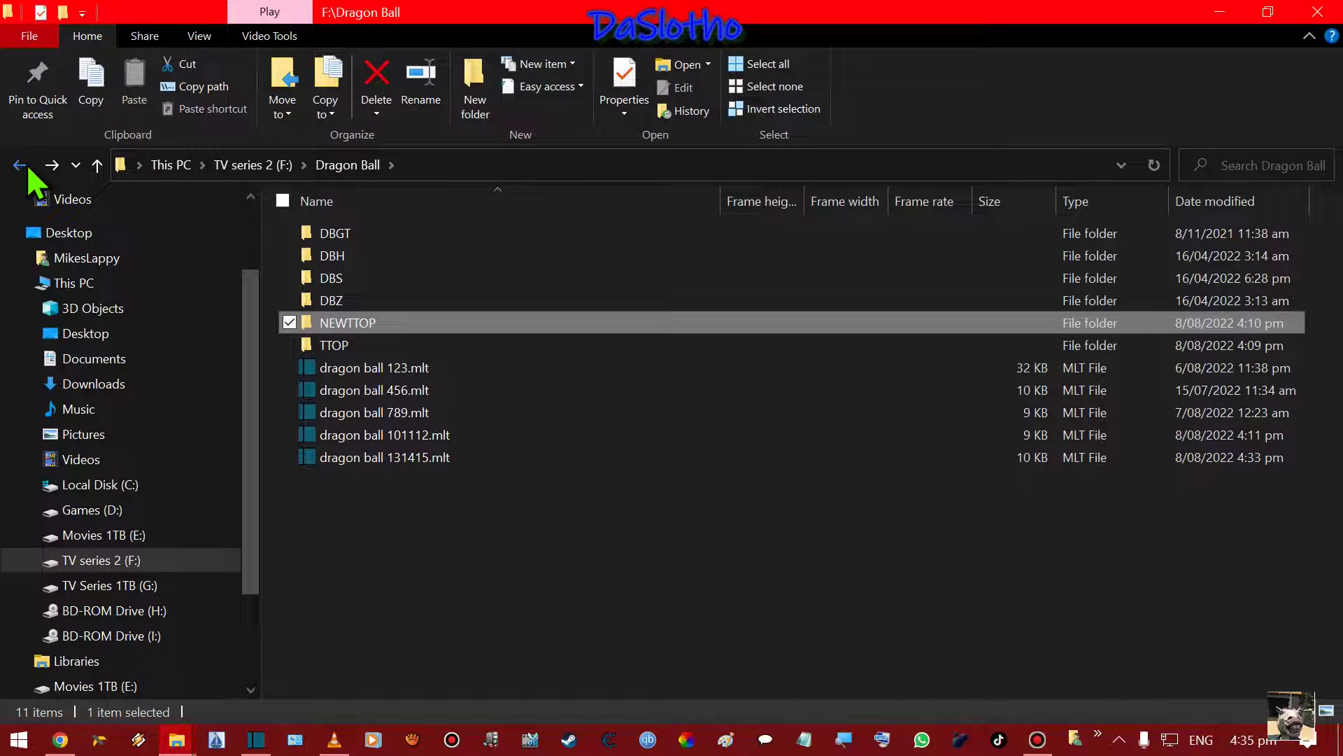
left_click(342, 346)
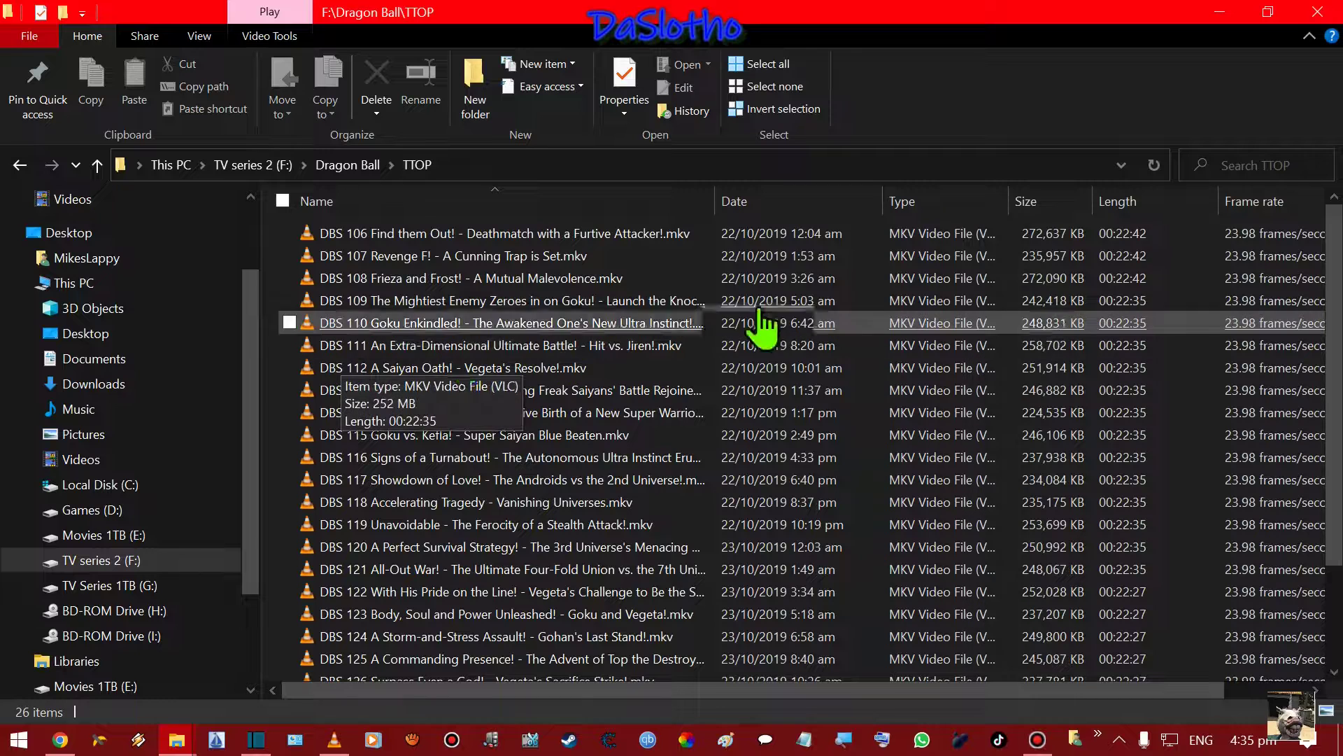
Move the Frame rate, Size and Length columns directly after Name and narrow the Frame rate, Length, Date and Type columns.
left_click_drag(1252, 214, 740, 205)
left_click_drag(906, 693, 945, 700)
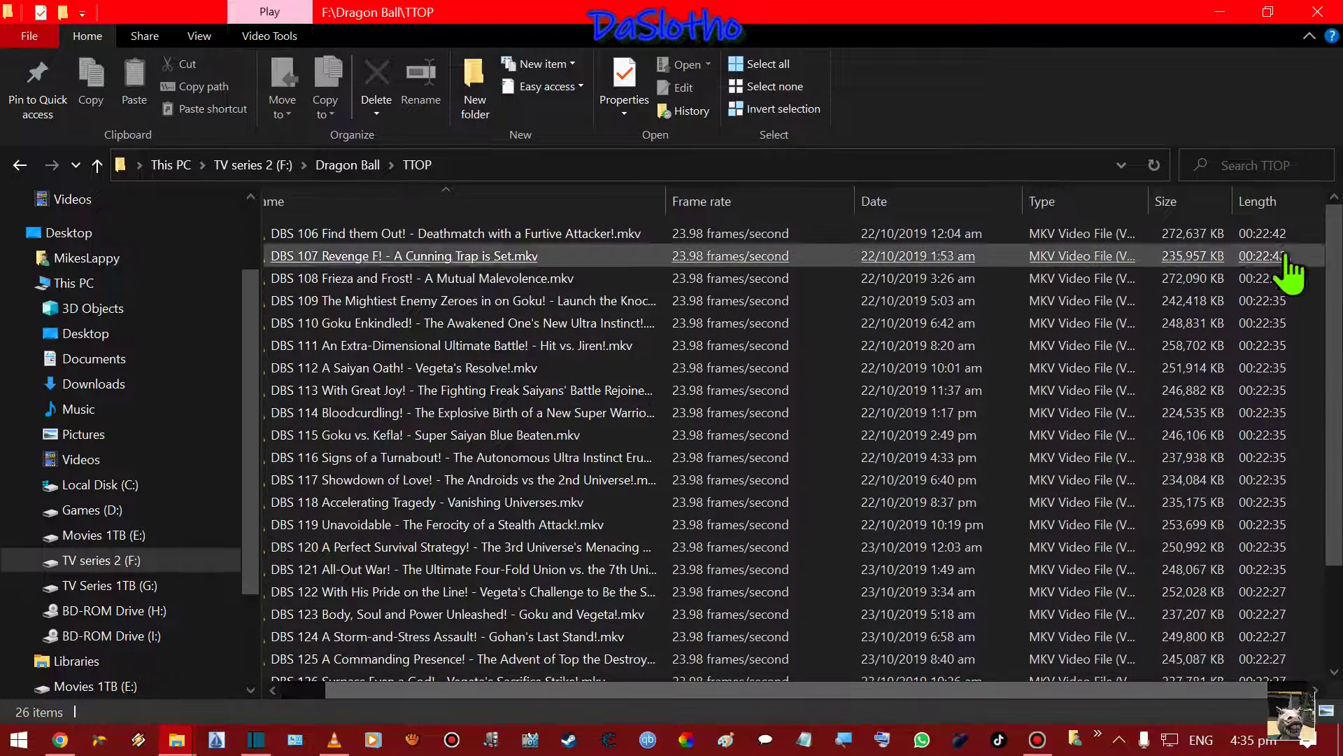
left_click_drag(1199, 210, 833, 204)
left_click_drag(1276, 224, 966, 216)
left_click_drag(860, 198, 758, 201)
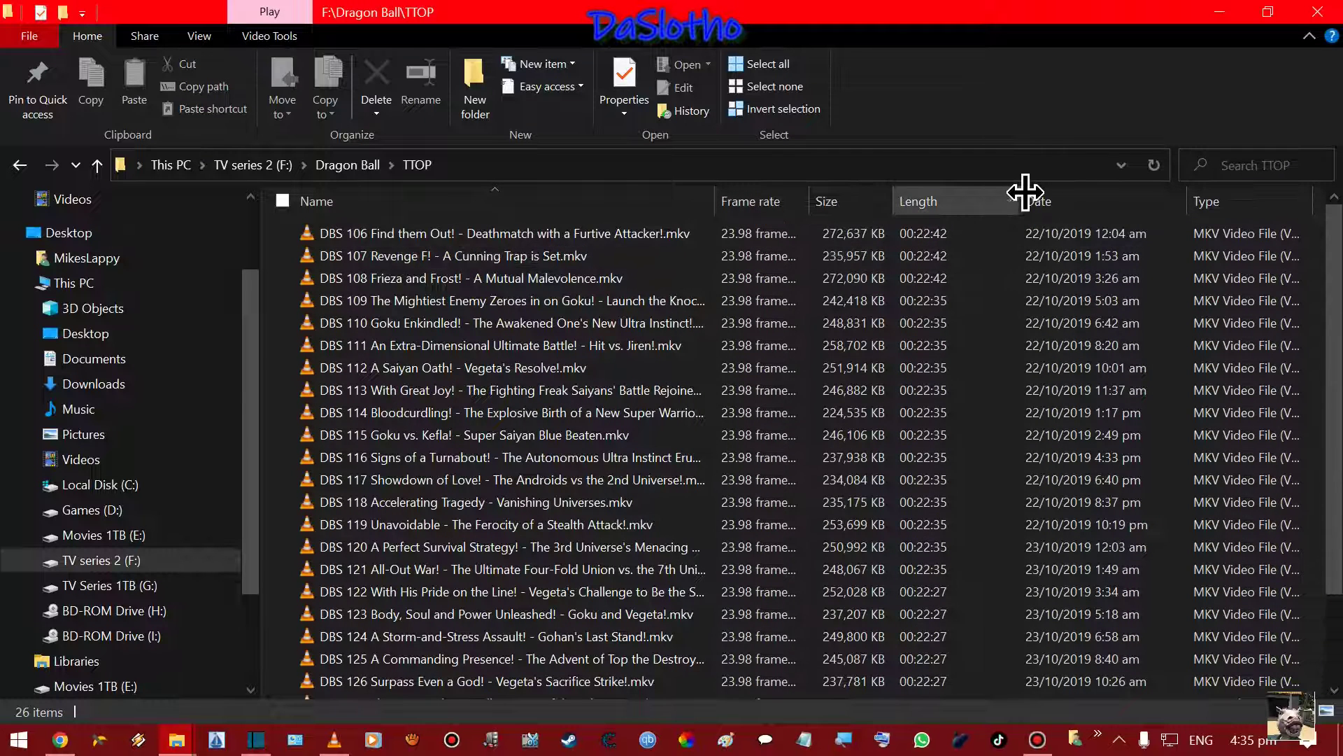
left_click_drag(1019, 199, 988, 200)
left_click_drag(1156, 201, 1083, 201)
left_click_drag(1211, 201, 1179, 201)
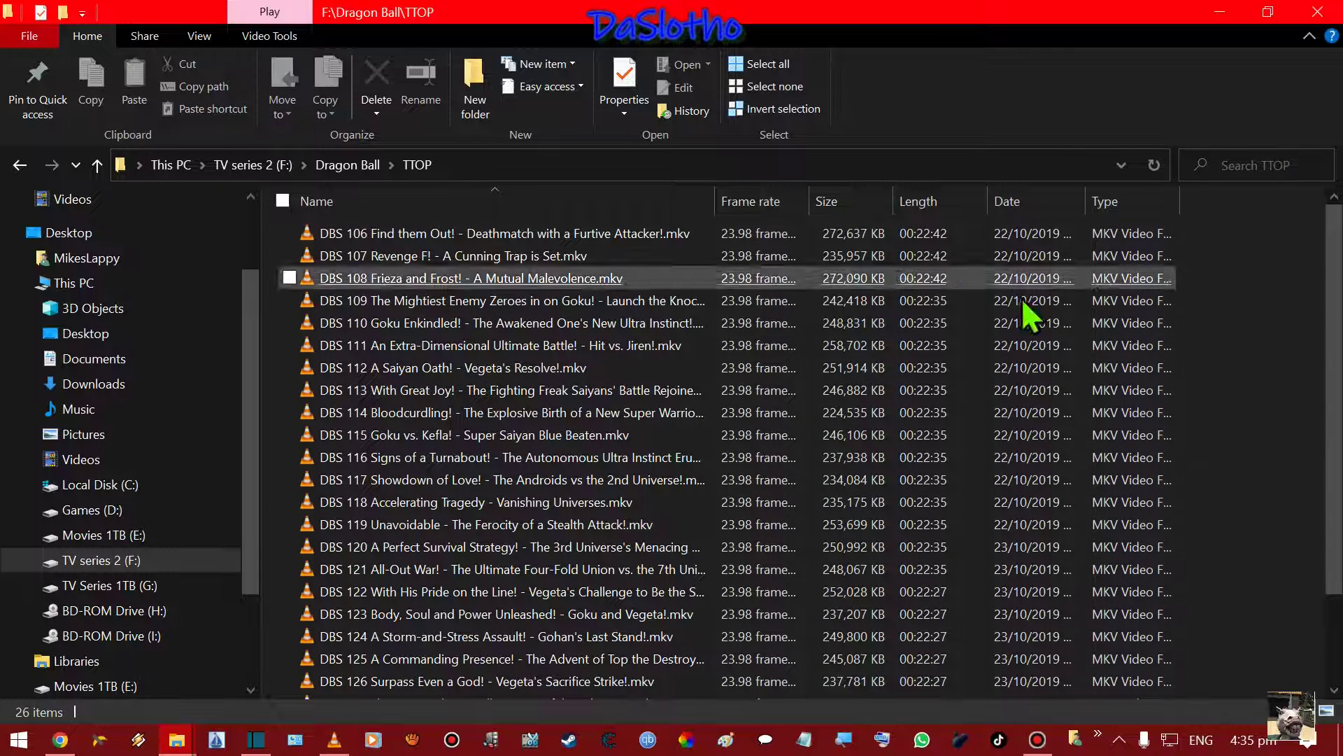
Switch to Shotcut and set the export frame rate to 23.98 frames per second.
left_click(176, 749)
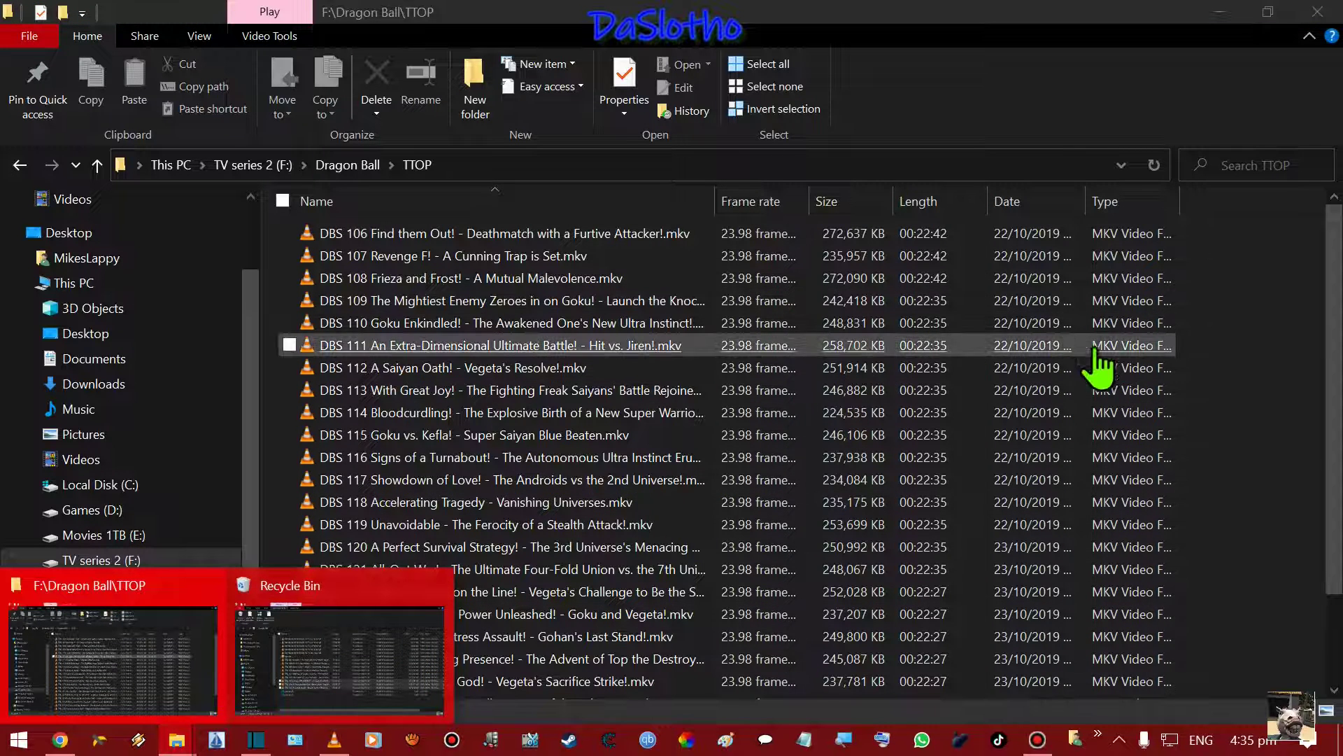
left_click(256, 739)
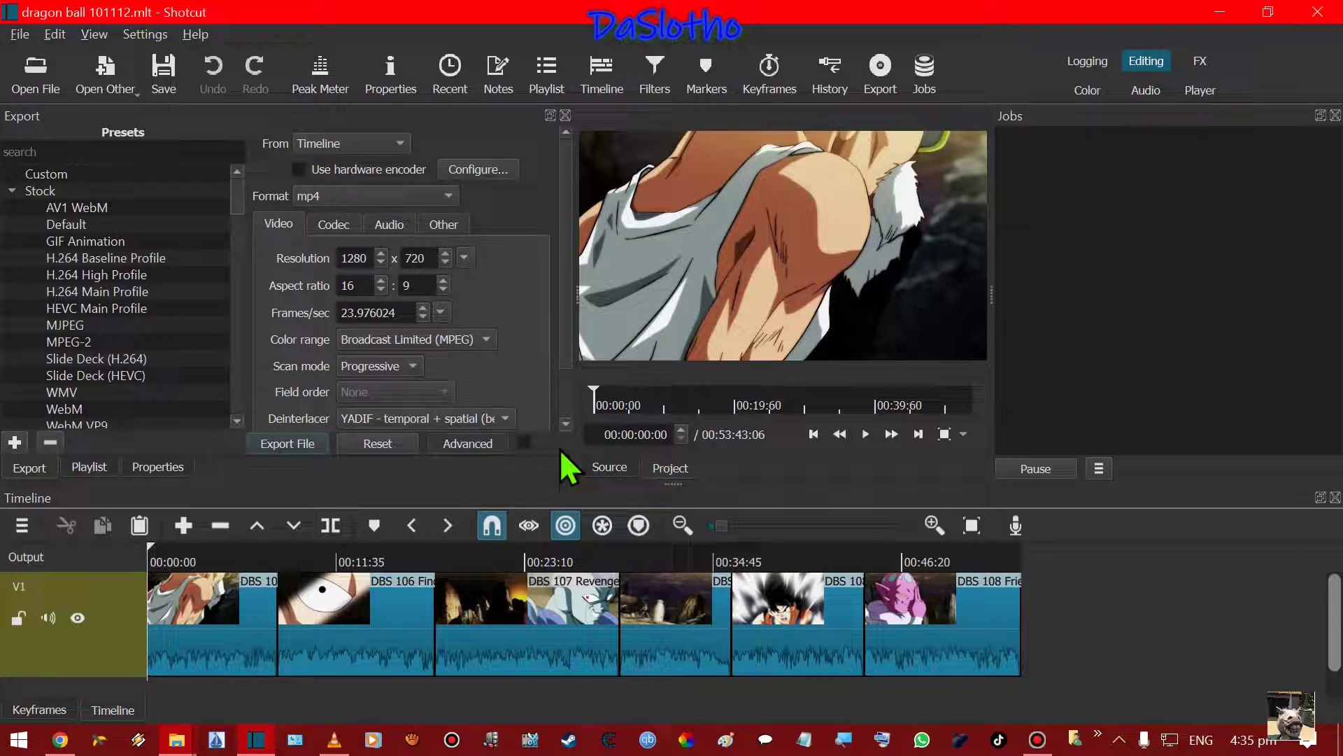
left_click(400, 313)
key("BackSpace")
key("BackSpace")
key("BackSpace")
key("BackSpace")
key("BackSpace")
type("8")
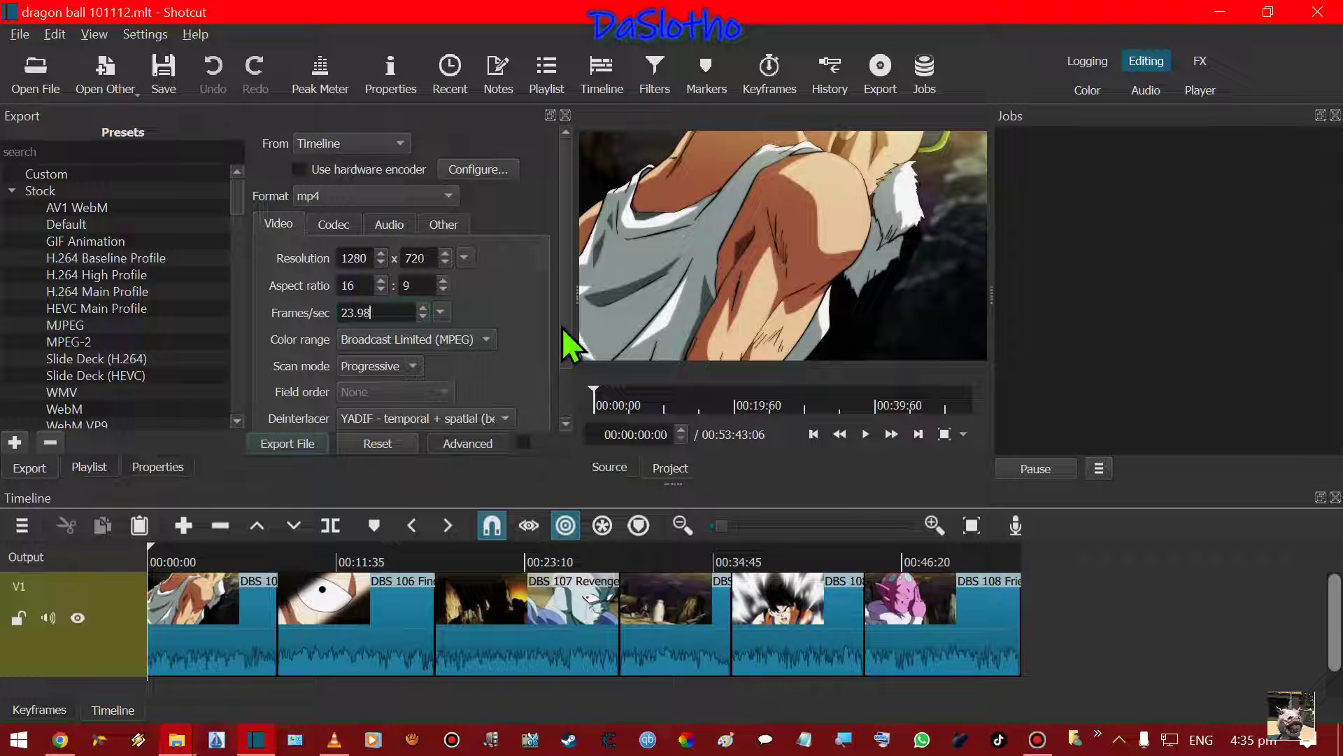
Export the timeline at the entered frame rate, replacing dragon ball 101112 quality 55 h265 720p.mp4 in the NEWTTOP folder.
left_click(292, 446)
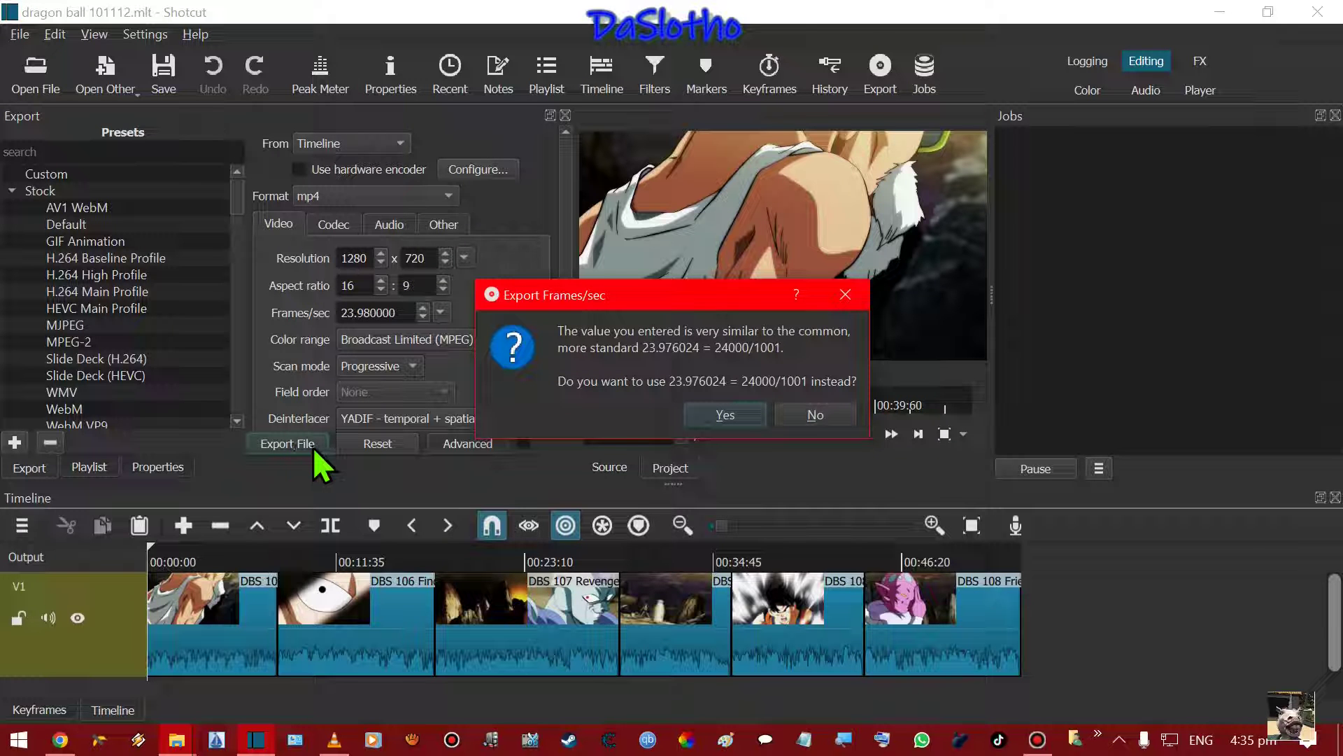
left_click(797, 415)
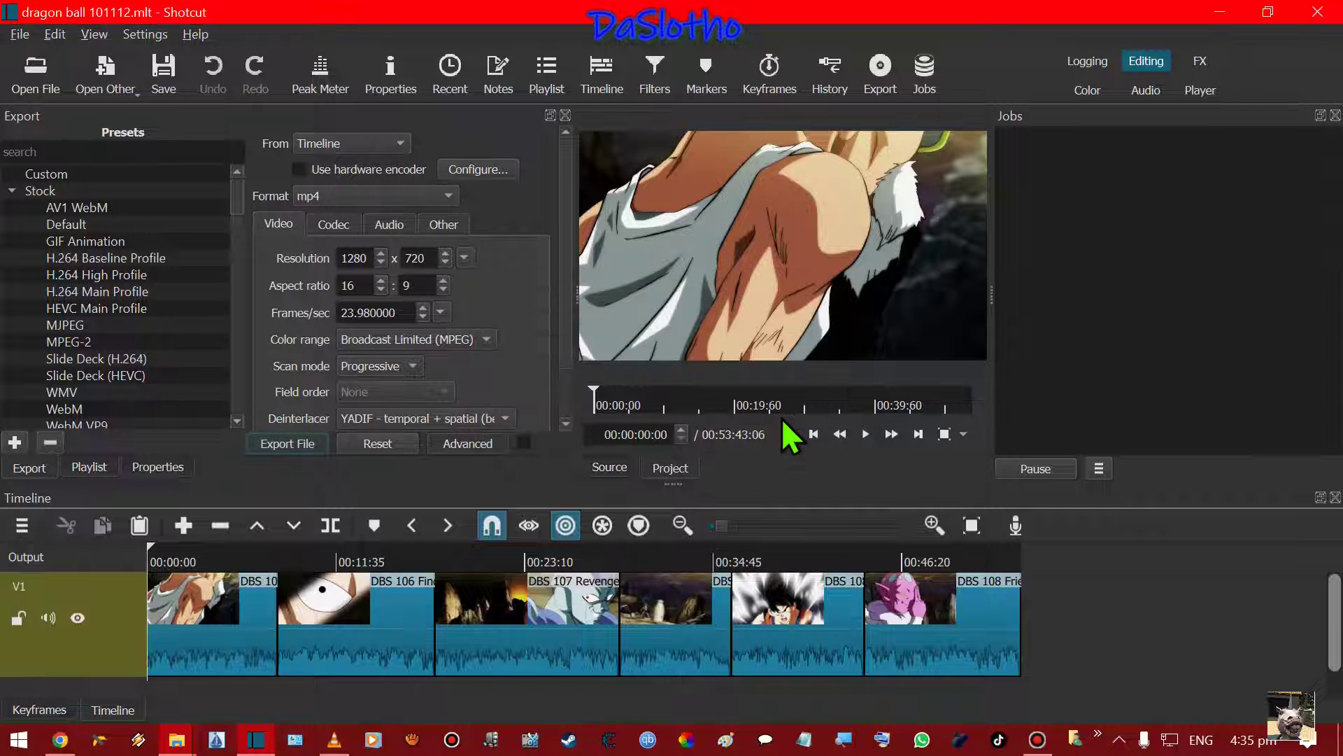
left_click(288, 449)
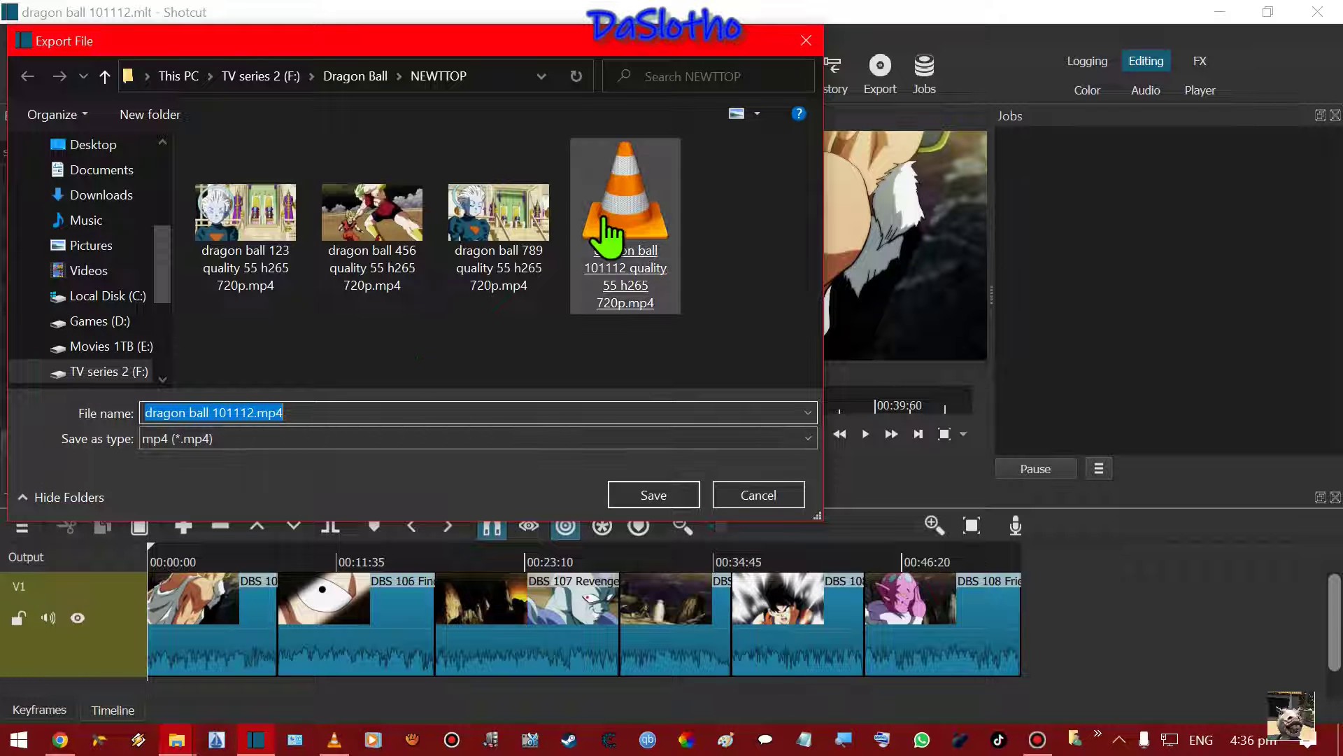
double_click(622, 201)
left_click(740, 382)
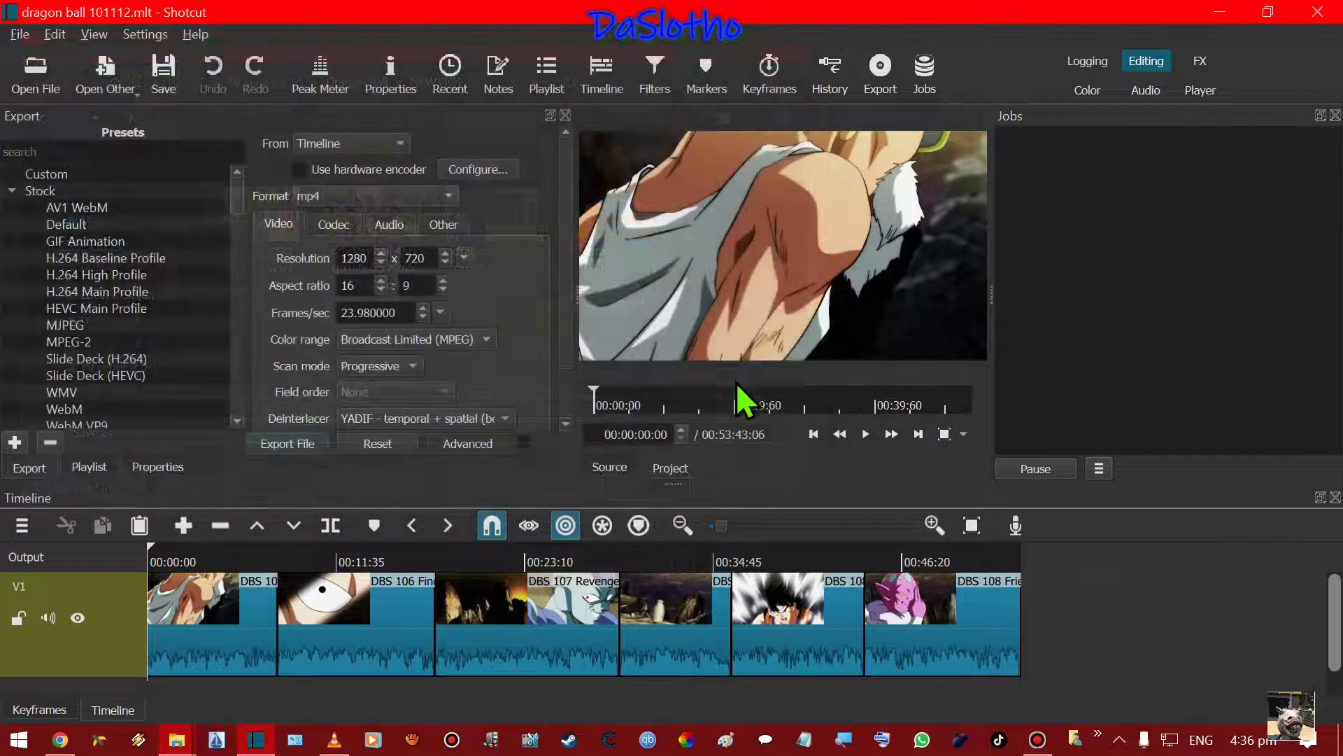
Open the project dragon ball 131415.mlt, set its export to 23.98 frames/sec at 1280 x 720 and review the codec settings.
left_click(32, 70)
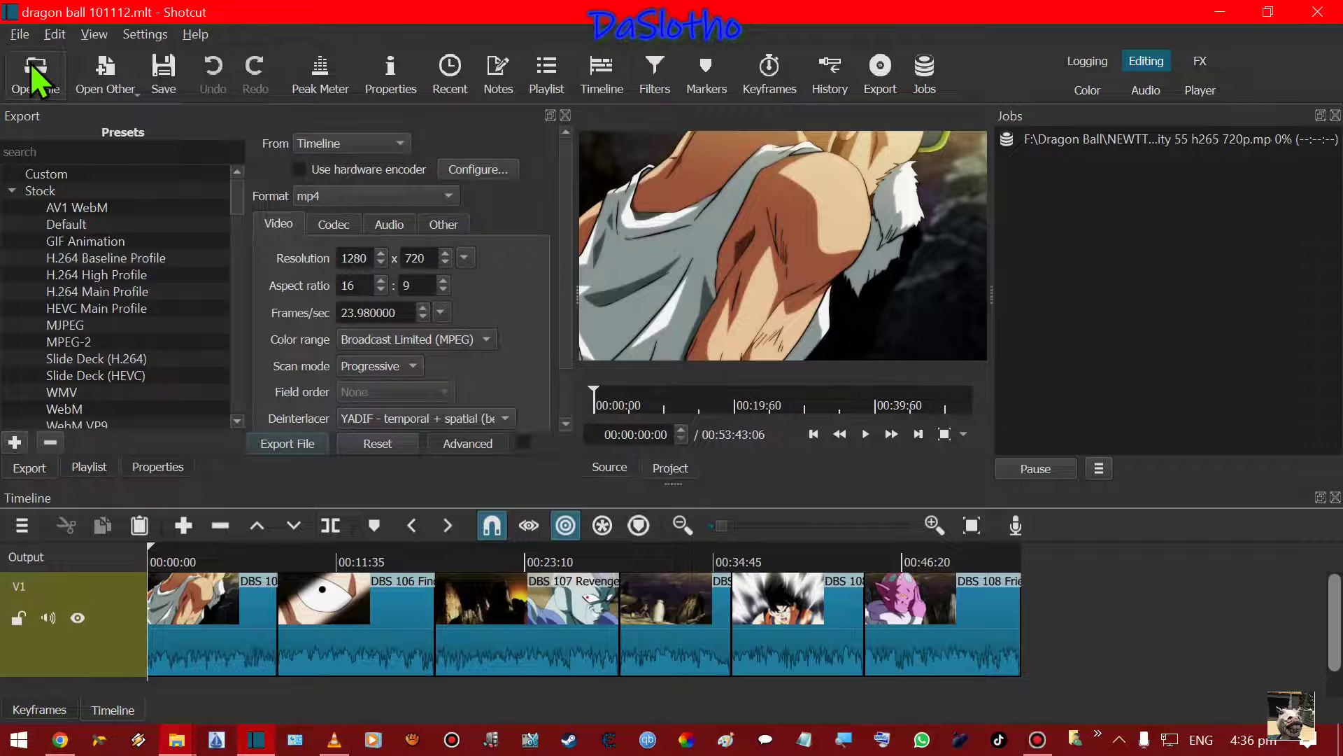
double_click(437, 403)
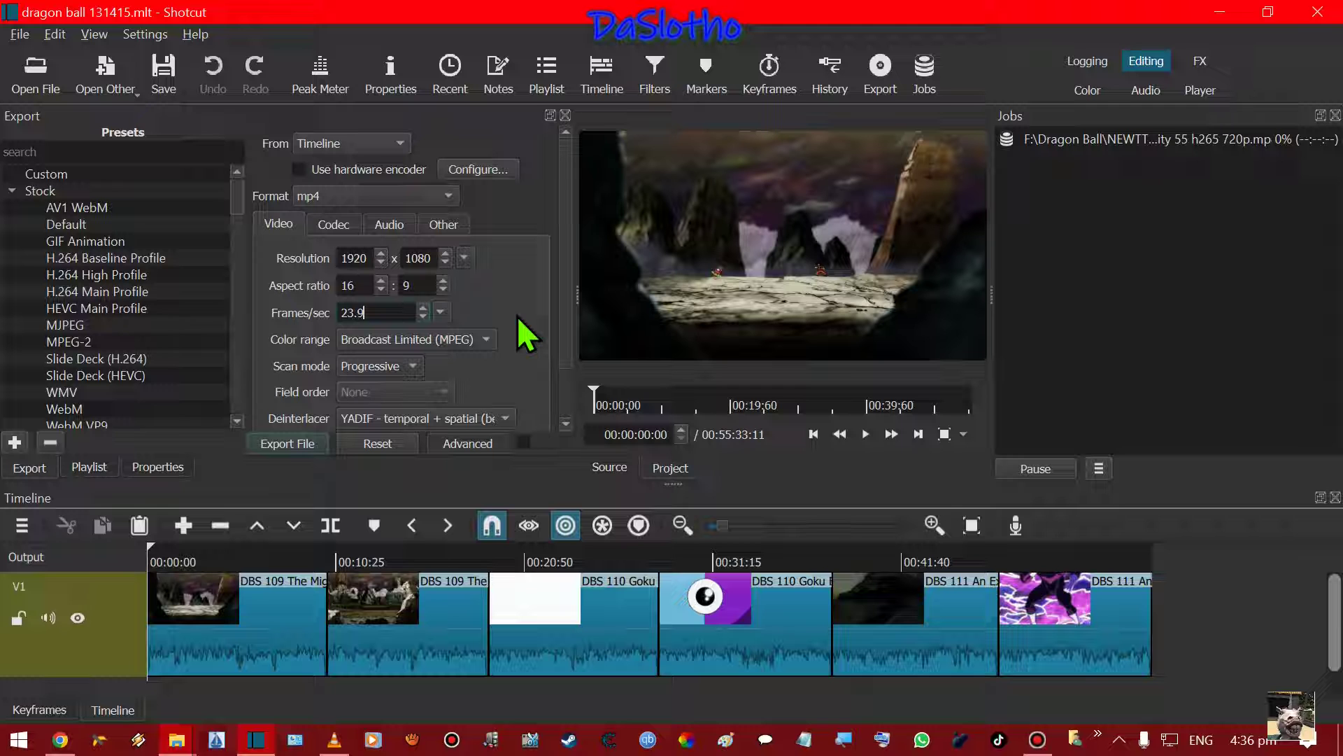
left_click(464, 258)
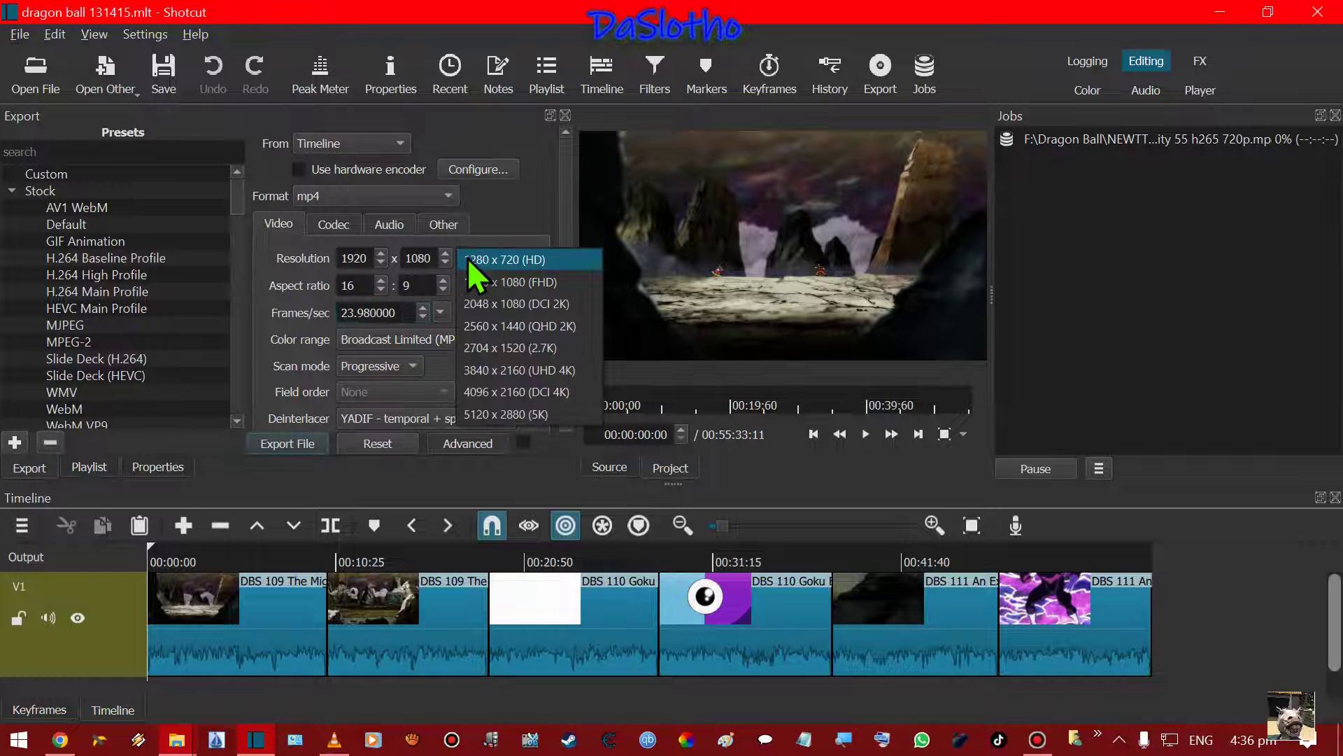
left_click(549, 260)
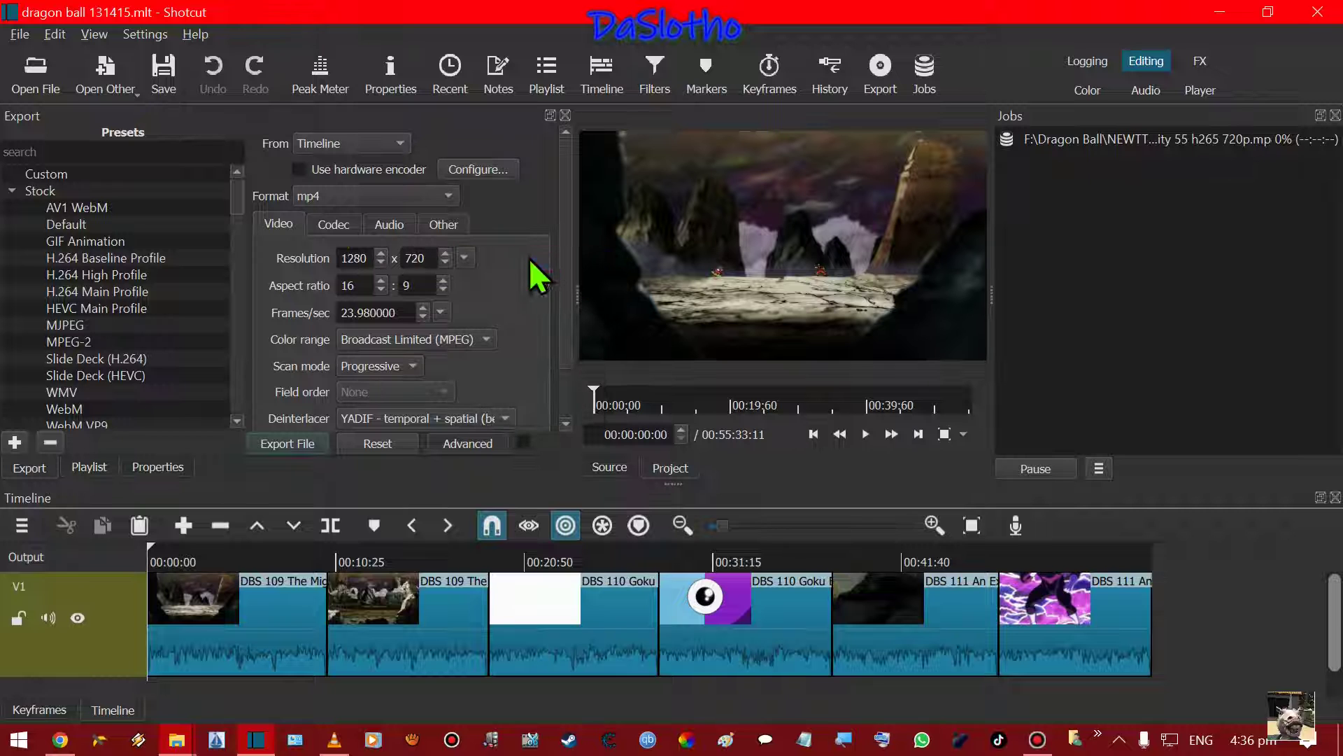
left_click(330, 223)
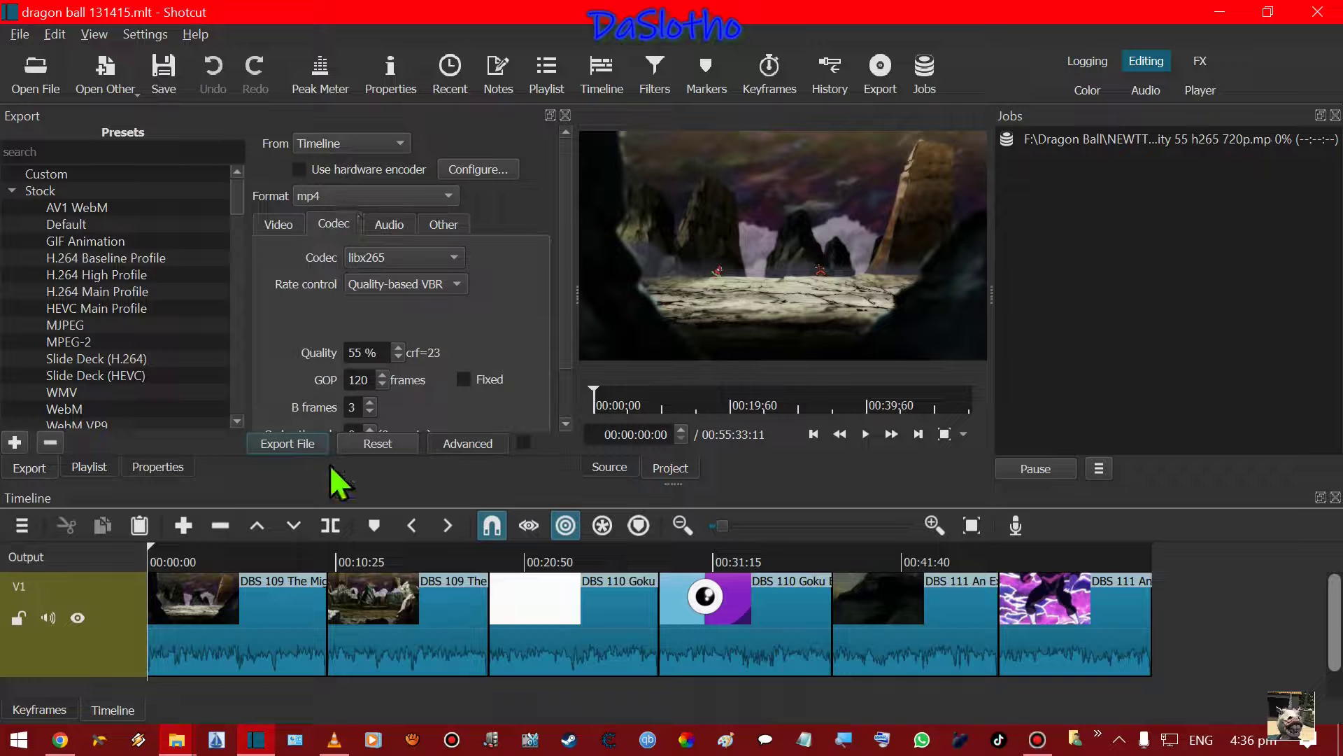
Export the timeline to NEWTTOP as dragon ball 131415 quality 55 h265 720p.mp4 and widen the Jobs panel to show full file names.
left_click(295, 454)
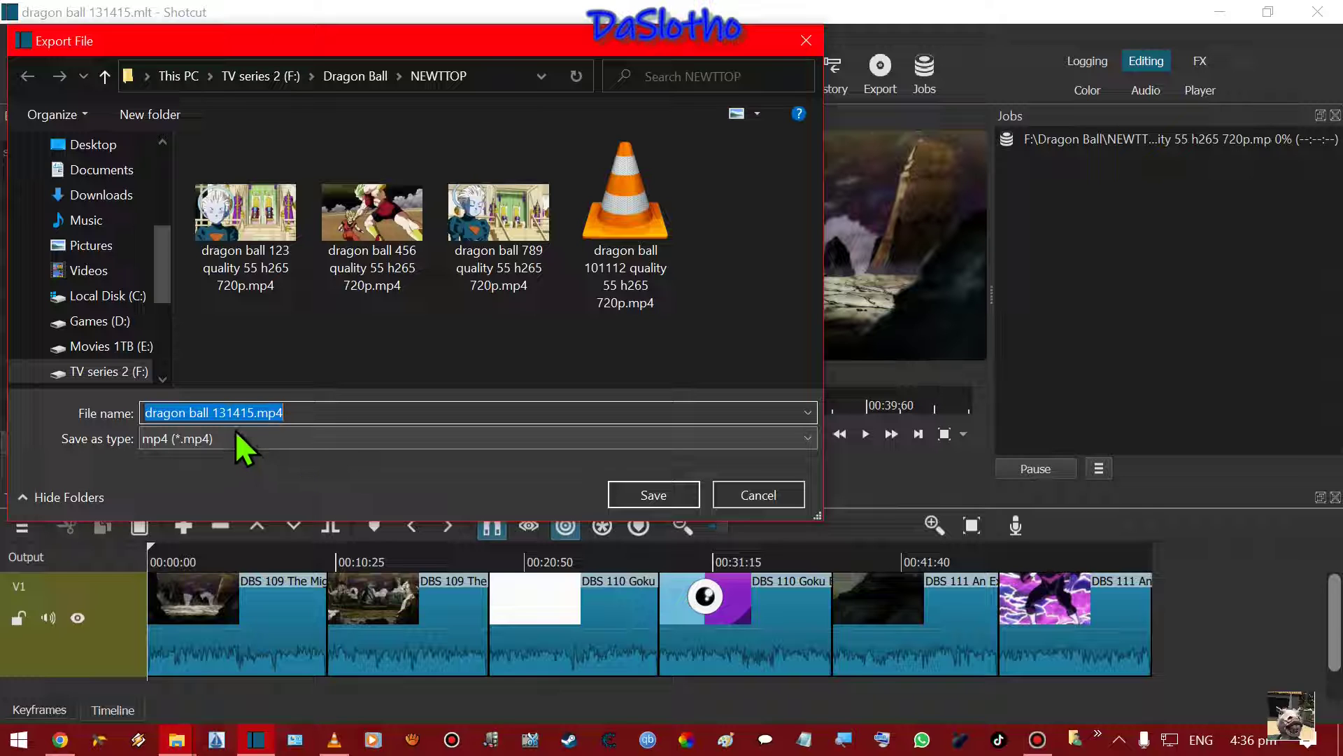
double_click(630, 221)
left_click(836, 383)
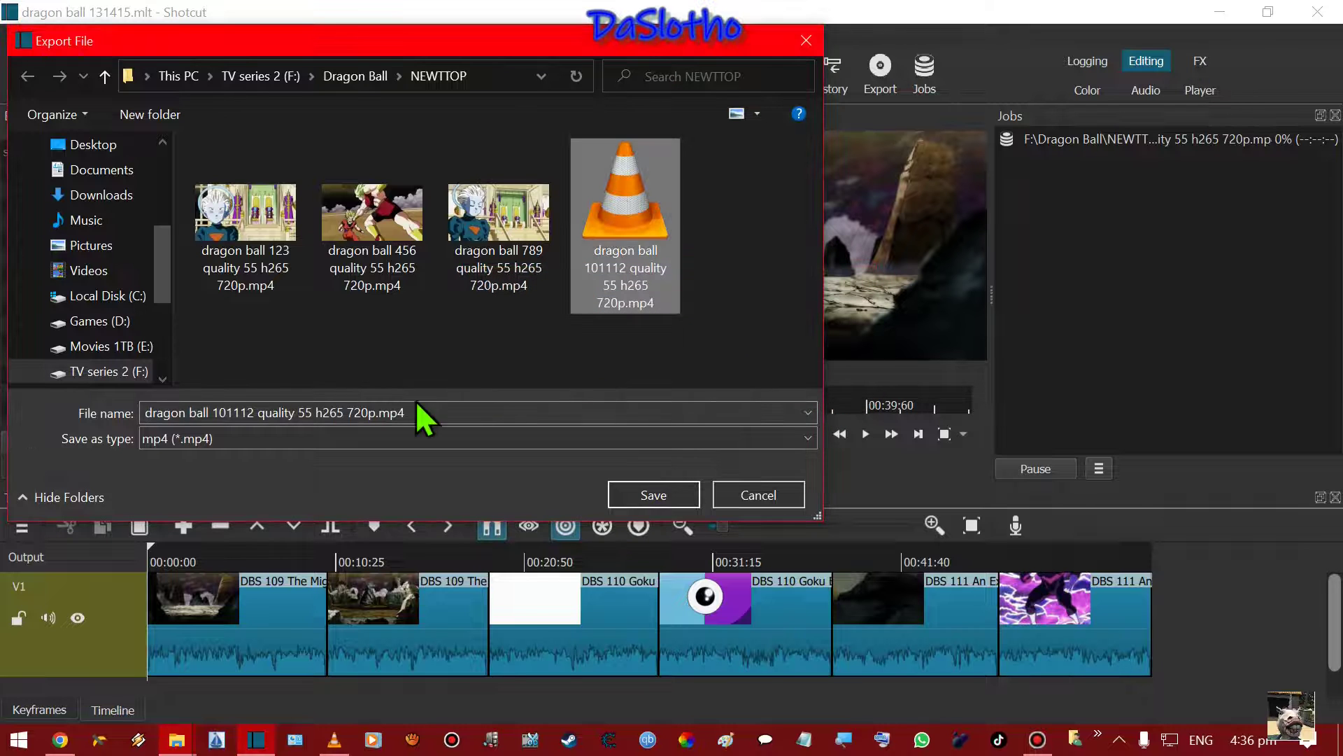
triple_click(258, 414)
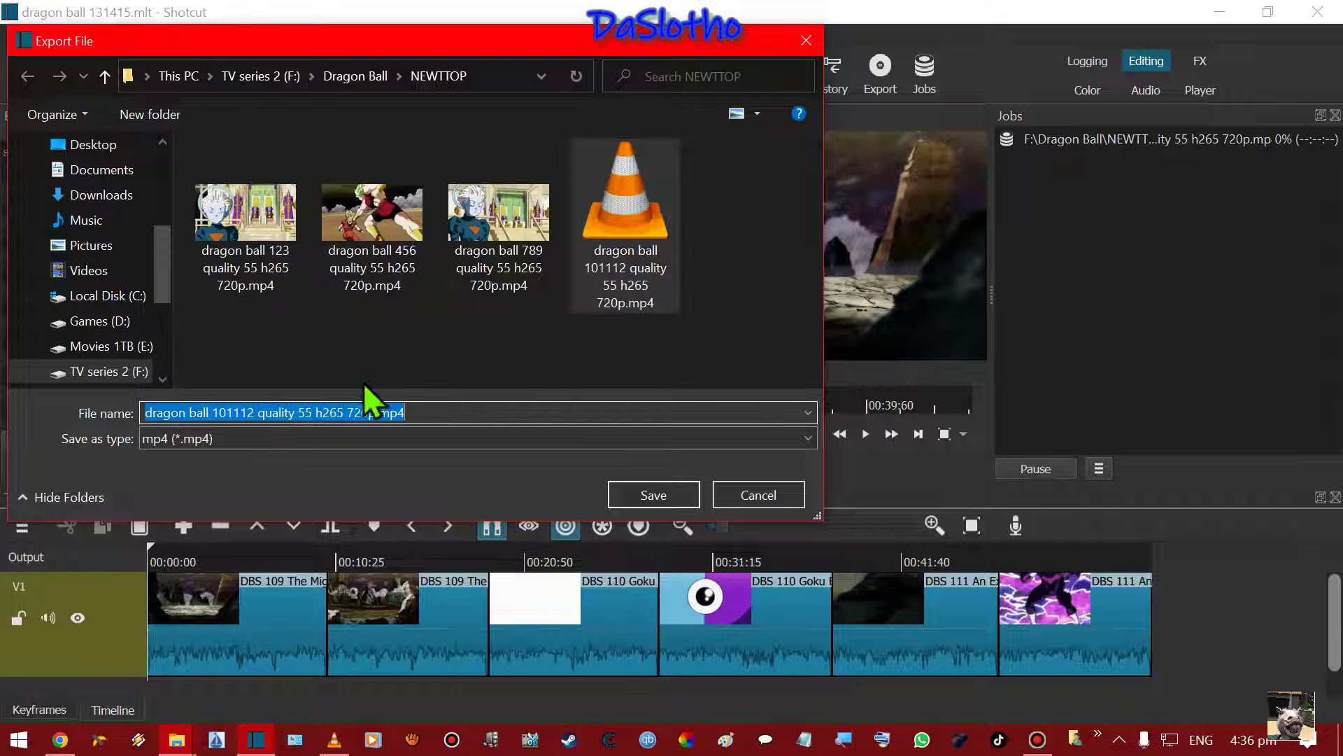
left_click(258, 414)
key("BackSpace")
key("BackSpace")
key("BackSpace")
key("BackSpace")
key("BackSpace")
key("BackSpace")
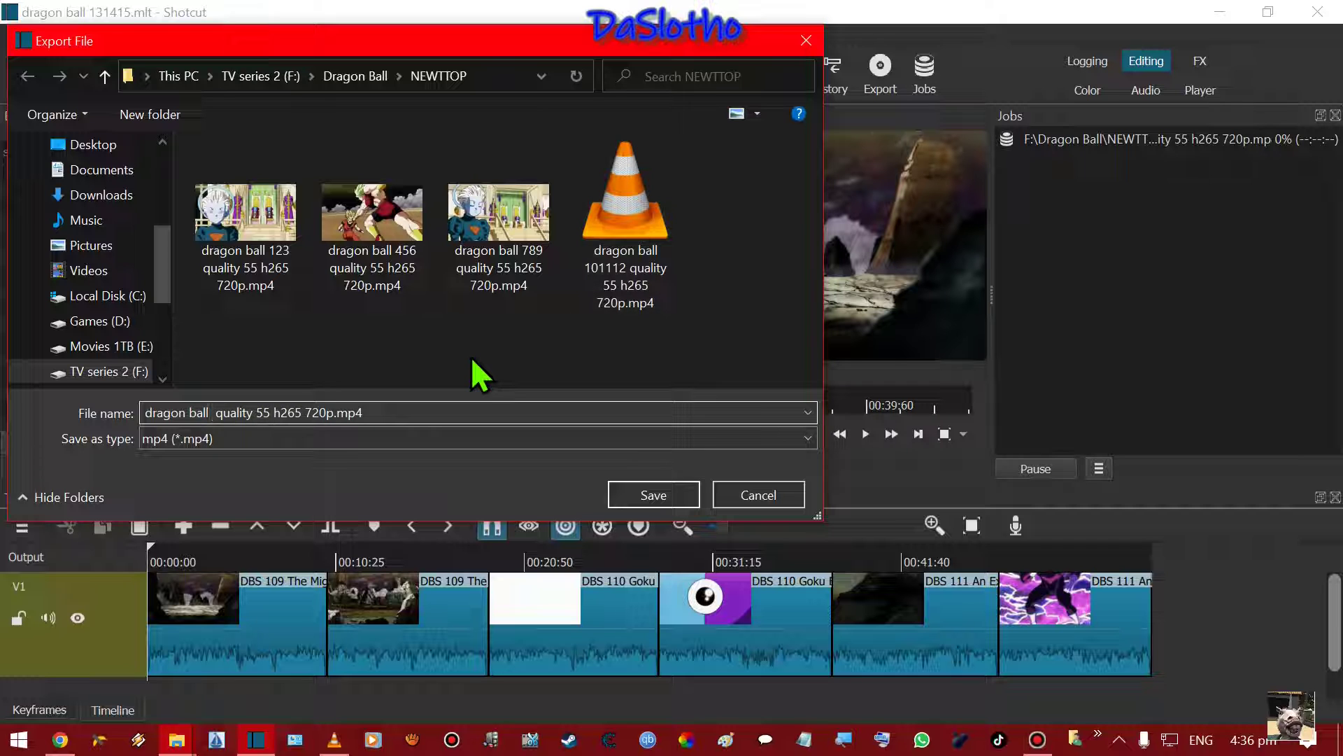
type("131415")
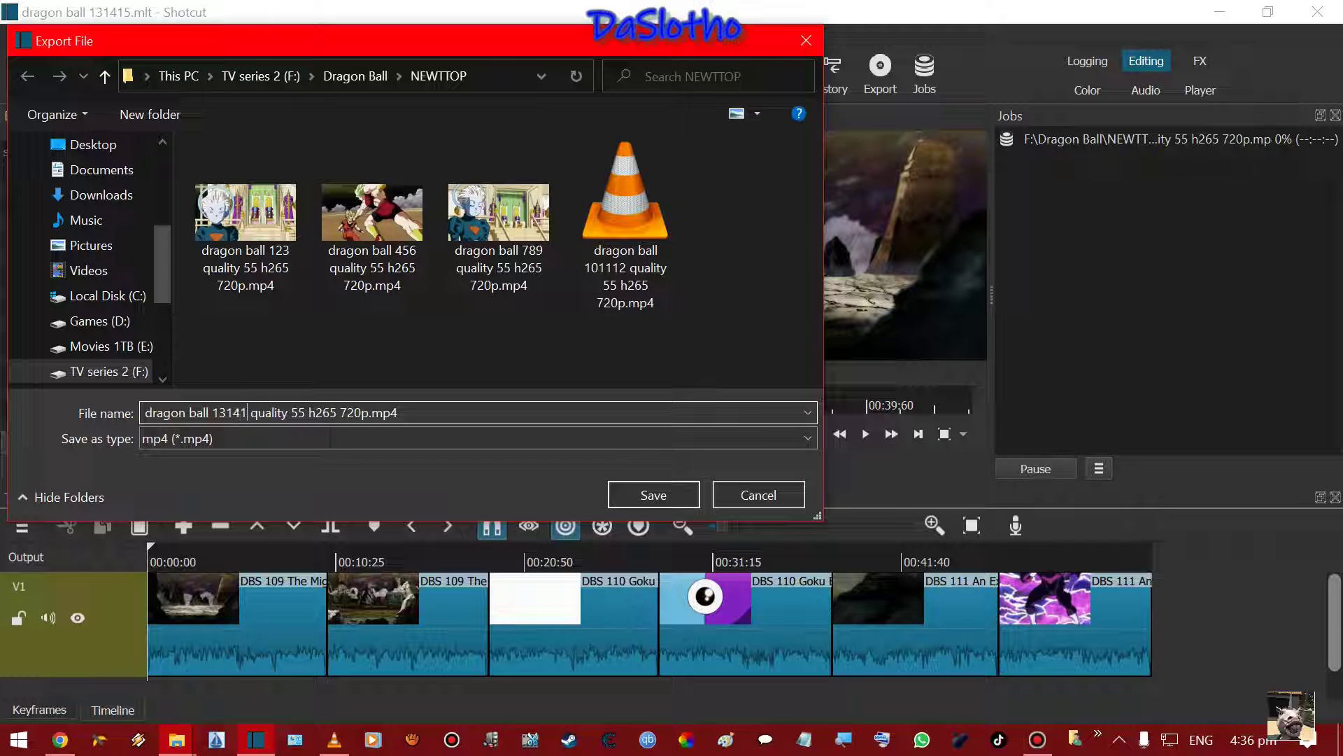
left_click(645, 495)
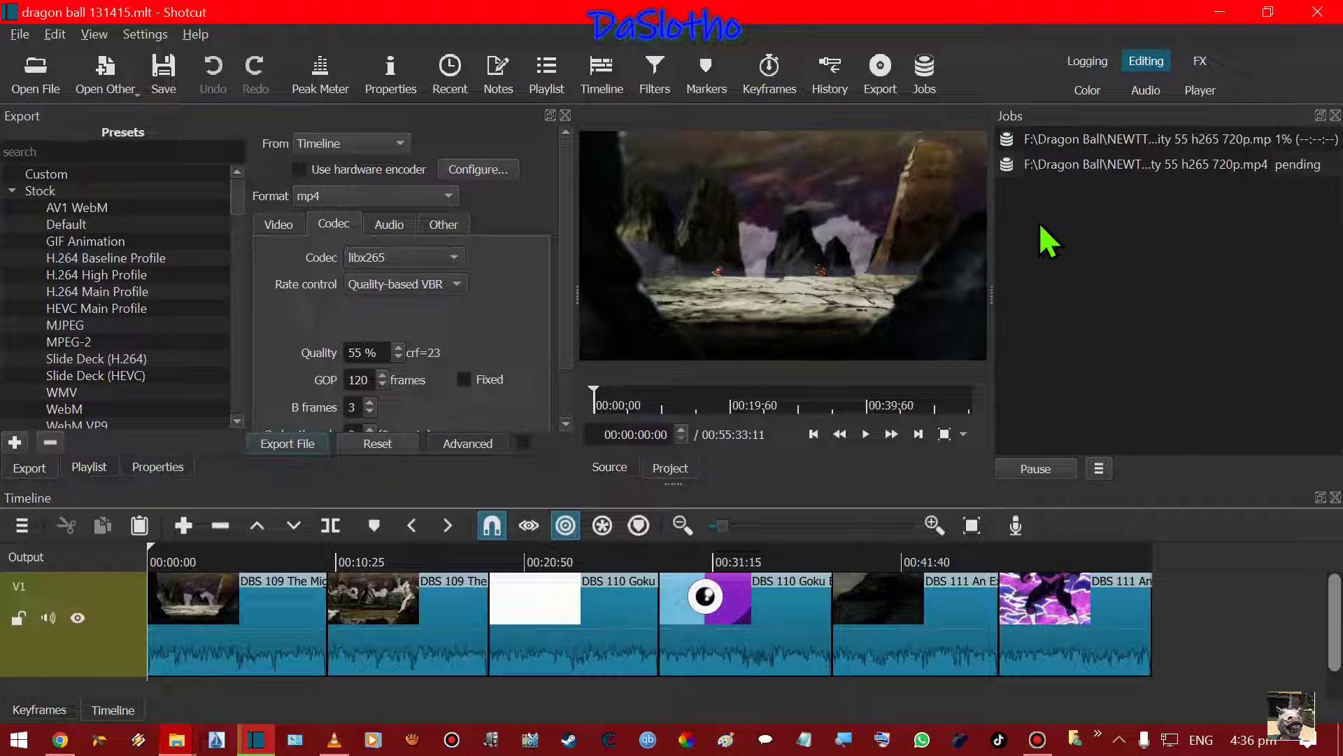
left_click_drag(992, 315, 788, 315)
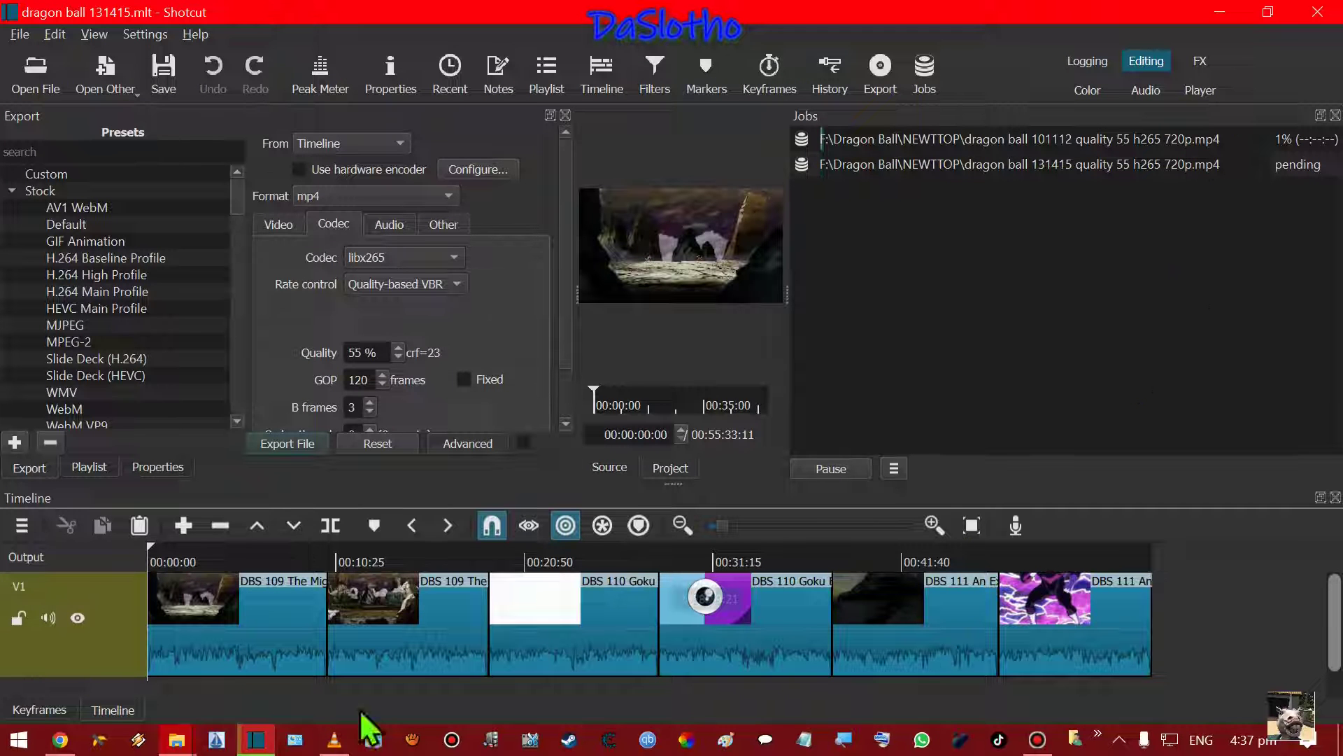
left_click(334, 740)
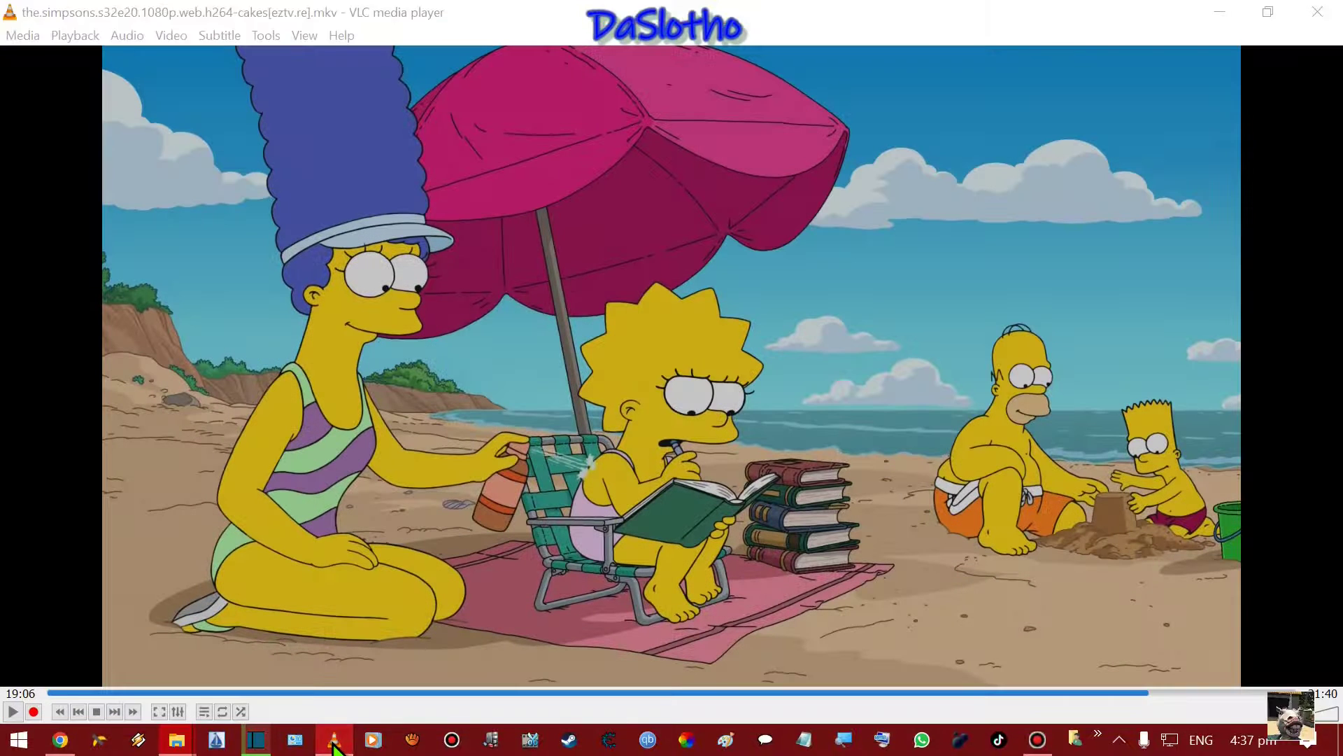
left_click(334, 743)
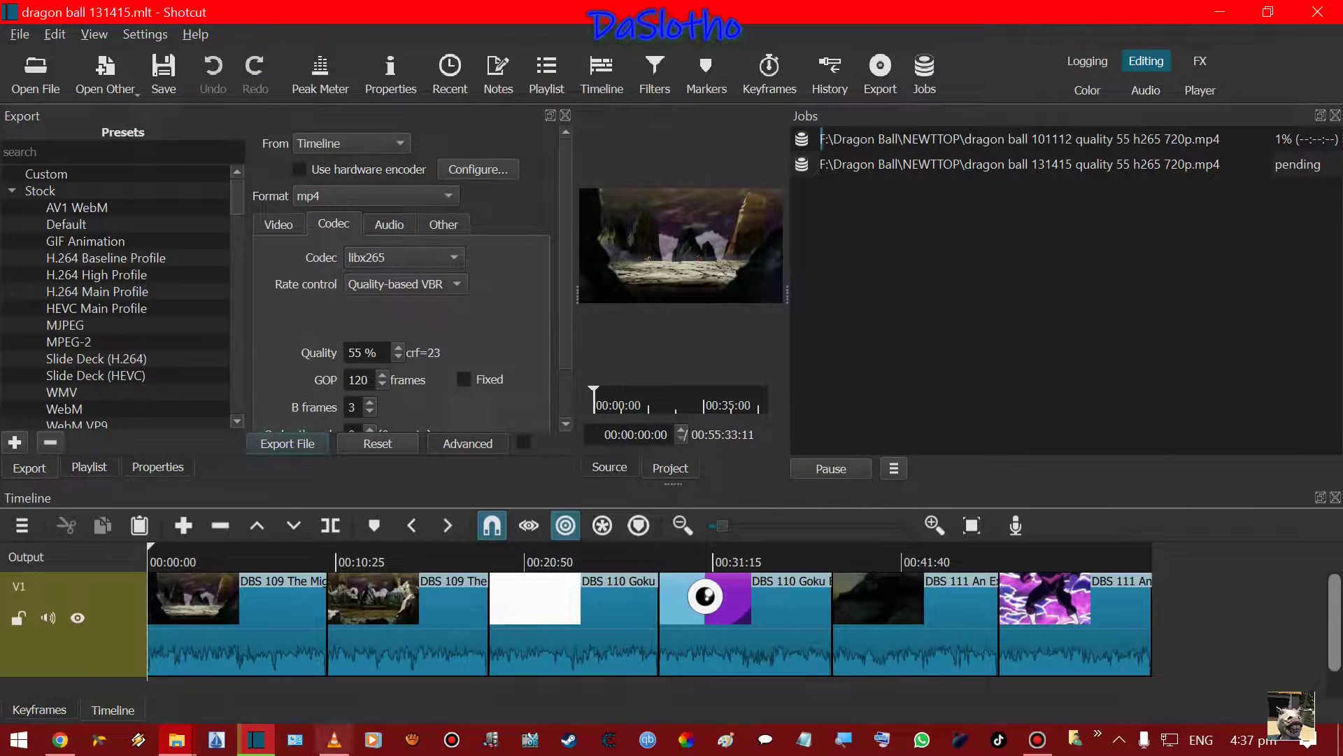
left_click(59, 739)
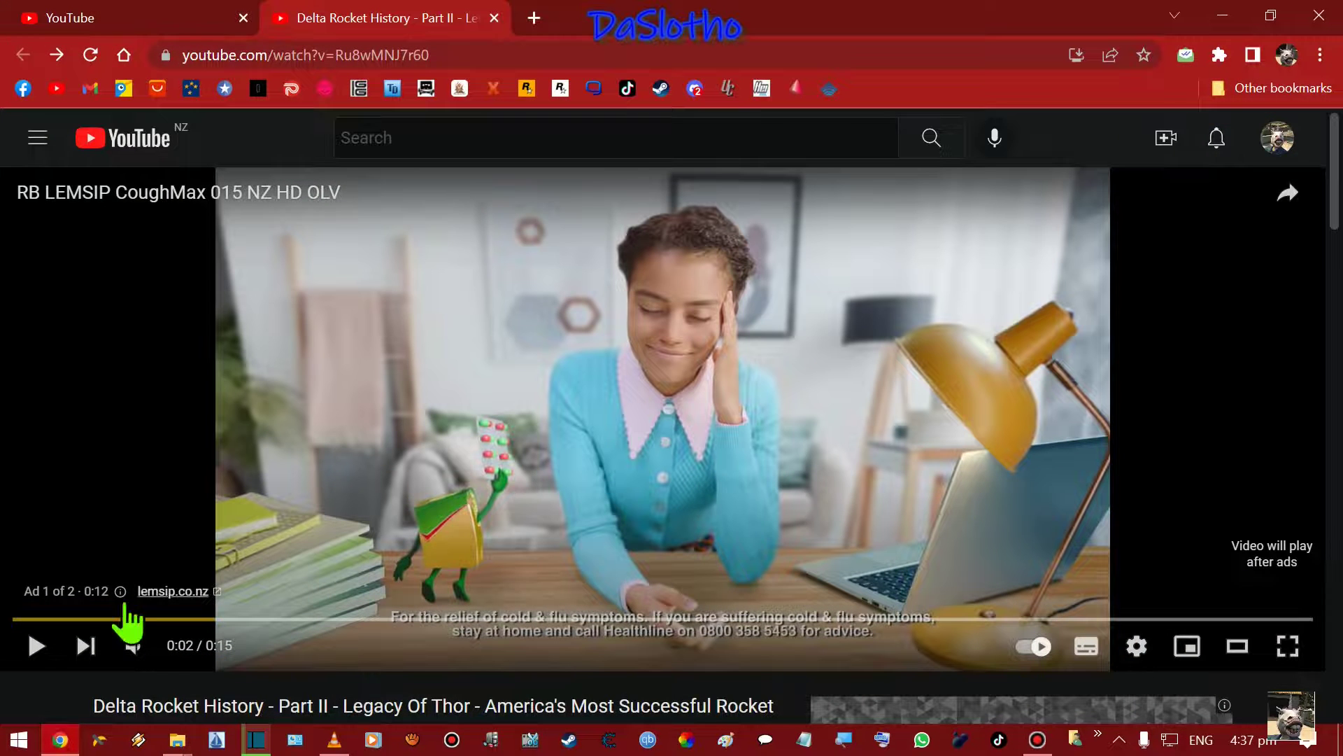
left_click(59, 739)
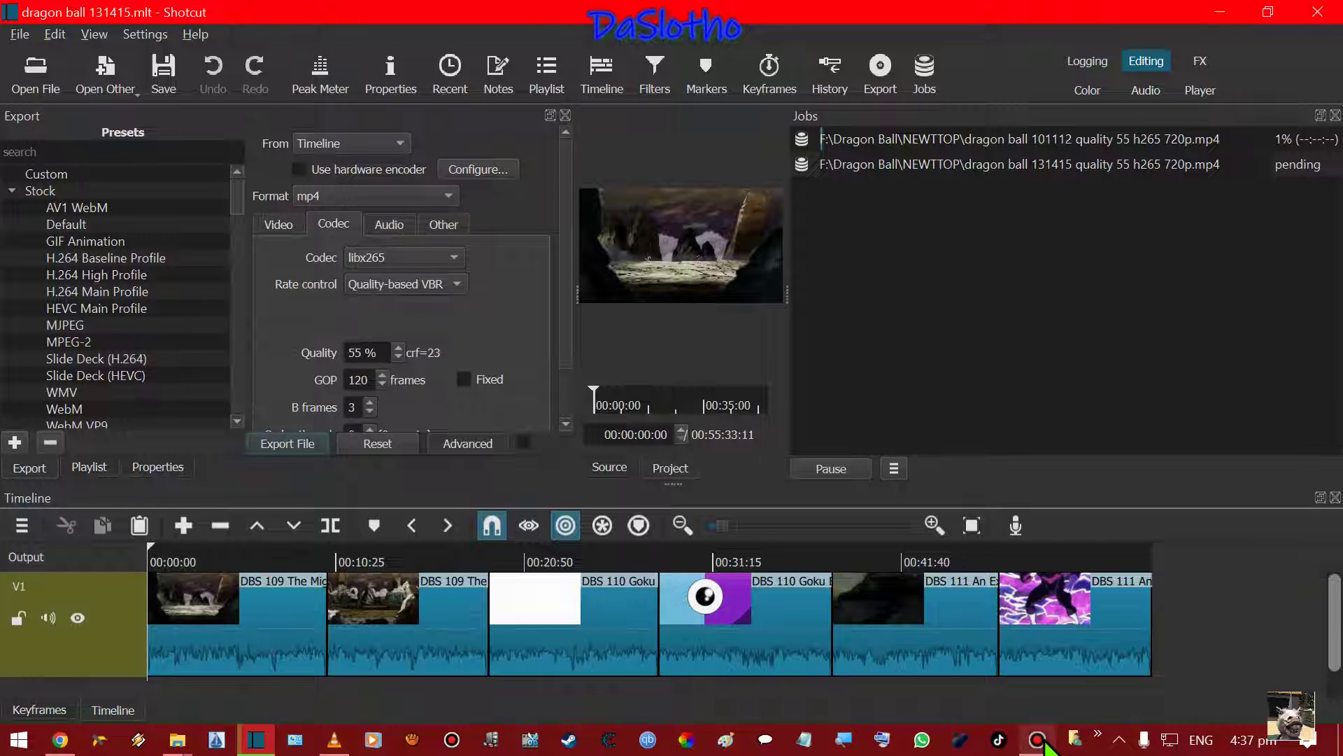
mouse_move(1044, 742)
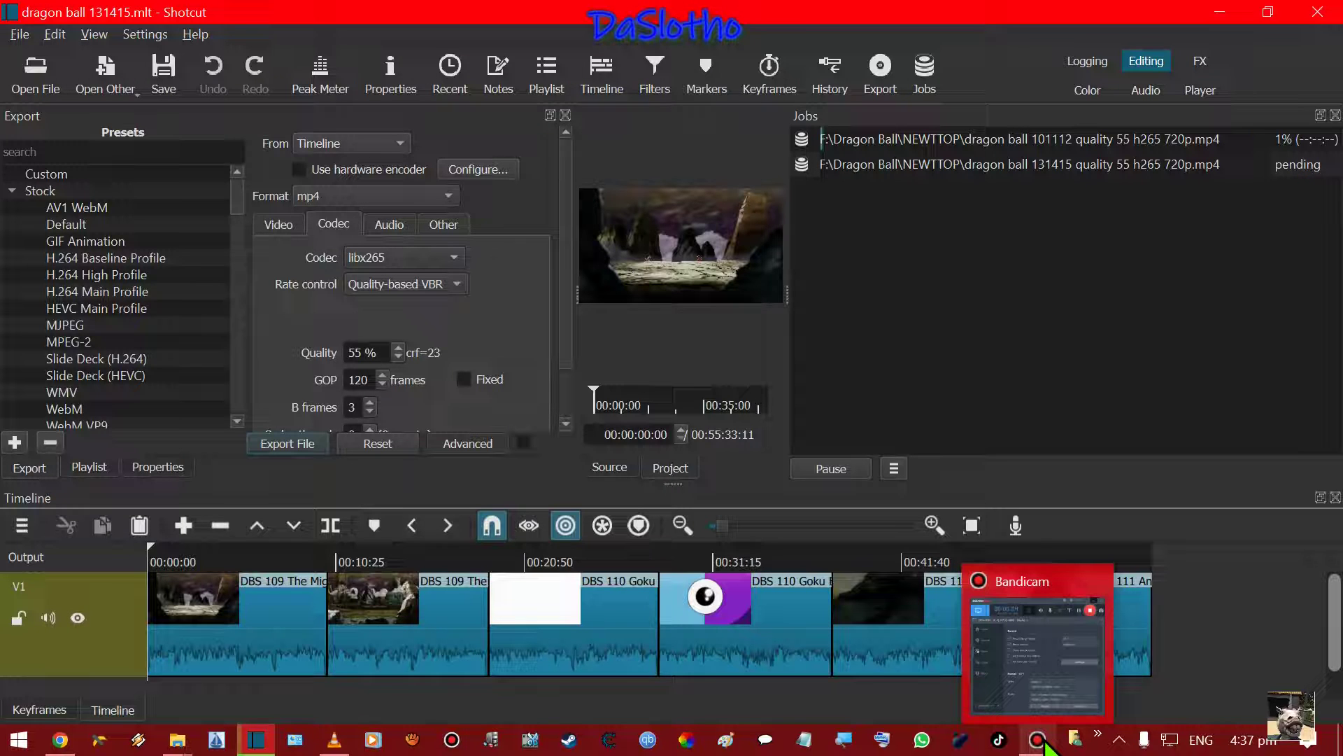
Switch to File Explorer and open the Castlevania folder on the TV series 2 (F:) drive.
left_click(186, 745)
left_click(186, 683)
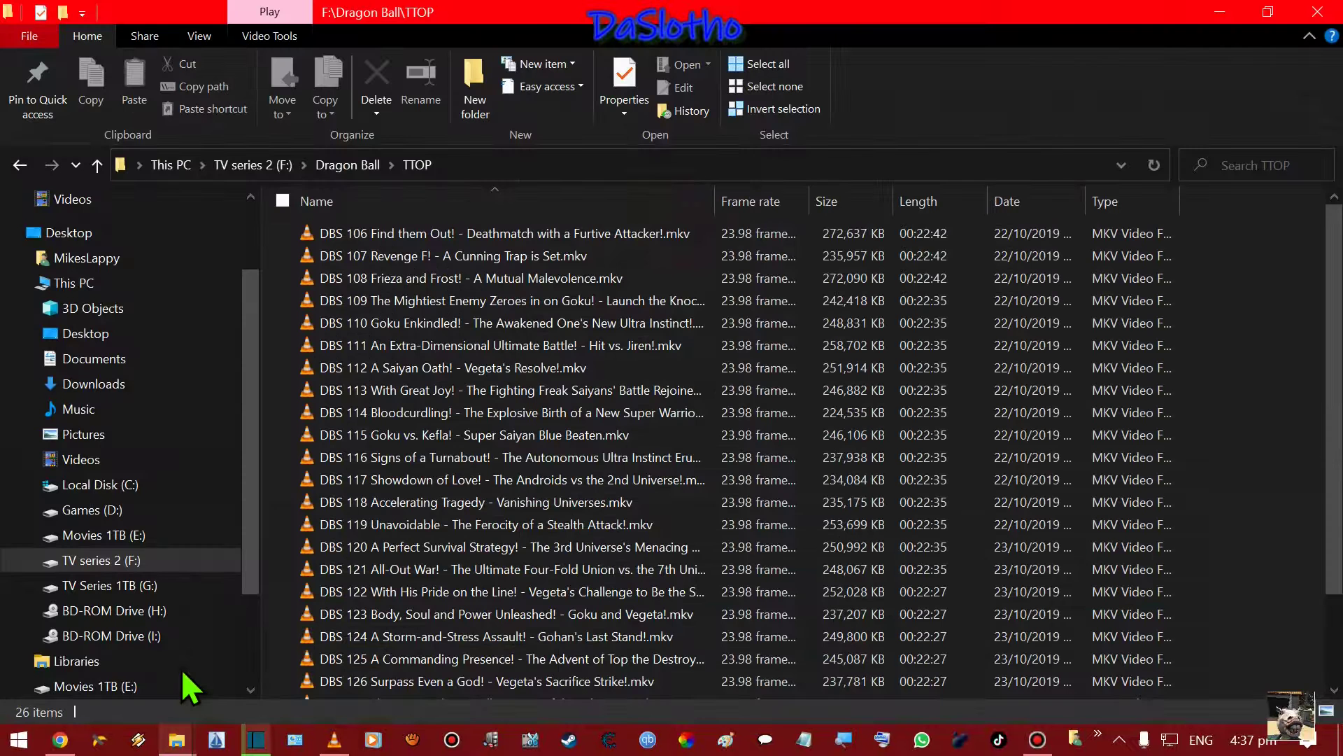
left_click(105, 563)
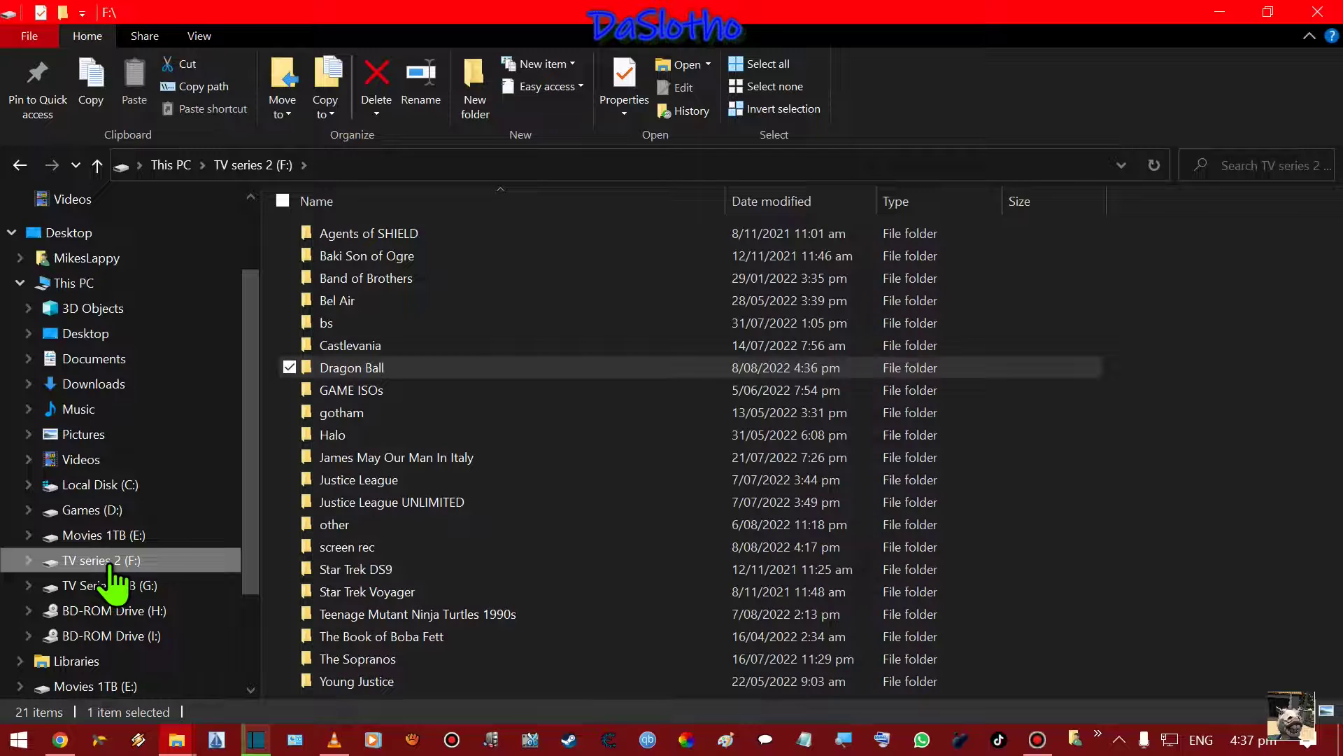
double_click(340, 345)
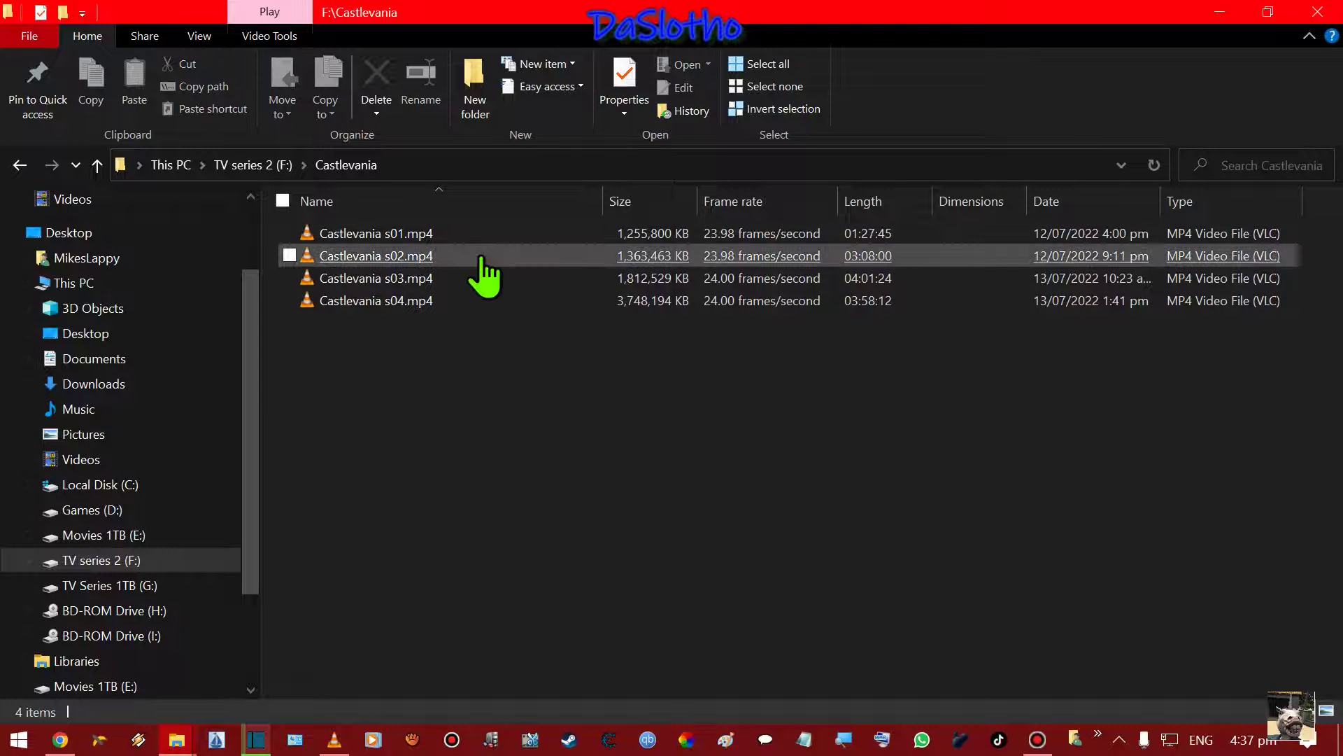
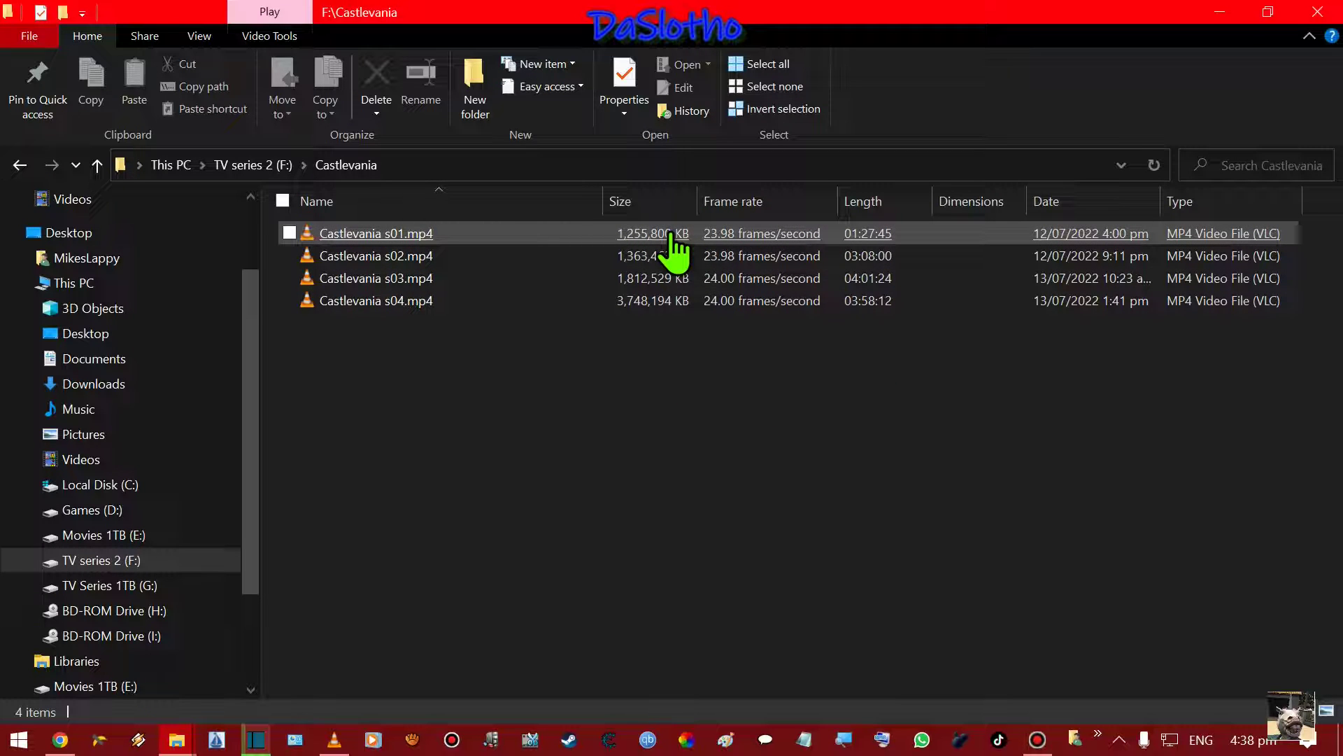
Replace the Dimensions column with Frame height and Frame width columns in the Castlevania folder's details view.
right_click(956, 203)
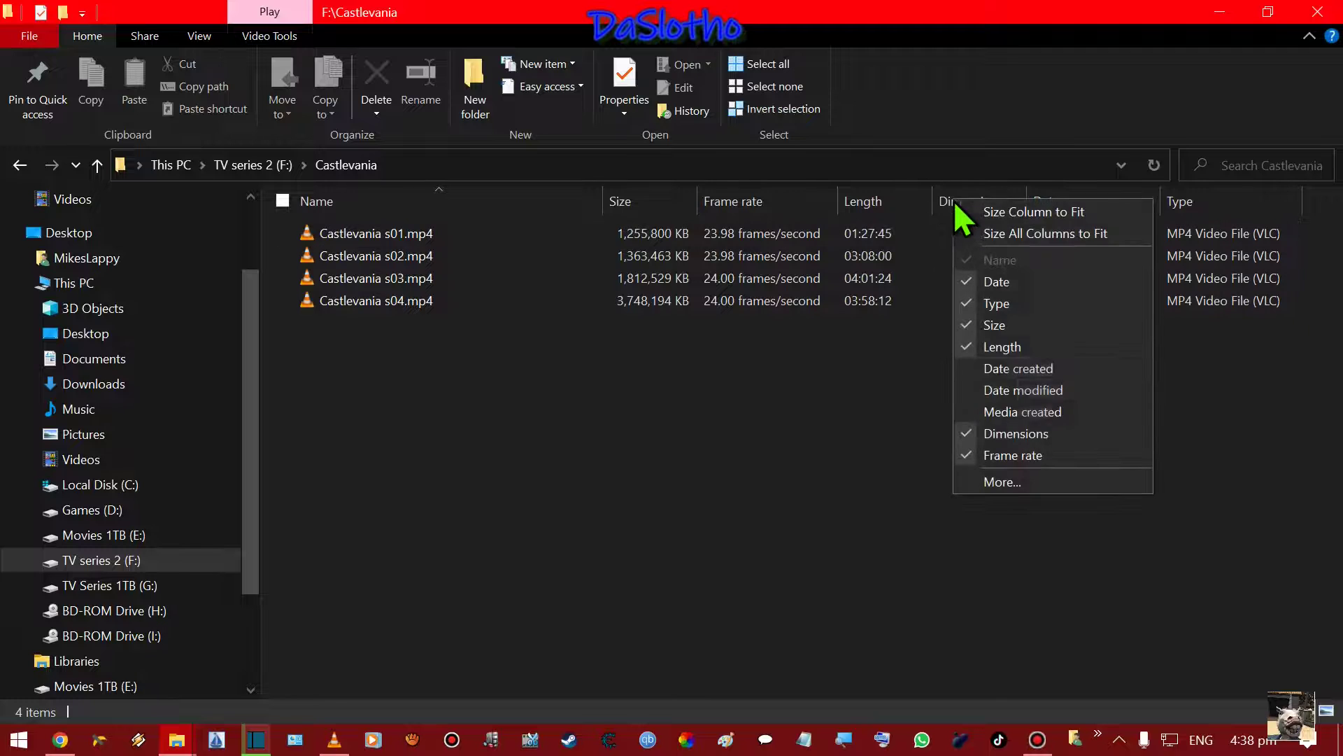
left_click(1018, 434)
right_click(973, 208)
left_click(1015, 490)
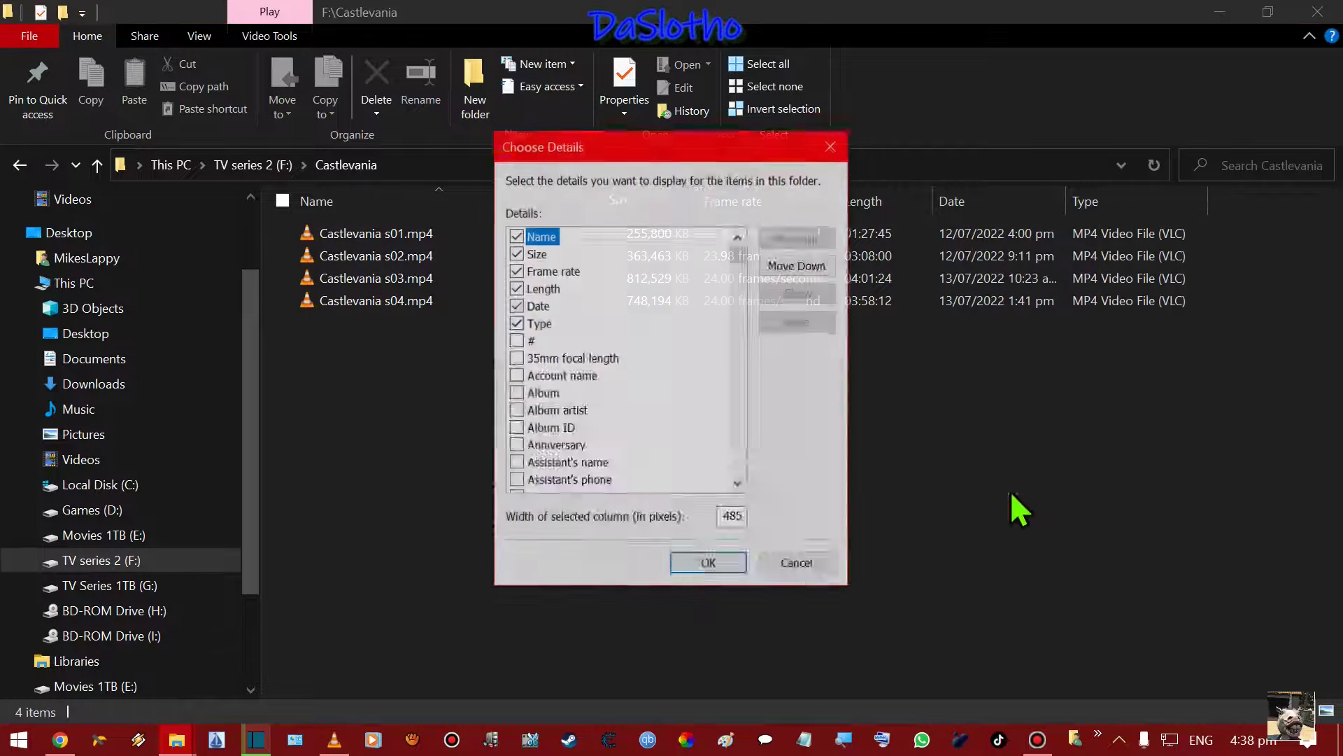
scroll(589, 371, "down", 20)
scroll(598, 385, "down", 5)
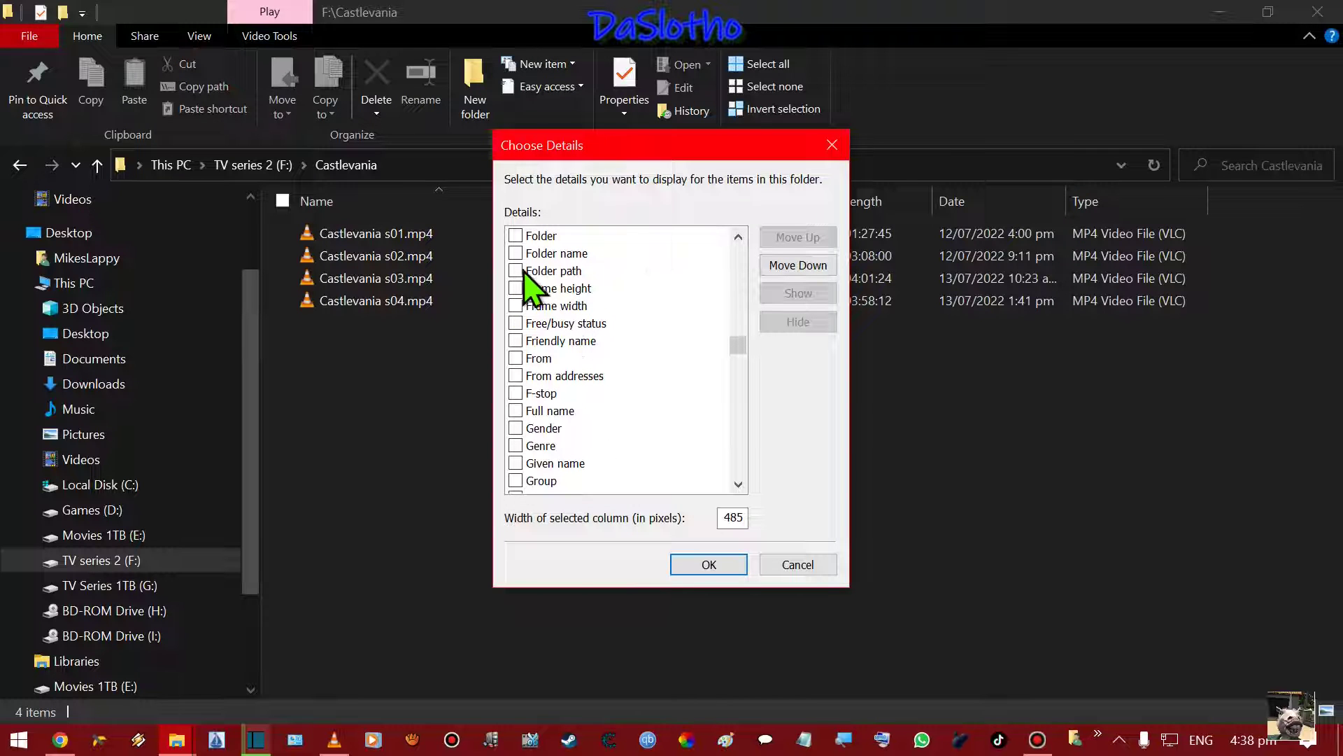
left_click(516, 308)
left_click(516, 289)
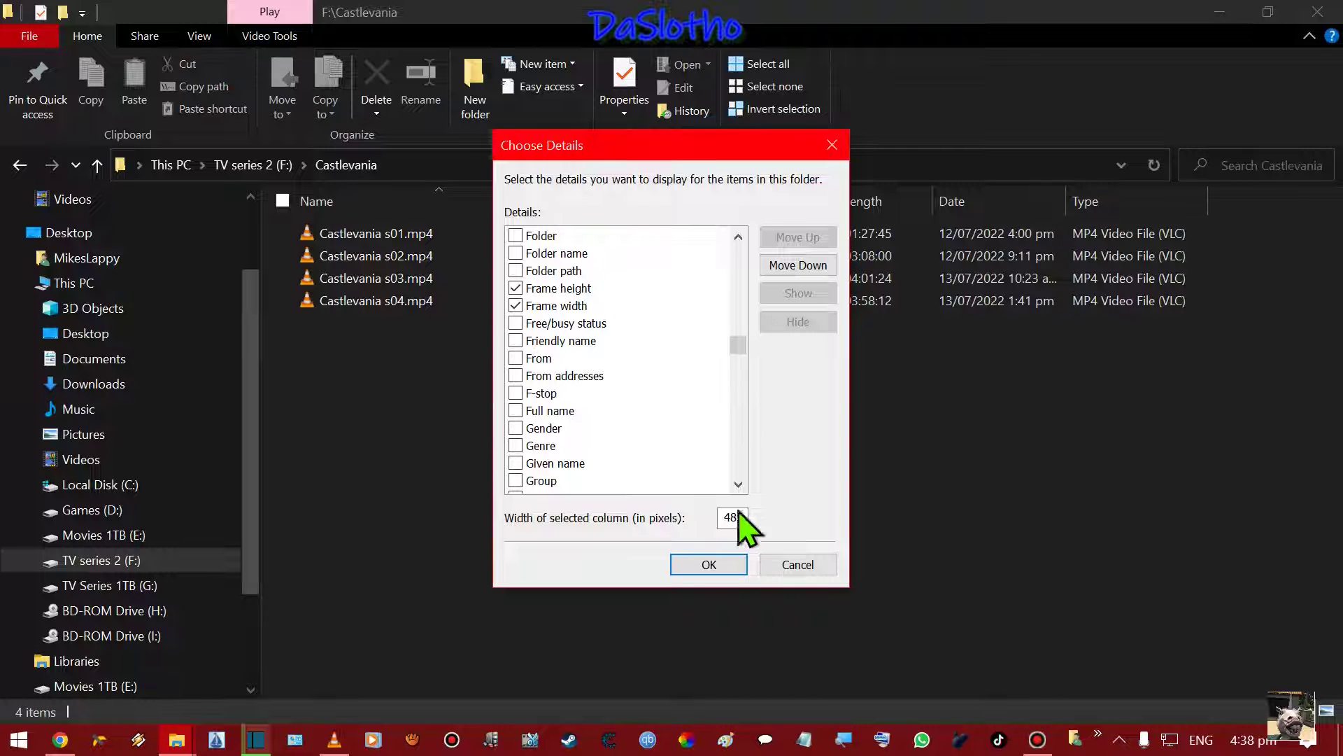
left_click(705, 563)
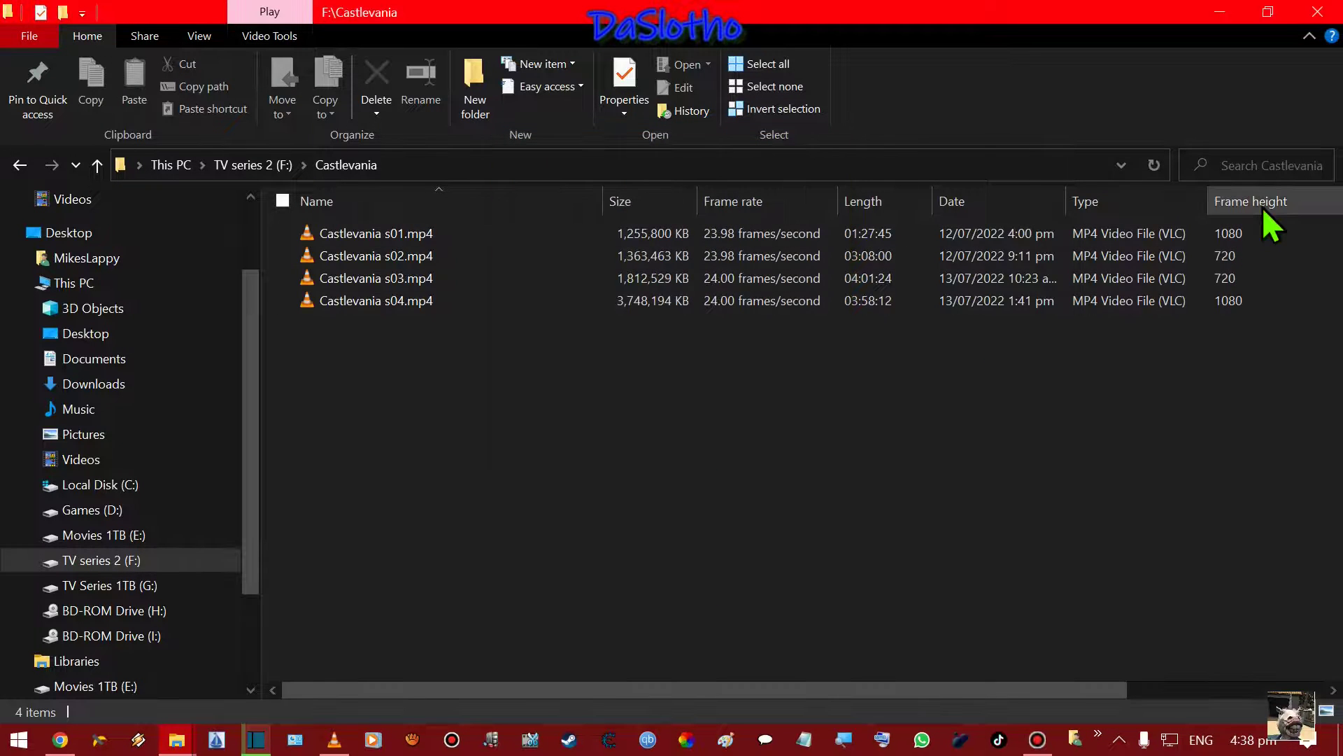
Move the Frame height and Frame width columns directly after Size and narrow the columns so all details fit.
left_click_drag(1265, 214, 750, 221)
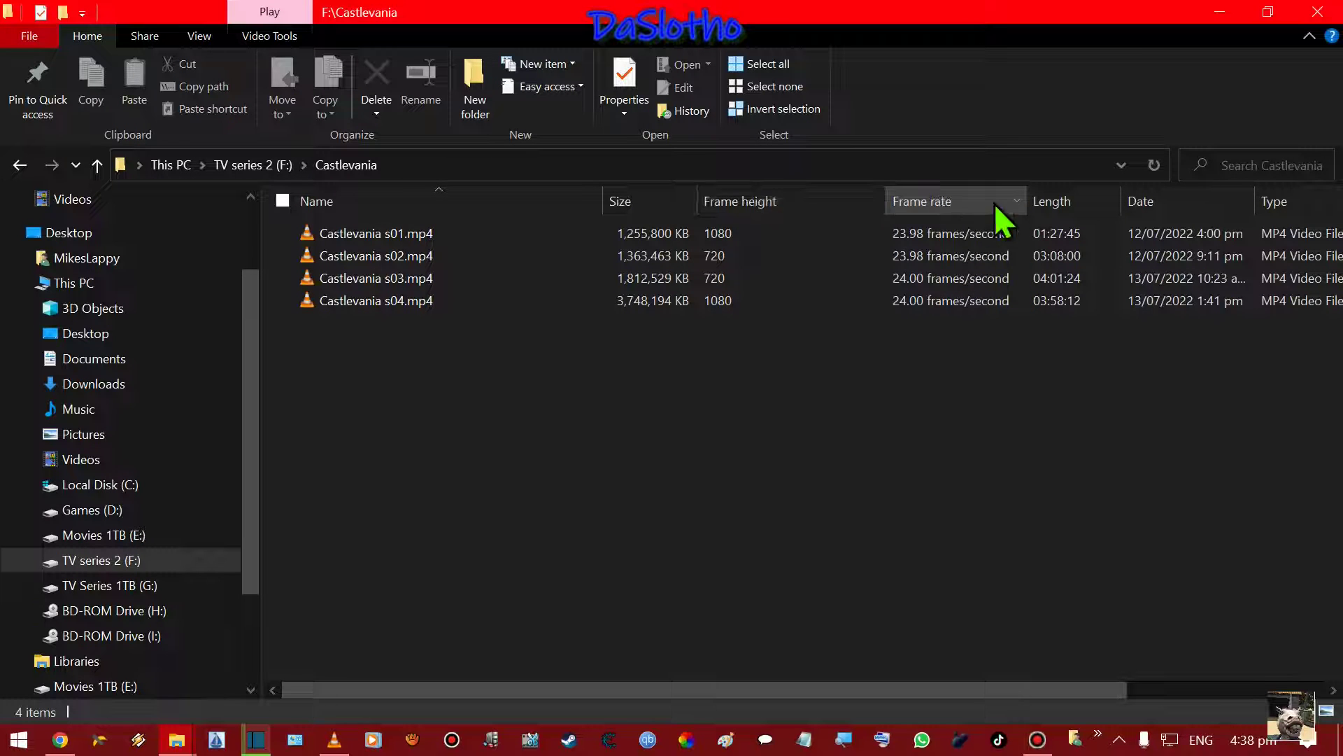
left_click_drag(1028, 201, 981, 201)
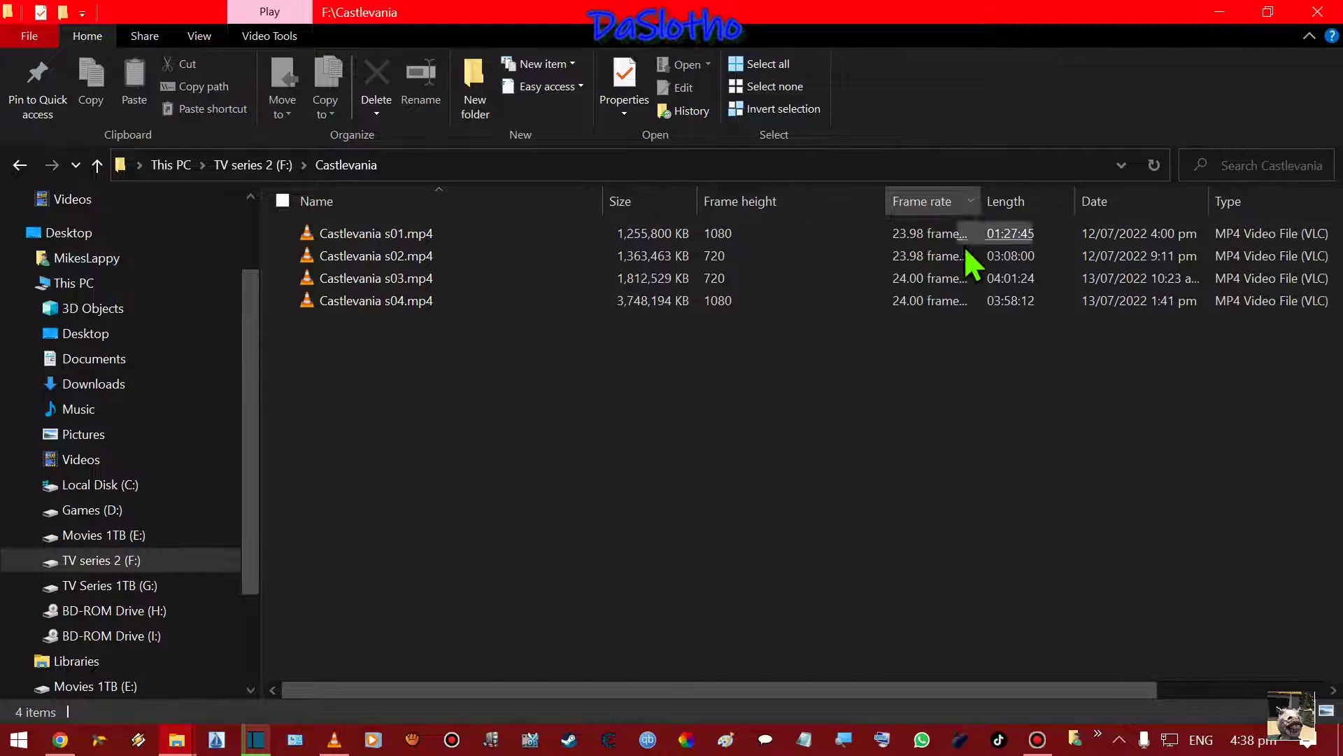
left_click_drag(955, 690, 1097, 684)
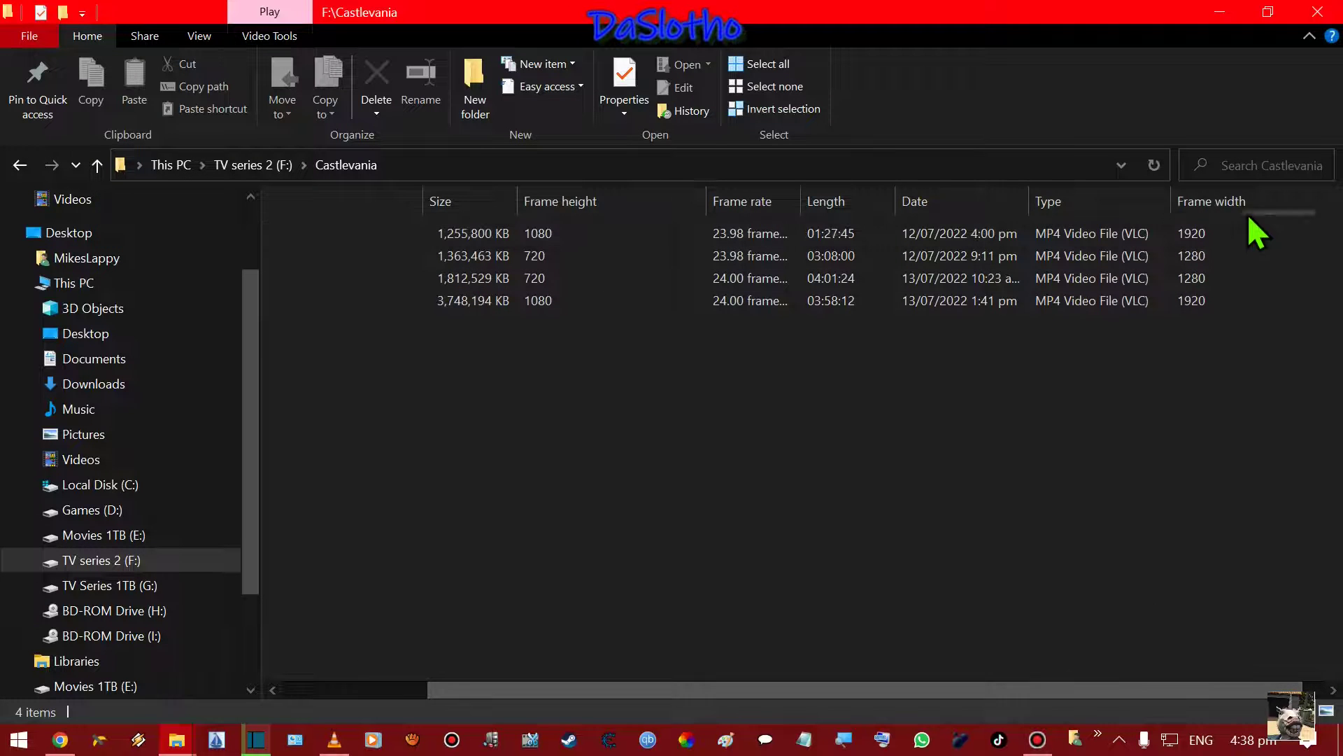
left_click_drag(1253, 203, 614, 192)
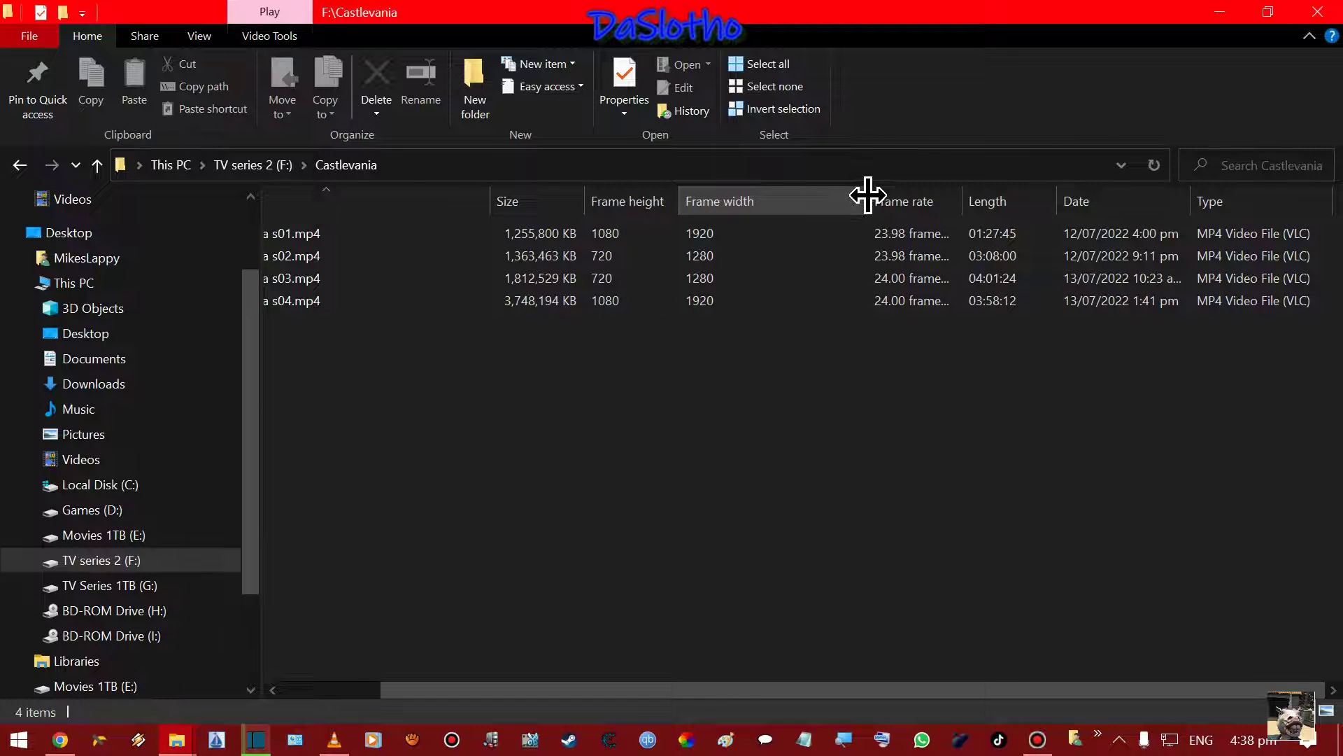
left_click_drag(866, 192, 770, 200)
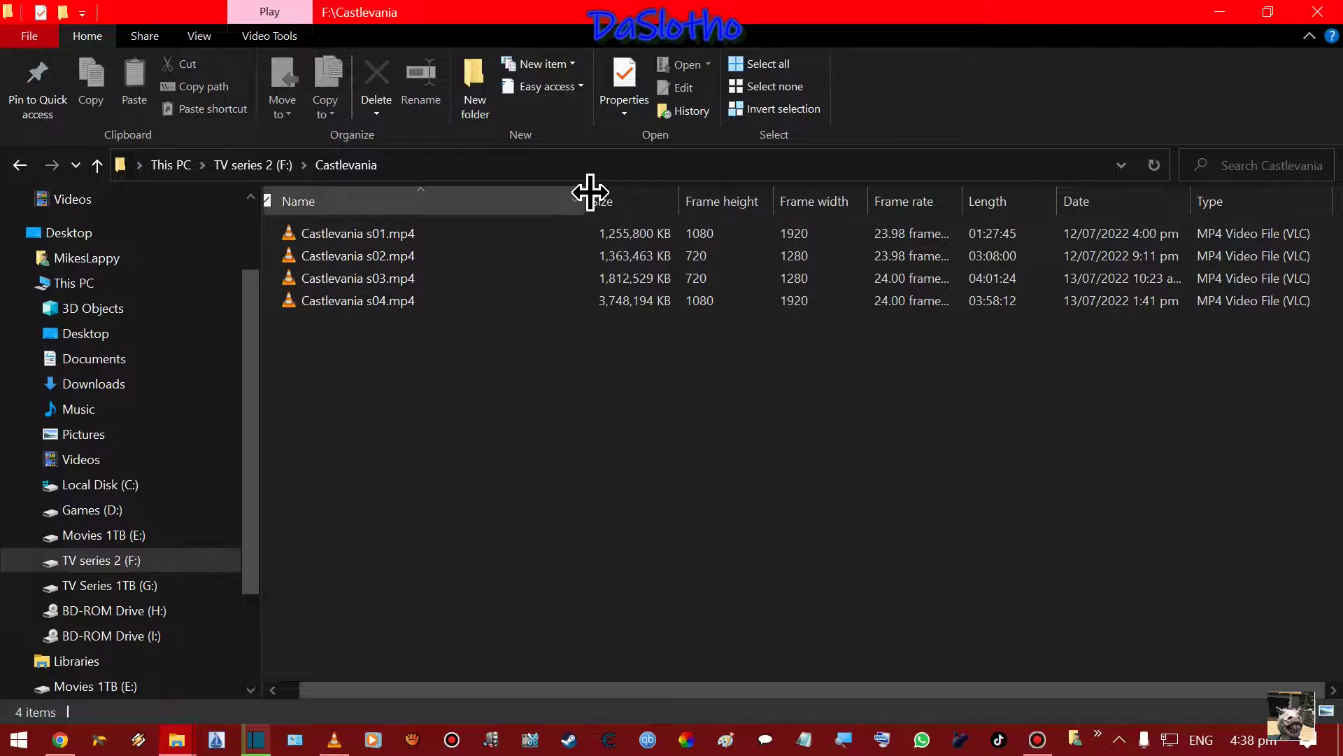
left_click_drag(585, 198, 486, 192)
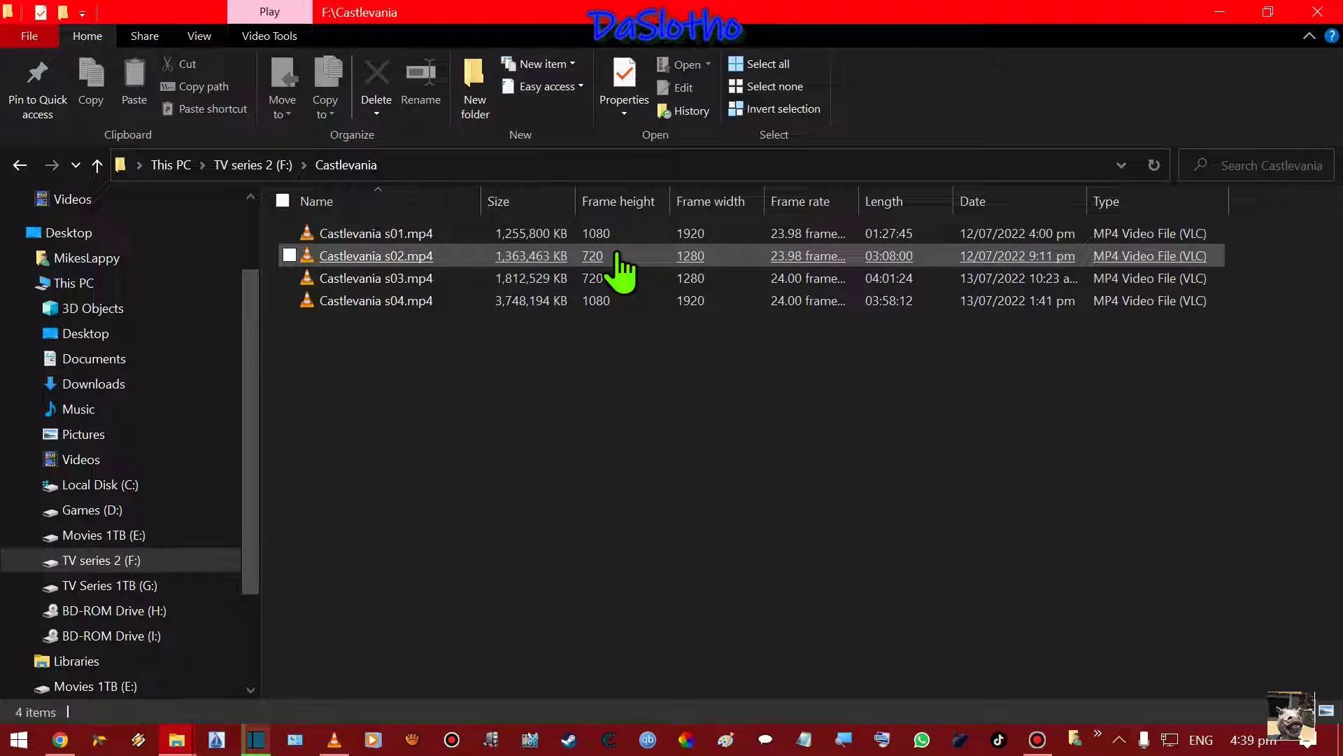
left_click_drag(618, 254, 682, 233)
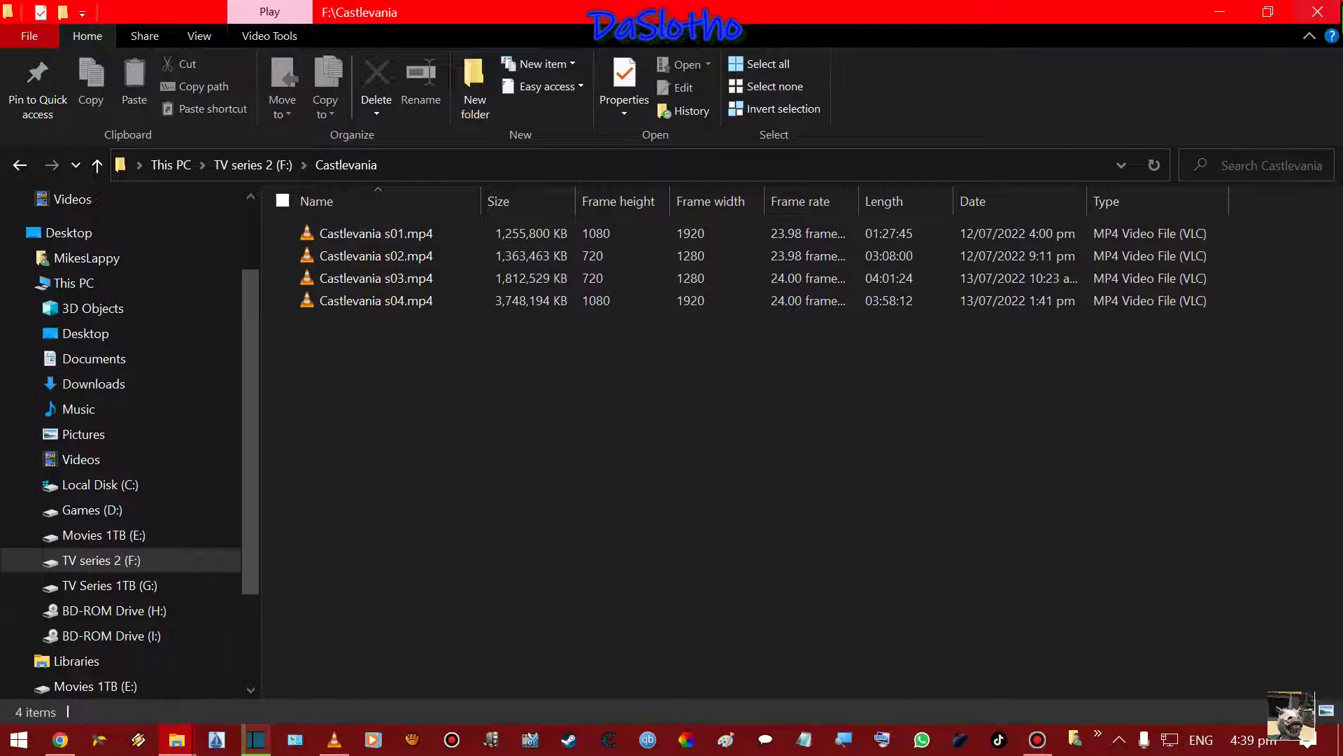
Leave the Castlevania folder and look through the series folders on the TV Series 1TB (G:) drive.
left_click(97, 166)
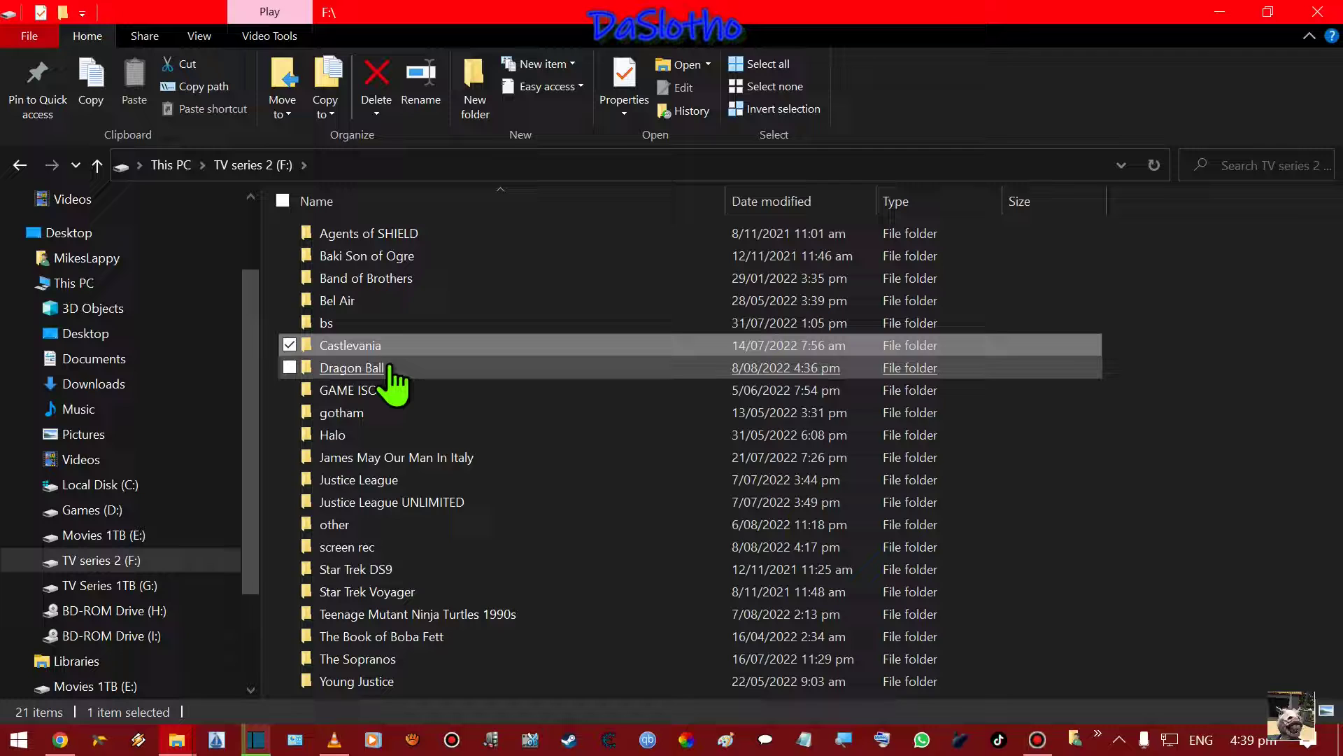
left_click(129, 588)
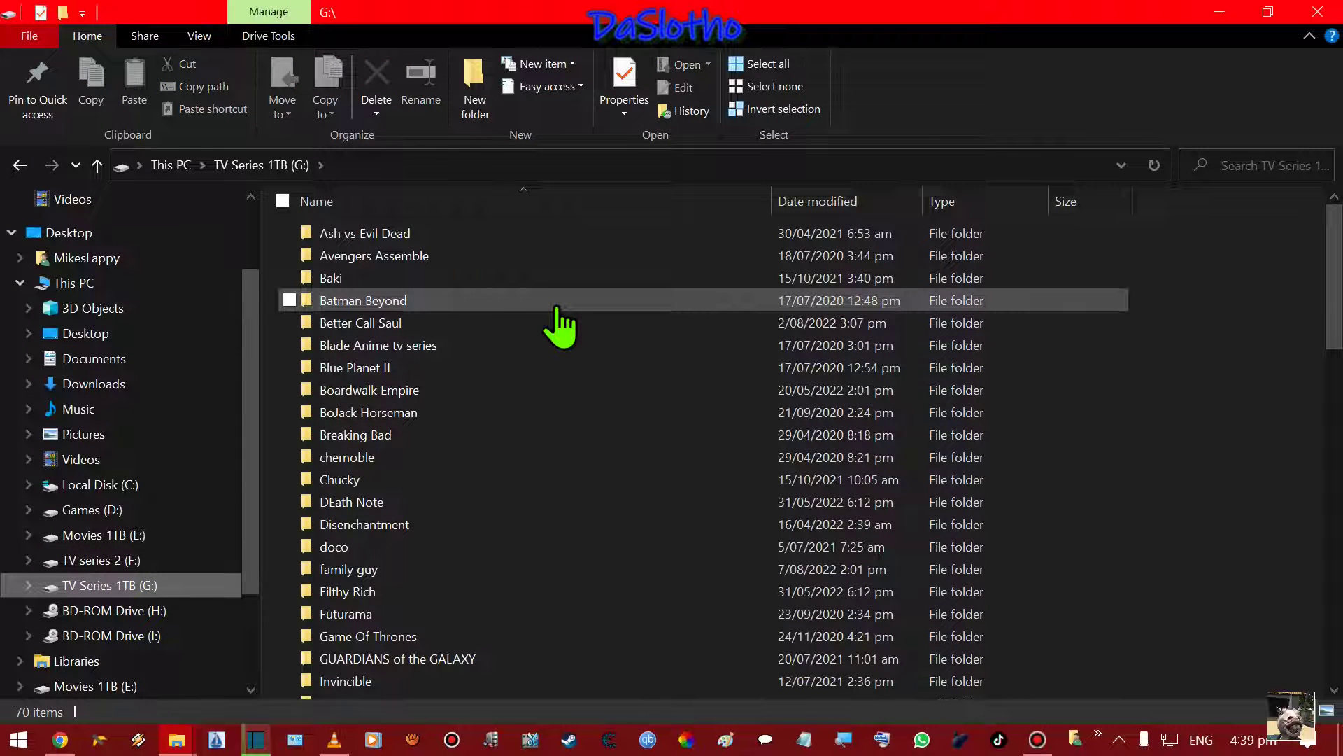
mouse_move(553, 315)
scroll(553, 315, "down", 7)
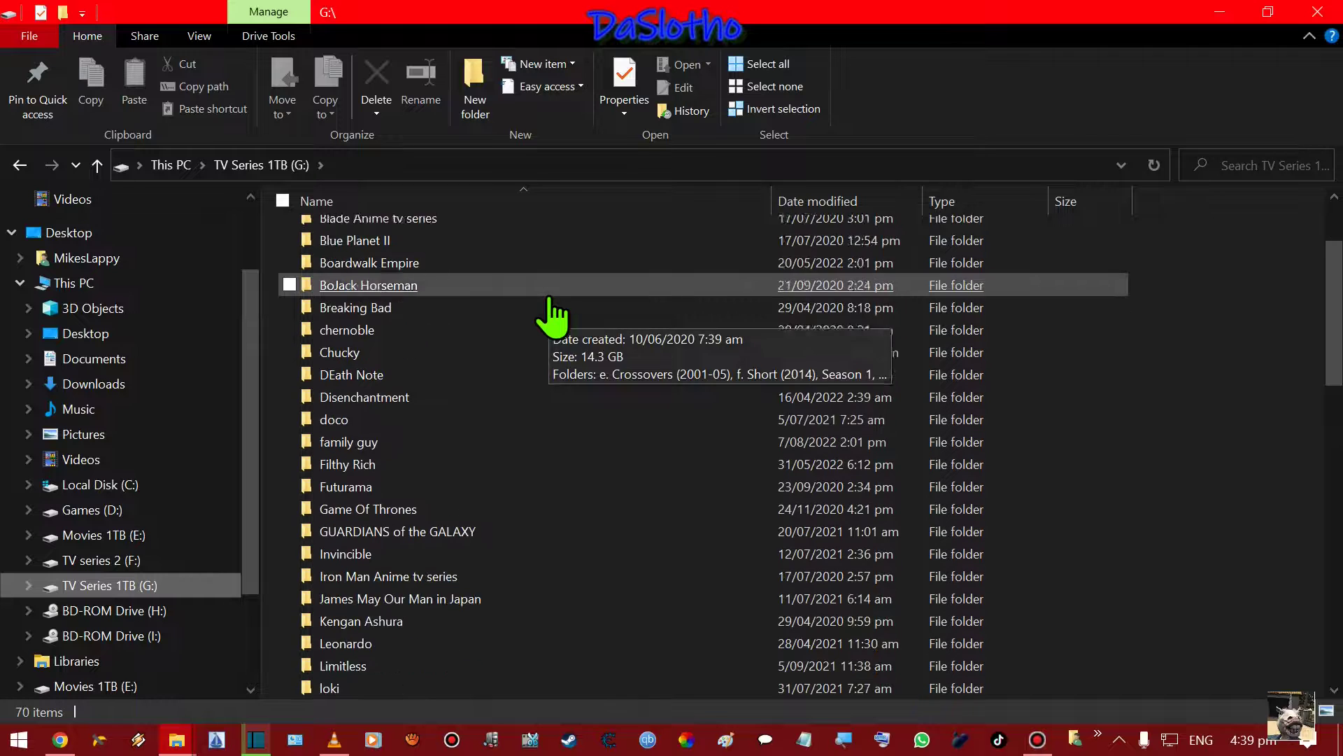
scroll(553, 315, "down", 4)
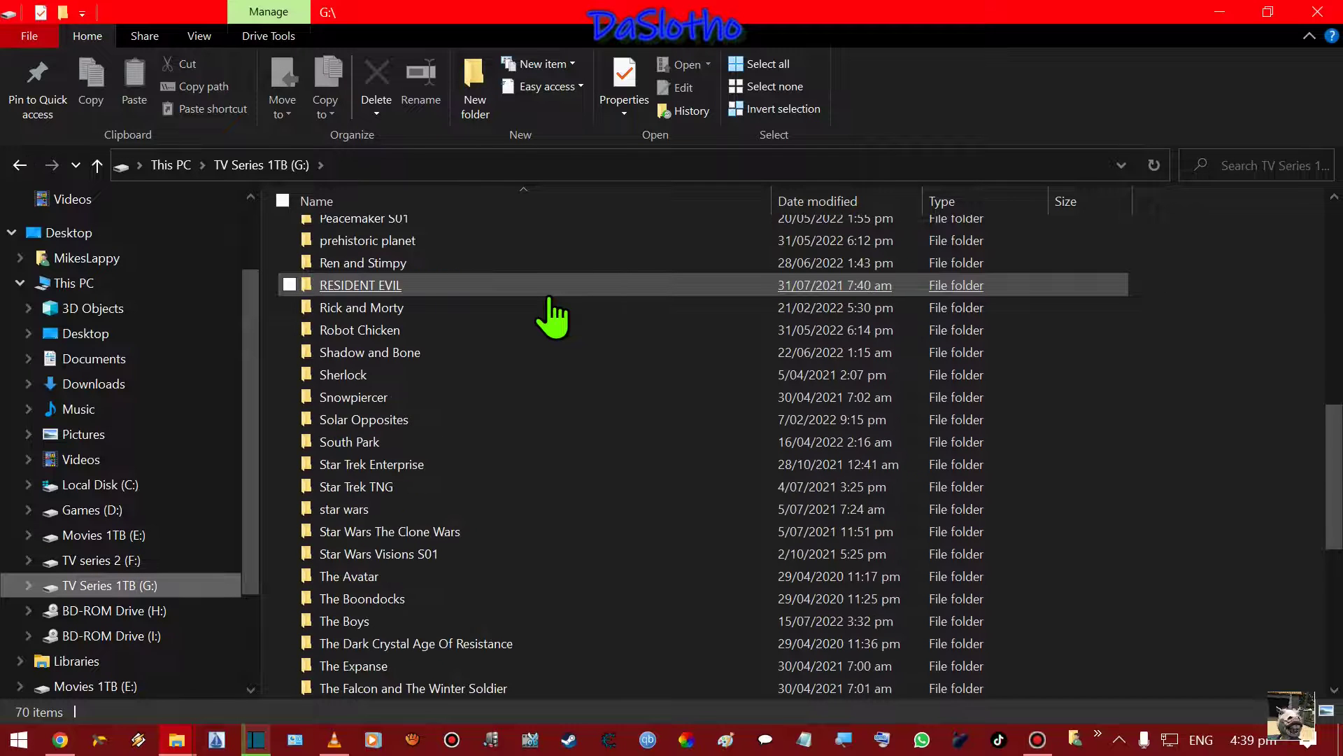
scroll(553, 315, "down", 4)
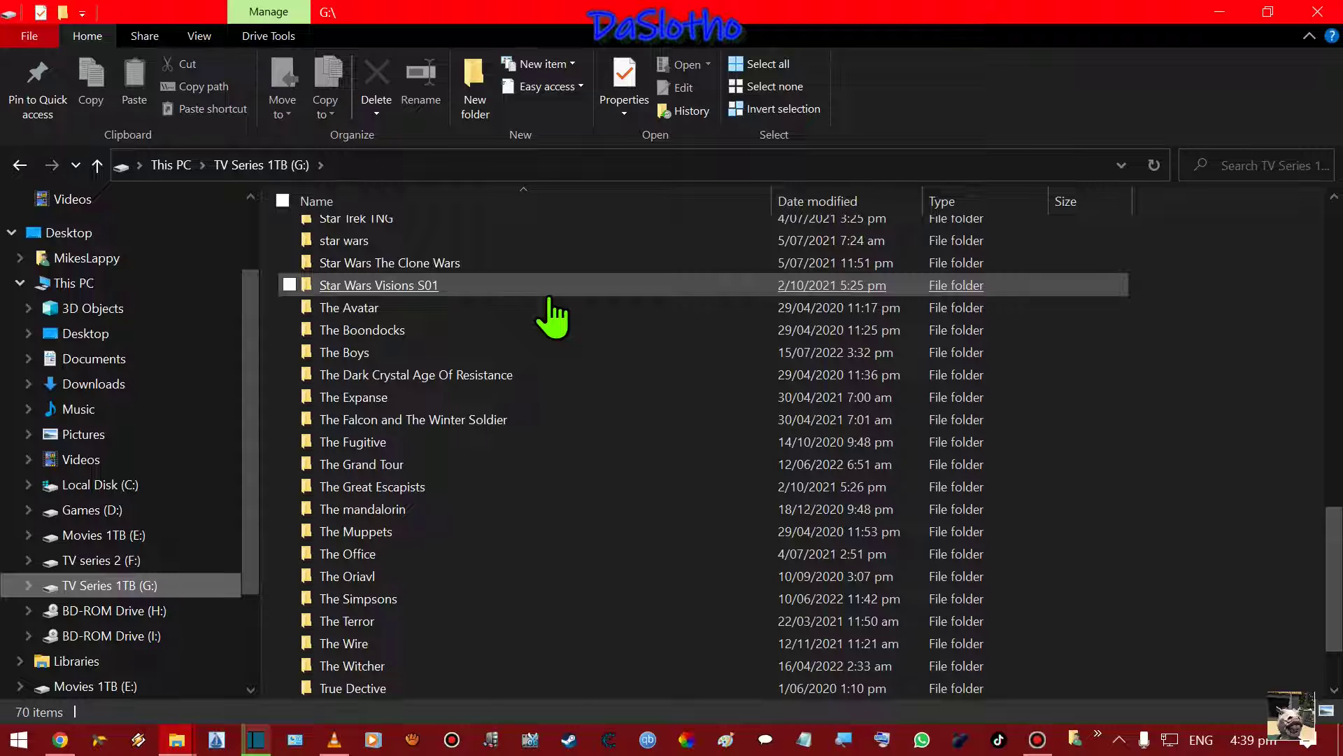
scroll(552, 318, "down", 2)
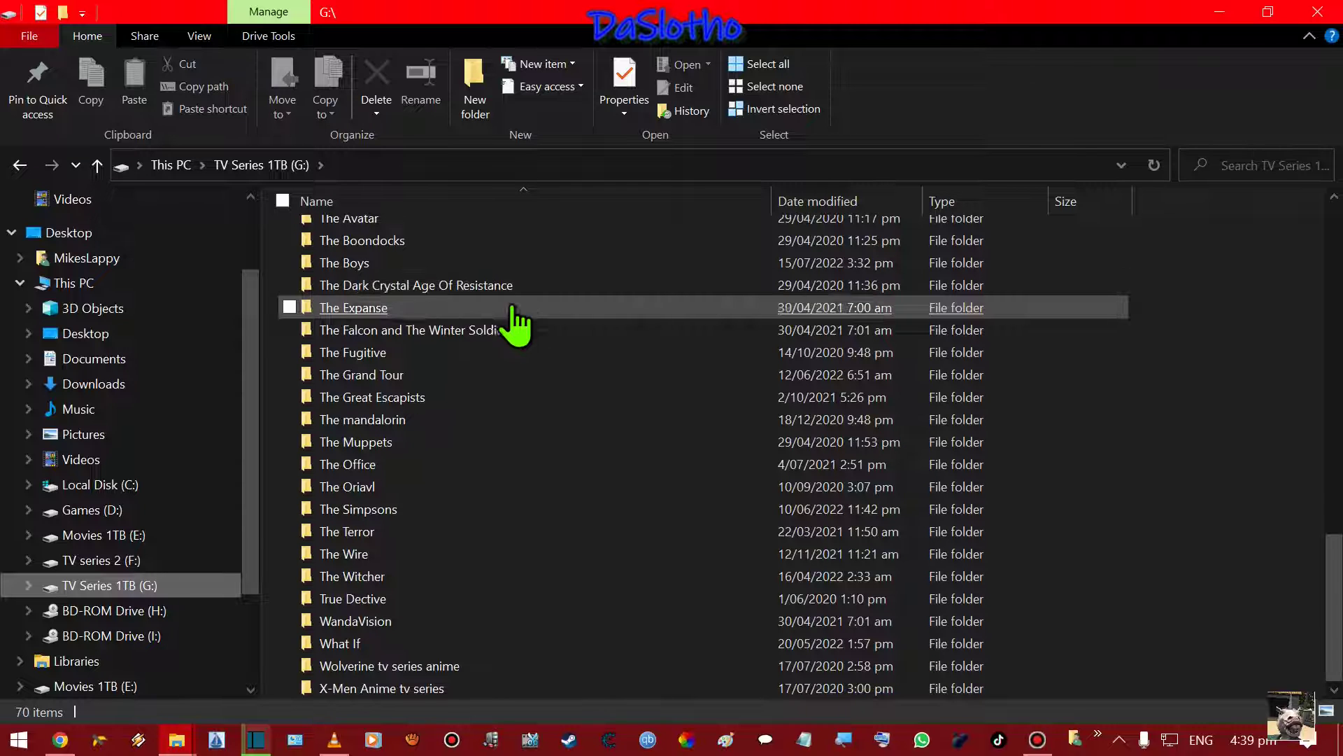
Look into the Like a Dragon (2007) and Marvel folders on the Movies 1TB (E:) drive.
left_click(102, 535)
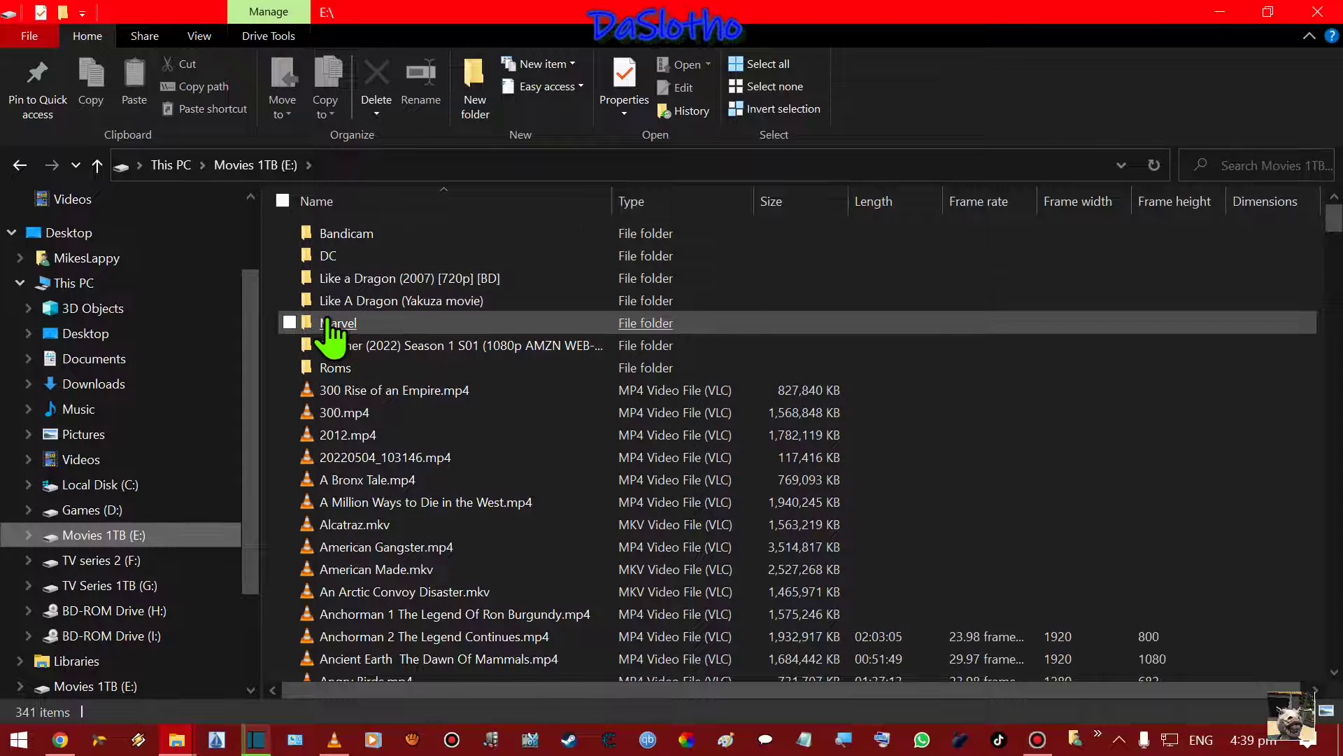
mouse_move(330, 331)
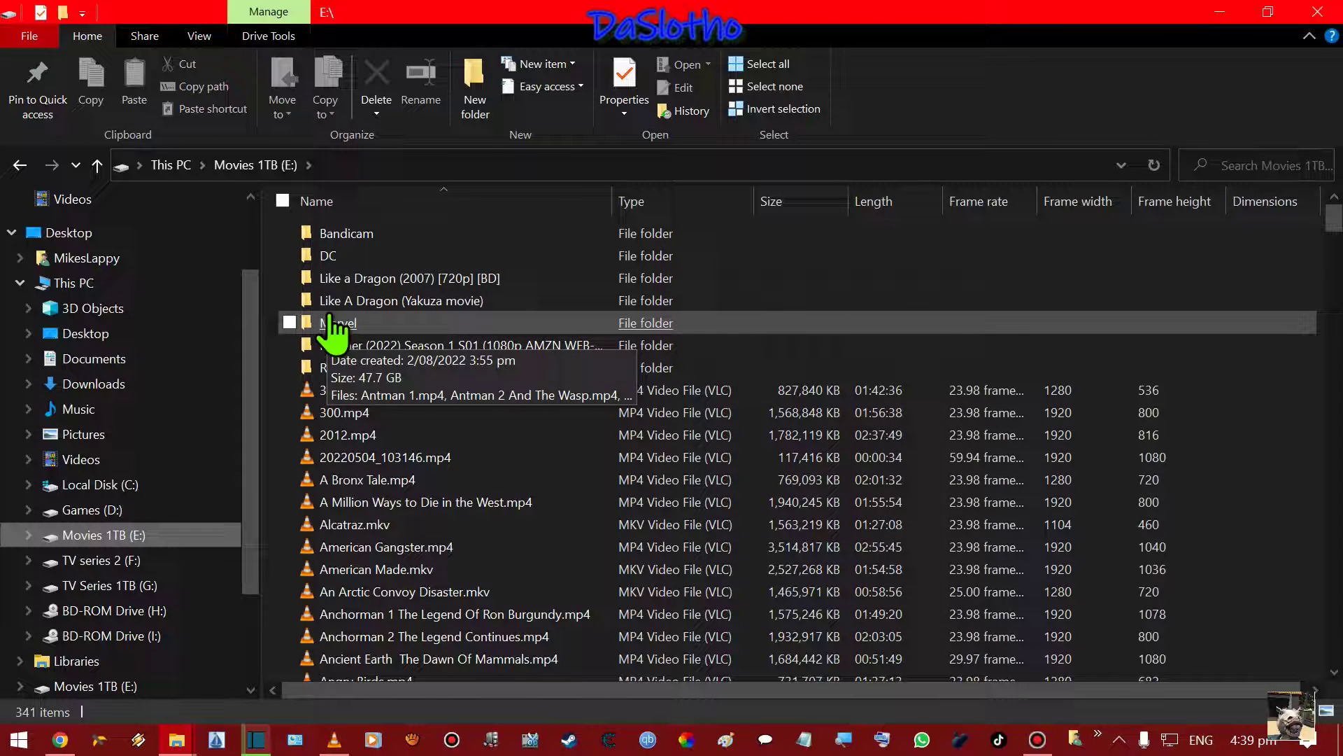
double_click(373, 274)
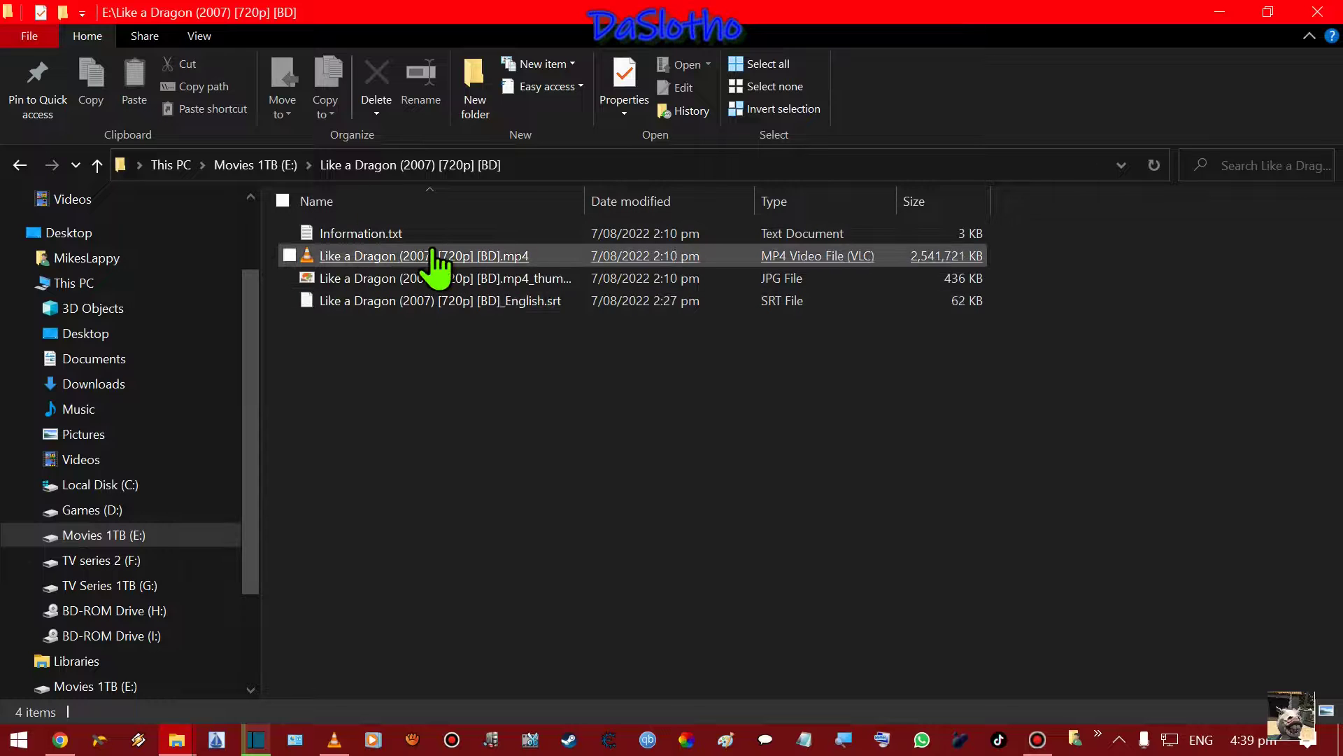
mouse_move(433, 252)
left_click(96, 164)
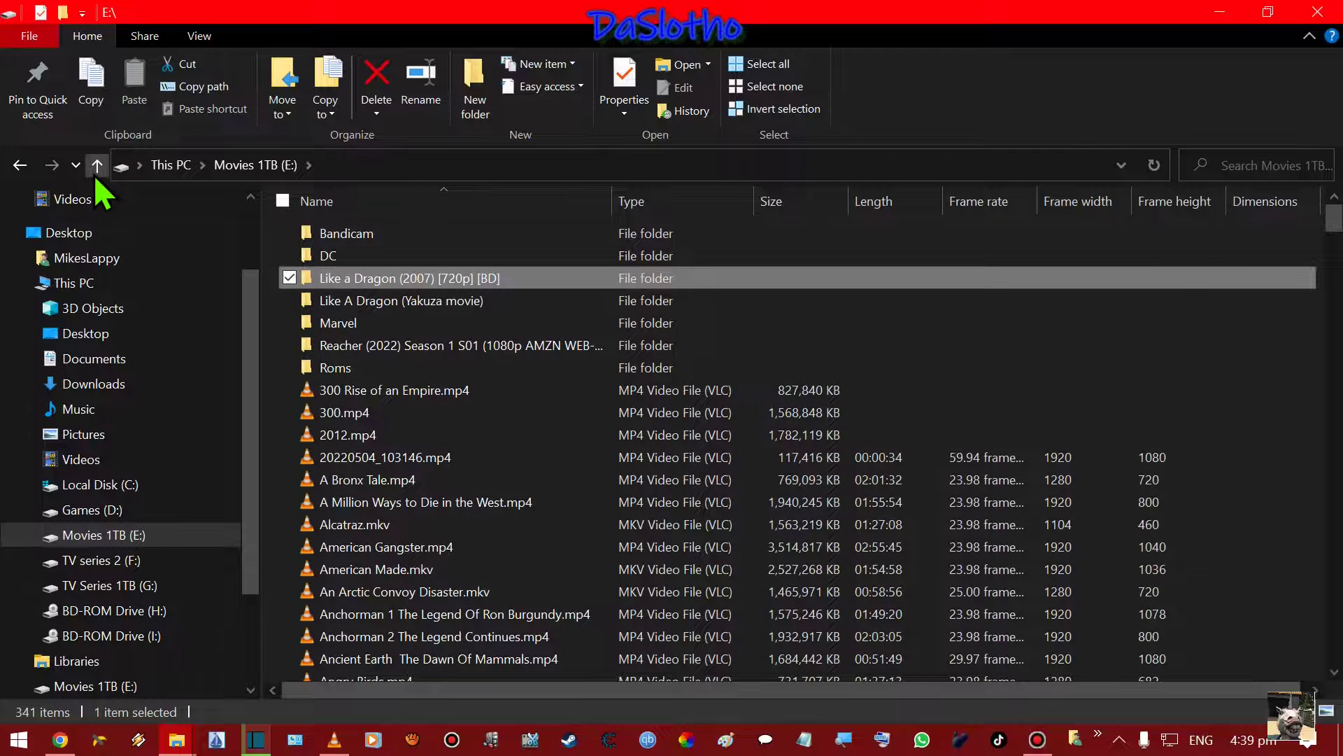
double_click(346, 323)
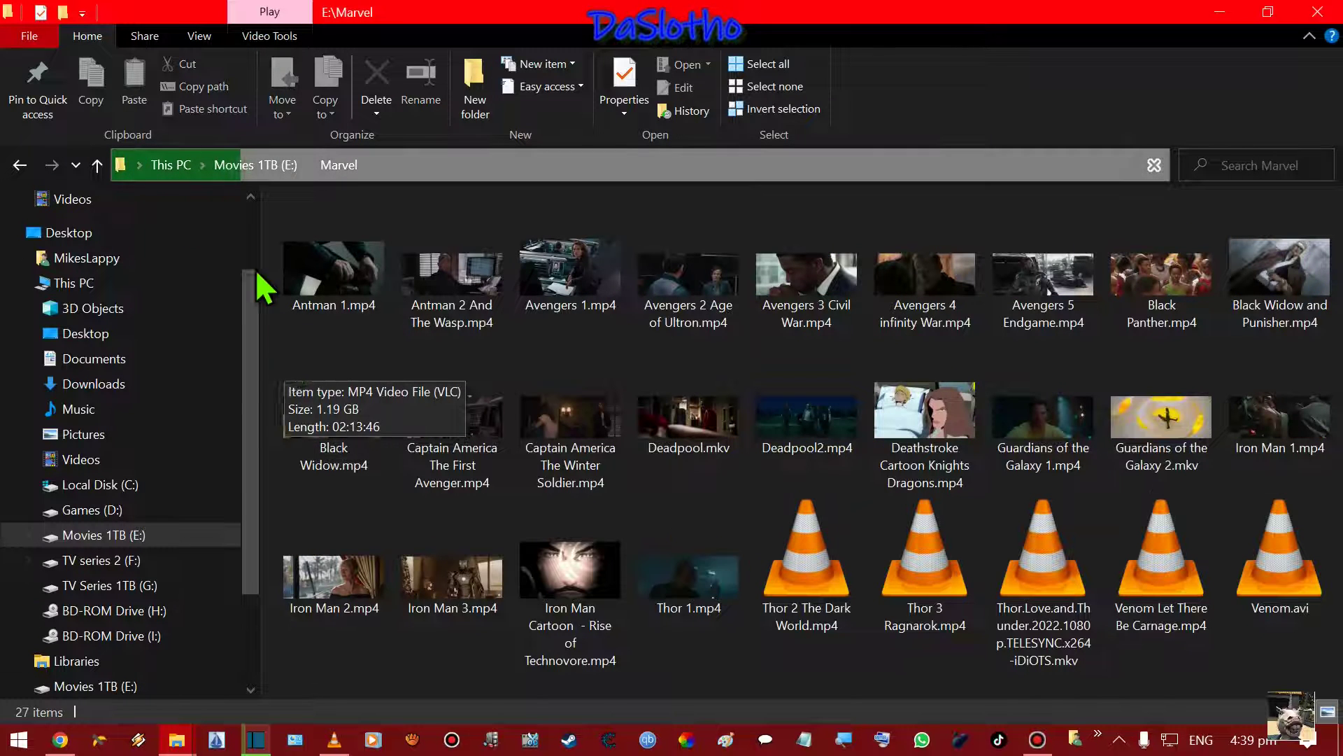
left_click(96, 165)
In the DC folder, rename the Justice.League.Crisis.On.Two.Earths file as Justice League Crisis On Two Earths.mp4, without release tags or dots.
double_click(338, 253)
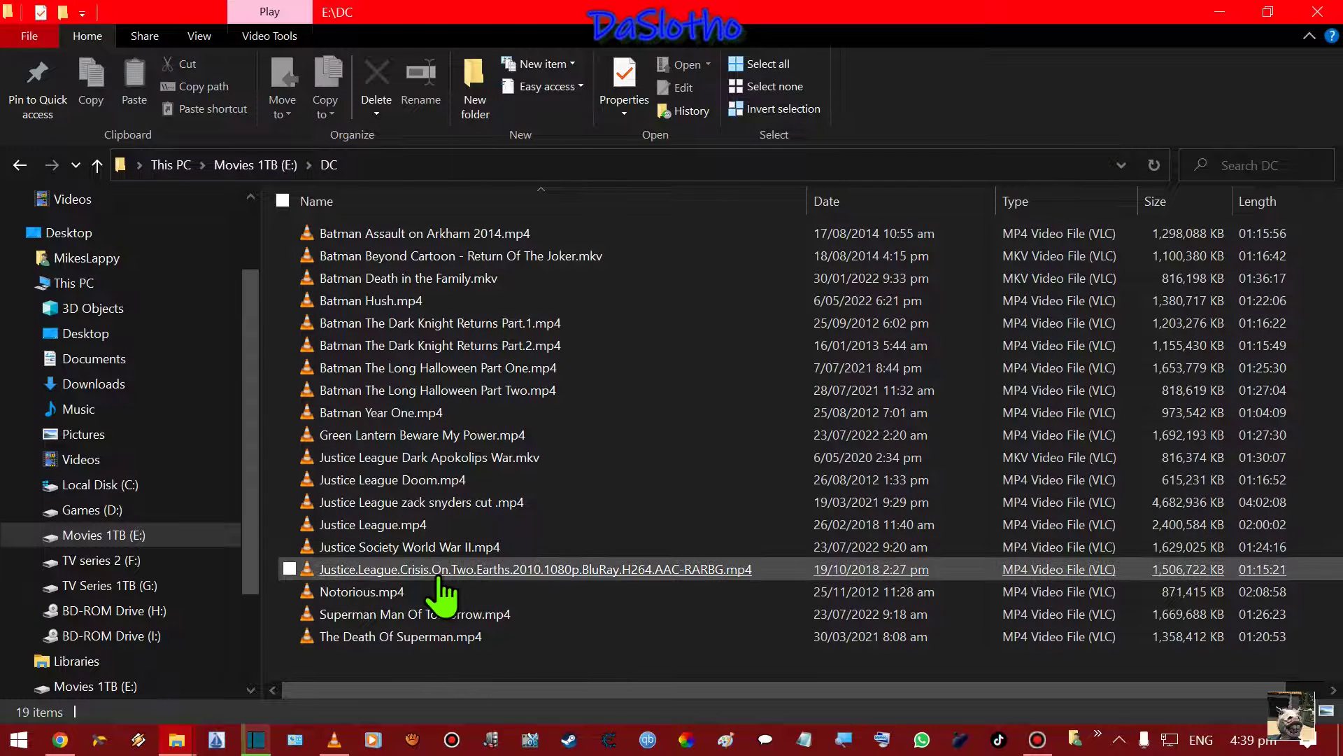
right_click(441, 579)
left_click(555, 531)
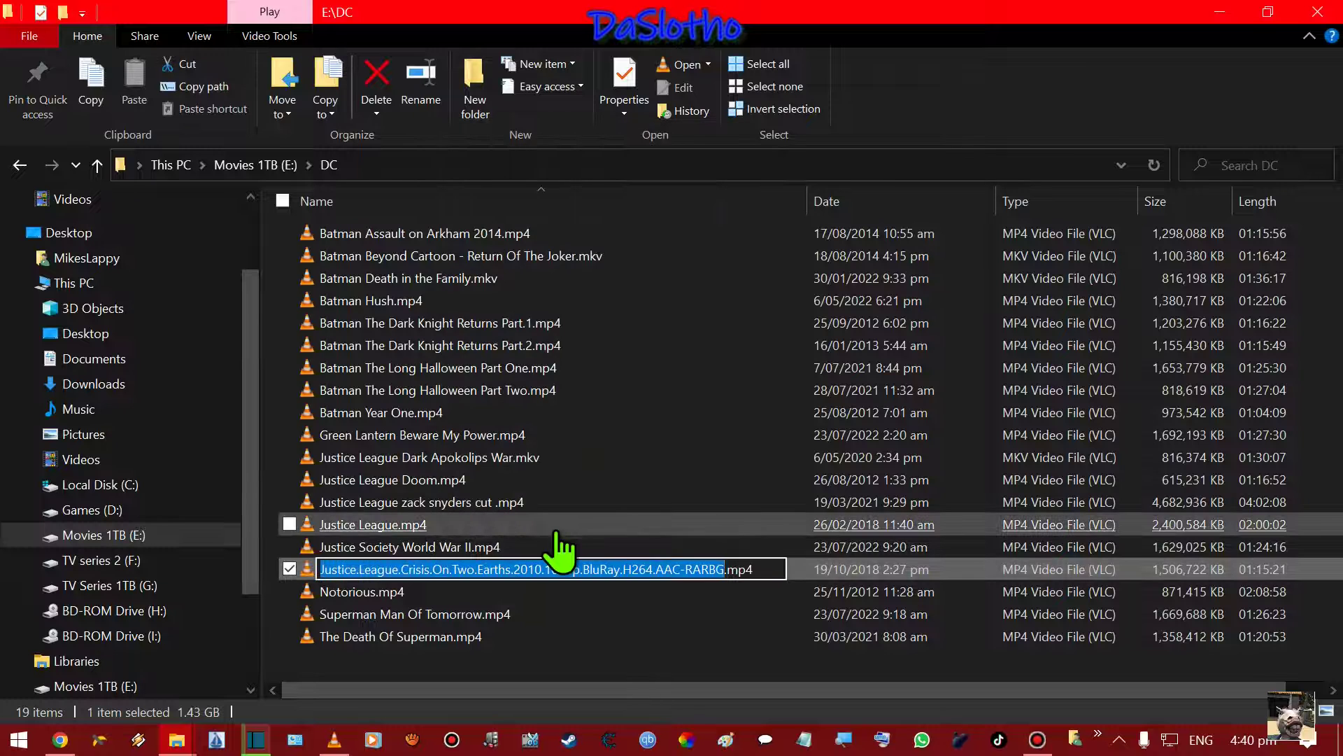
key("Right")
type("]")
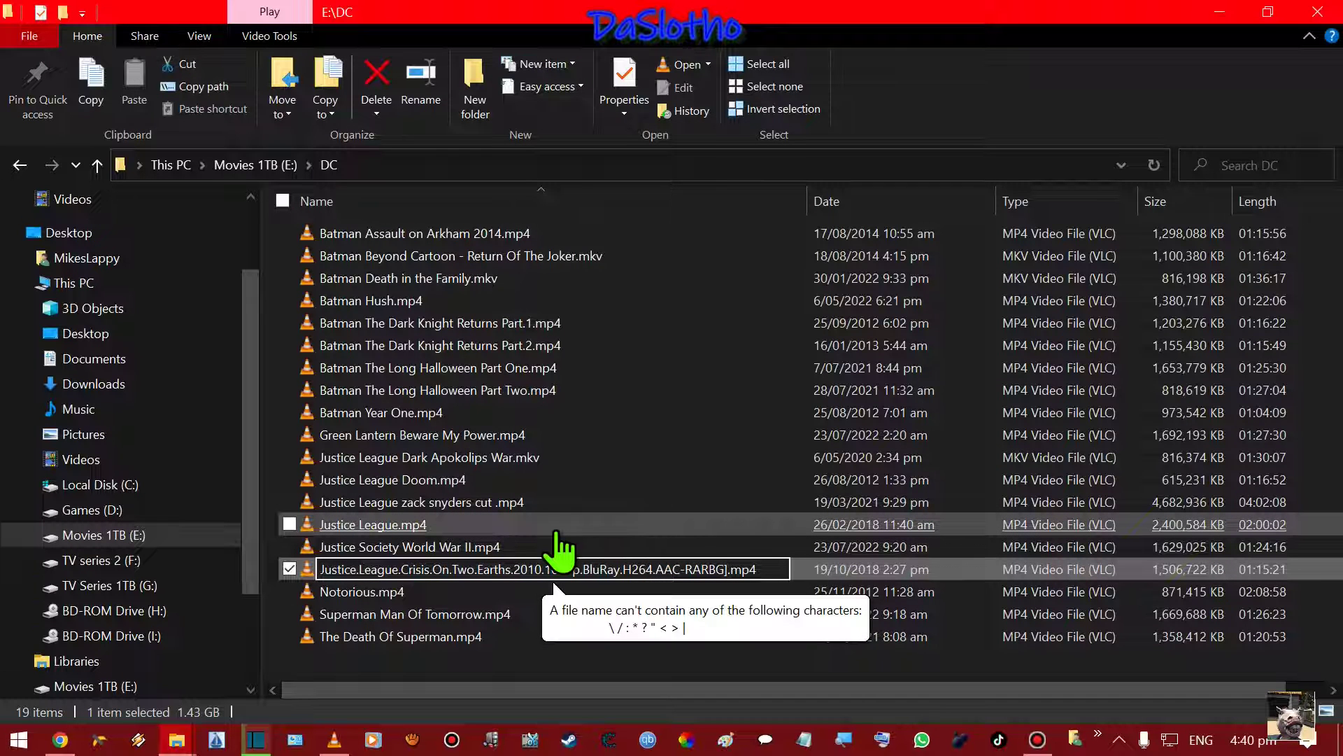
key("BackSpace")
key("BackSpace")
key("BackSpace")
key("BackSpace")
key("BackSpace")
key("BackSpace")
key("BackSpace")
key("BackSpace")
key("BackSpace")
key("BackSpace")
key("BackSpace")
key("BackSpace")
key("BackSpace")
key("BackSpace")
key("BackSpace")
key("BackSpace")
key("BackSpace")
key("BackSpace")
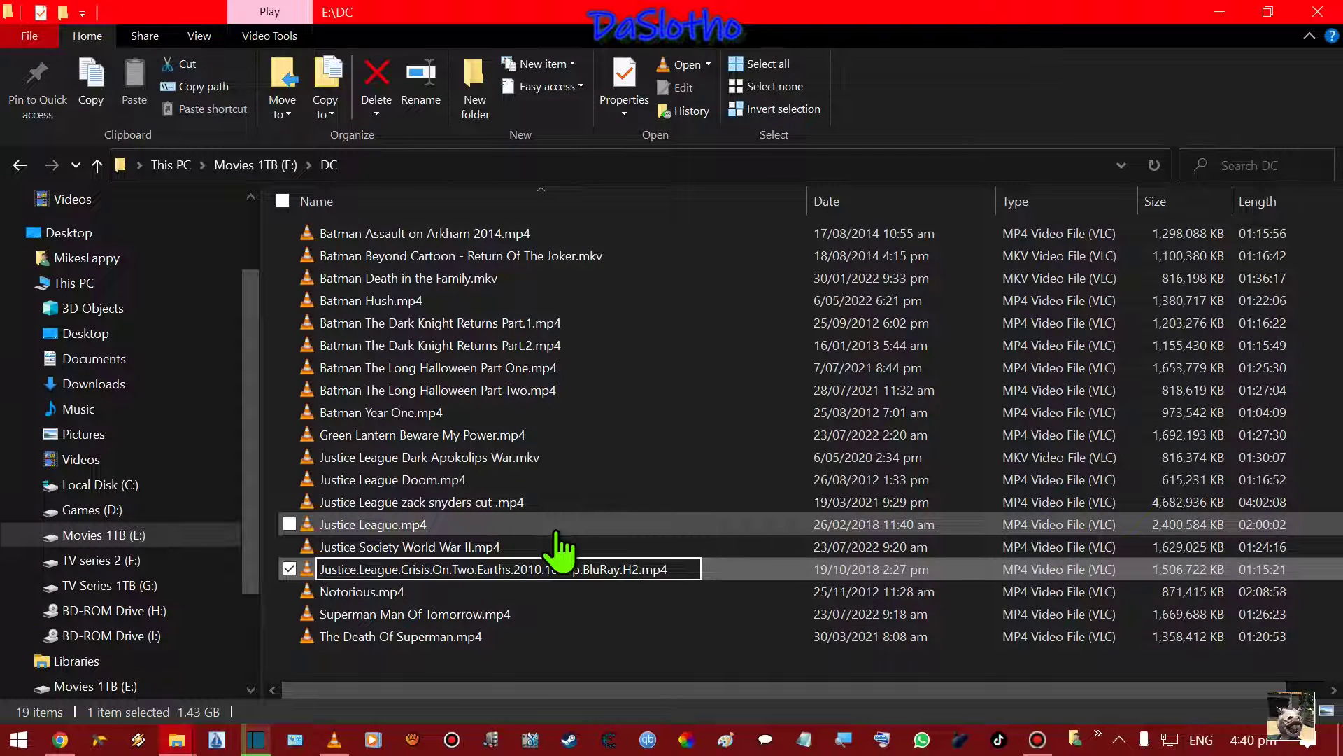
key("BackSpace")
key("BackSpace")
key("BackSpace")
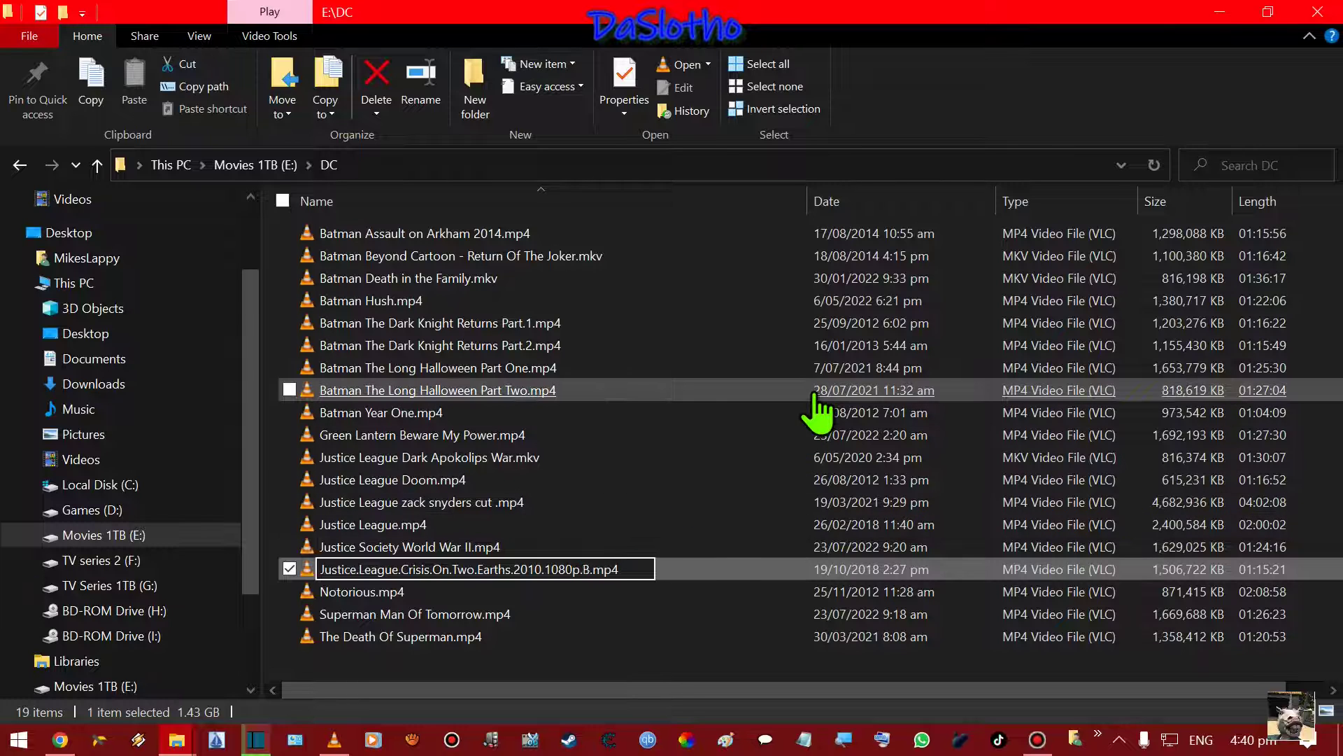
key("BackSpace")
key("BackSpace")
key("BackSpace")
key("BackSpace")
key("BackSpace")
key("BackSpace")
key("BackSpace")
key("BackSpace")
key("BackSpace")
key("BackSpace")
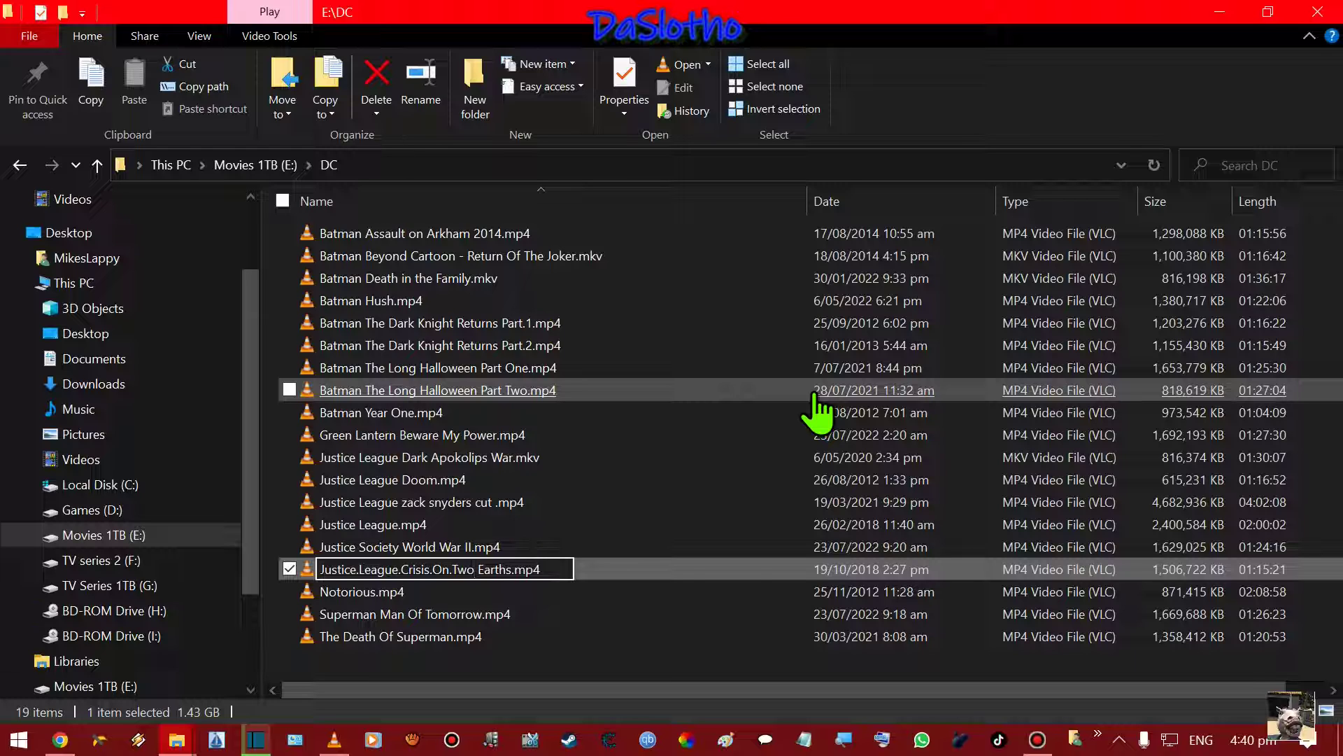
key("BackSpace")
key("Left")
key("Left")
key("Left")
key("Left")
key("Left")
key("Left")
key("Left")
key("BackSpace")
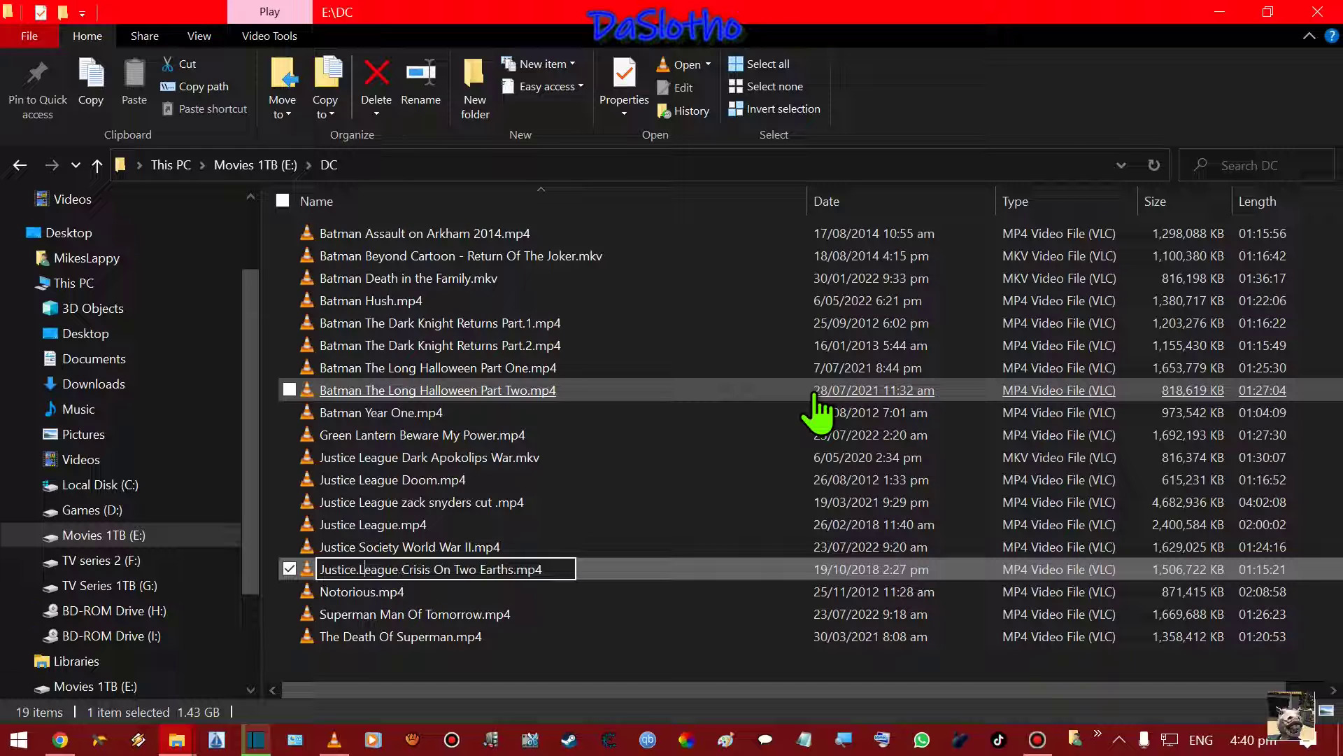
key("BackSpace")
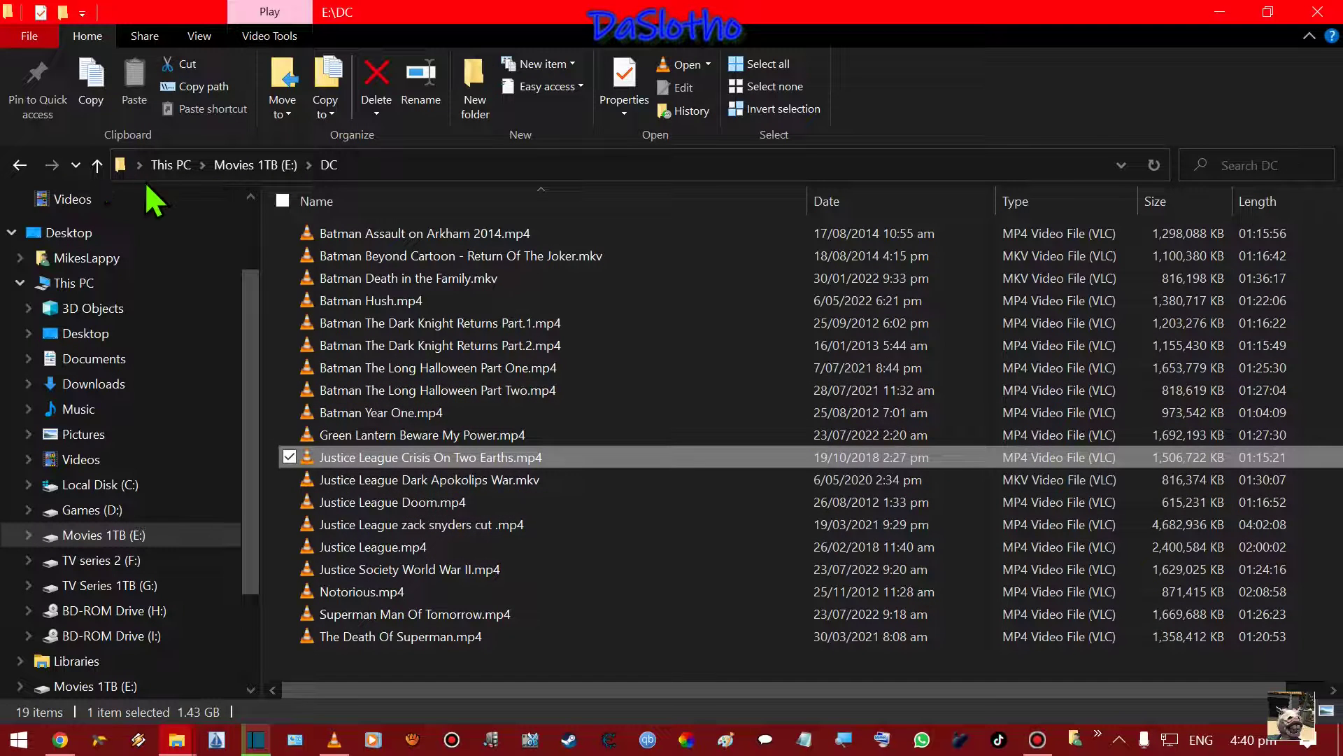
Leave the DC folder, look at the Reacher (2022) Season 1 episodes, and return to the Movies 1TB (E:) file list.
left_click(98, 165)
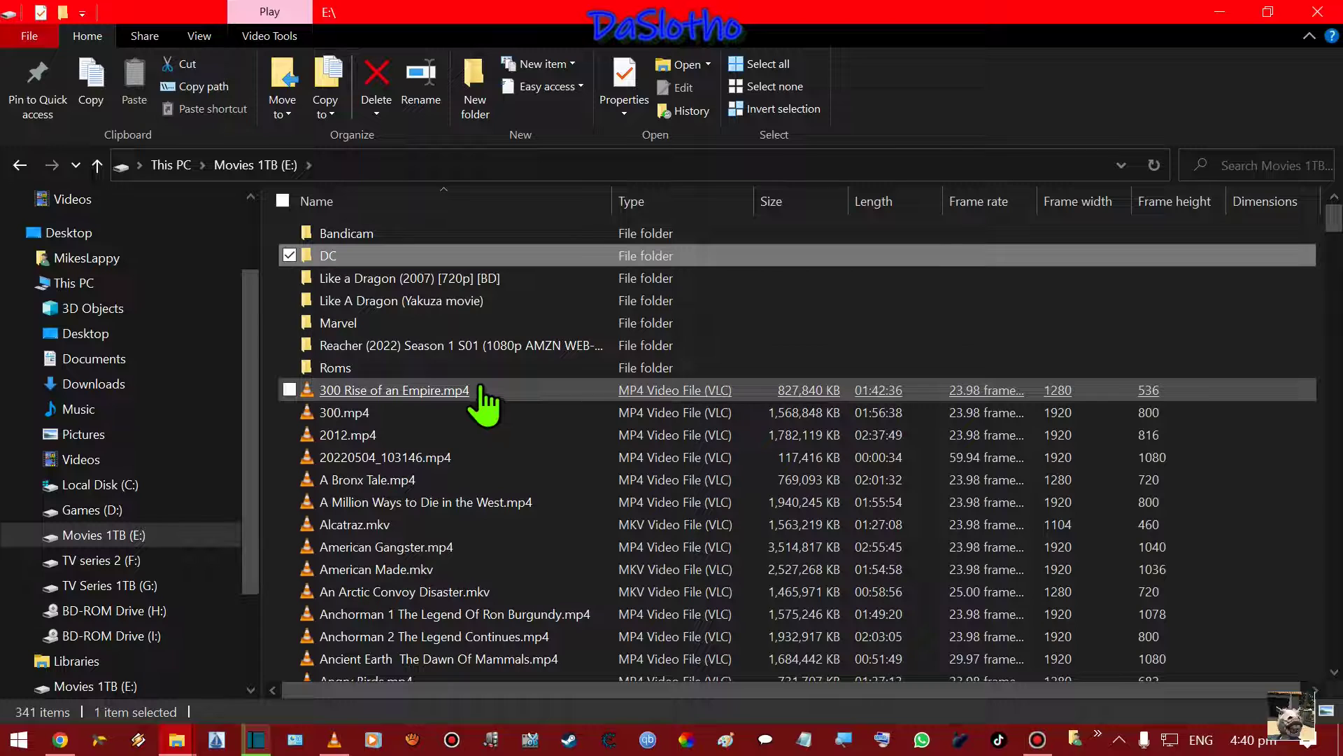
double_click(411, 346)
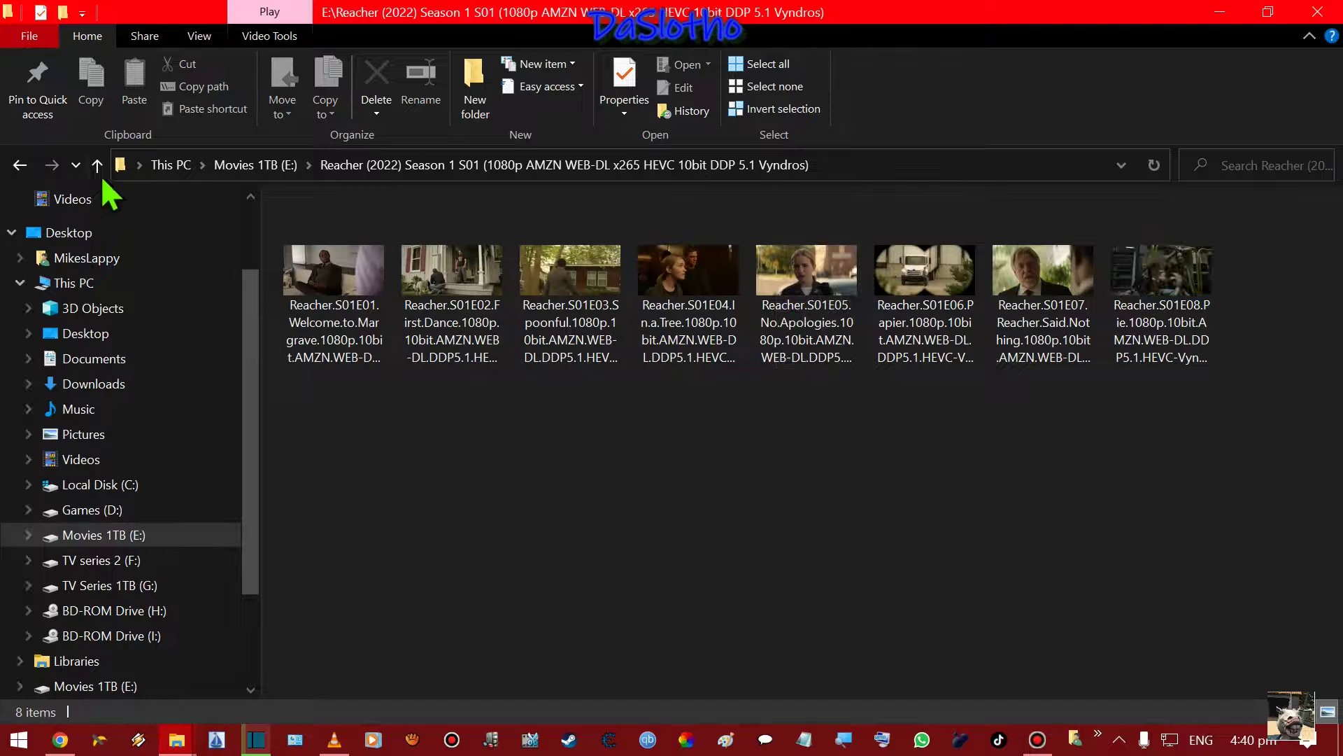
mouse_move(320, 326)
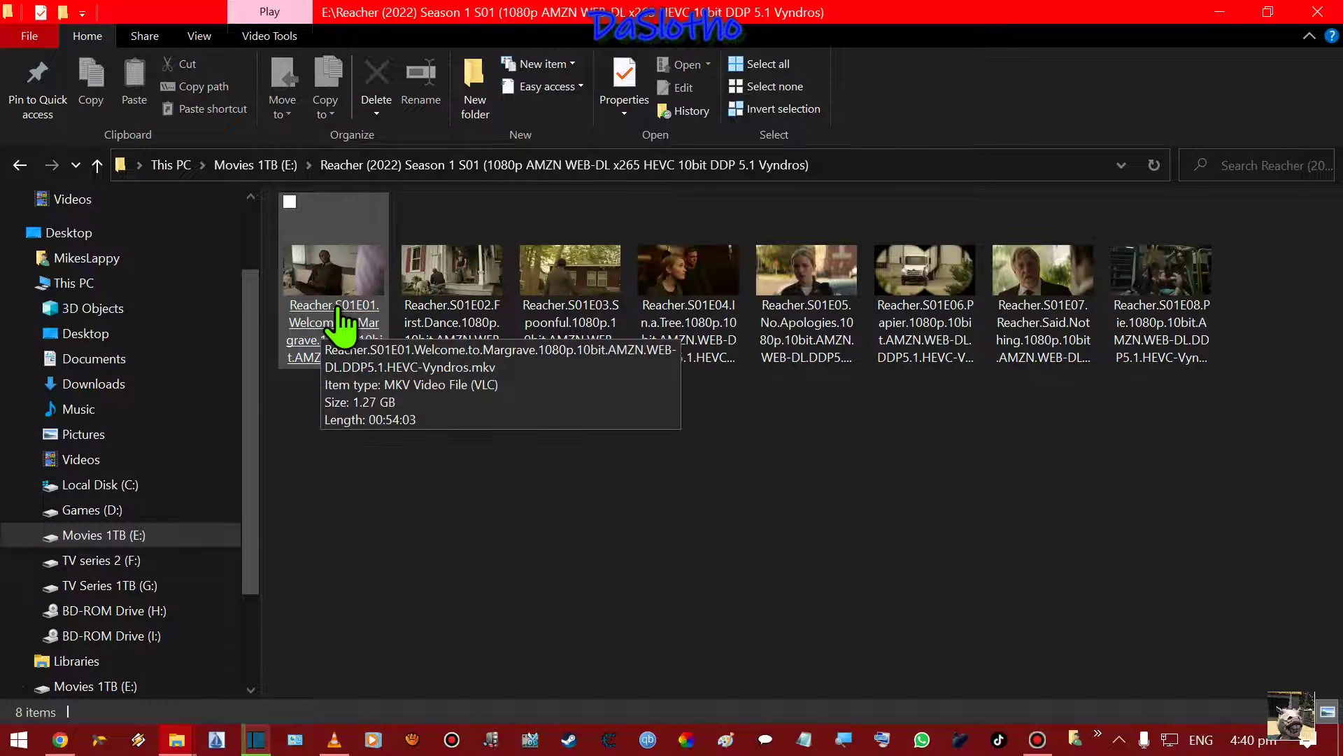
mouse_move(413, 321)
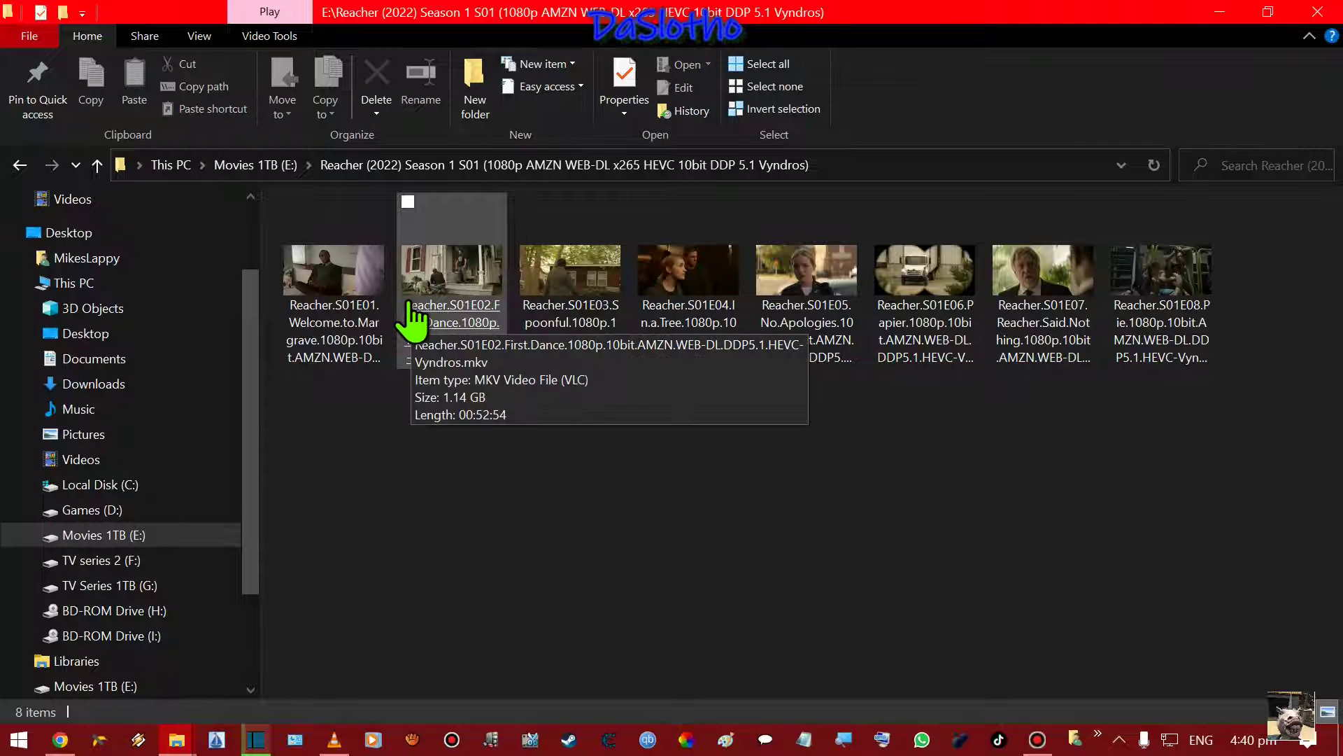
left_click(96, 165)
scroll(560, 390, "down", 1)
scroll(560, 390, "down", 1)
scroll(563, 393, "down", 2)
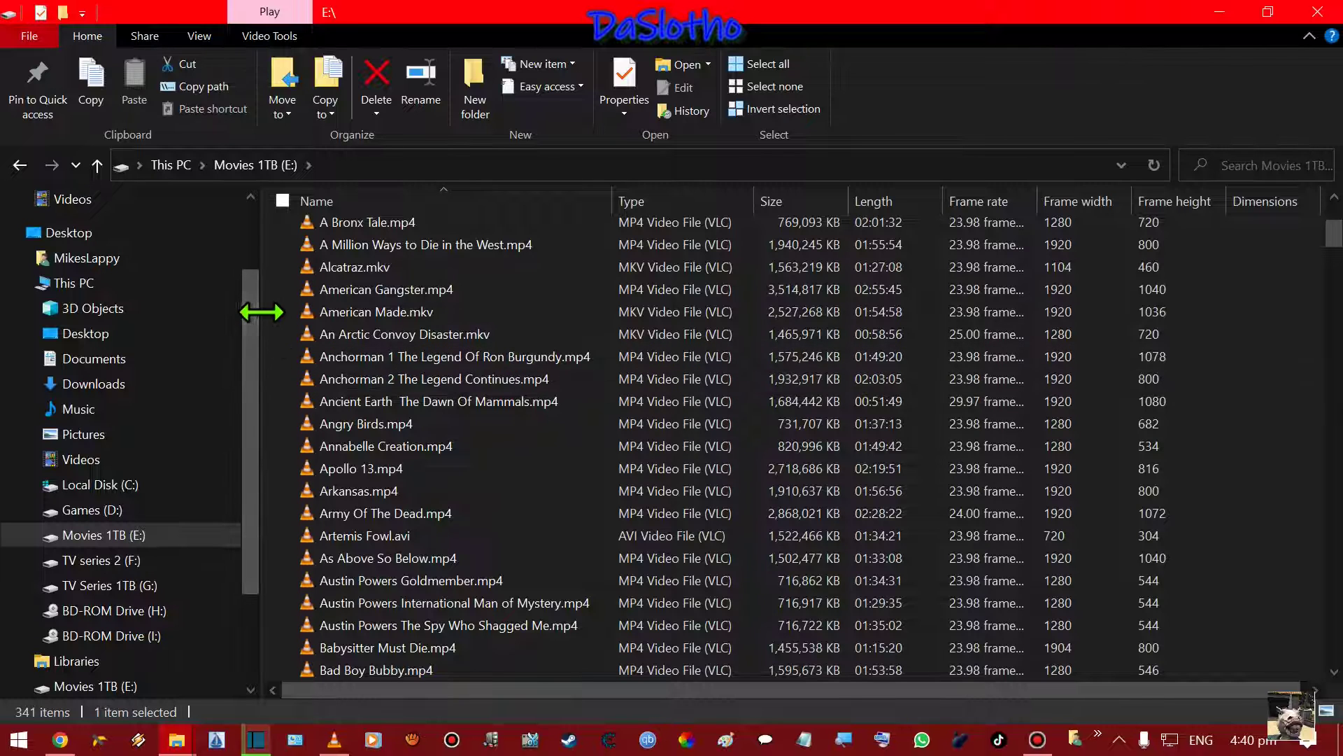
scroll(276, 333, "down", 1)
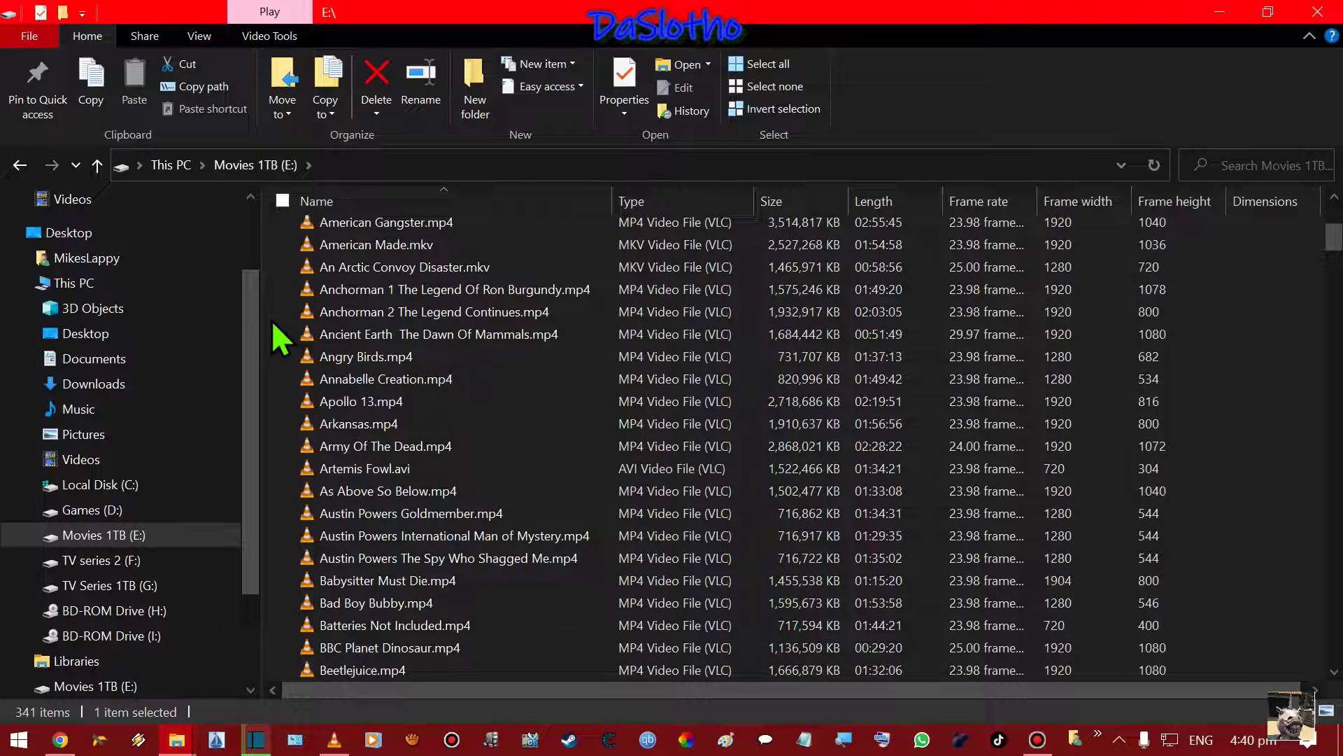
left_click(1037, 742)
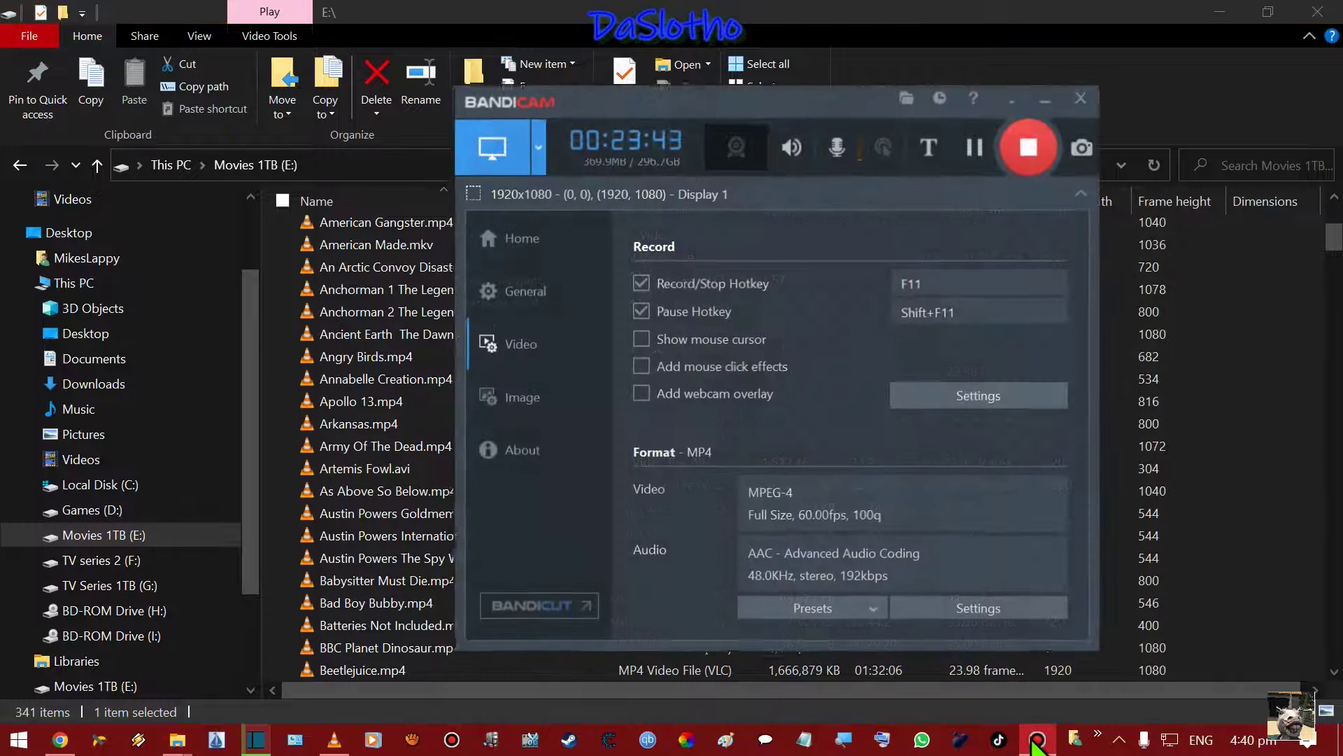
left_click(978, 139)
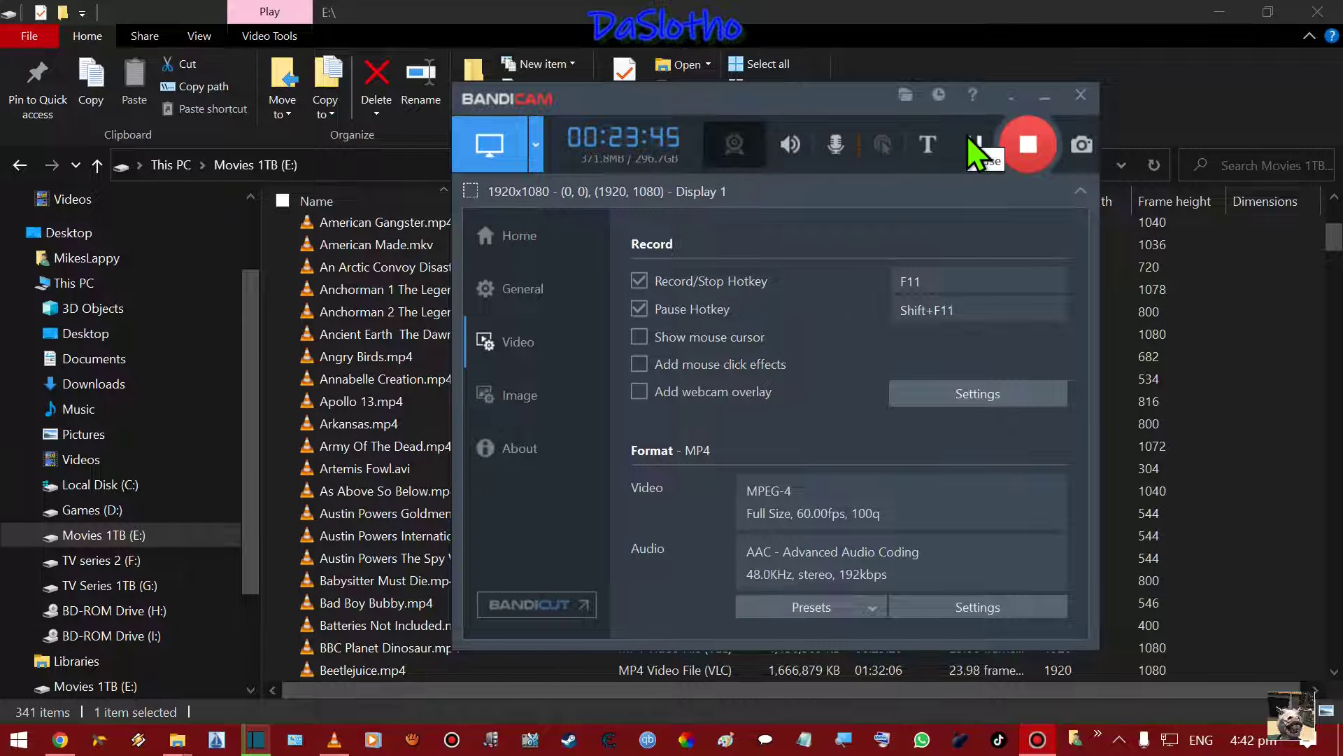
left_click(1043, 96)
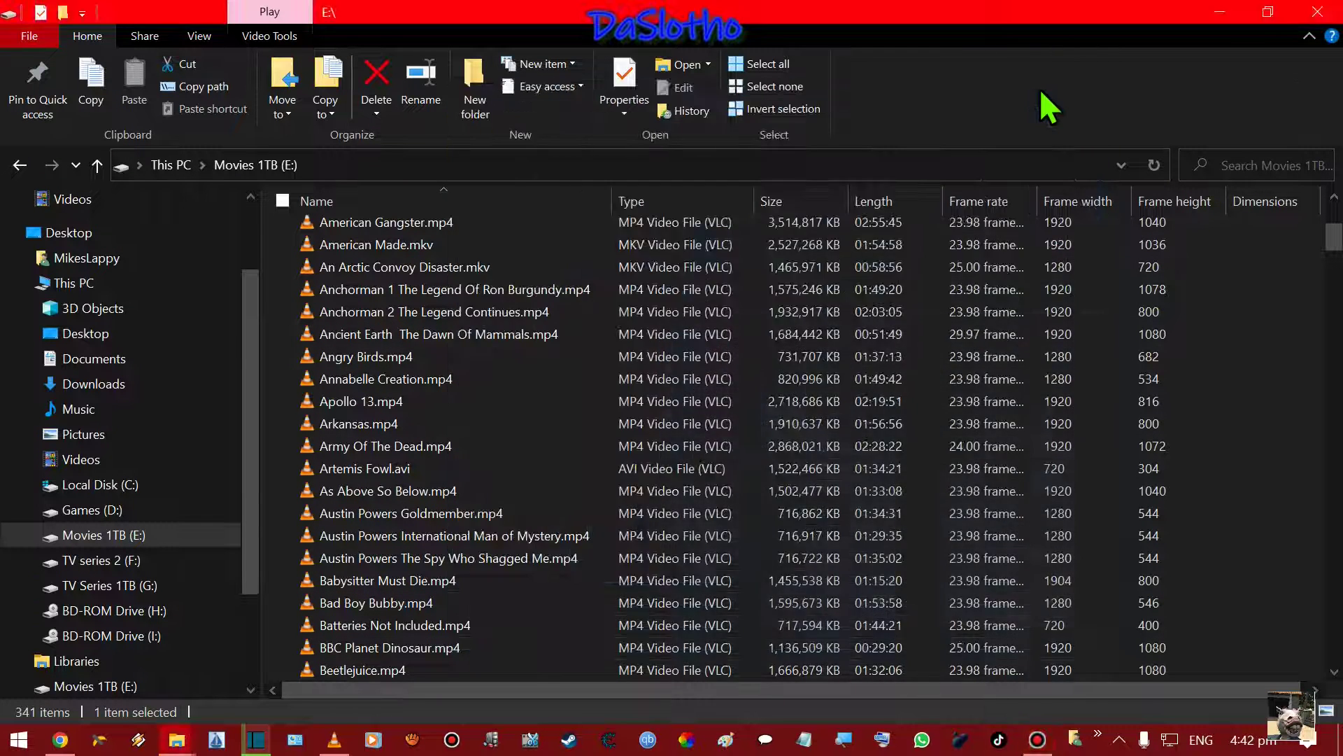
Switch to Shotcut to check the progress of the export jobs, then return to the Movies 1TB (E:) folder window.
left_click(256, 739)
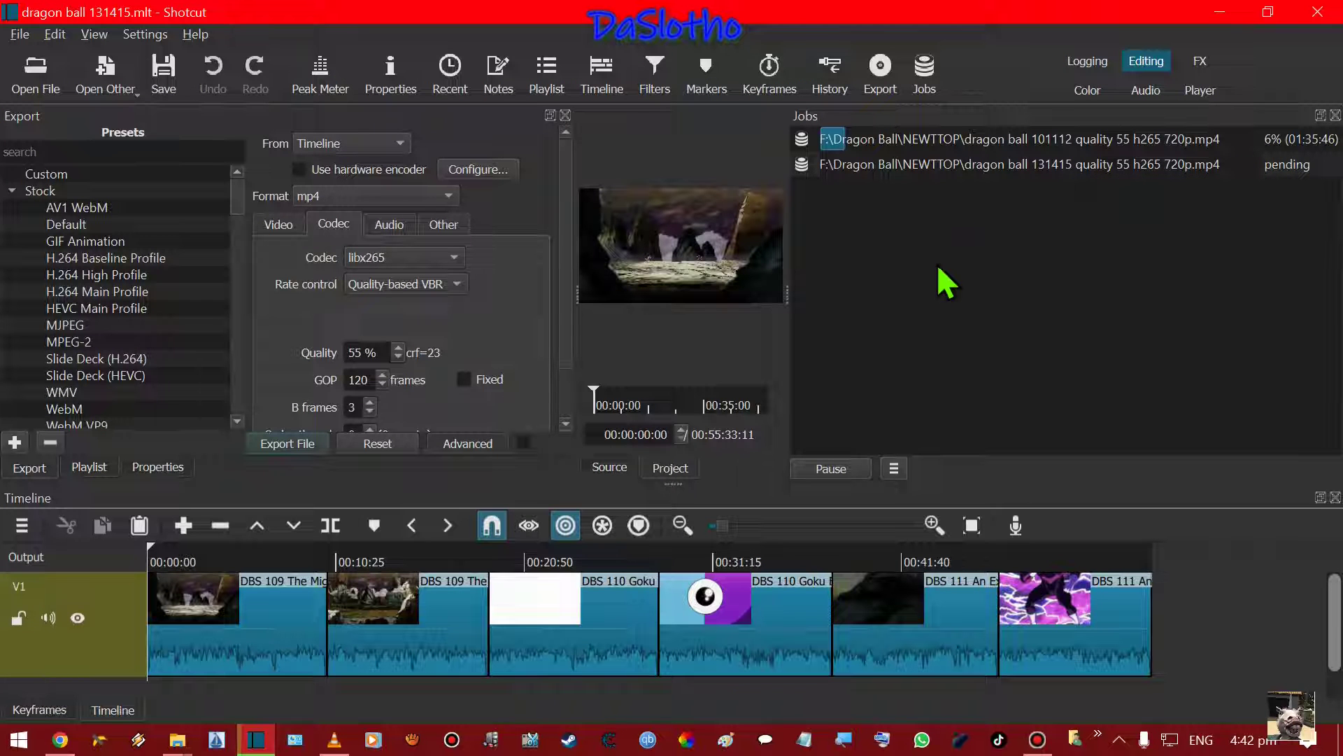
left_click(180, 743)
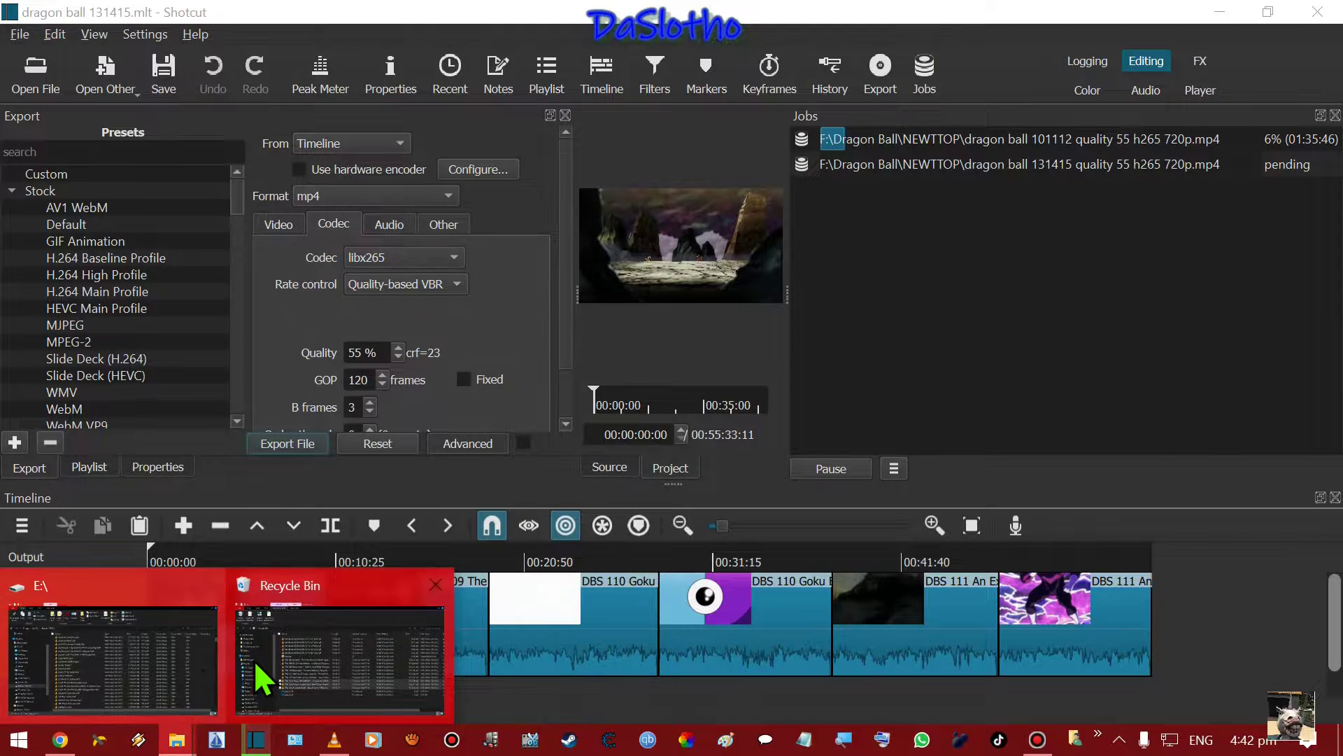
mouse_move(263, 661)
left_click(186, 666)
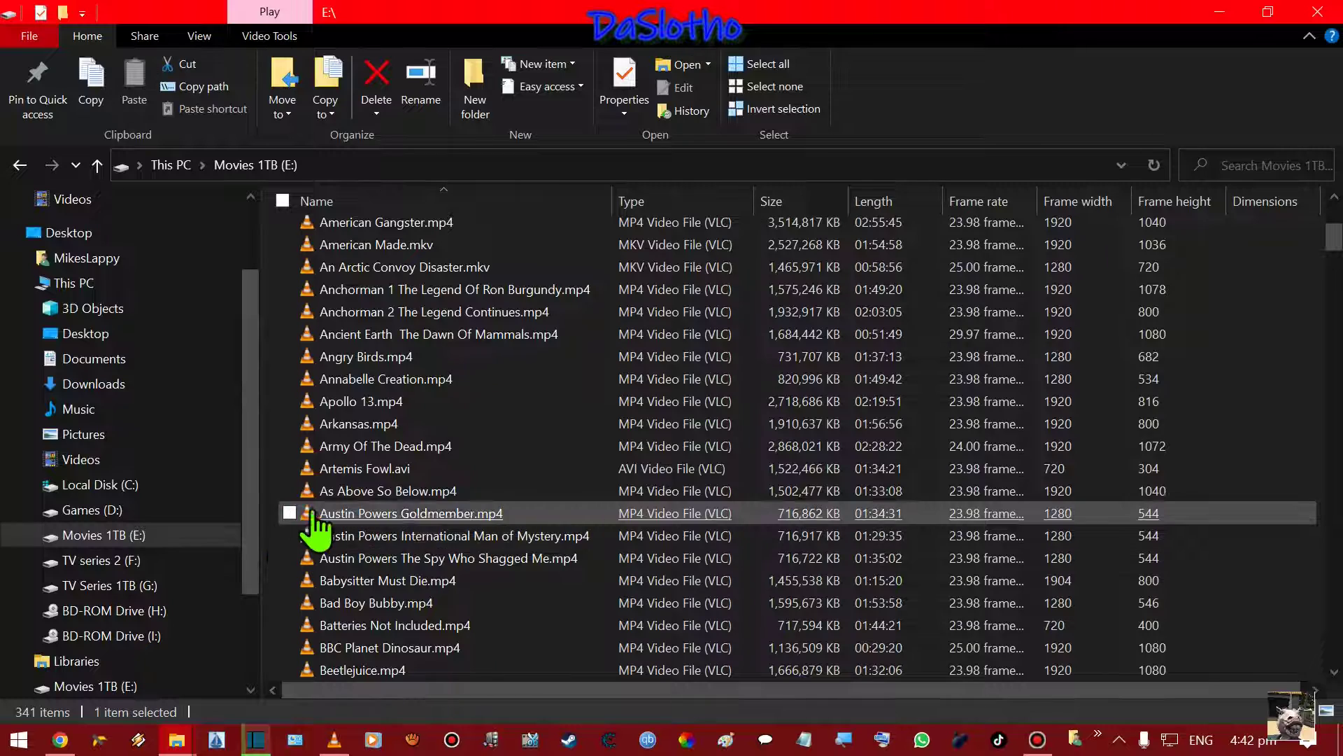
Examine the movie files on the Movies 1TB (E:) drive for their frame sizes and for names with leftover release tags.
scroll(283, 481, "down", 8)
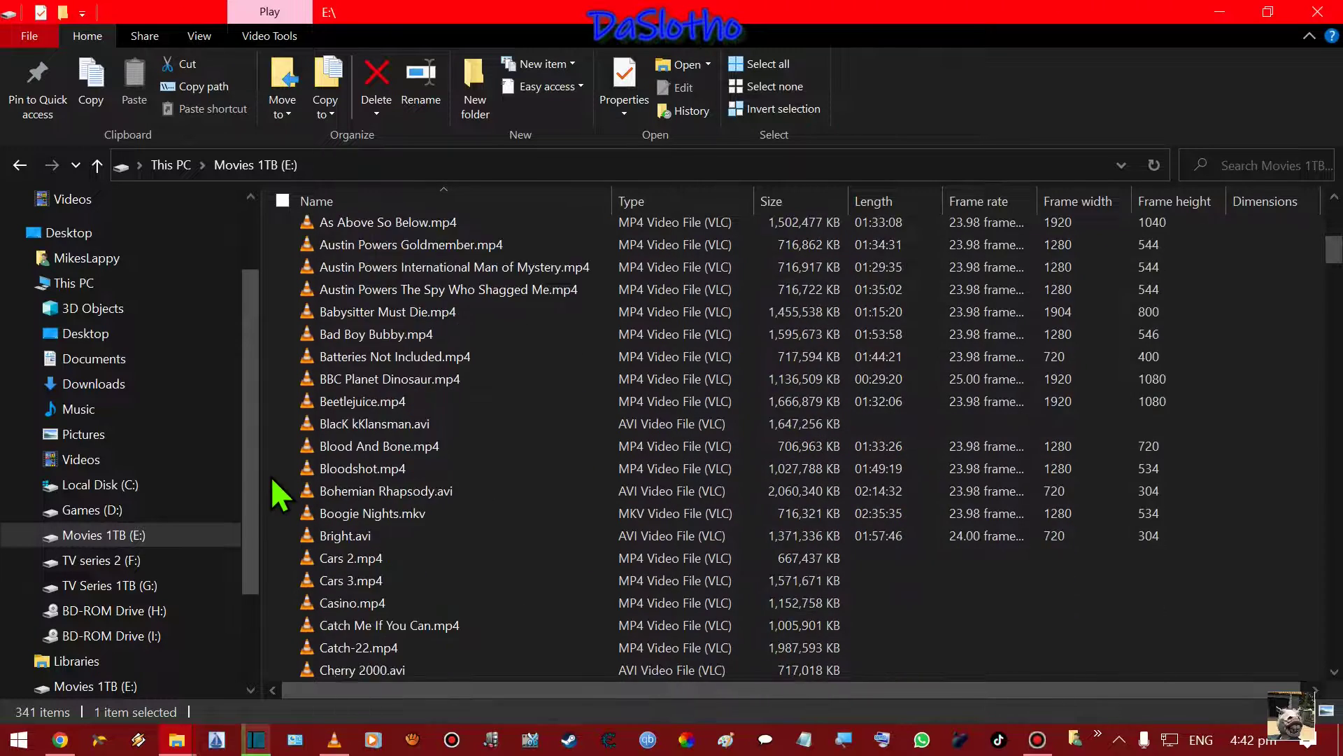
scroll(279, 494, "down", 9)
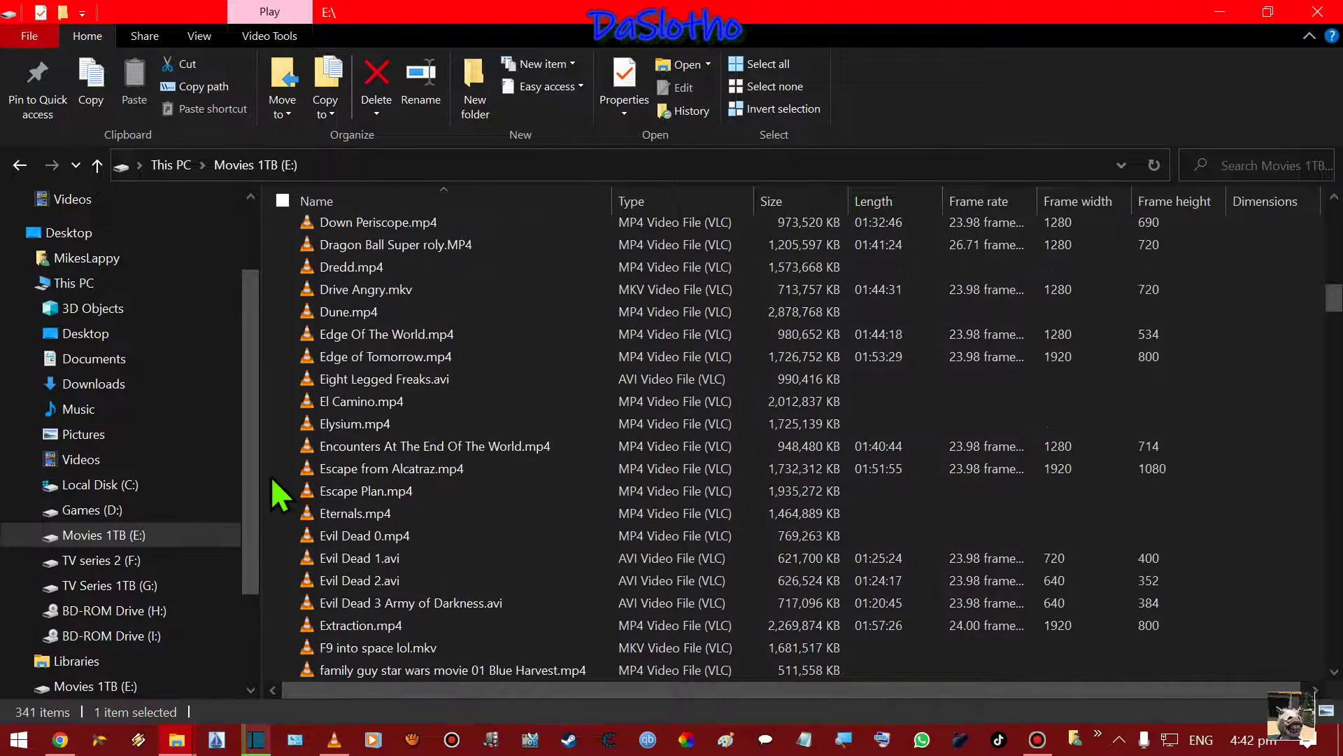
scroll(278, 494, "down", 8)
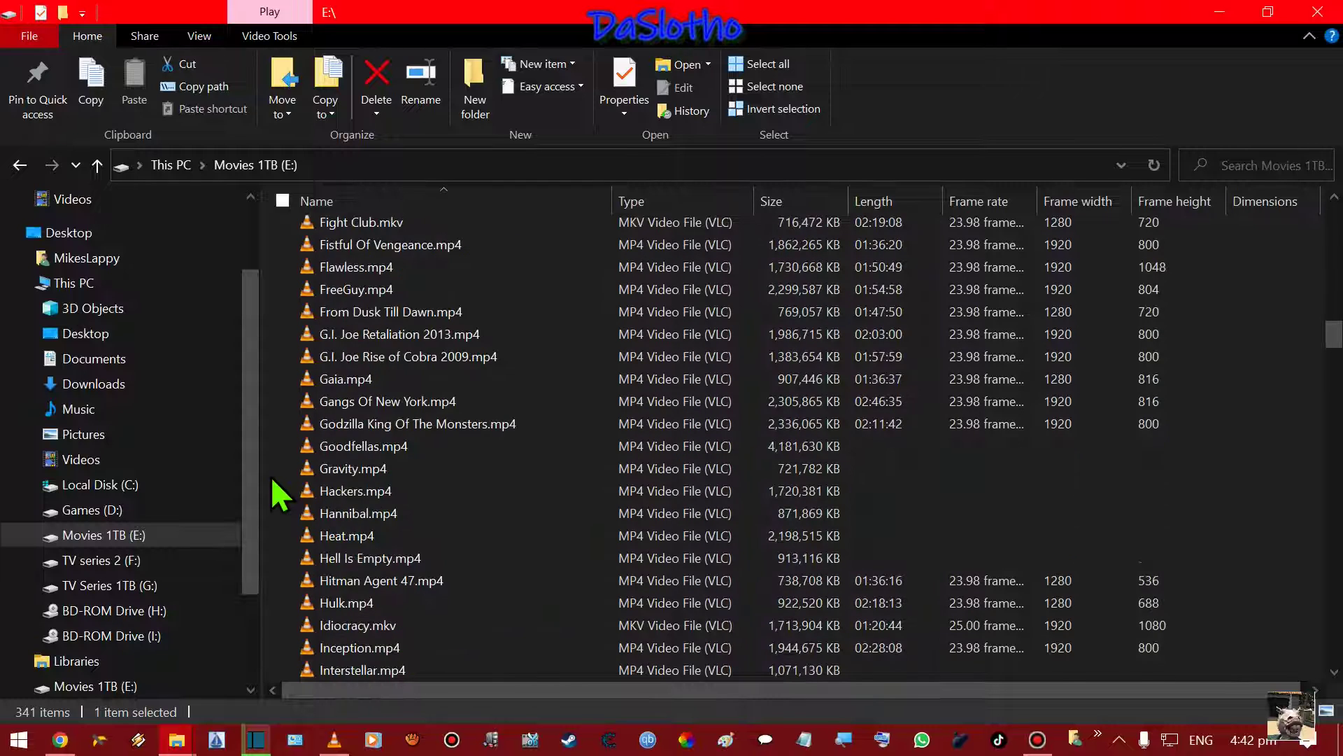
scroll(278, 494, "down", 9)
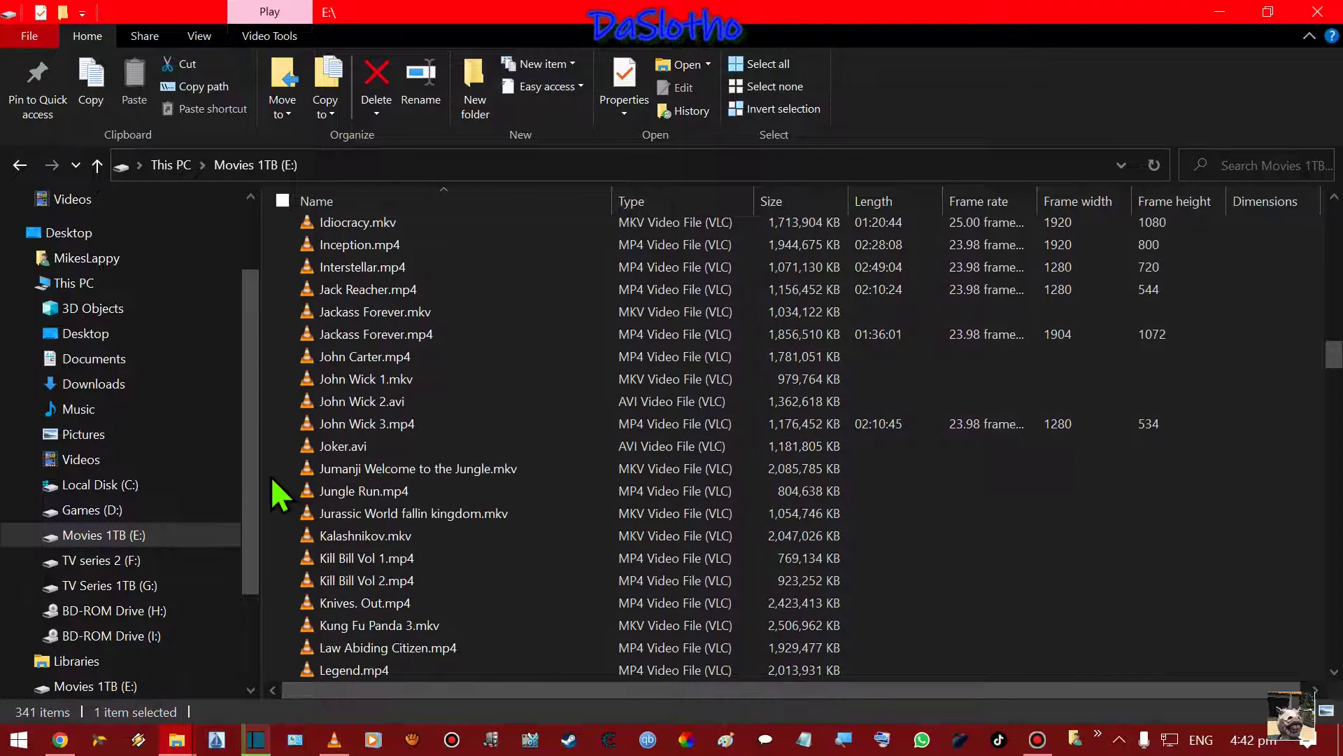
scroll(278, 494, "down", 4)
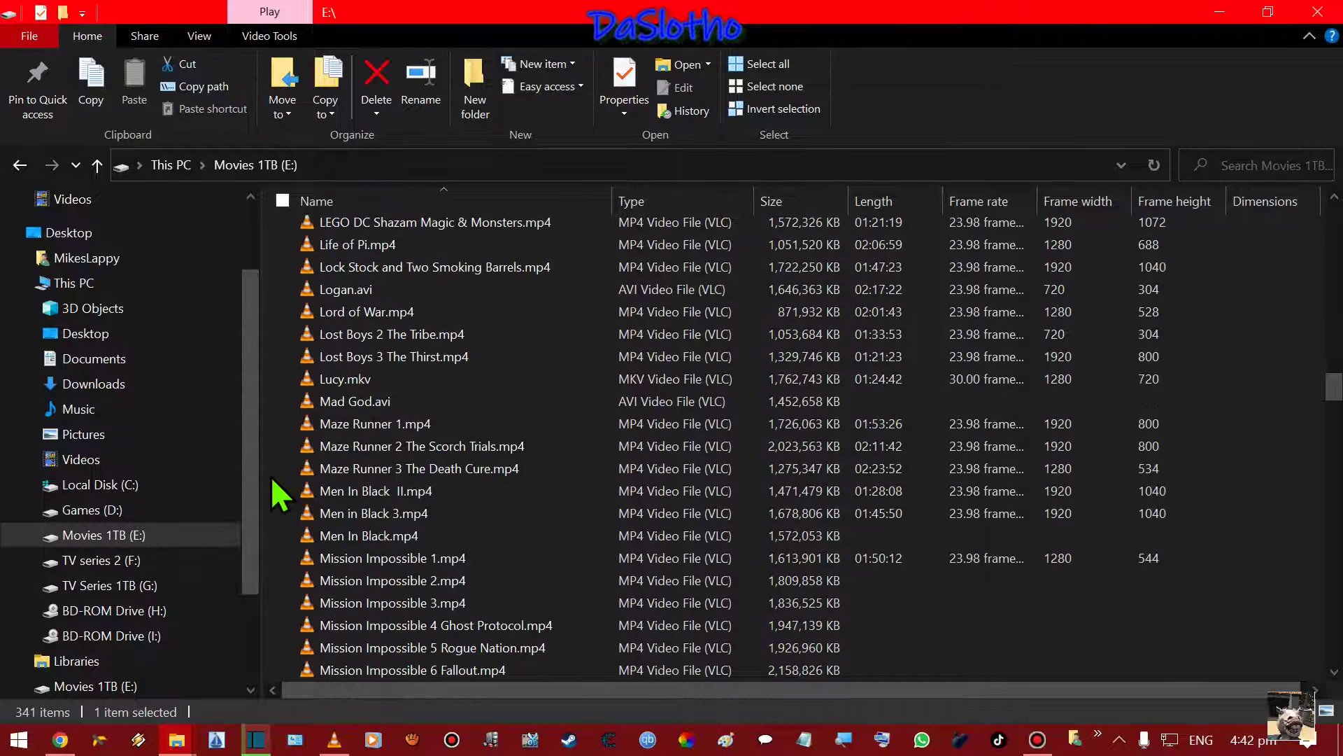
scroll(279, 494, "down", 5)
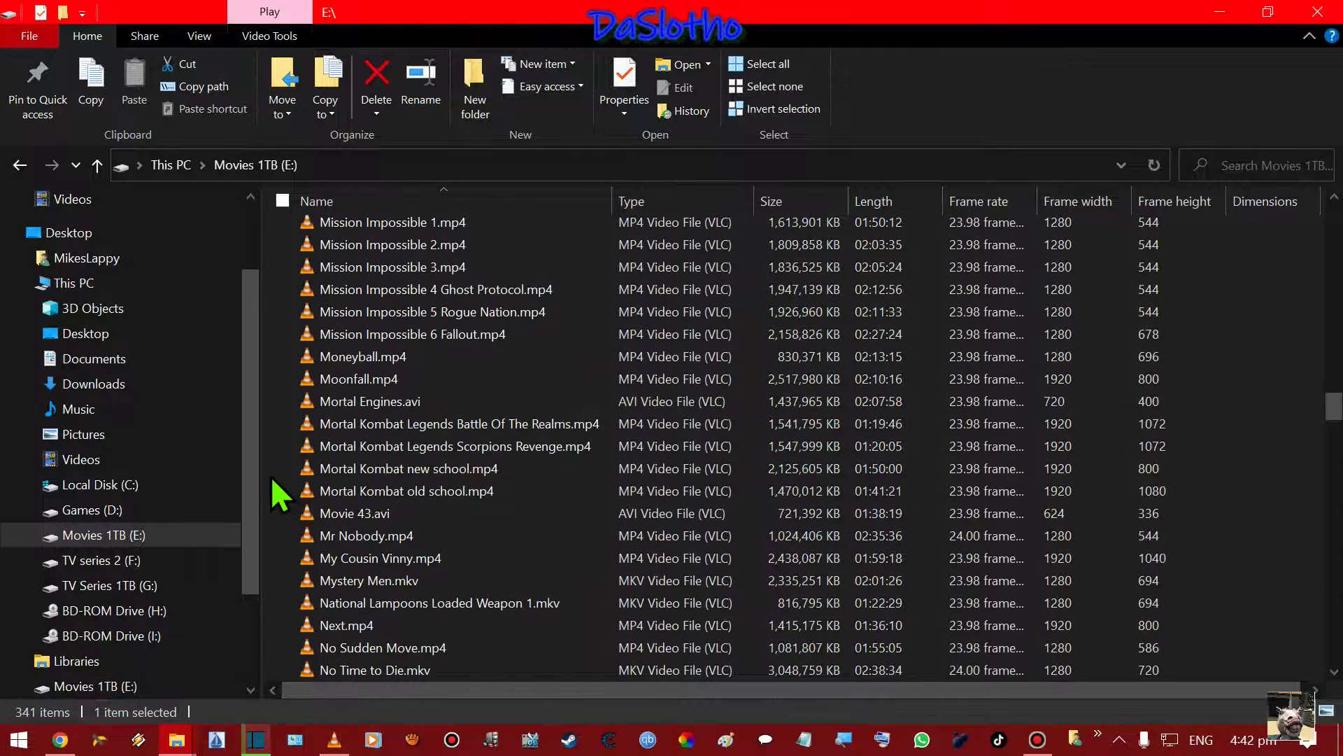
scroll(278, 494, "down", 4)
scroll(279, 494, "down", 1)
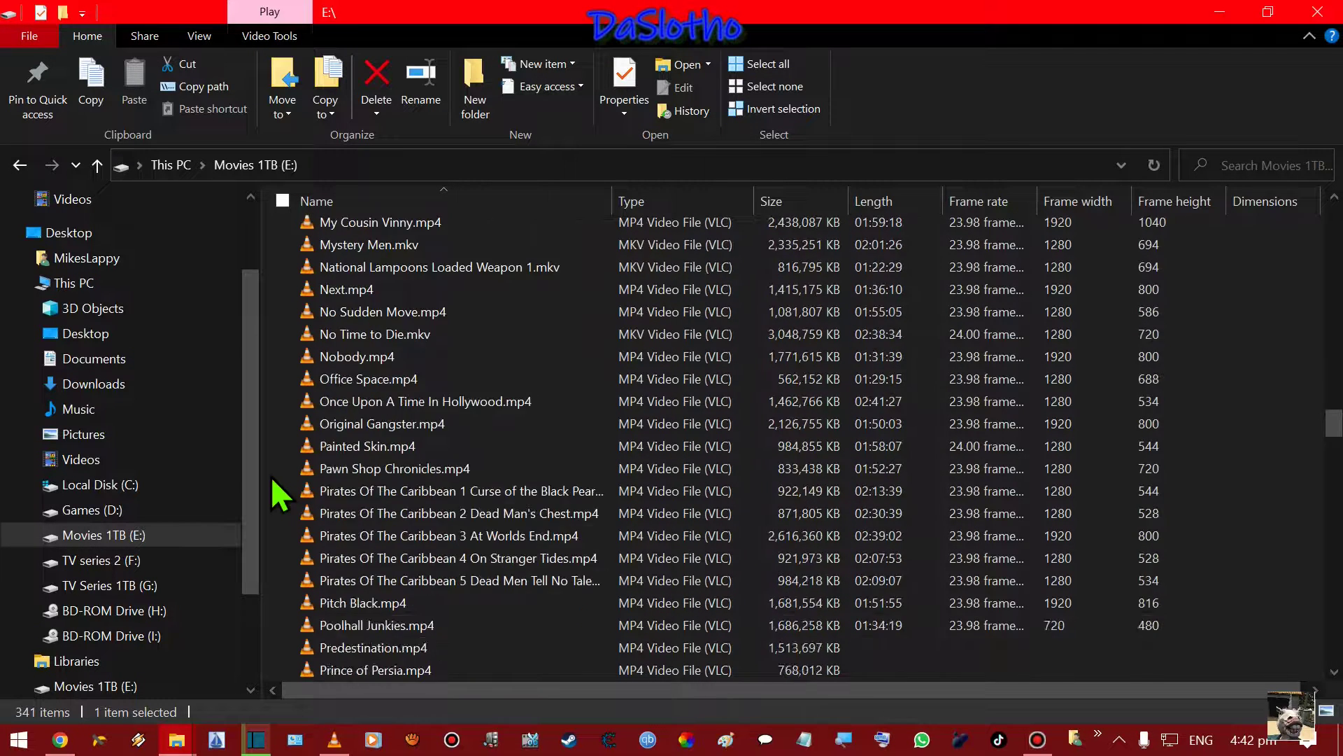
scroll(279, 493, "down", 11)
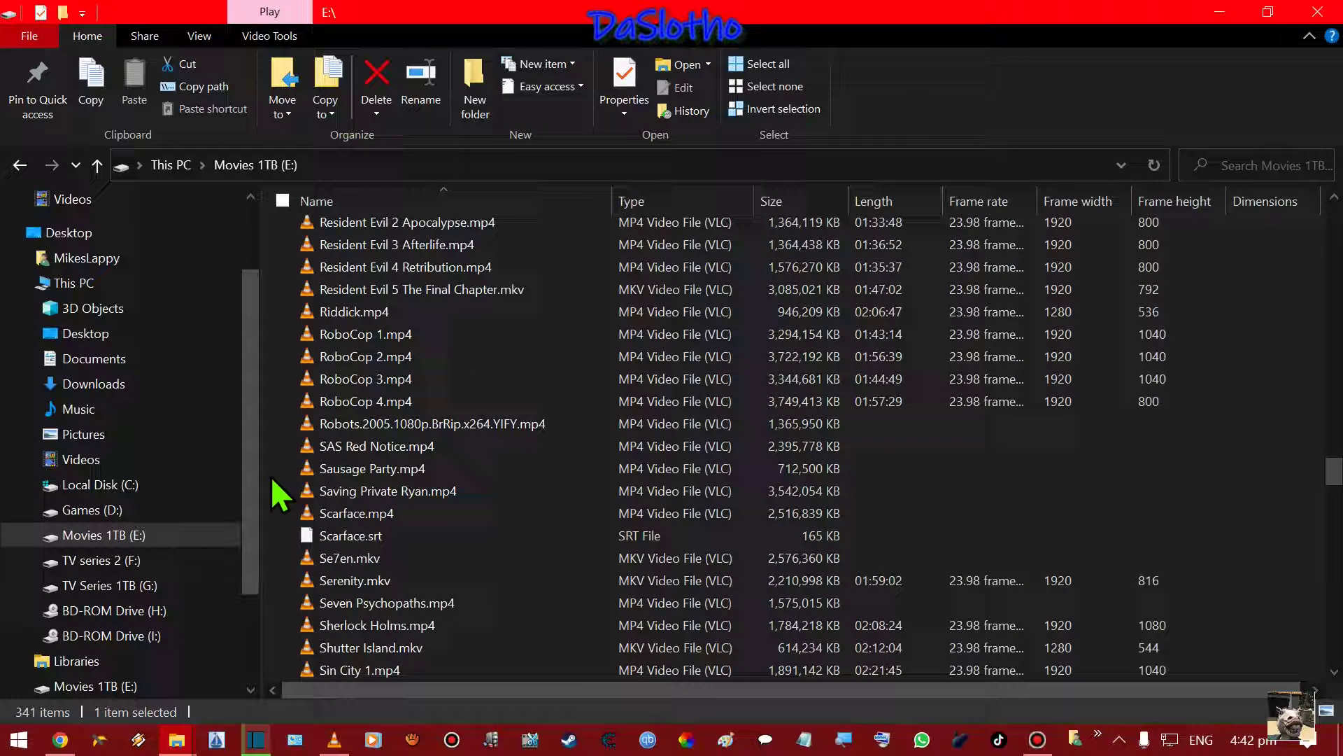
Rename the Robots.2005.1080p.BrRip.x264.YIFY file as Robots.mp4 and clear the selection.
right_click(429, 423)
left_click(508, 678)
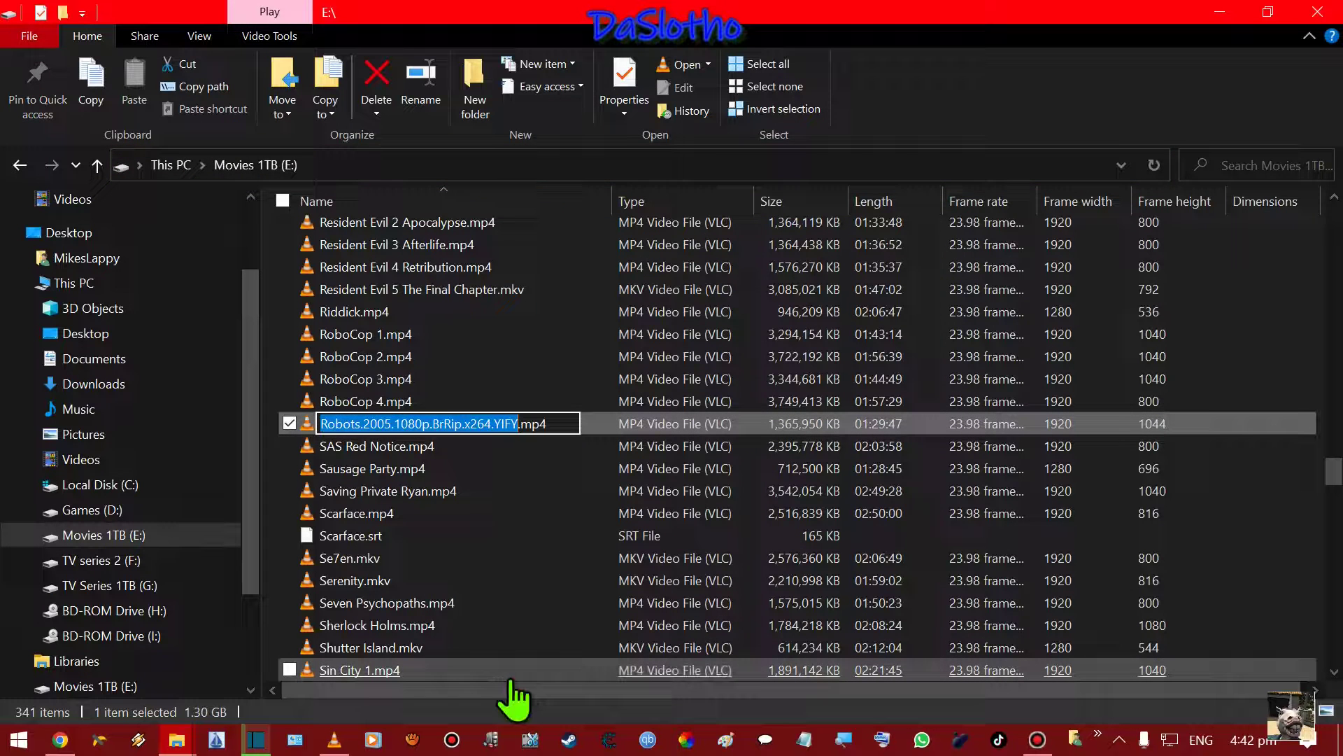
key("BackSpace")
key("BackSpace")
key("BackSpace")
key("BackSpace")
key("BackSpace")
key("BackSpace")
key("BackSpace")
key("BackSpace")
key("BackSpace")
key("BackSpace")
key("BackSpace")
key("BackSpace")
key("BackSpace")
key("BackSpace")
key("BackSpace")
key("BackSpace")
key("BackSpace")
key("BackSpace")
key("BackSpace")
key("BackSpace")
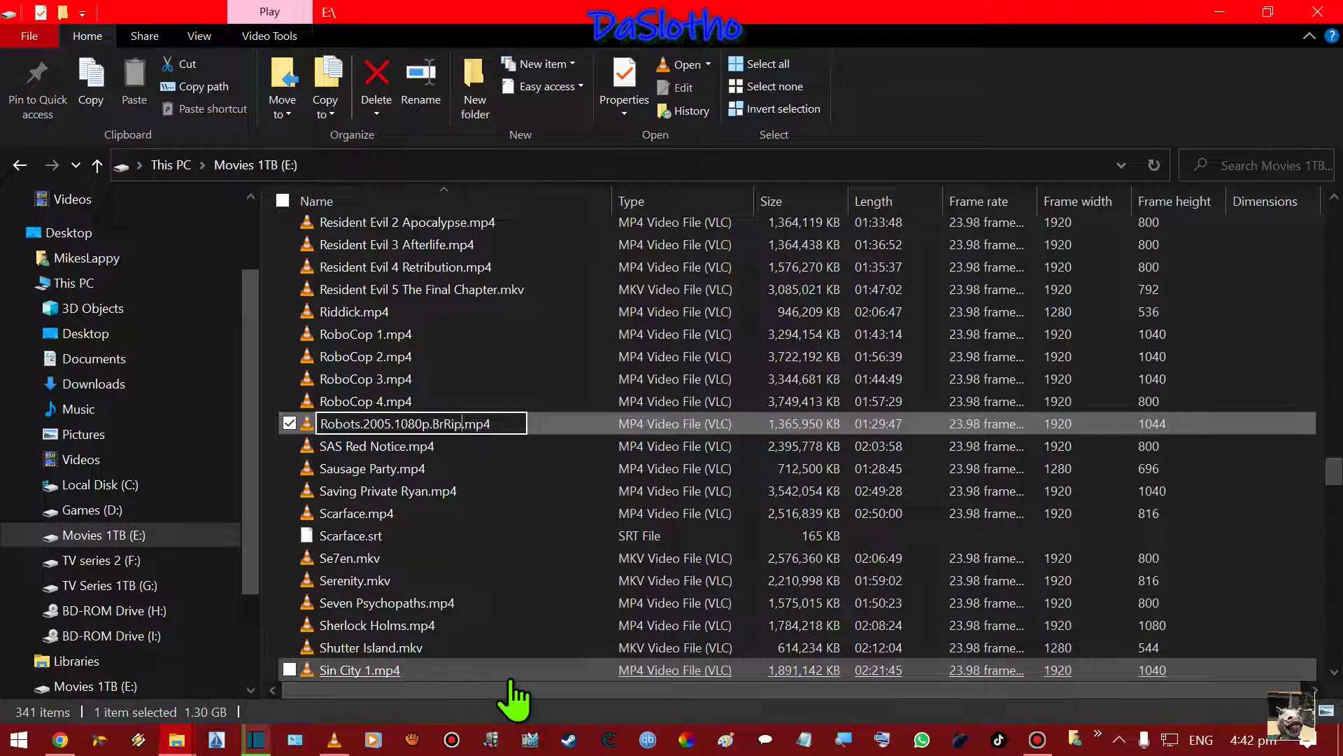
key("BackSpace")
key("BackSpace")
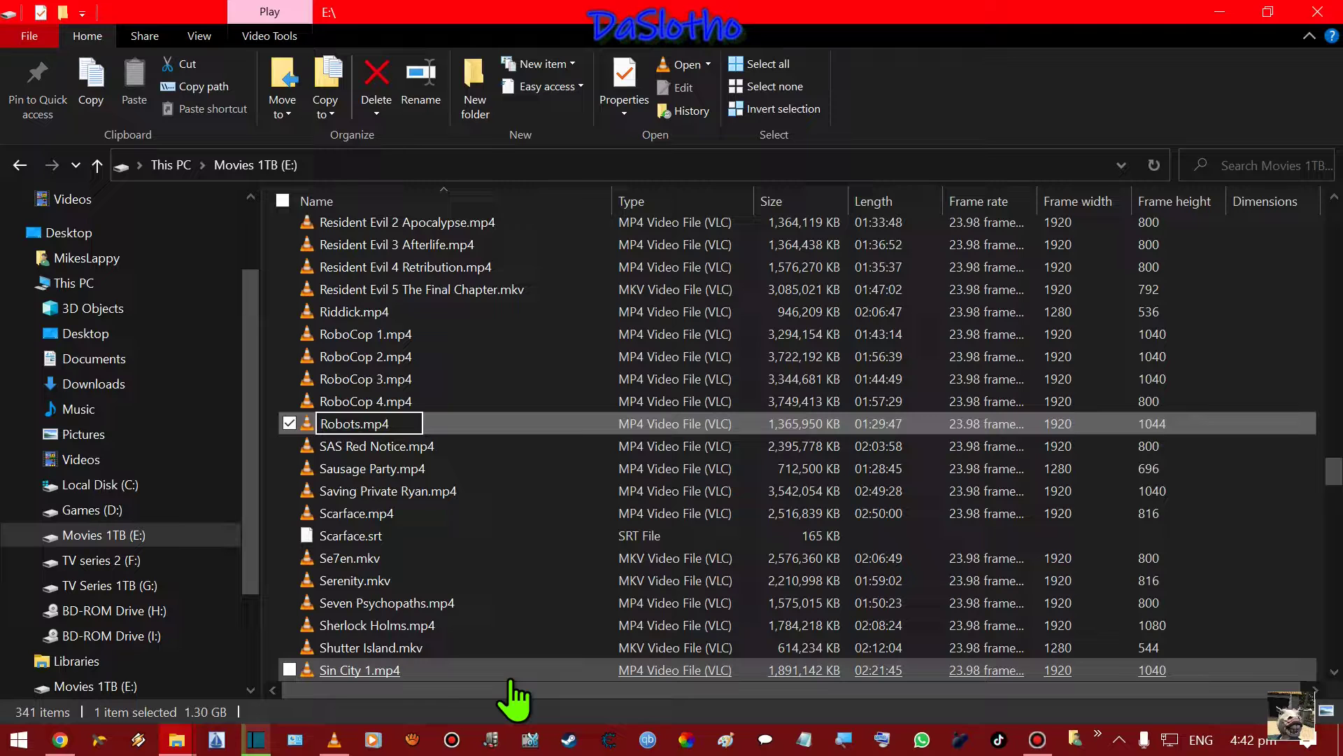
key("Return")
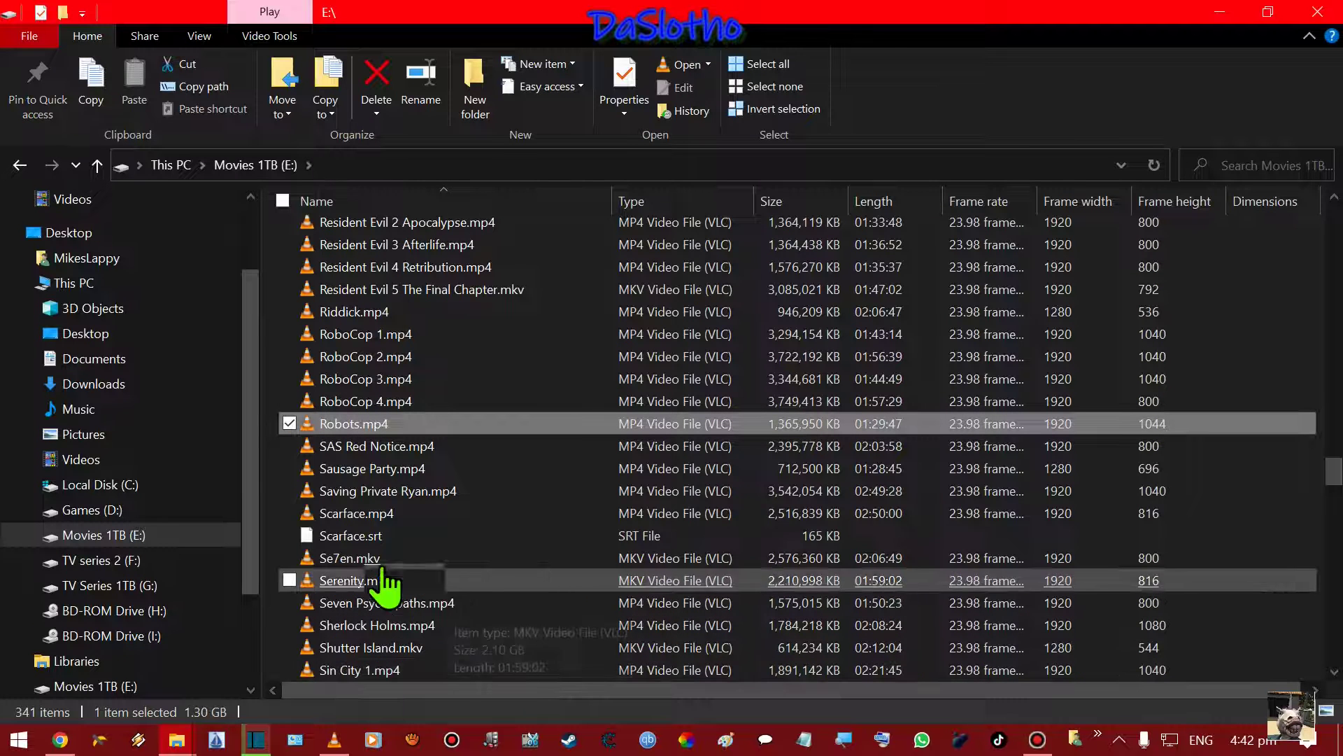
left_click(273, 458)
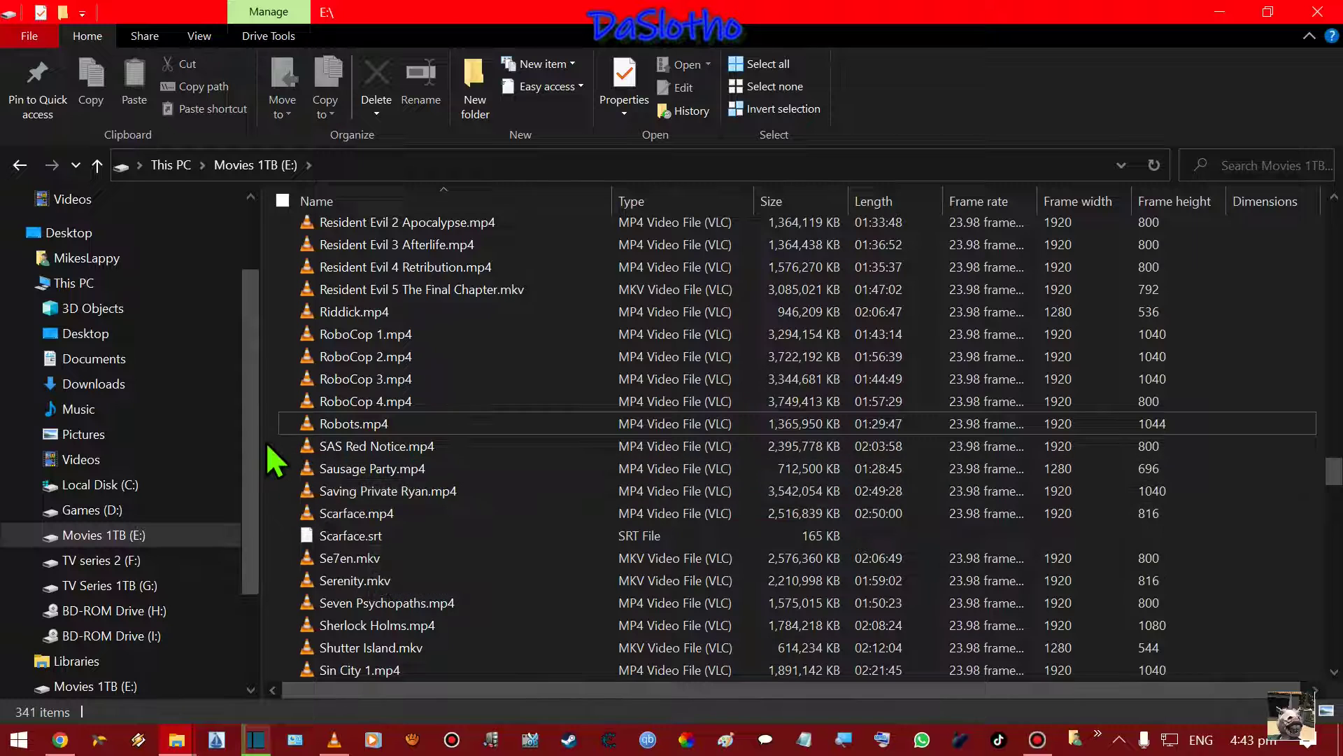
Examine the details and names of the movies listed after Robots, down to the Scorpion King titles.
scroll(268, 446, "down", 1)
scroll(267, 446, "down", 4)
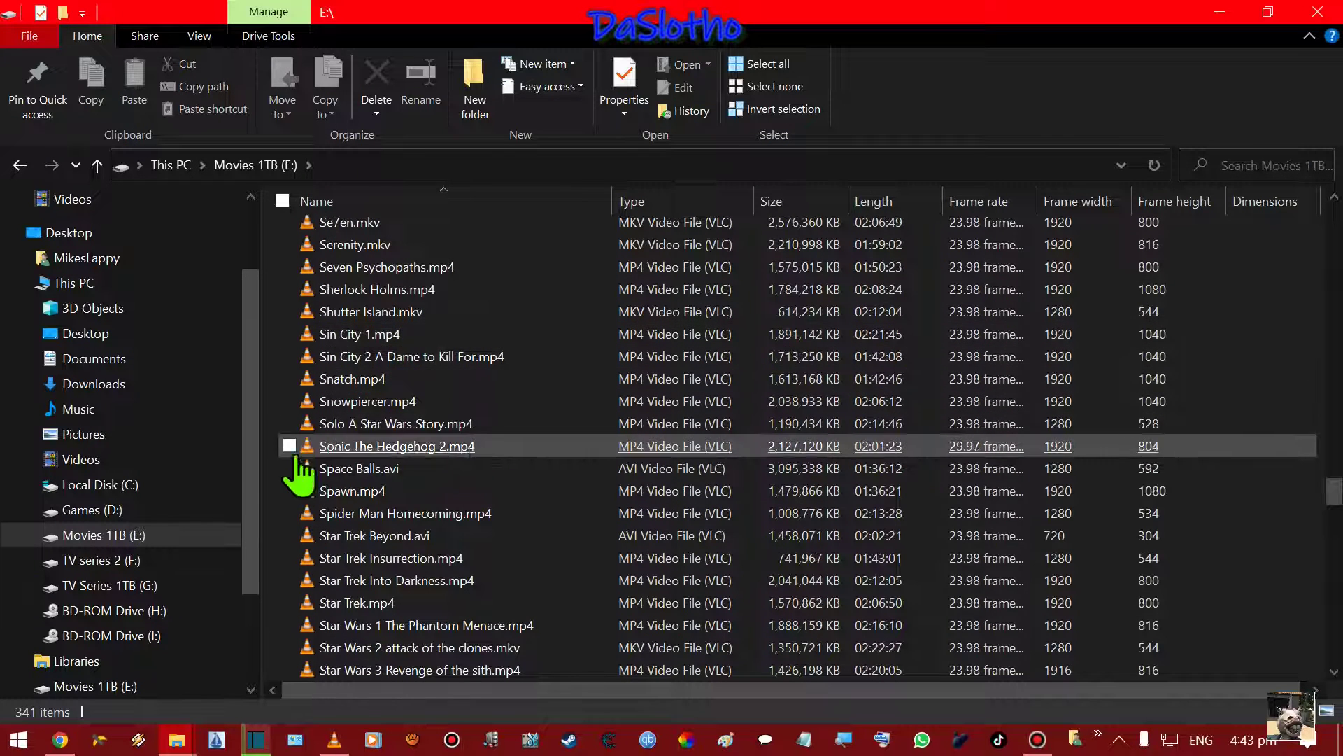
scroll(266, 481, "down", 4)
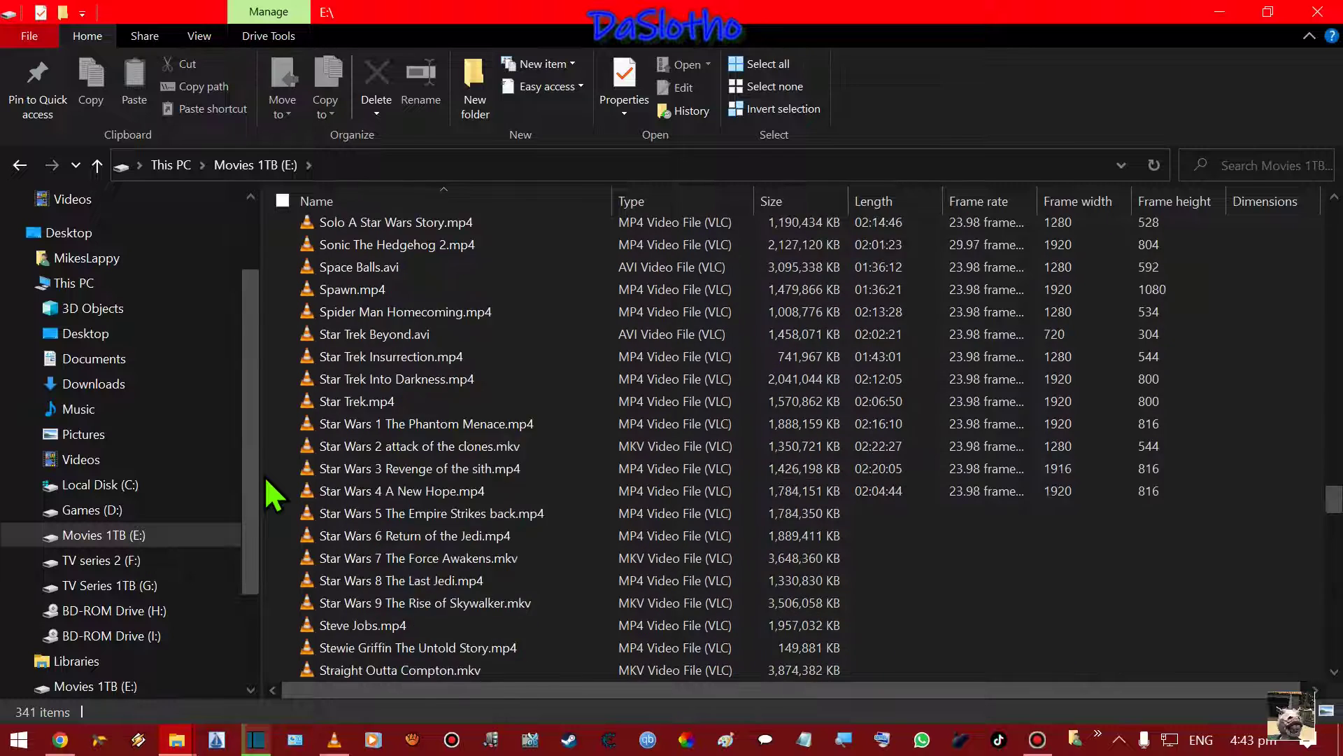
scroll(267, 483, "down", 1)
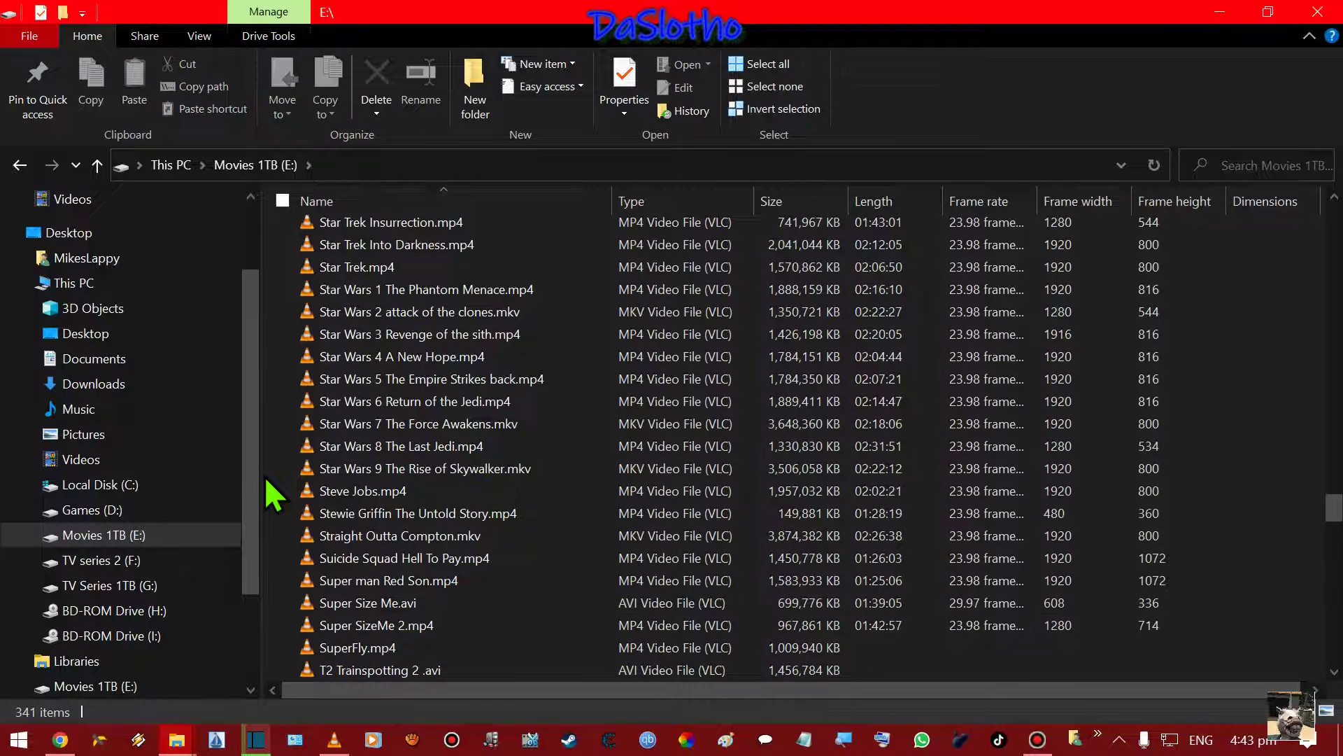
scroll(267, 483, "down", 3)
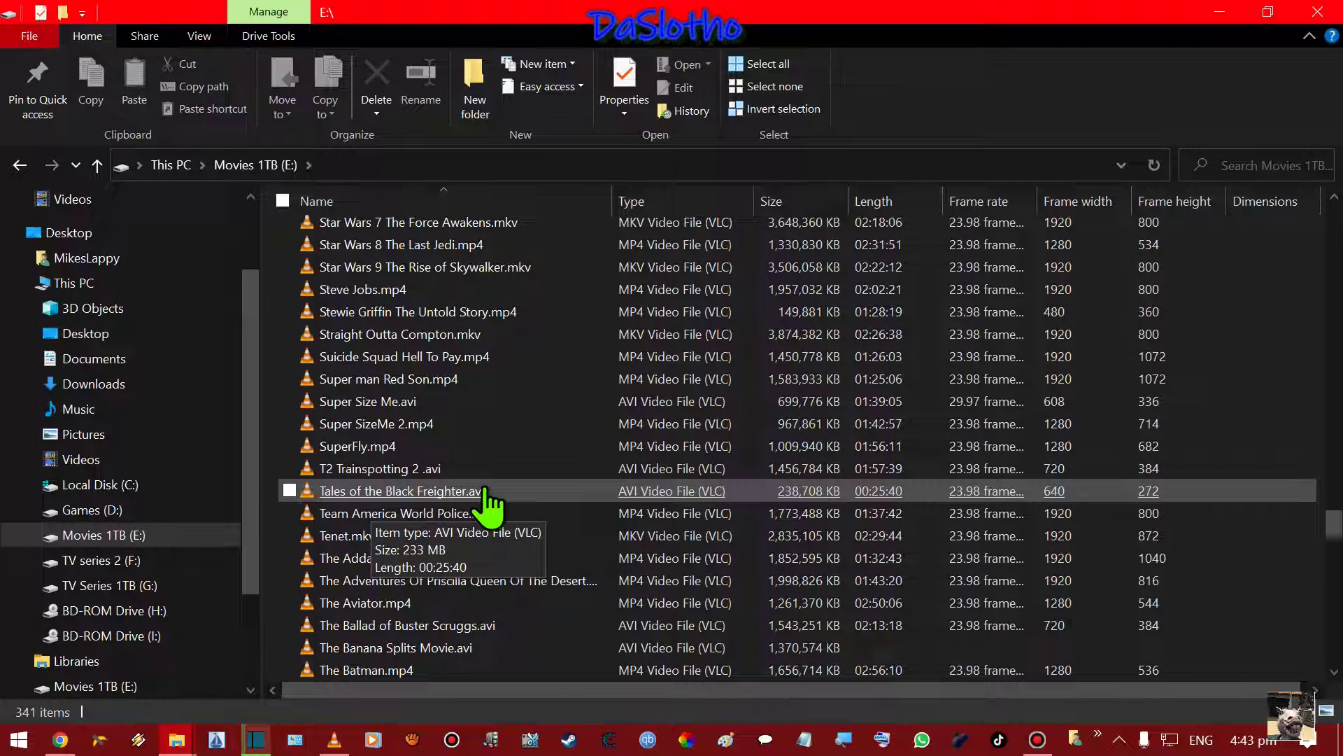
scroll(280, 461, "down", 1)
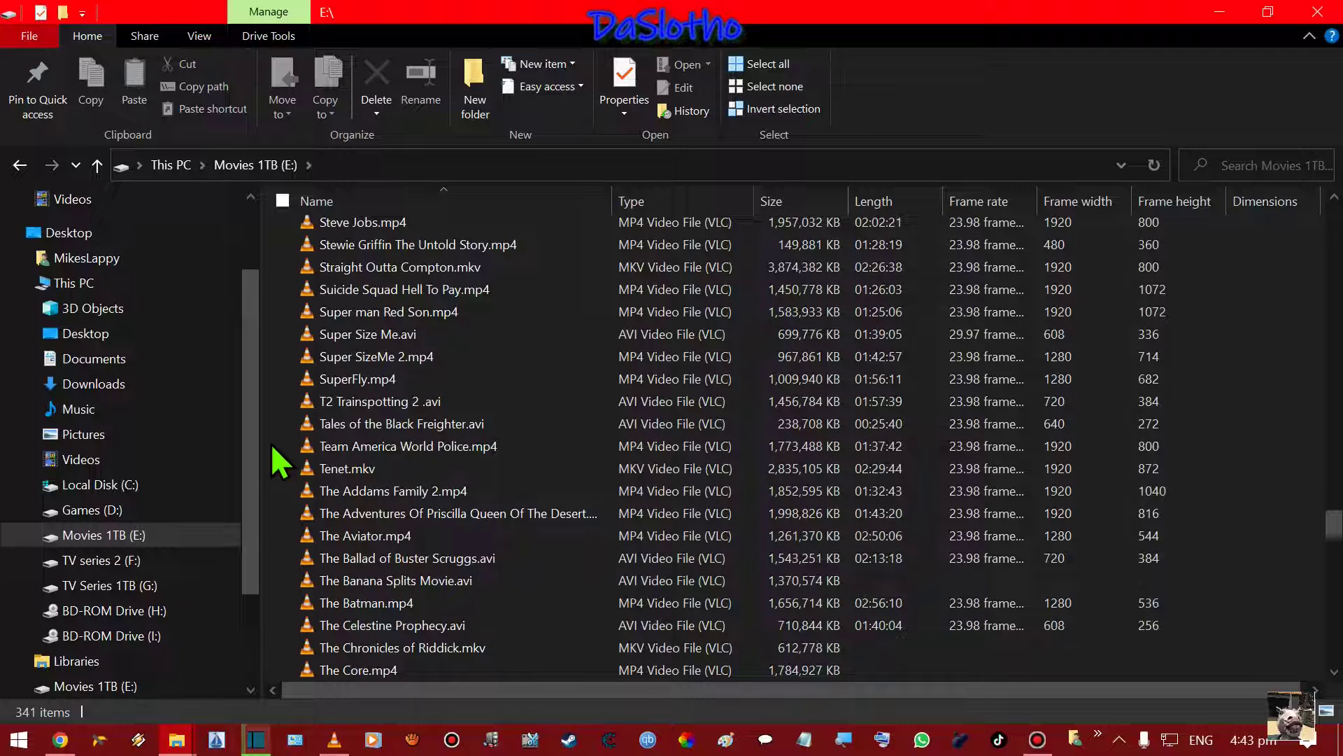
scroll(280, 462, "down", 2)
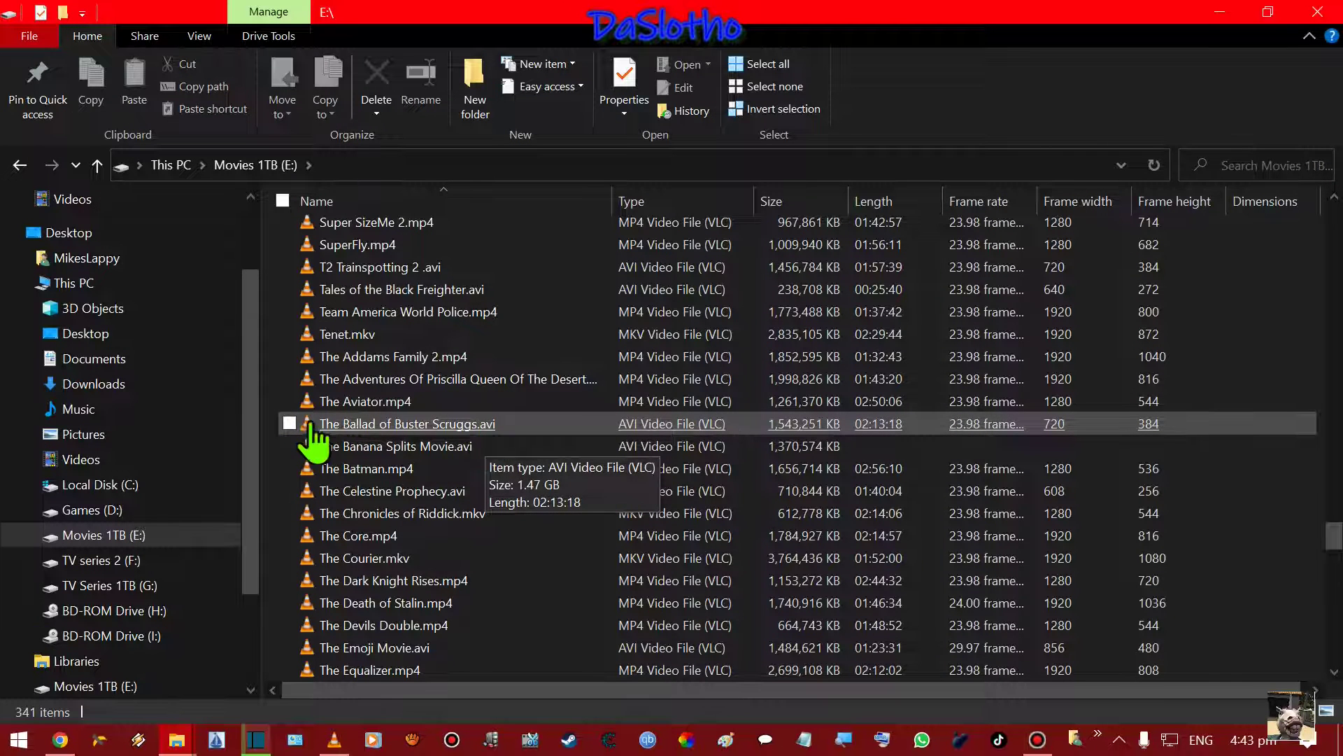
scroll(280, 441, "down", 3)
scroll(280, 439, "down", 3)
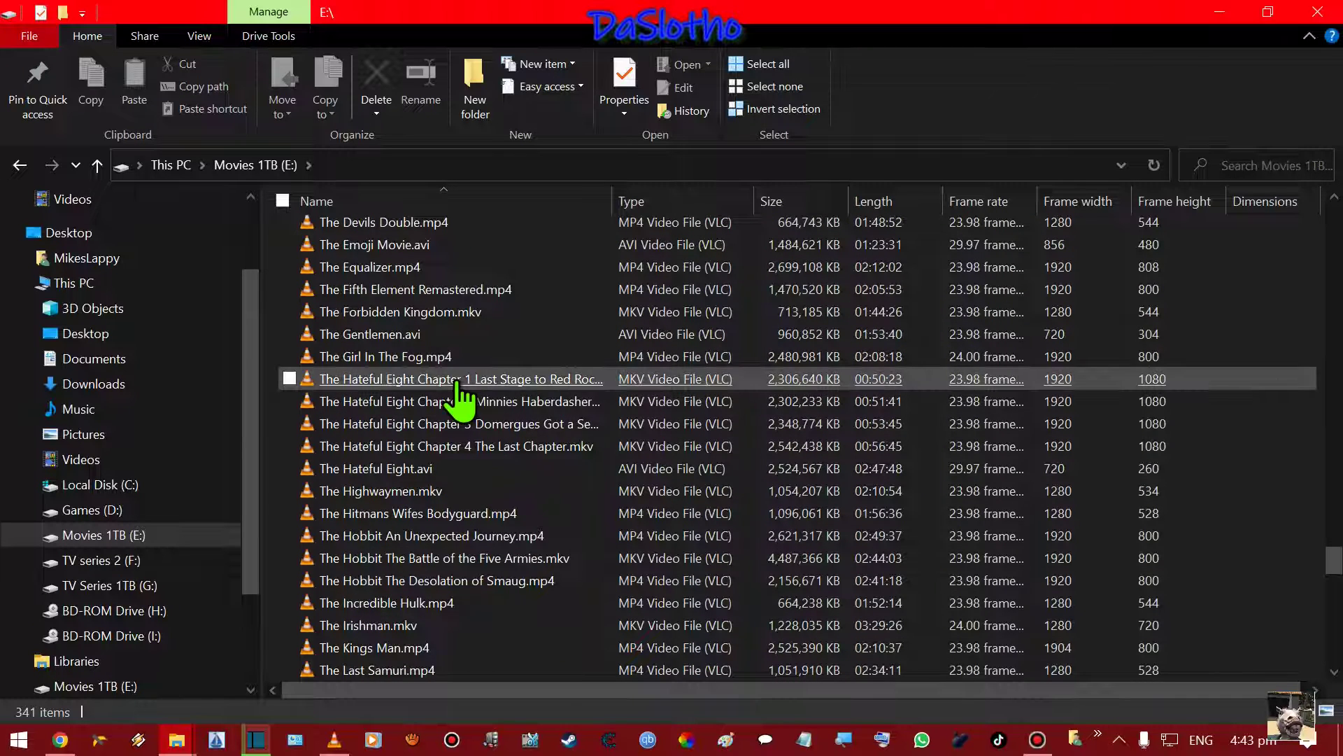
scroll(282, 448, "down", 2)
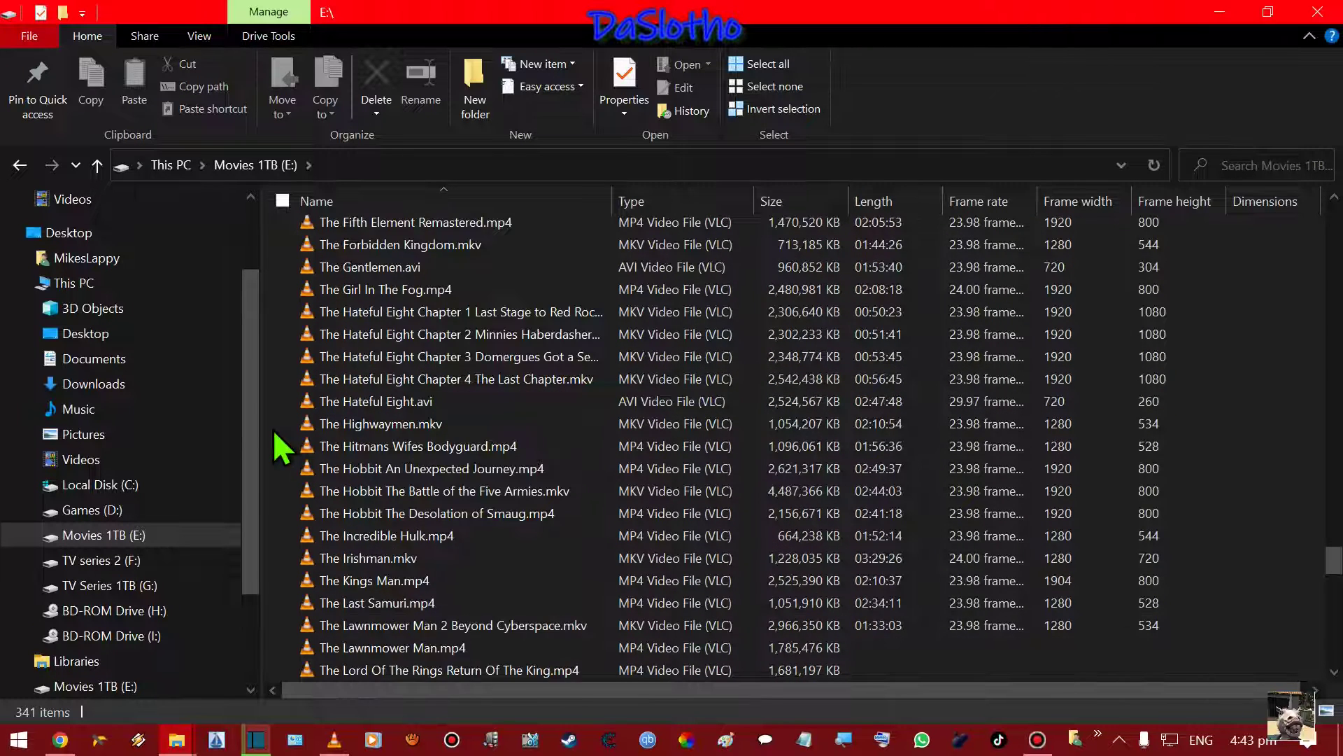
scroll(282, 448, "down", 3)
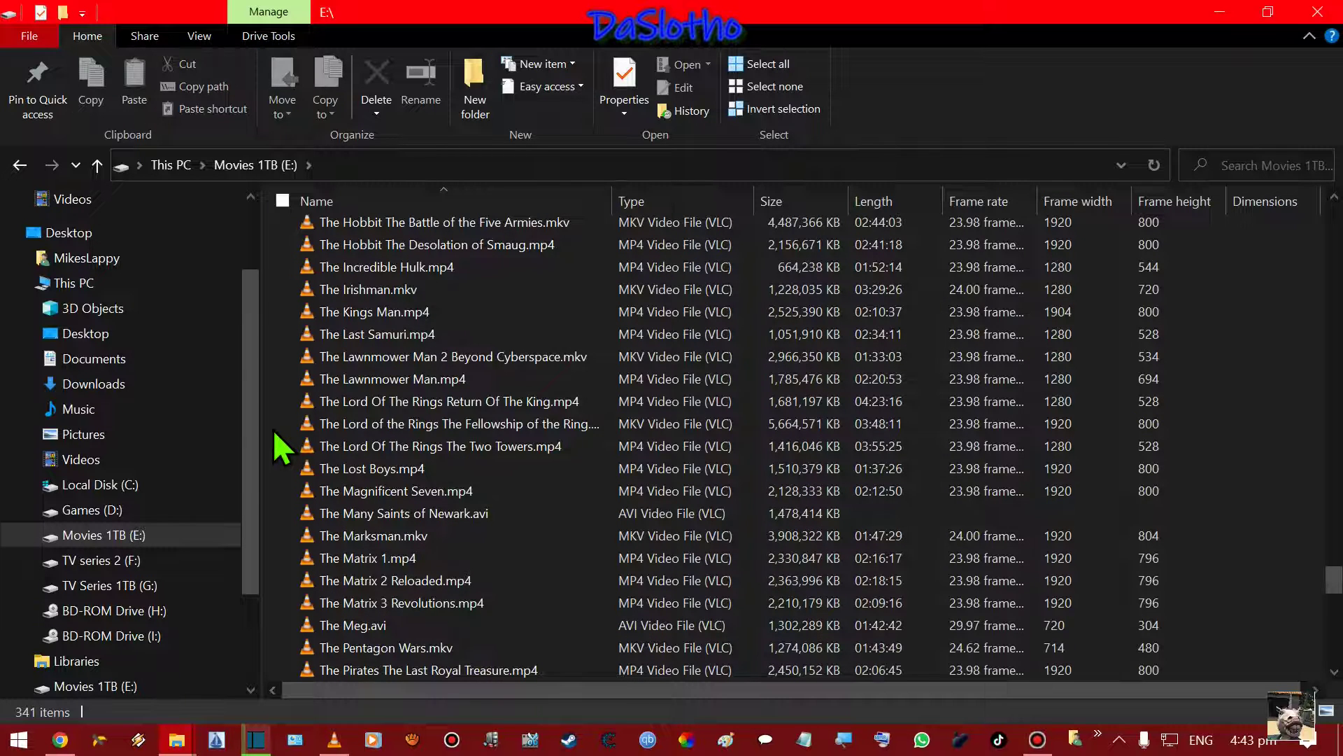
scroll(282, 447, "down", 3)
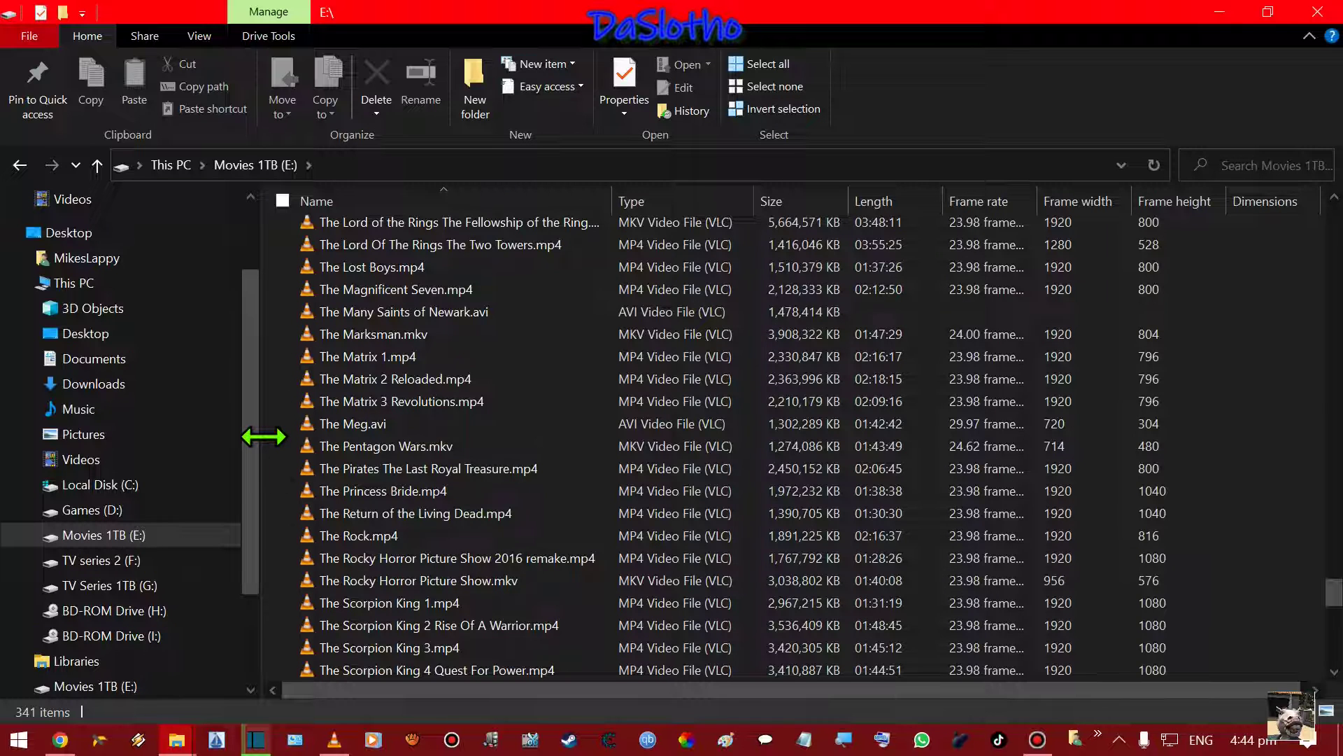
Rename the The.Imitation.Game.2014.1080p.BluRay.x264.YIFY movie file as The Imitation Game.mp4.
scroll(272, 468, "down", 1)
scroll(278, 481, "down", 2)
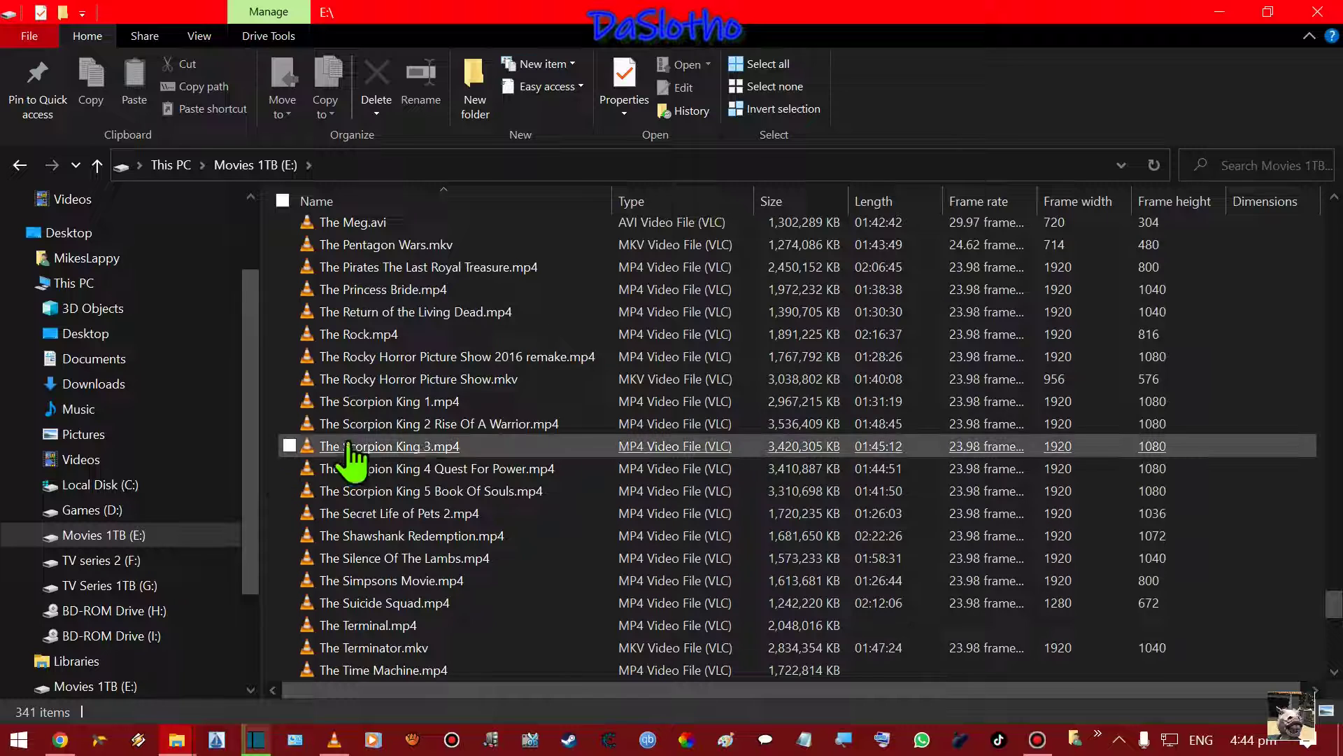
mouse_move(416, 427)
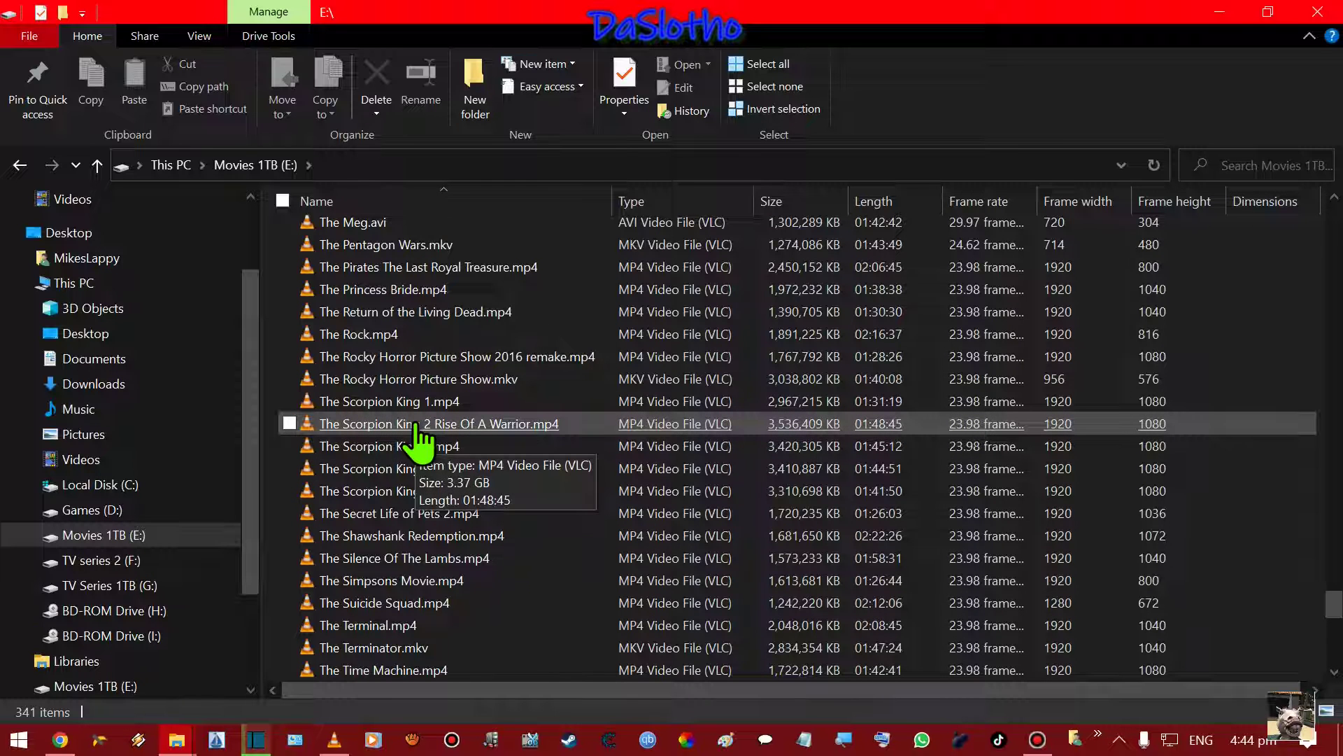
scroll(274, 535, "down", 1)
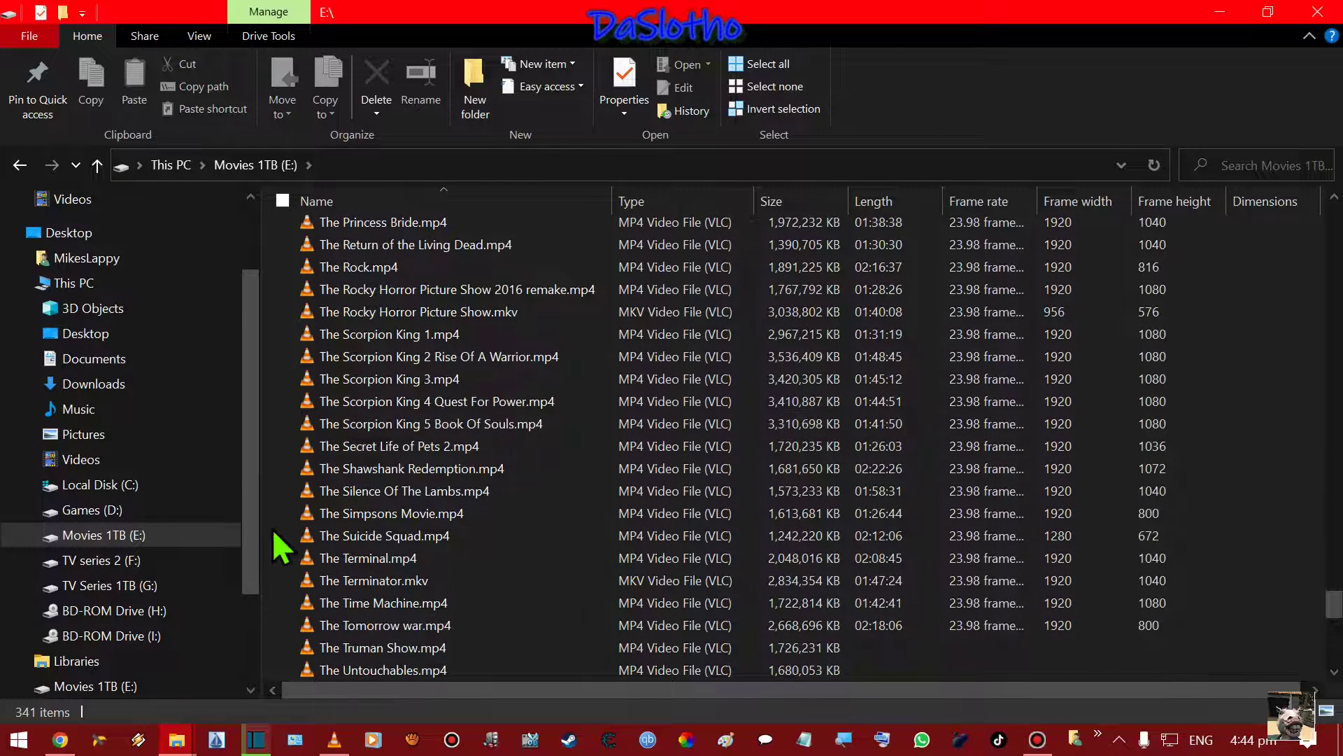
scroll(274, 535, "down", 2)
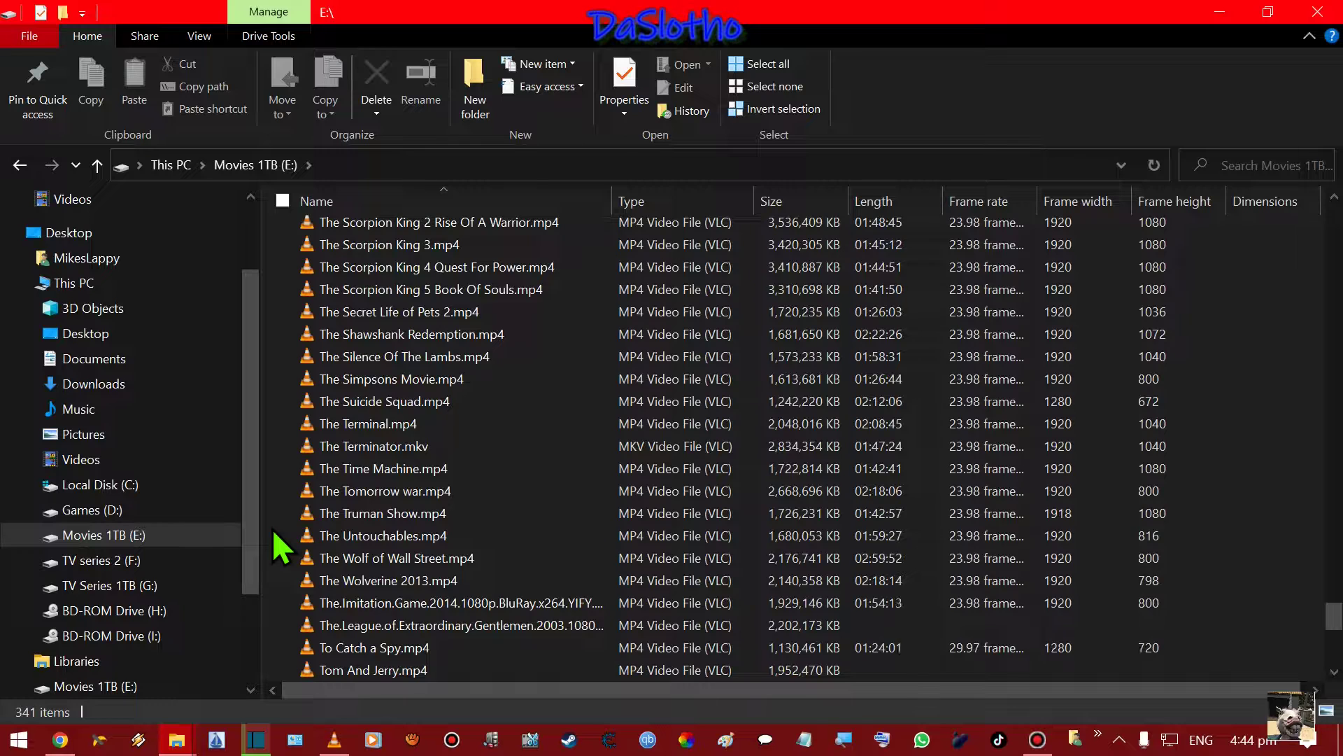
scroll(280, 535, "down", 1)
left_click(441, 535)
right_click(441, 532)
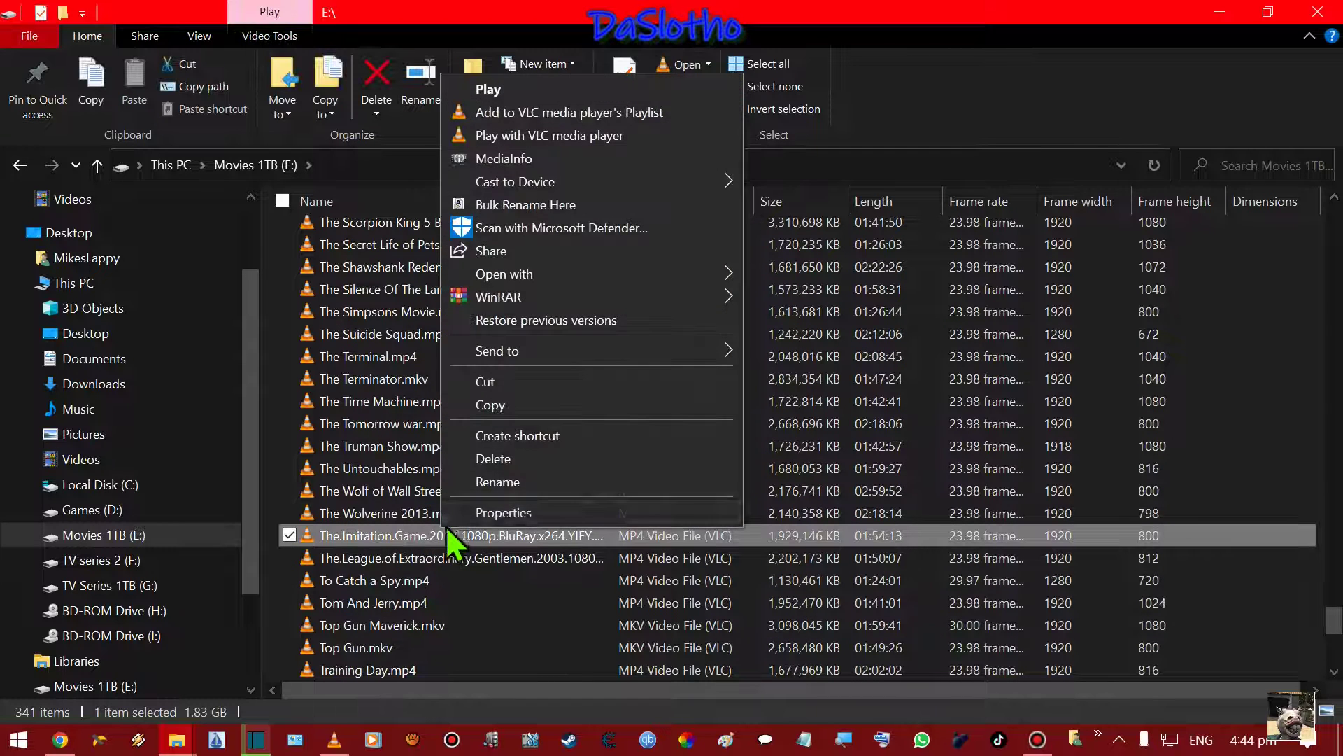
left_click(510, 487)
key("End")
key("BackSpace")
key("BackSpace")
key("BackSpace")
key("BackSpace")
key("BackSpace")
key("BackSpace")
key("BackSpace")
key("BackSpace")
key("BackSpace")
key("BackSpace")
key("BackSpace")
key("BackSpace")
key("BackSpace")
key("BackSpace")
key("BackSpace")
key("BackSpace")
key("BackSpace")
key("BackSpace")
key("BackSpace")
key("BackSpace")
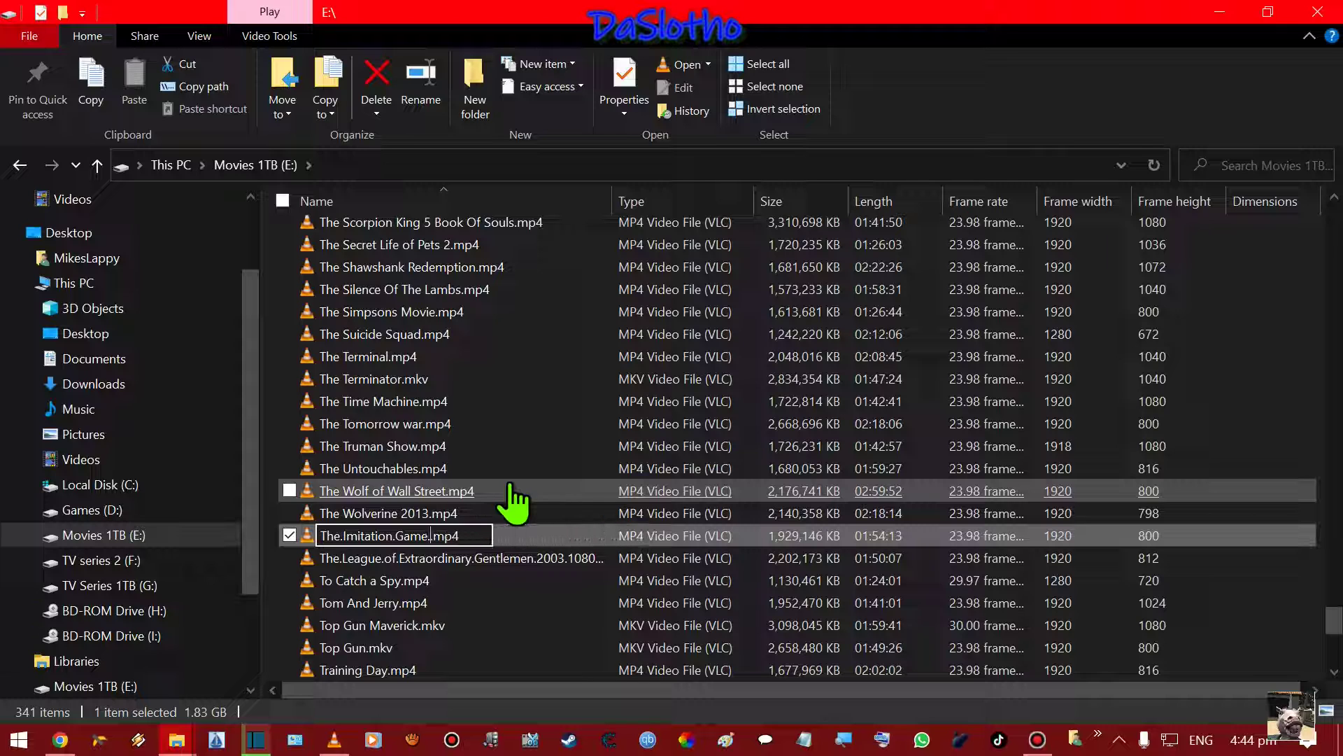
key("BackSpace")
key("BackSpace")
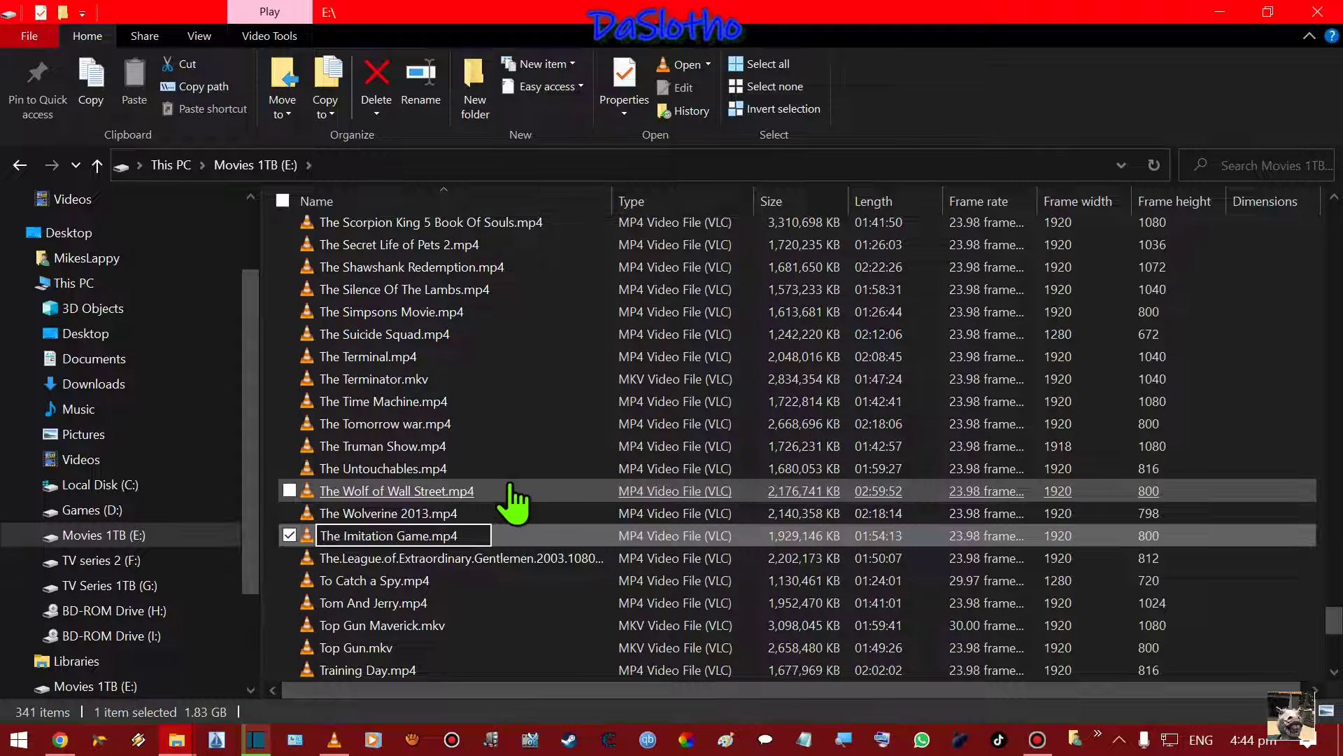
key("Return")
Rename the The.League.of.Extraordinary.Gentlemen.2003.1080p.BluRay.H264.AAC-RARB file as The League of Extraordinary Gentlemen.mp4.
right_click(420, 557)
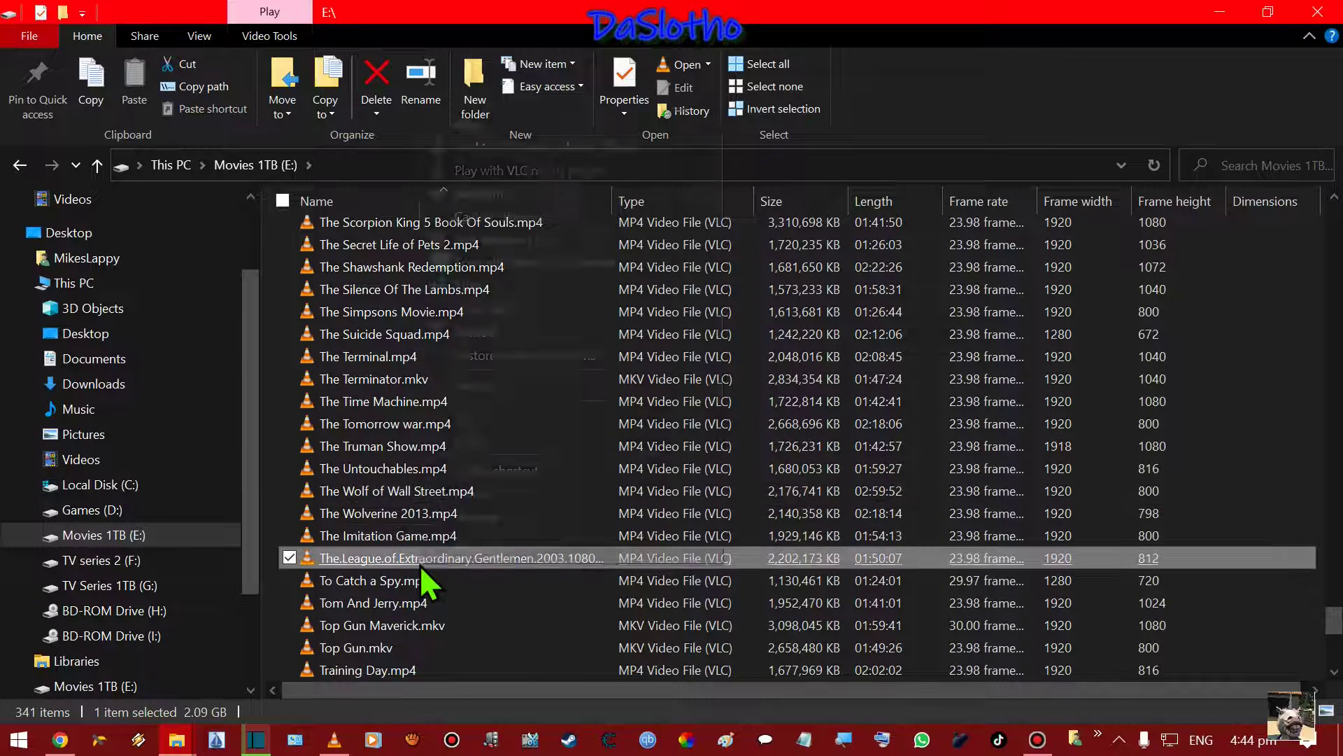
left_click(497, 525)
key("Right")
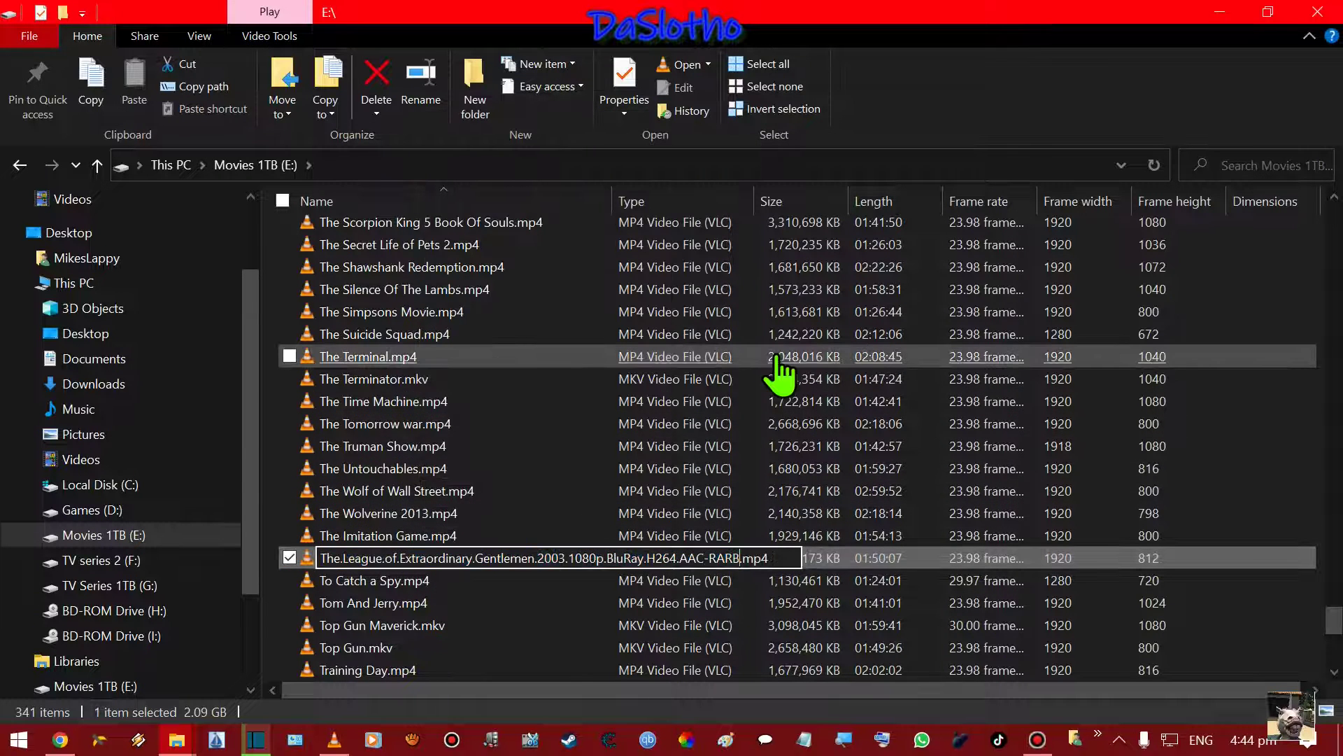
key("BackSpace")
key("BackSpace")
key("BackSpace")
key("BackSpace")
key("BackSpace")
key("BackSpace")
key("BackSpace")
key("BackSpace")
key("BackSpace")
key("BackSpace")
key("BackSpace")
key("BackSpace")
key("BackSpace")
key("BackSpace")
key("BackSpace")
key("BackSpace")
key("BackSpace")
key("BackSpace")
key("BackSpace")
key("BackSpace")
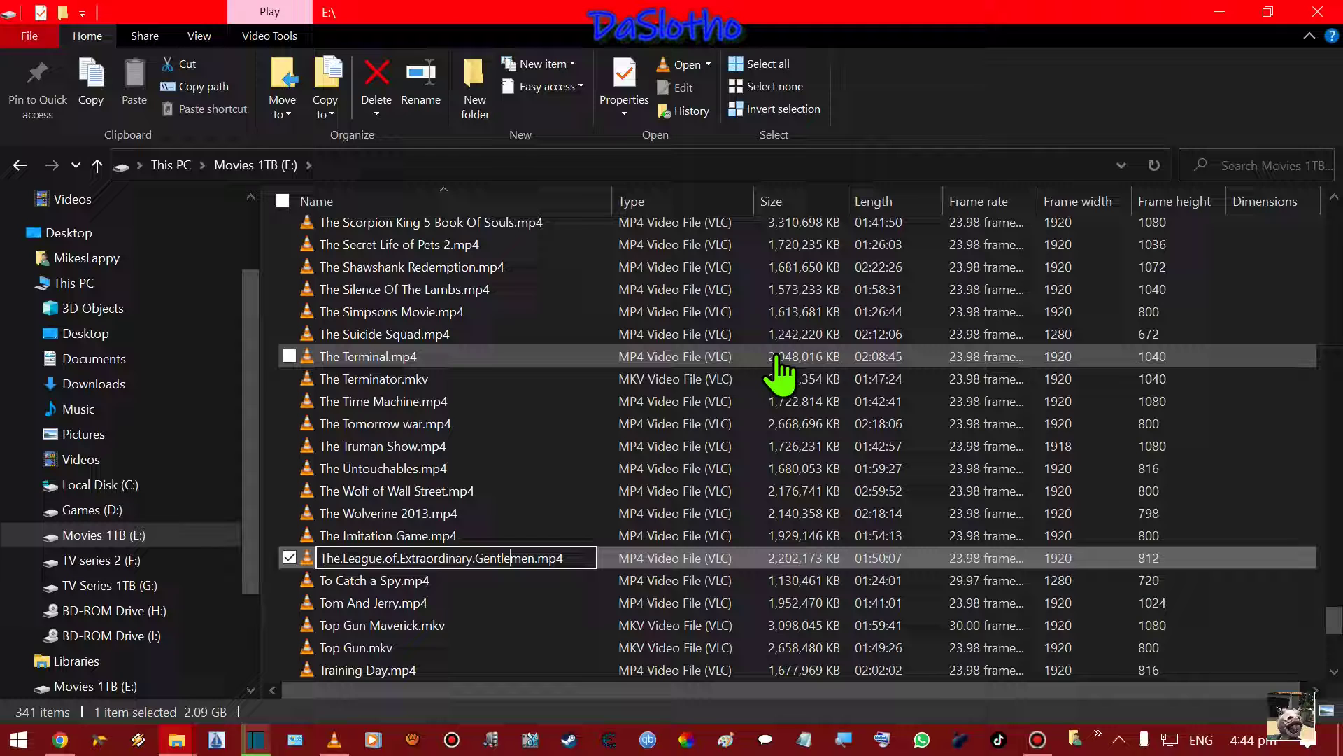
key("BackSpace")
key("BackSpace")
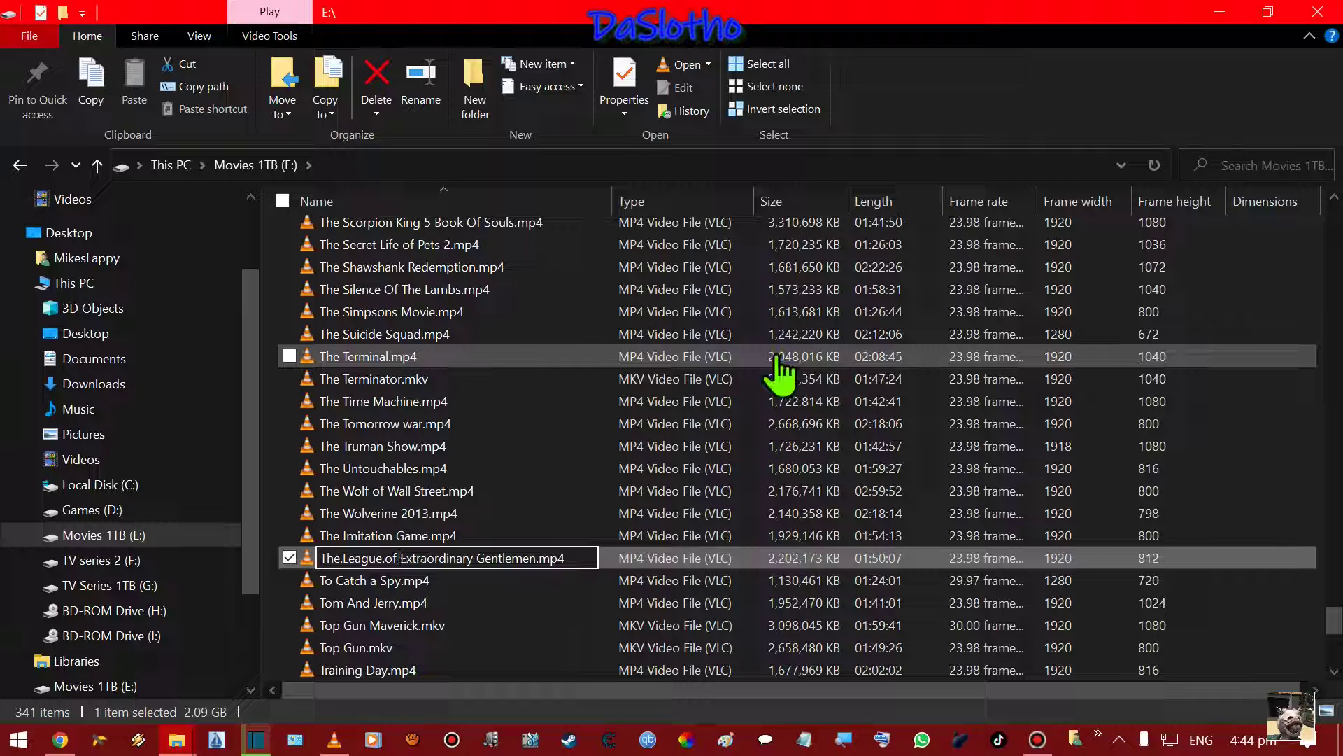
key("BackSpace")
key("Left")
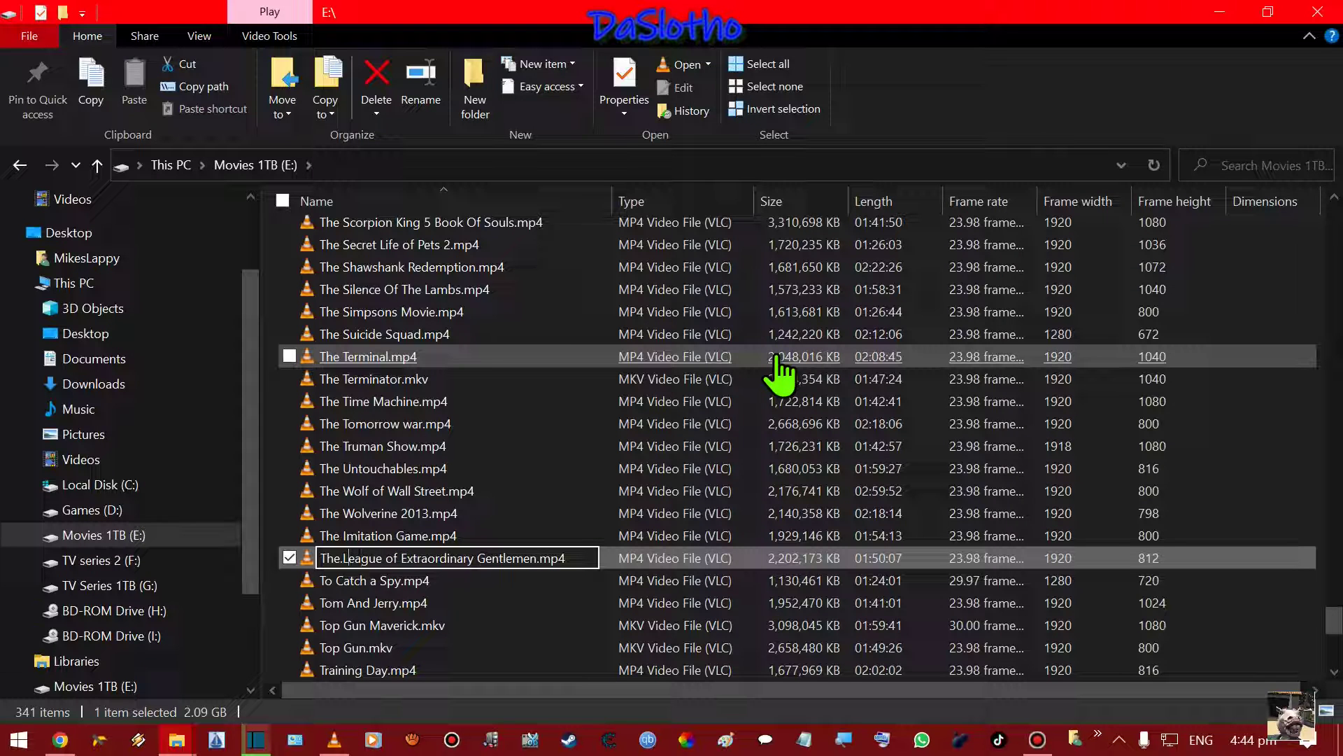
key("Left")
key("BackSpace")
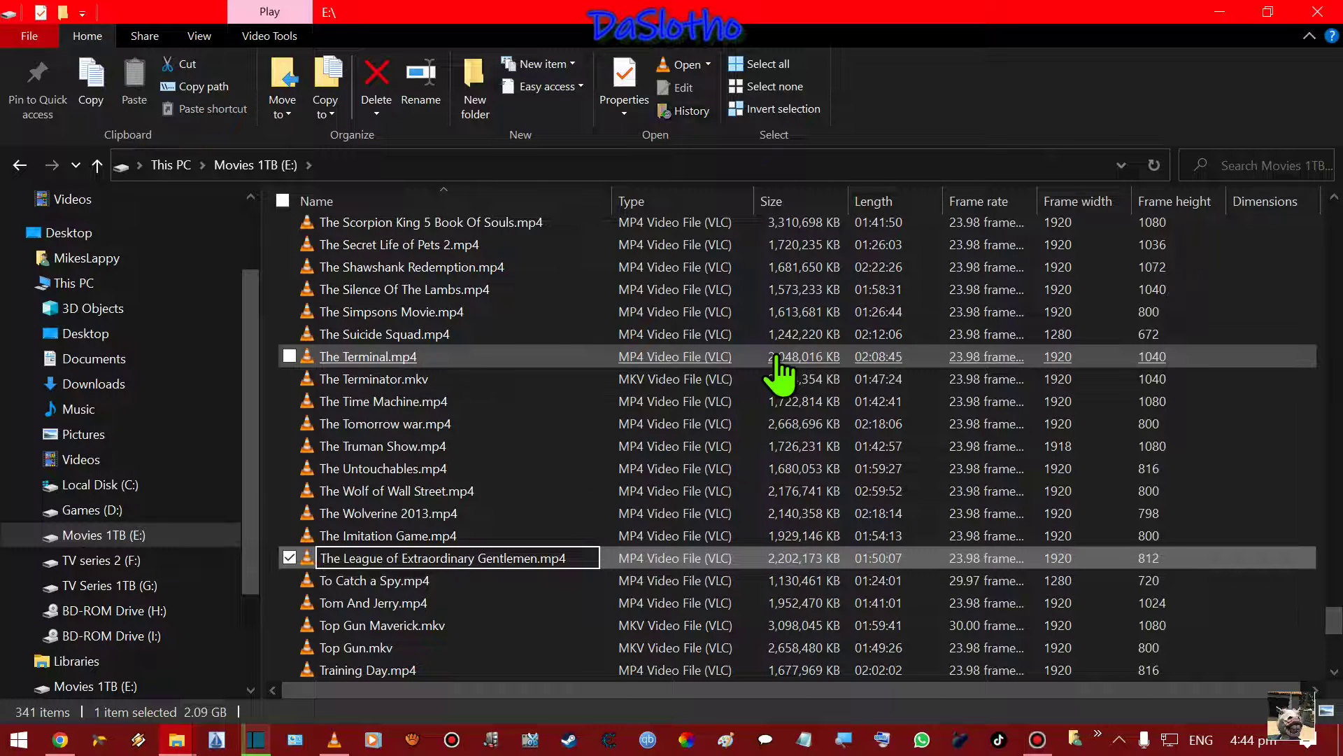
key("Return")
Clear the file selection and examine the remaining movies through Zoolander 2, then return to the start of the list.
scroll(560, 455, "down", 4)
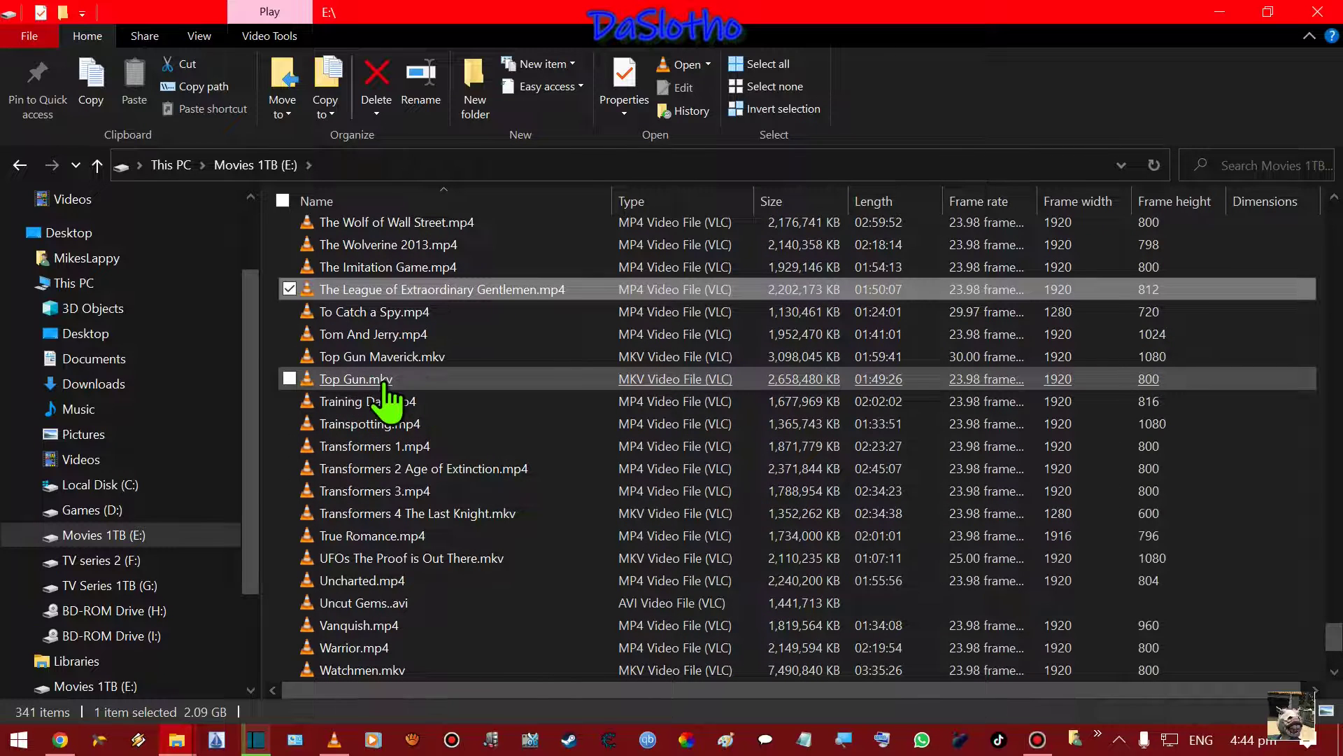
mouse_move(432, 371)
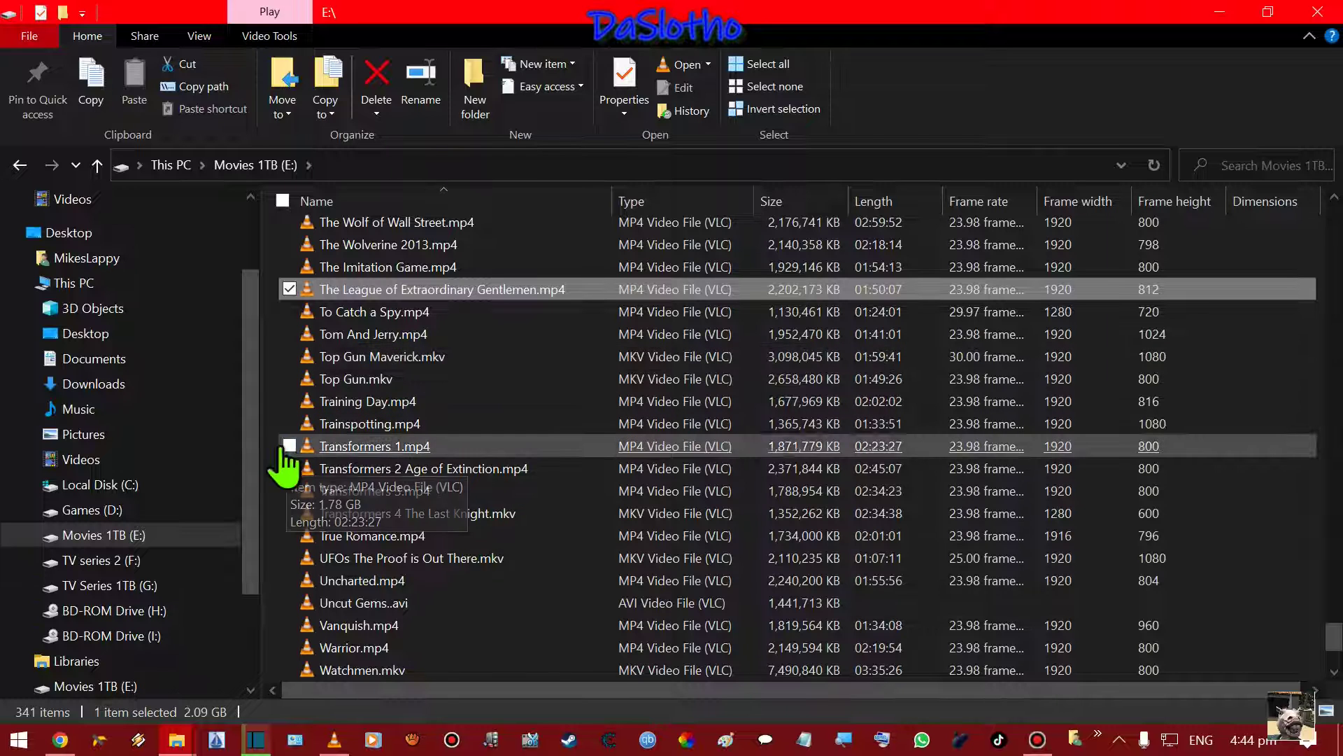
left_click(276, 483)
scroll(277, 483, "down", 1)
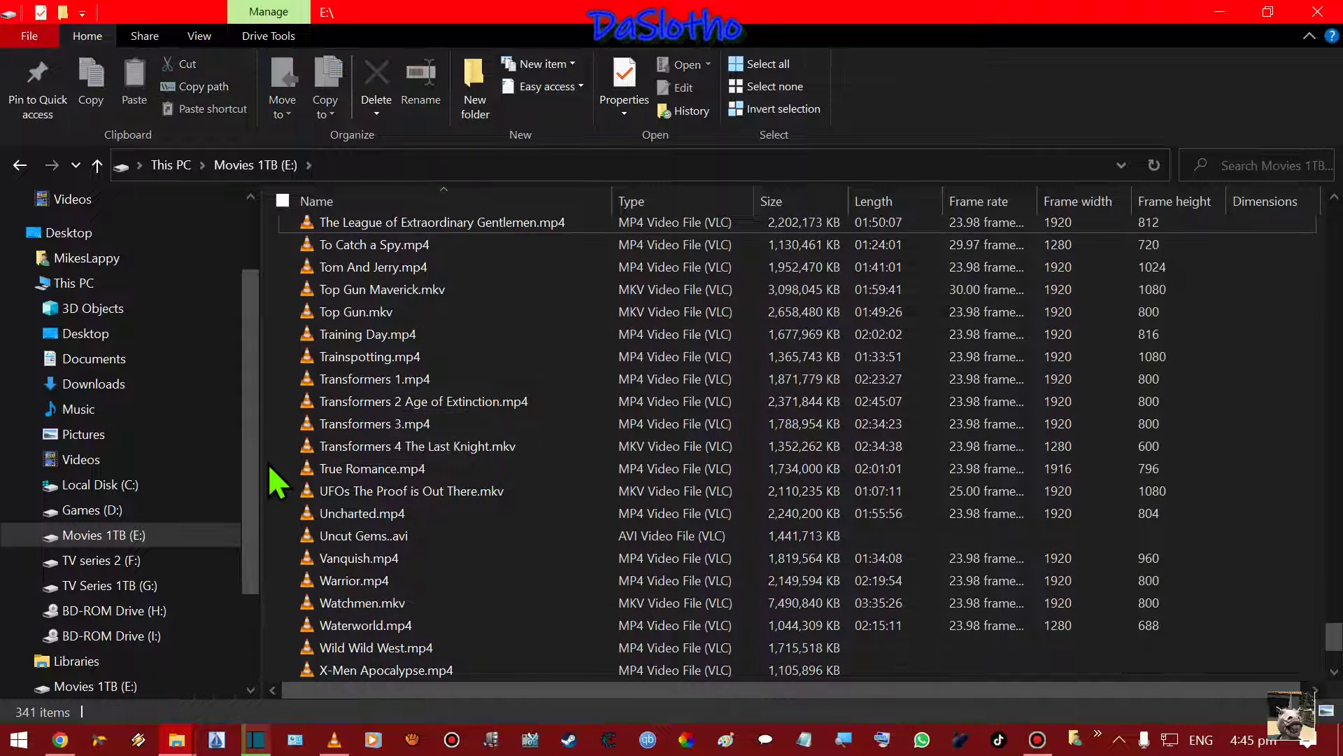
scroll(276, 483, "down", 2)
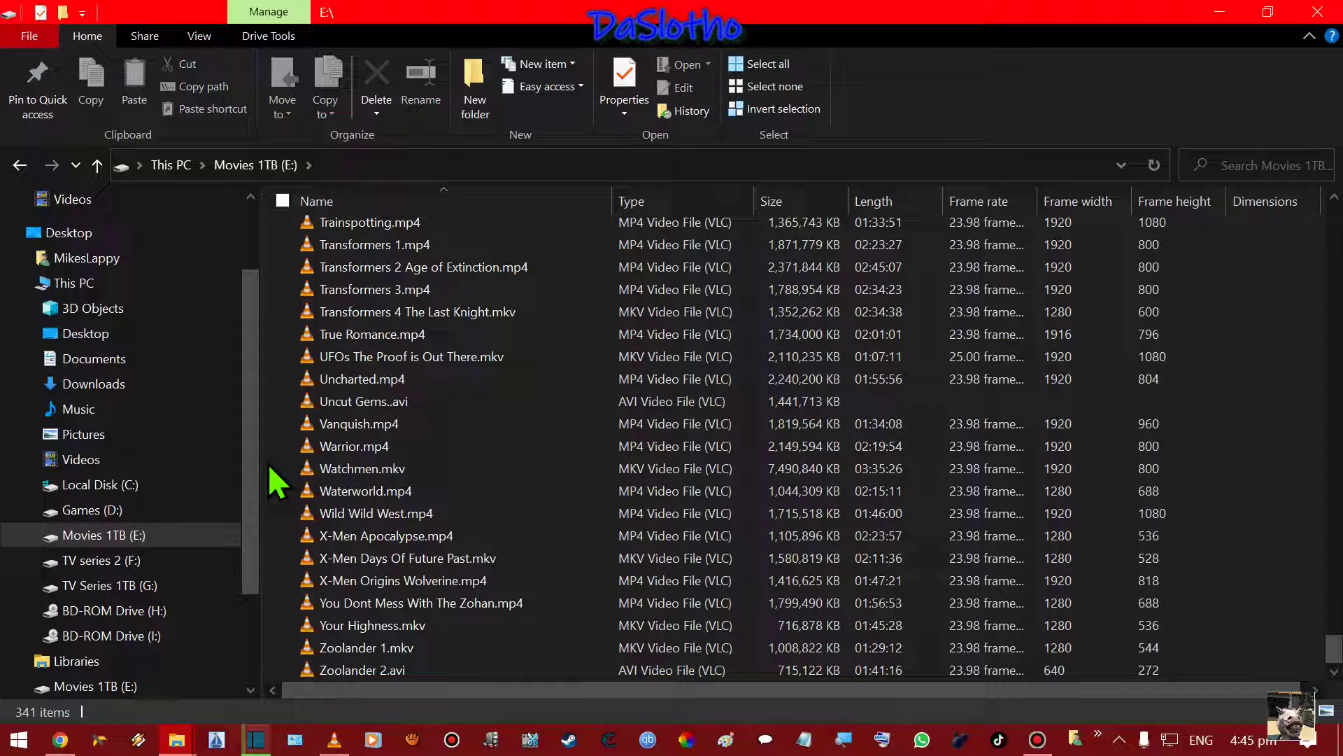
scroll(267, 464, "up", 15)
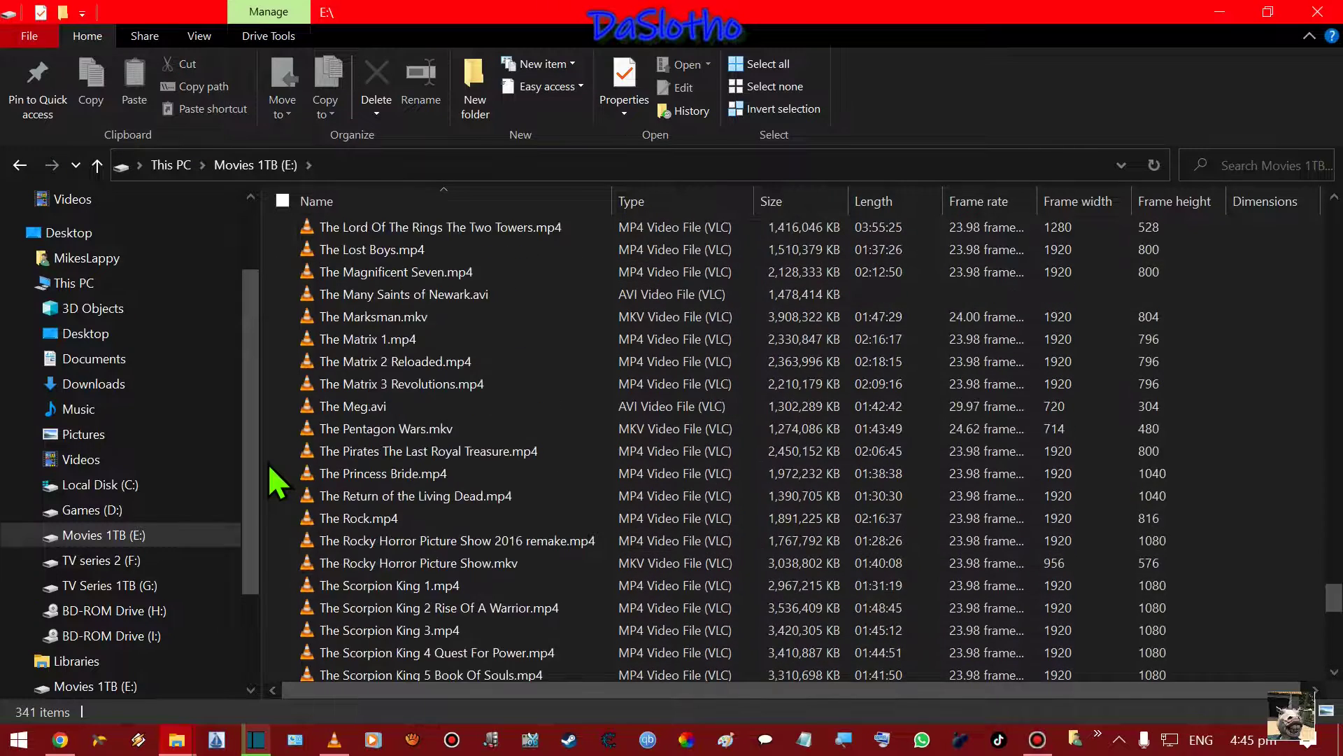
left_click_drag(1330, 561, 1331, 206)
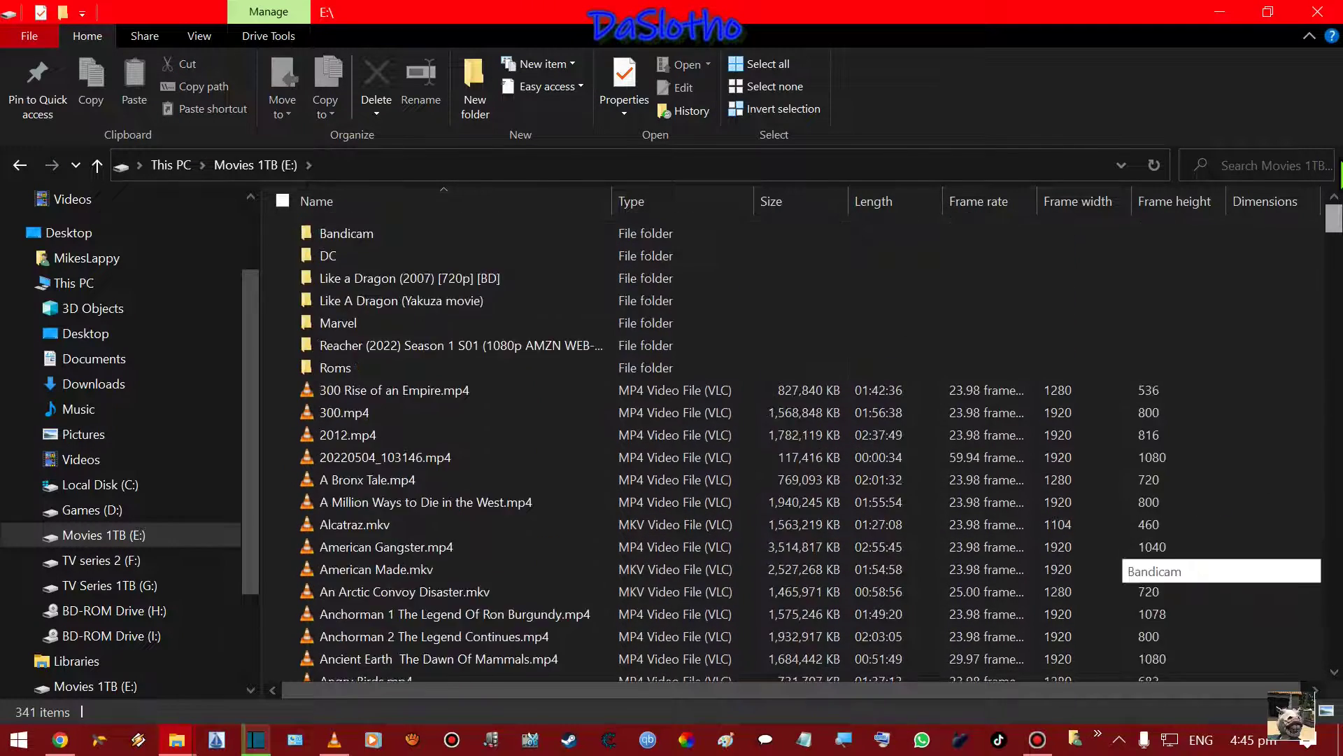
Open the Roms folder and look through the contents of its MaMe and NES subfolders.
double_click(335, 369)
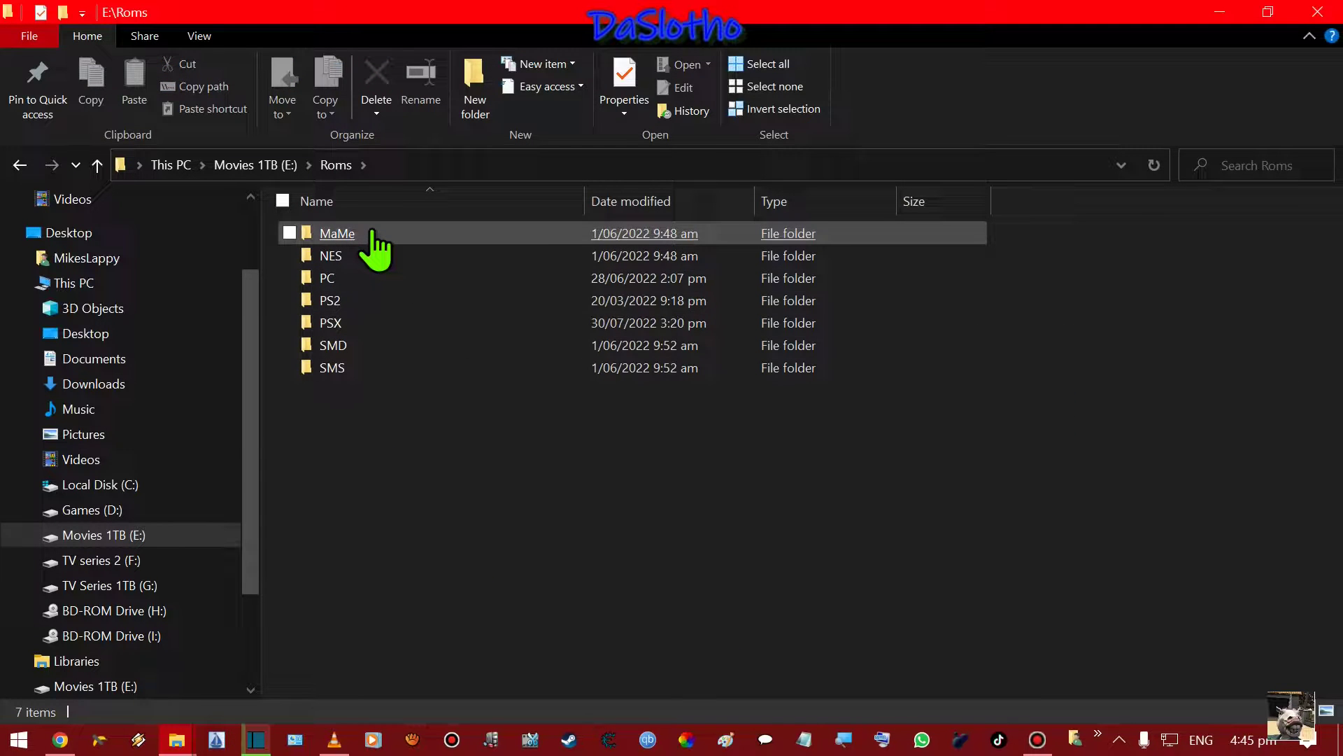
double_click(372, 235)
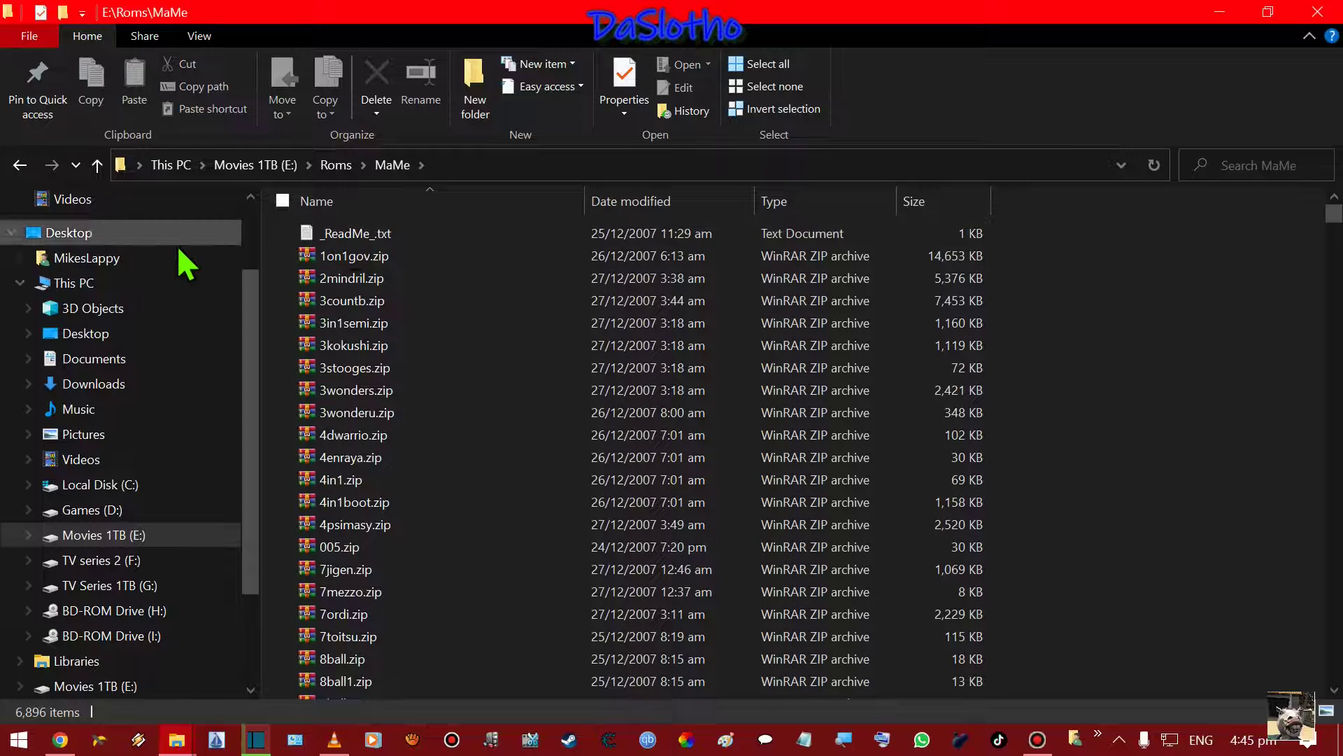
left_click_drag(1334, 213, 1334, 672)
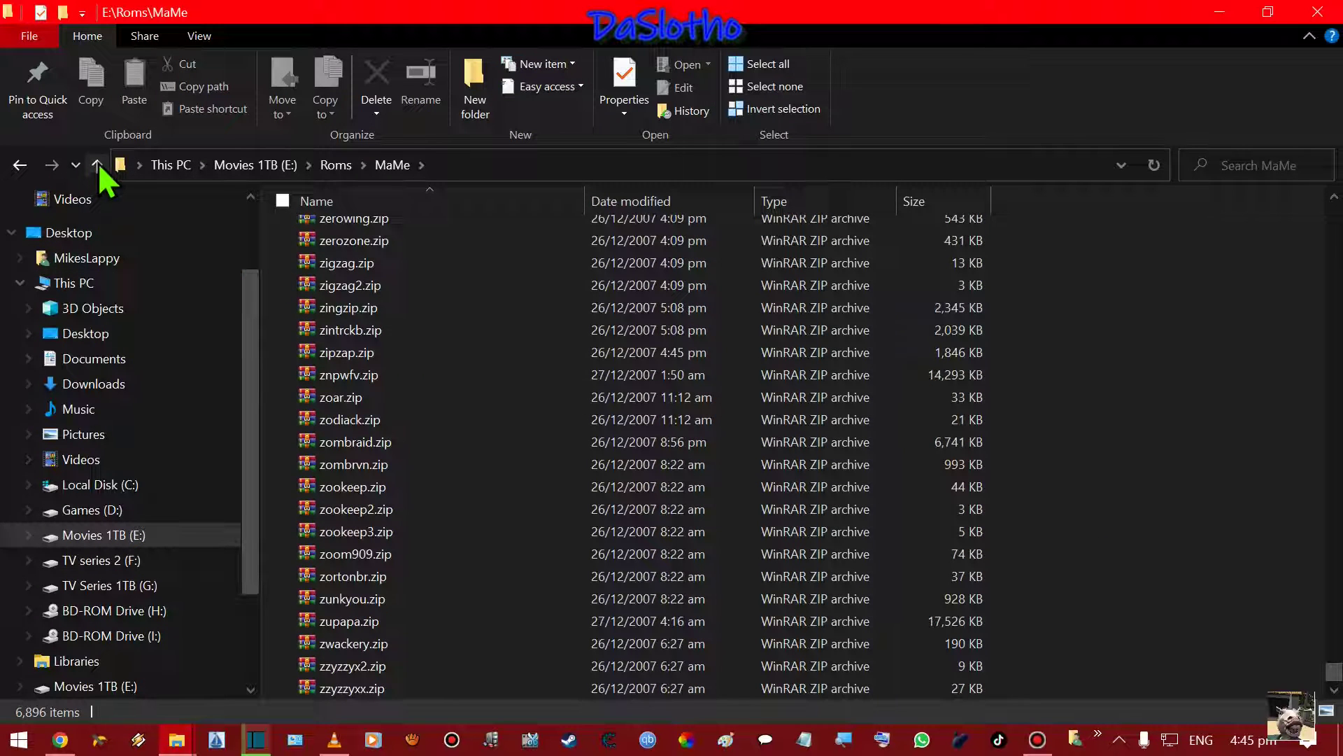
left_click(96, 165)
double_click(357, 260)
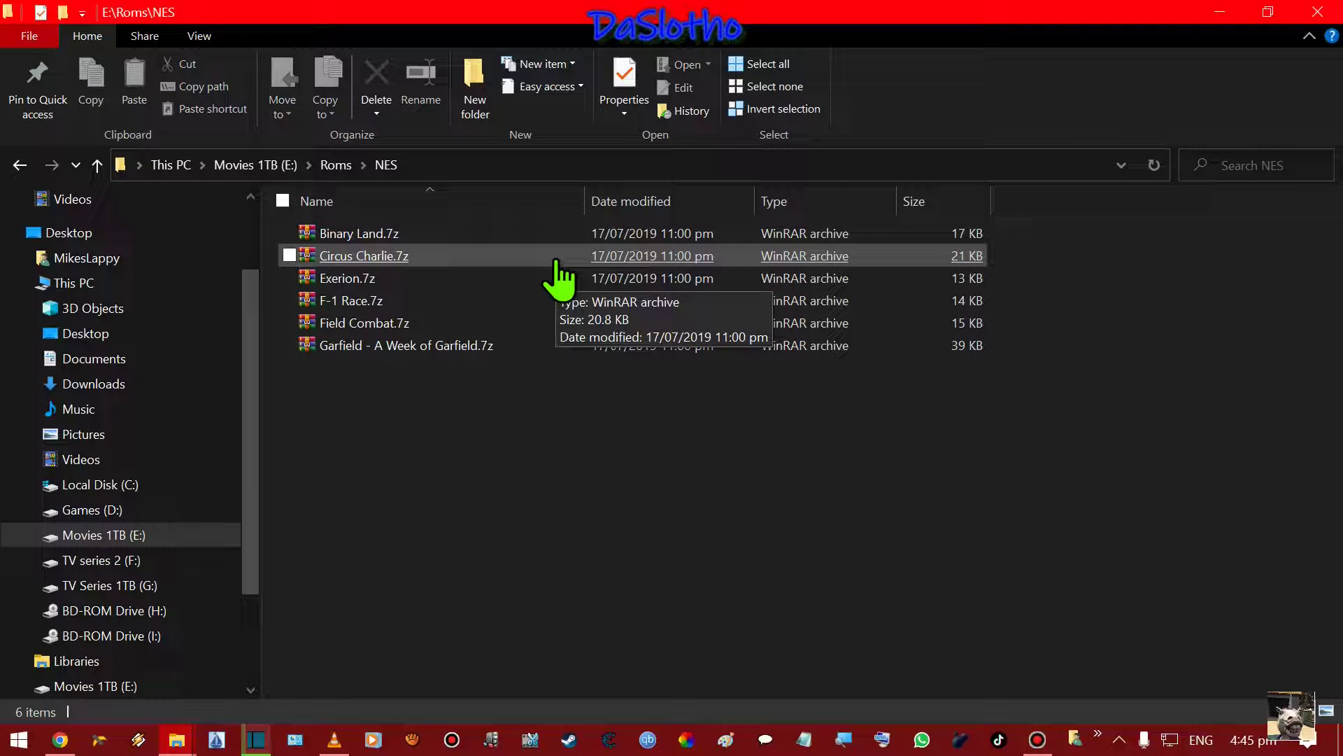
left_click(96, 165)
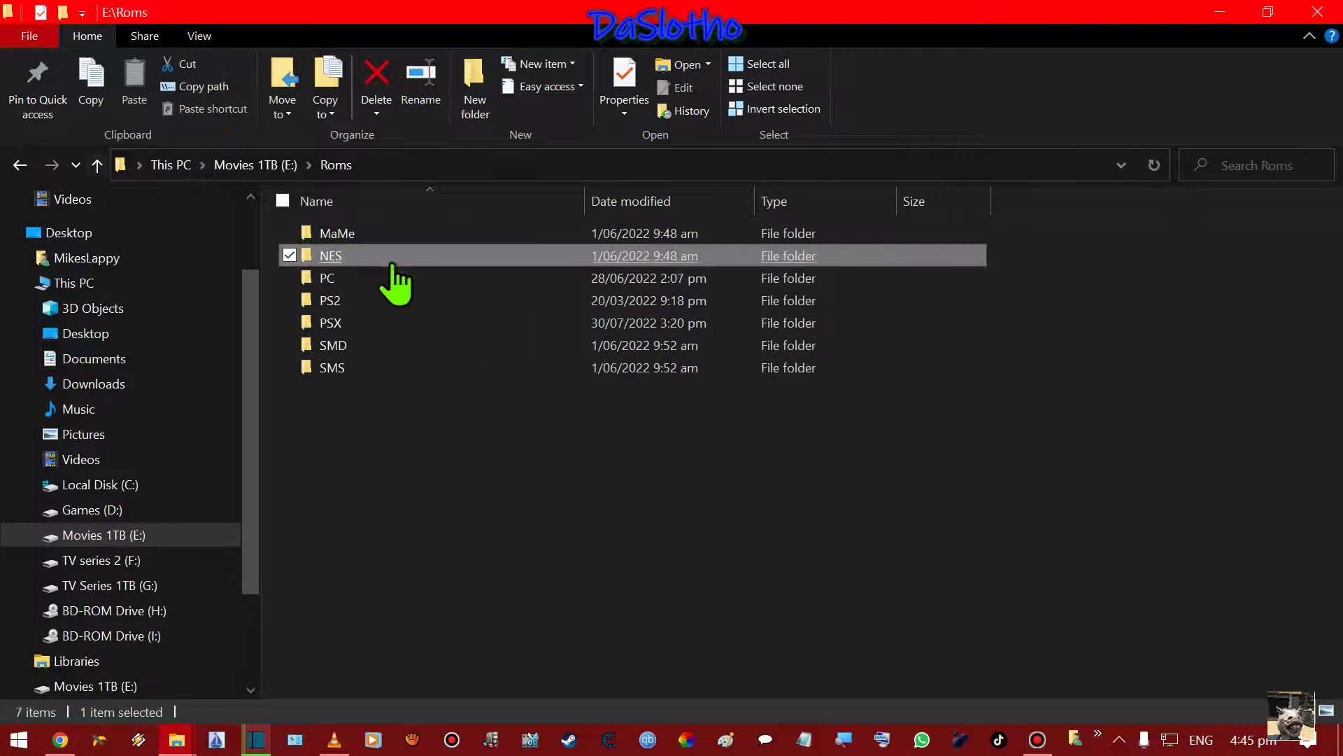
Look through the PC subfolder with its Name column widened, and check the PS2 subfolder.
double_click(346, 279)
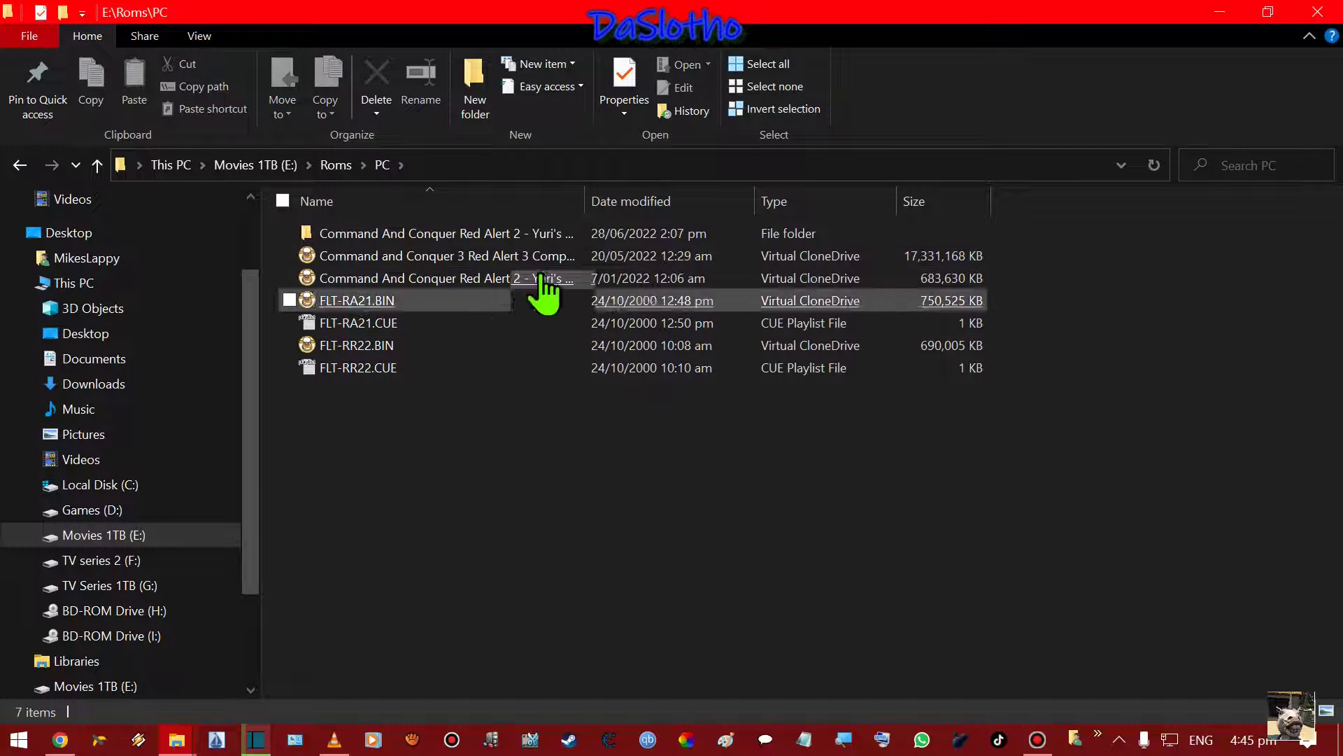
left_click_drag(596, 191, 660, 196)
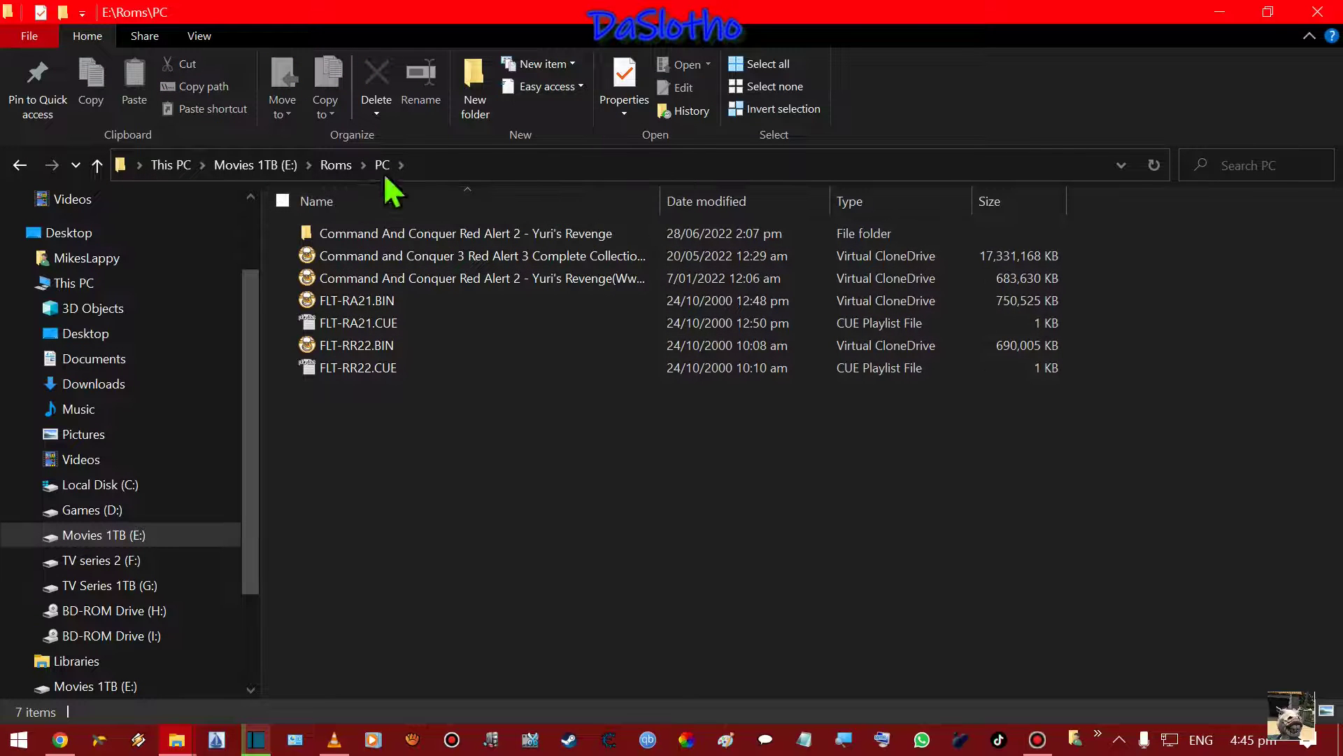
left_click(96, 168)
double_click(343, 301)
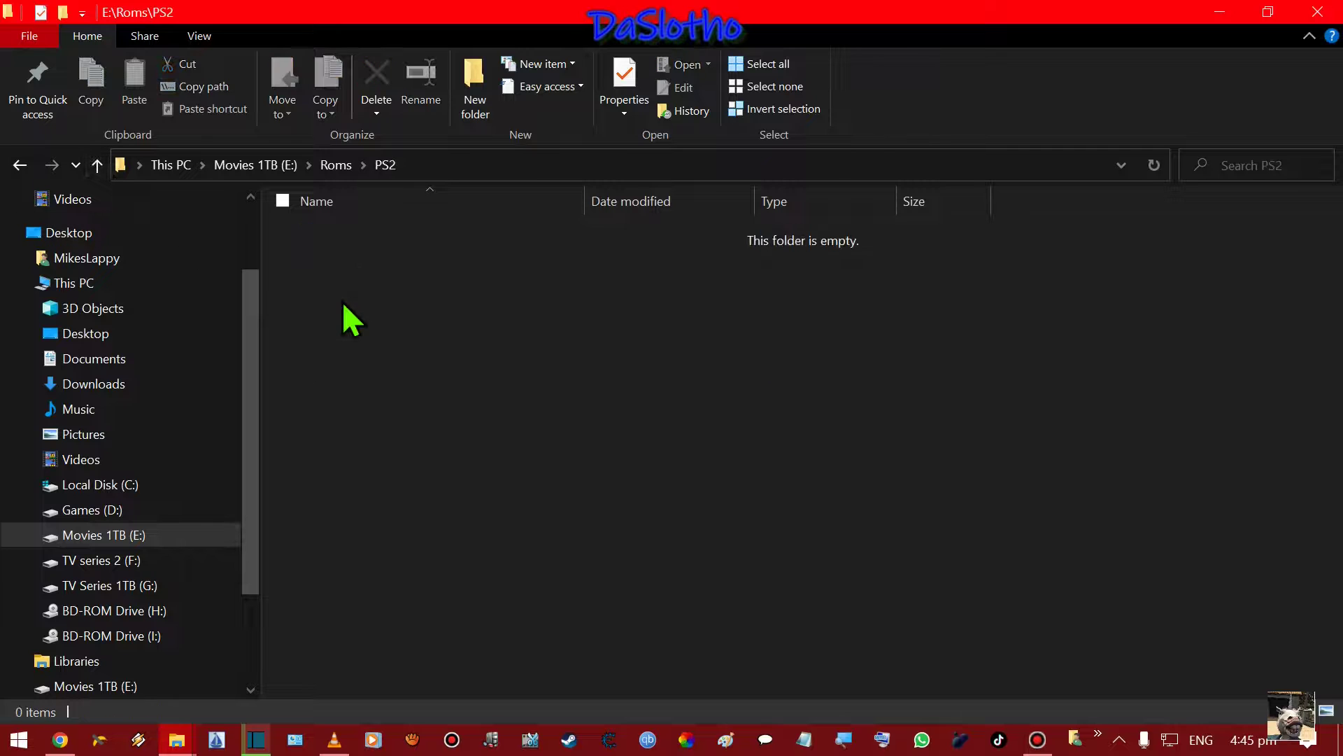
left_click(98, 167)
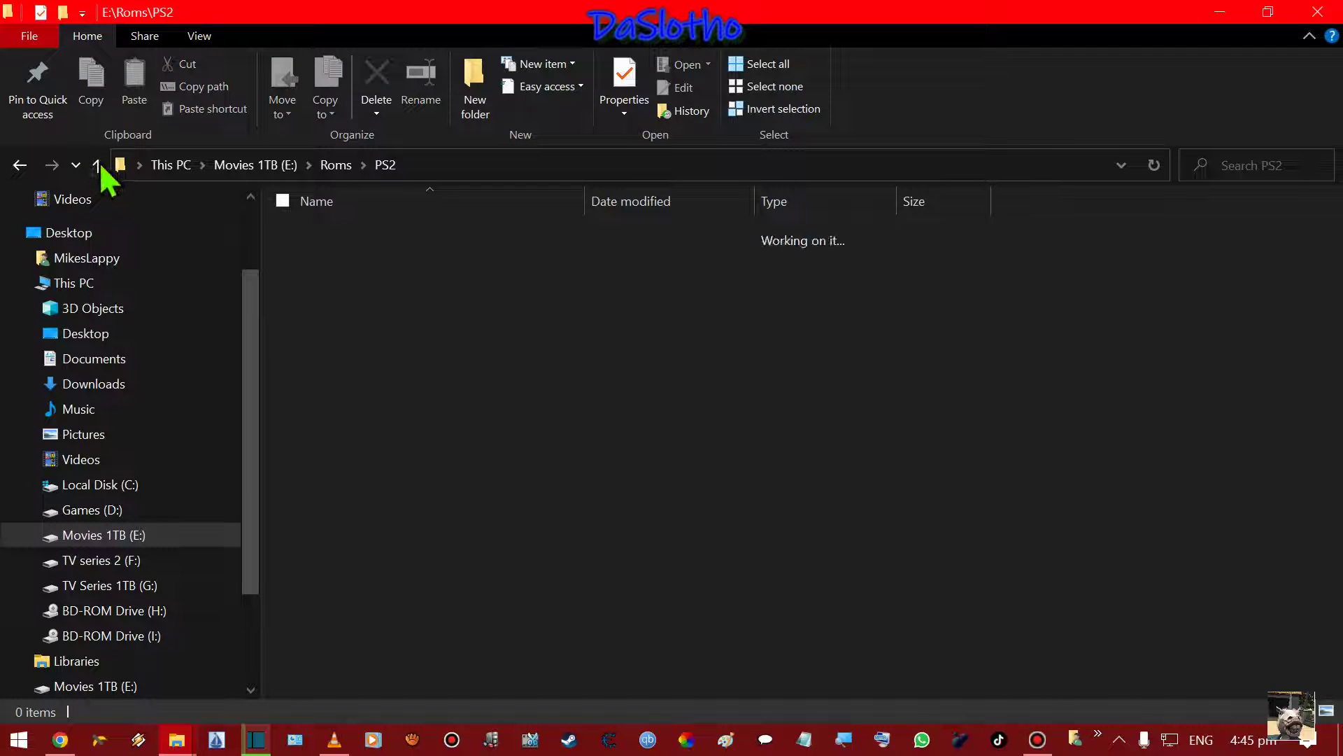
Look through the game files in the PSX and SMD subfolders of Roms, down to the last entries.
double_click(323, 322)
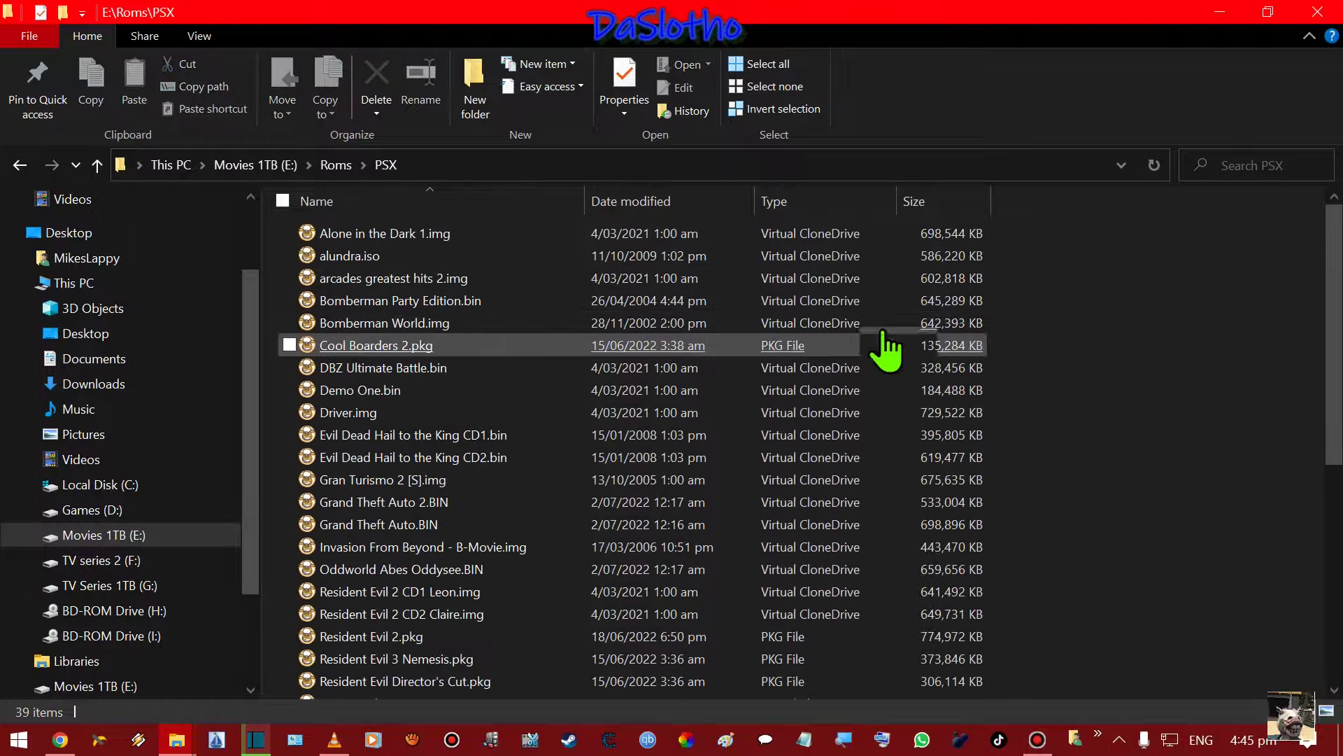
left_click_drag(1336, 234, 1319, 570)
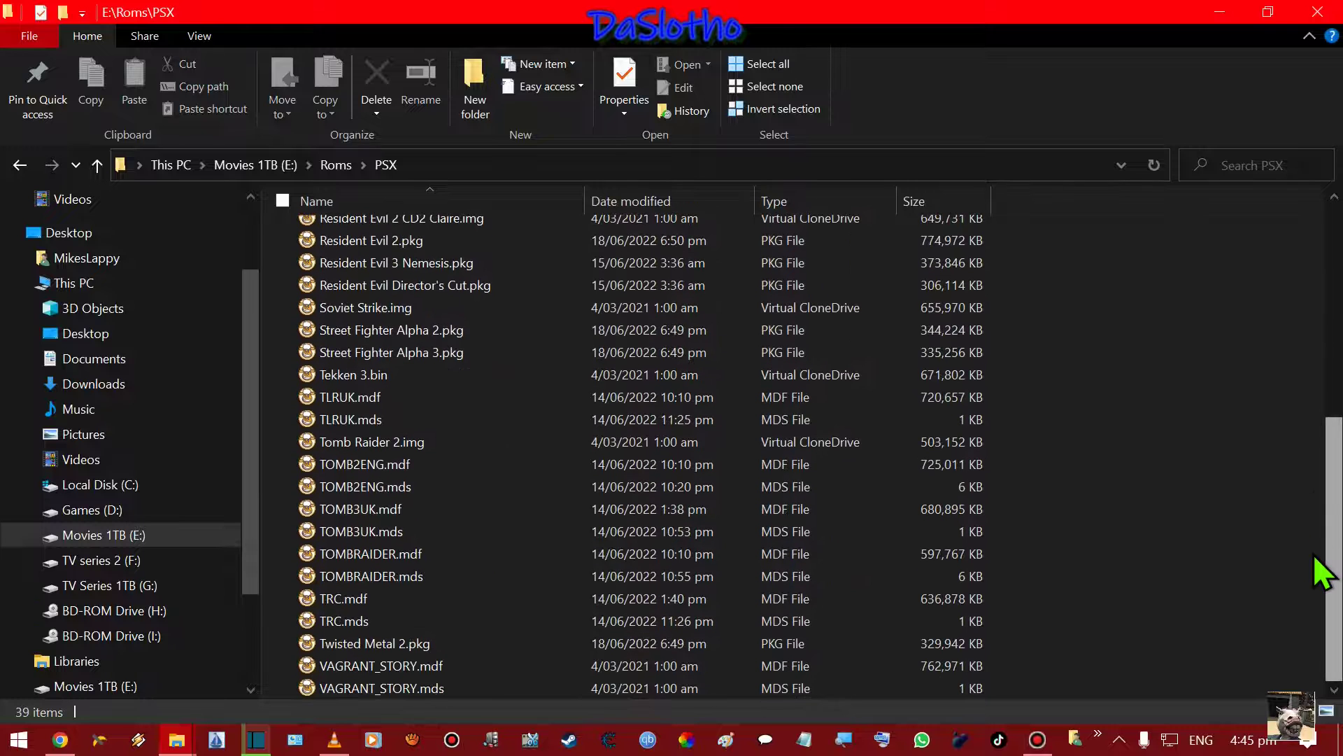
left_click(97, 165)
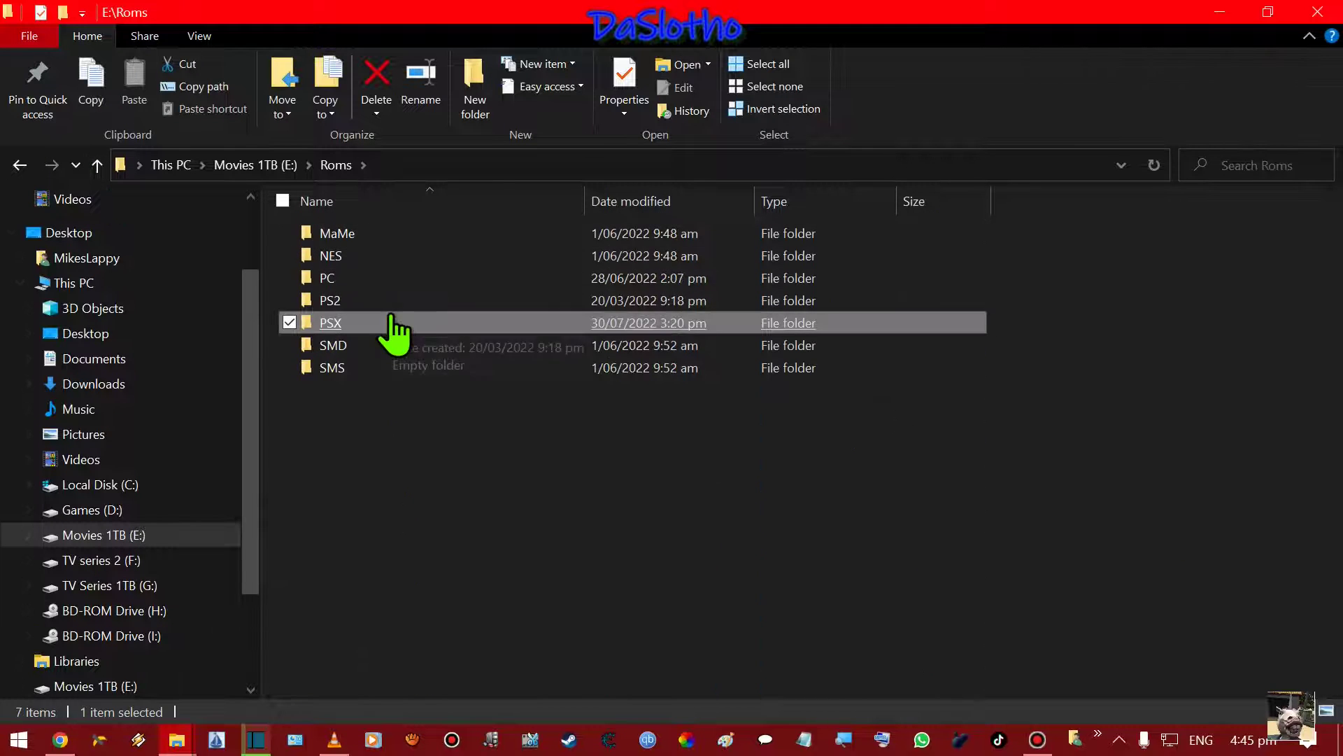
double_click(339, 351)
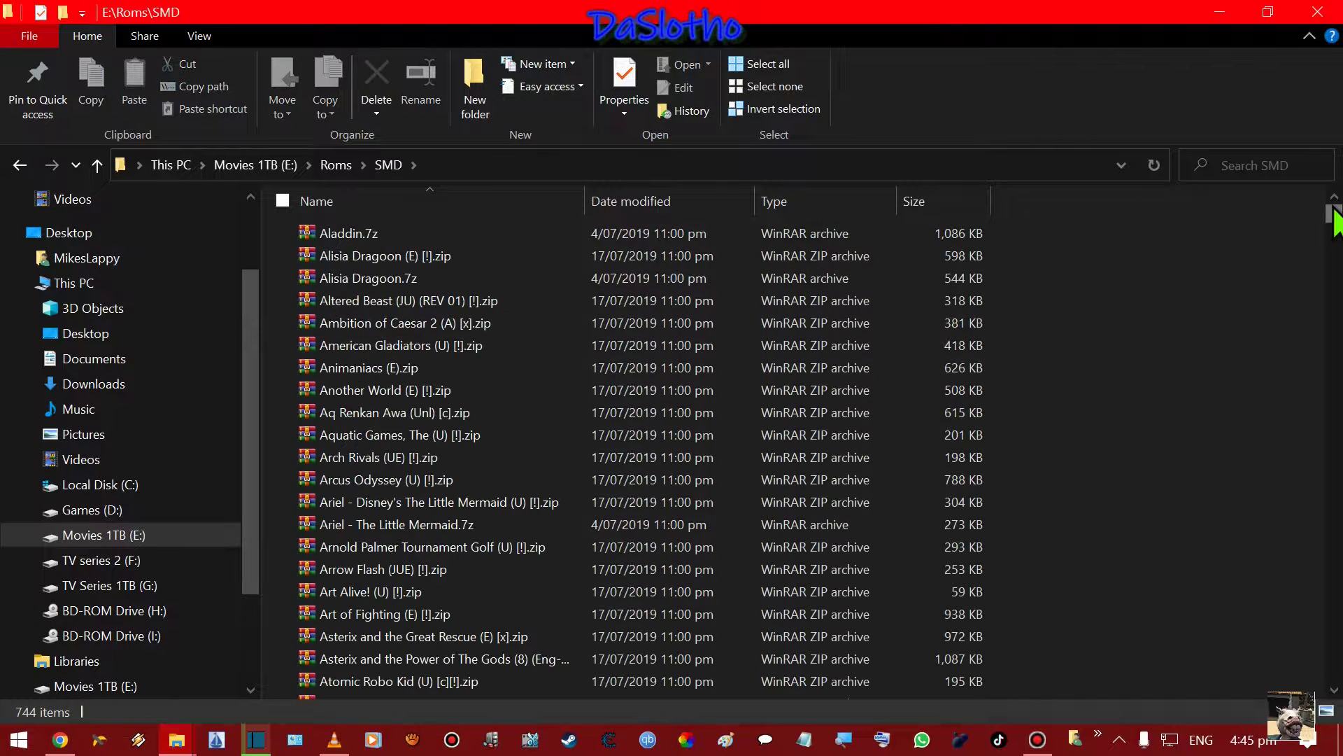
left_click_drag(1336, 224, 1330, 671)
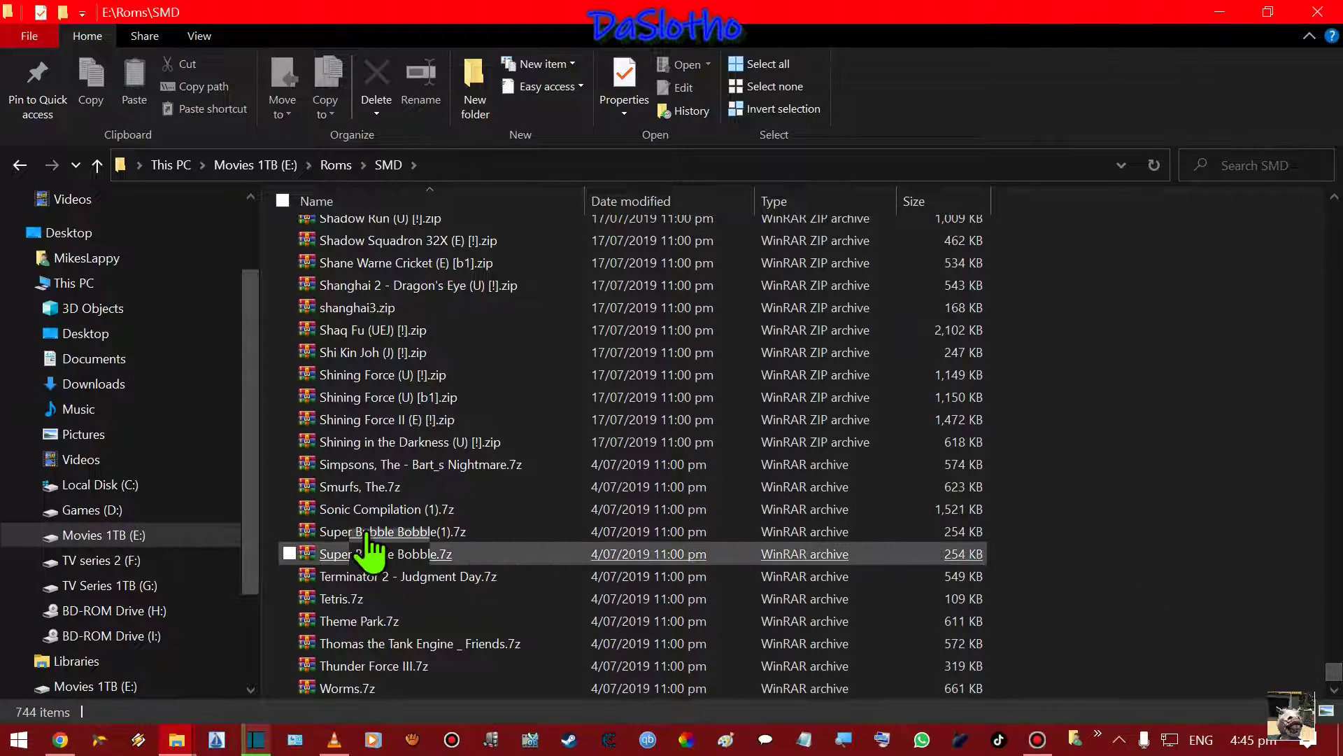
left_click(96, 165)
Look through the SMS subfolder and go back up to the Movies 1TB (E:) root.
double_click(334, 376)
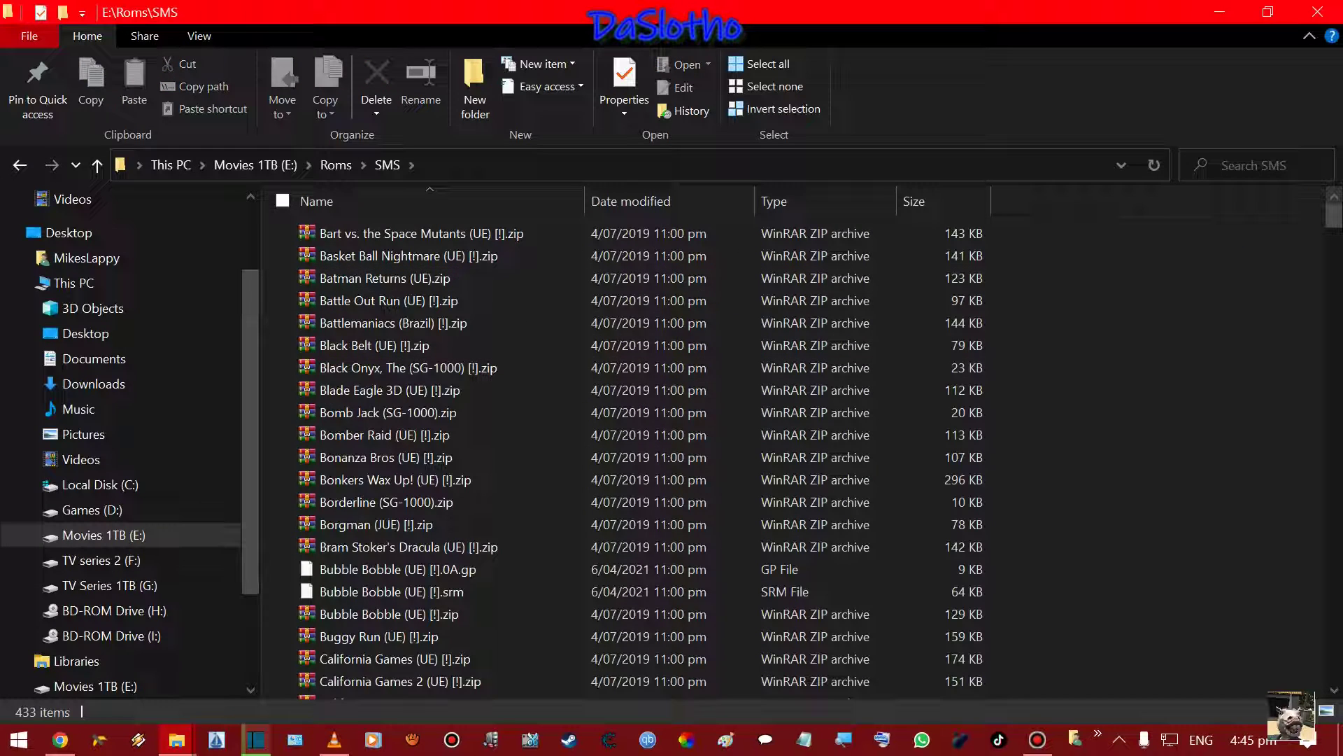
left_click_drag(1337, 231, 1300, 205)
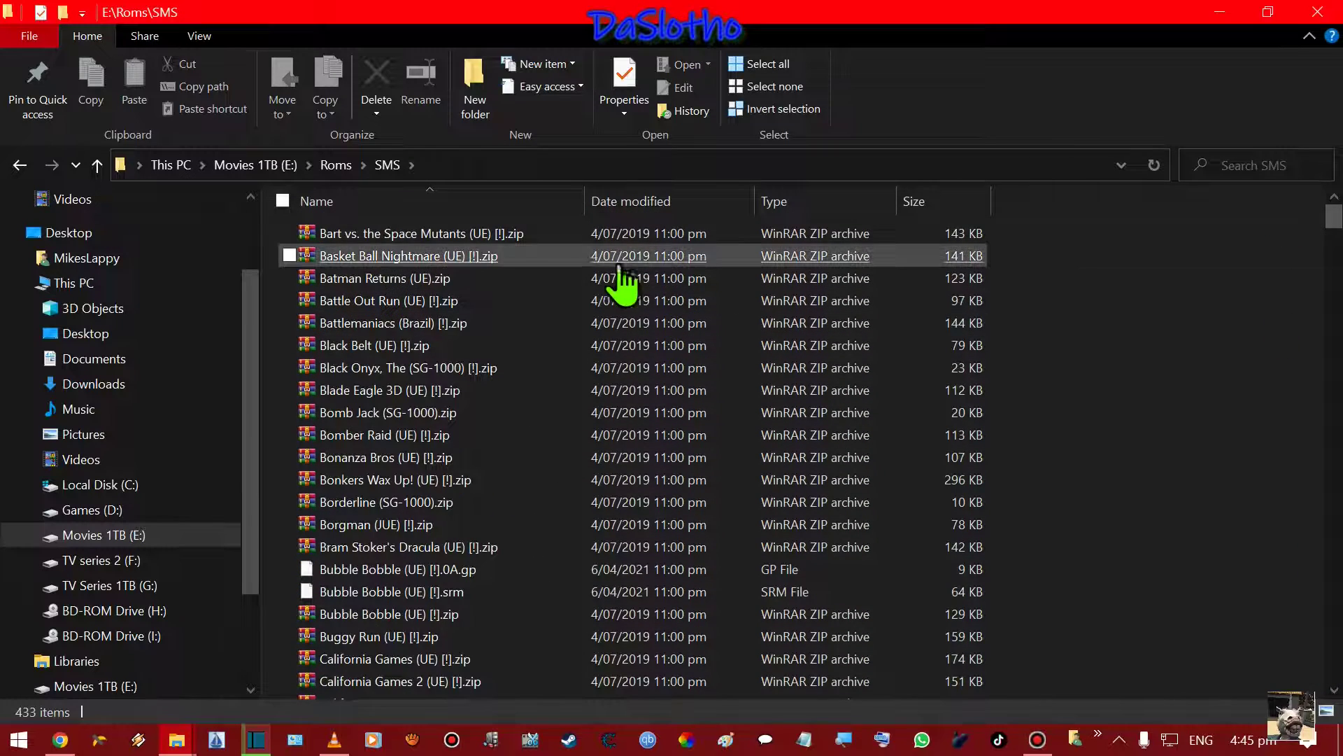
left_click(97, 164)
left_click(97, 164)
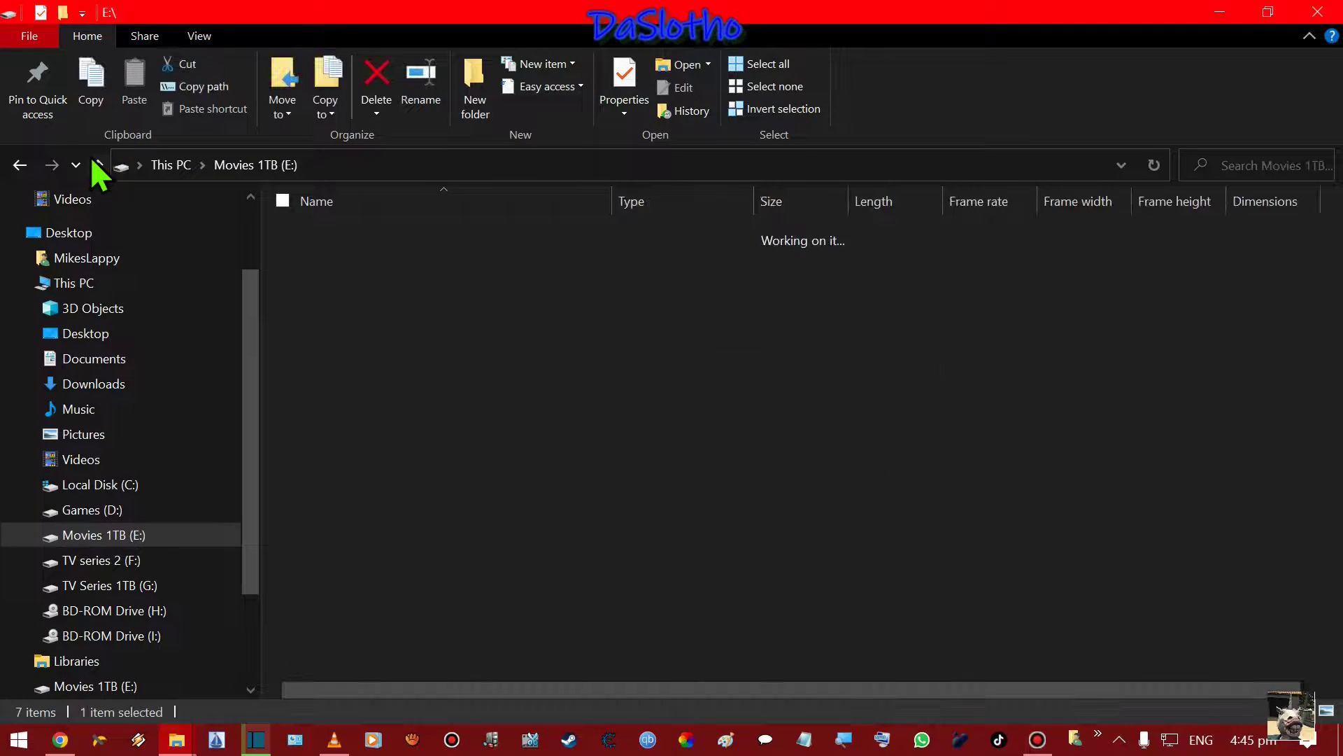
Minimize the open windows to show the desktop and bring up the Bandicam recorder window.
left_click(1229, 14)
left_click(1226, 14)
left_click(1224, 14)
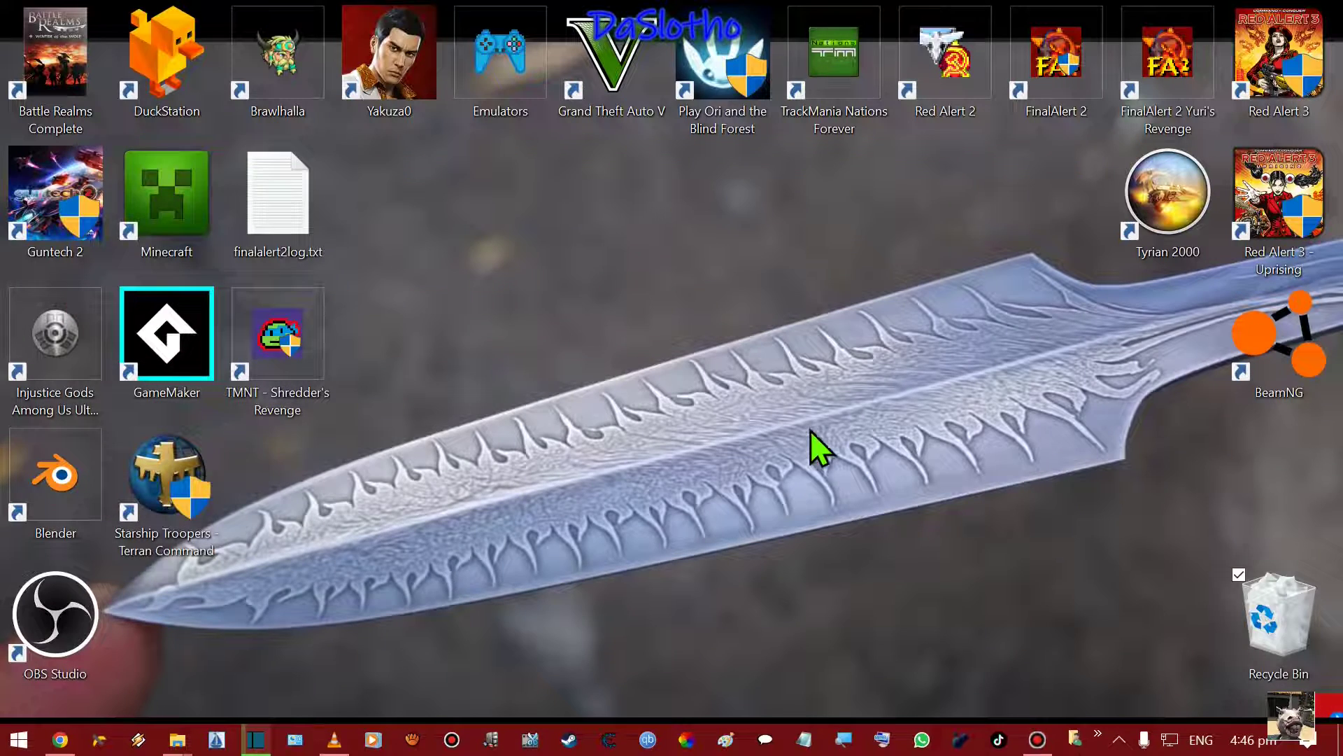
left_click(1037, 739)
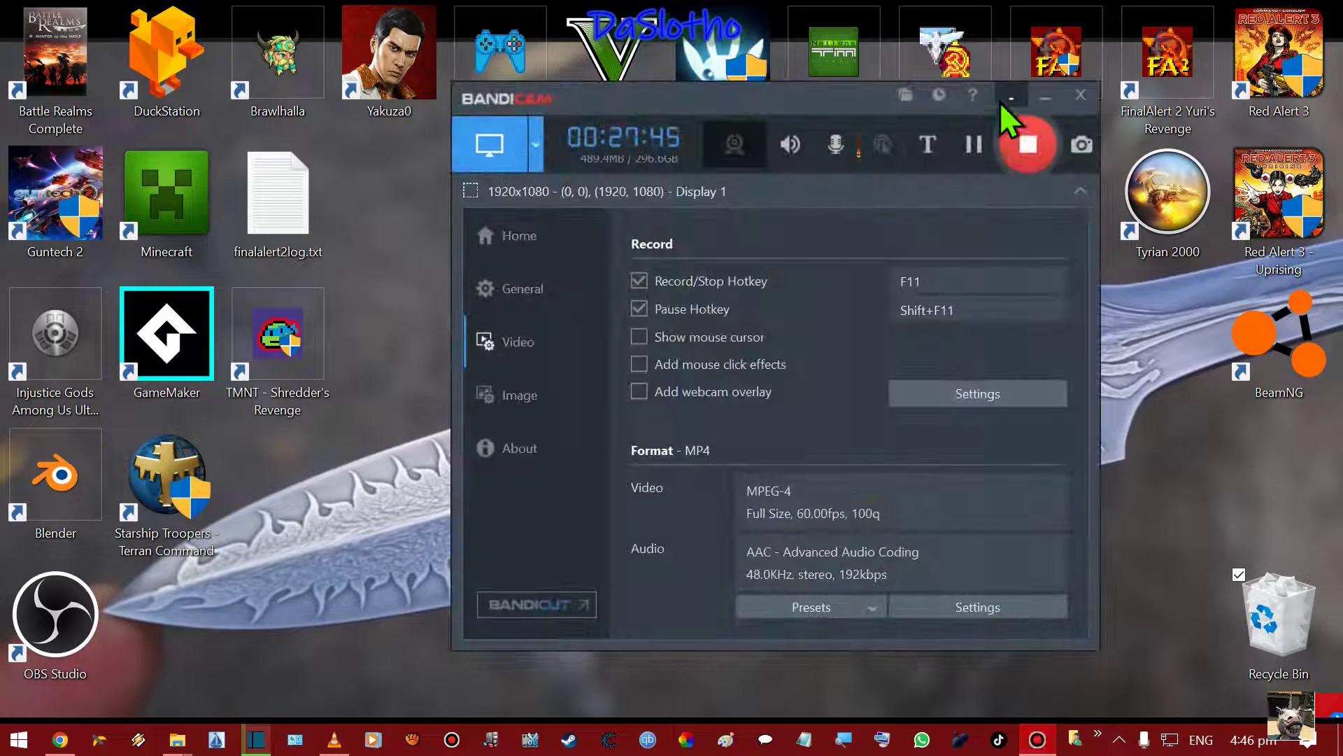